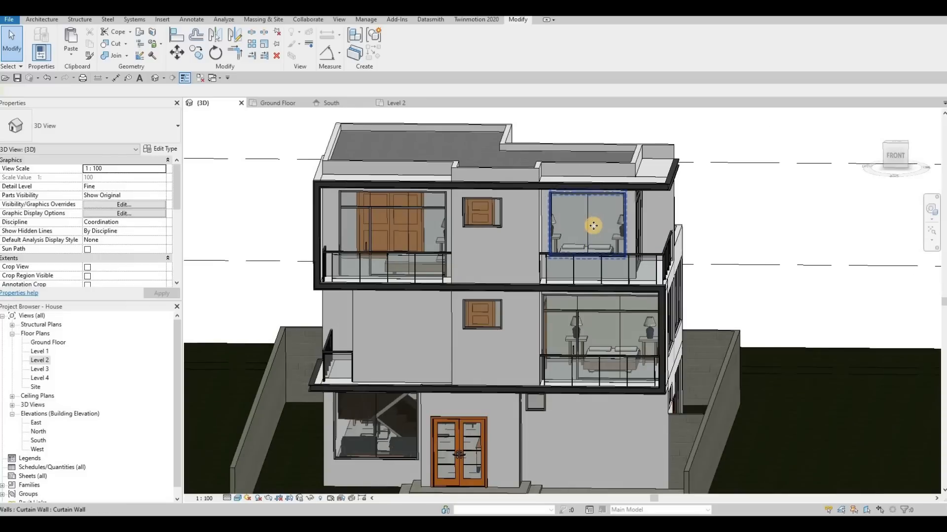
# Create a curtain wall like the third-floor front window on Level 2, about 1400 mm long, in Bedroom 3's front exterior wall.
pyautogui.click(593, 221)
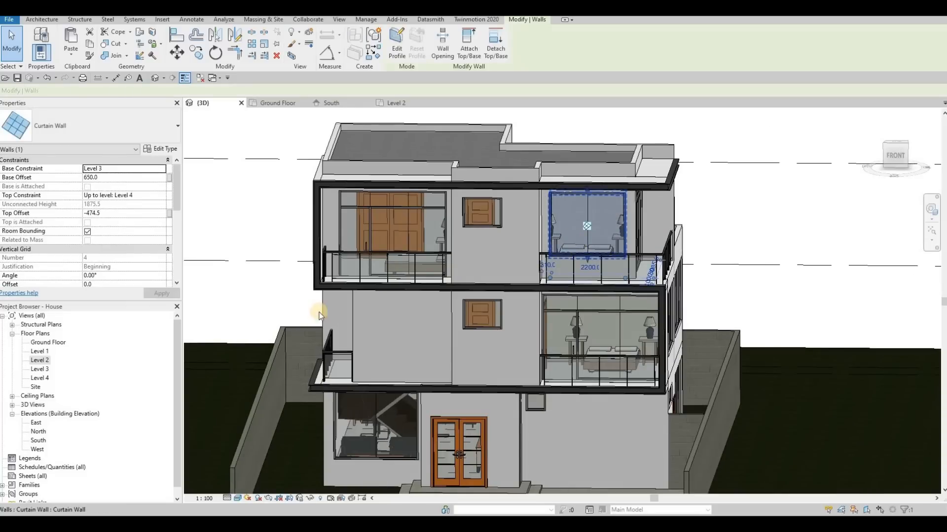
pyautogui.press('s')
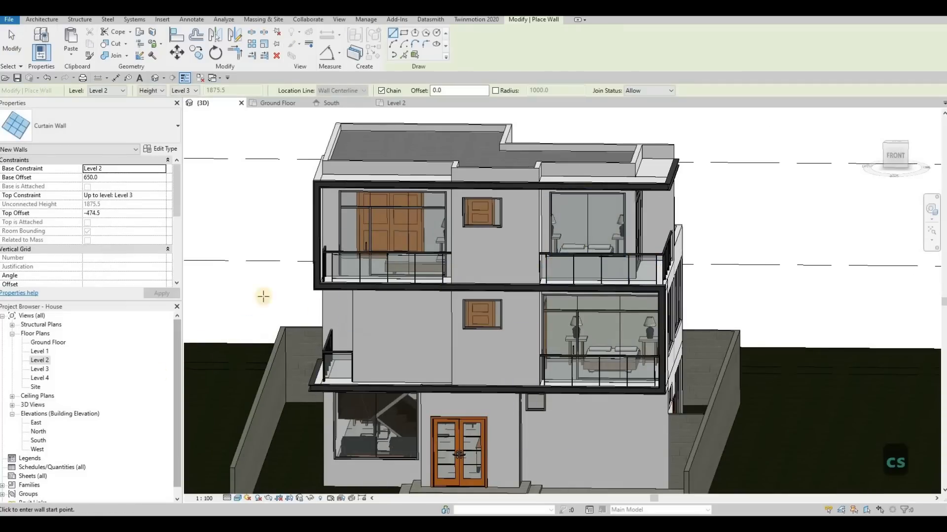
pyautogui.hotkey('ctrl', 'Tab')
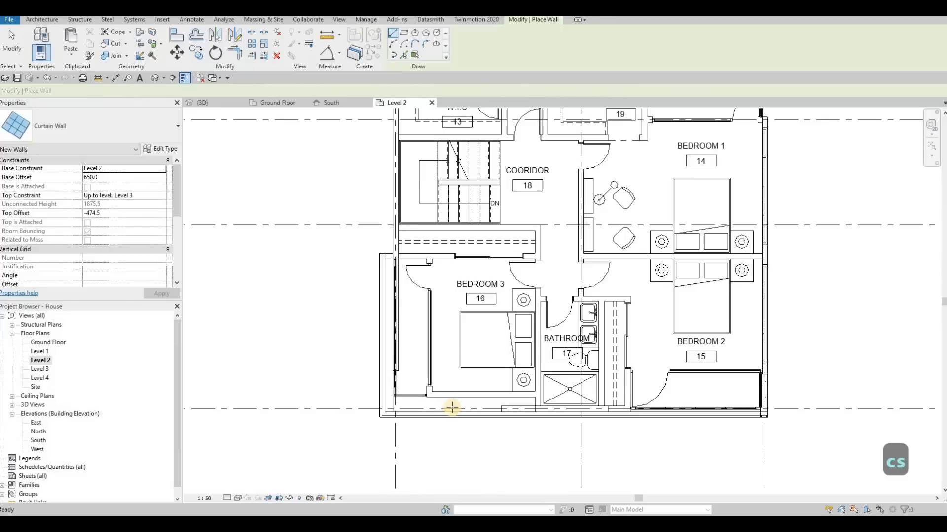
pyautogui.scroll(2, 446, 382)
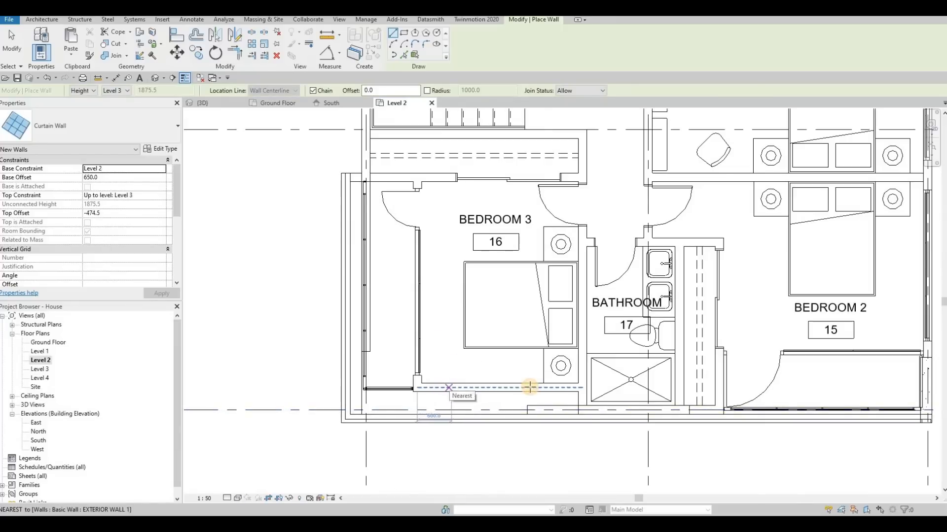
pyautogui.press('Escape')
pyautogui.press('Escape')
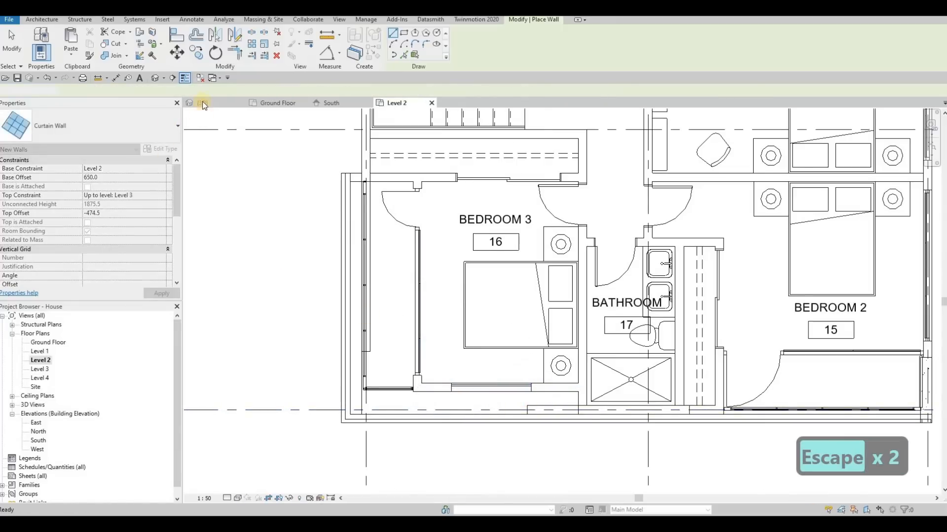
# Stretch the end of the new Bedroom 3 curtain wall nearest the balcony so its length becomes 1600 mm.
pyautogui.click(202, 101)
pyautogui.press('Escape')
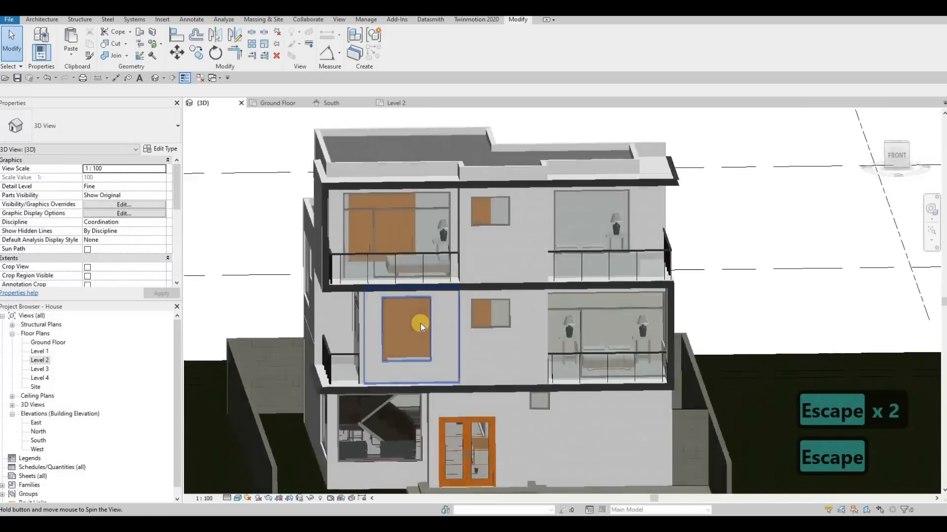
pyautogui.keyDown('shift'); pyautogui.moveTo(421, 324); pyautogui.dragTo(72, 395, button='middle'); pyautogui.keyUp('shift')
pyautogui.doubleClick(39, 360)
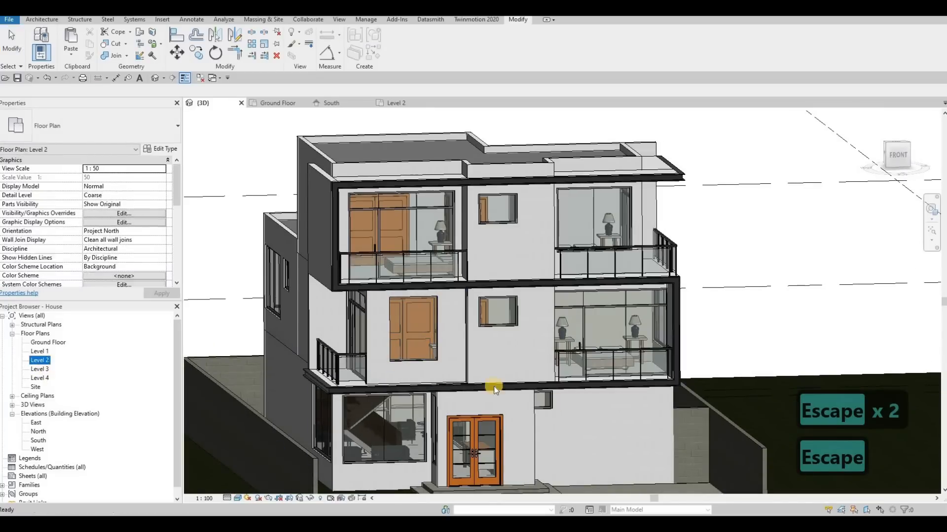
pyautogui.click(530, 386)
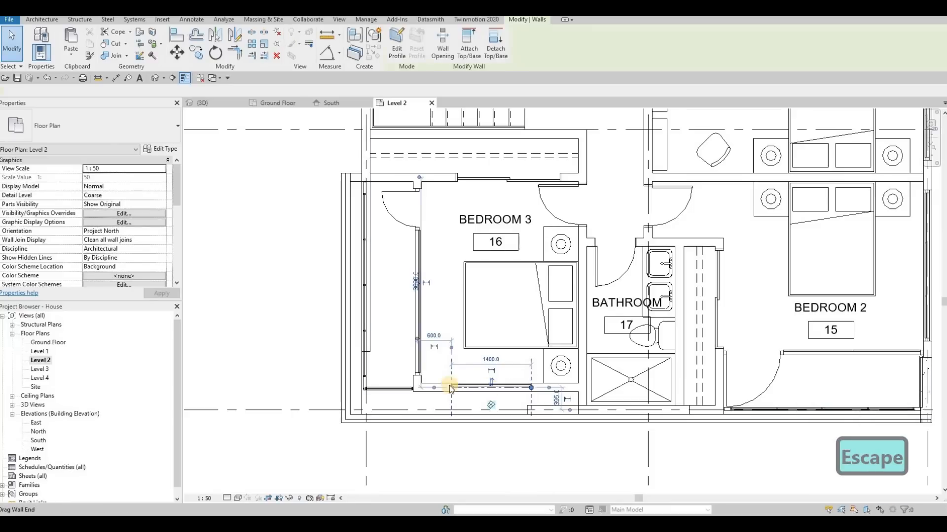
pyautogui.click(434, 388)
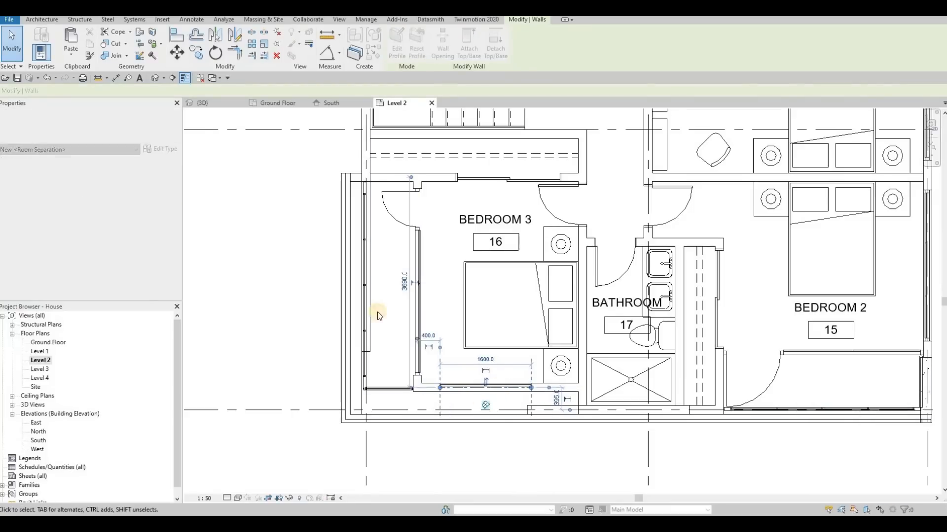
pyautogui.press('Escape')
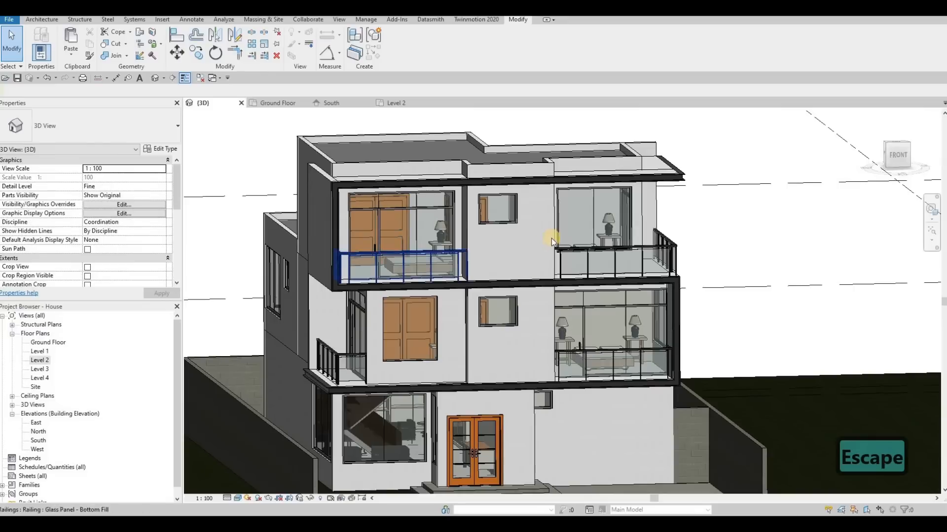
# Add 50mm x 65mm rectangular mullions to all grid lines of the new Bedroom 3 curtain wall.
pyautogui.press('Escape')
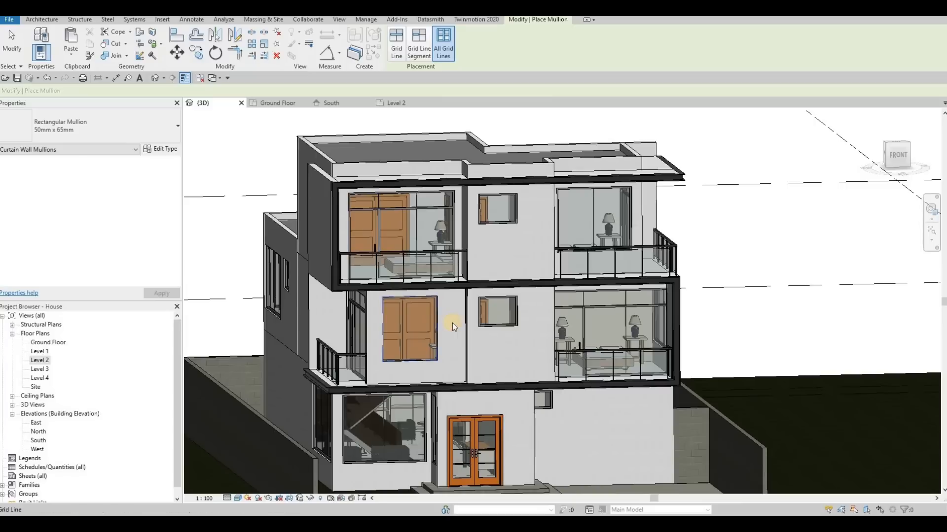
pyautogui.press('Escape')
pyautogui.keyDown('shift'); pyautogui.moveTo(505, 368); pyautogui.dragTo(424, 298, button='middle'); pyautogui.keyUp('shift')
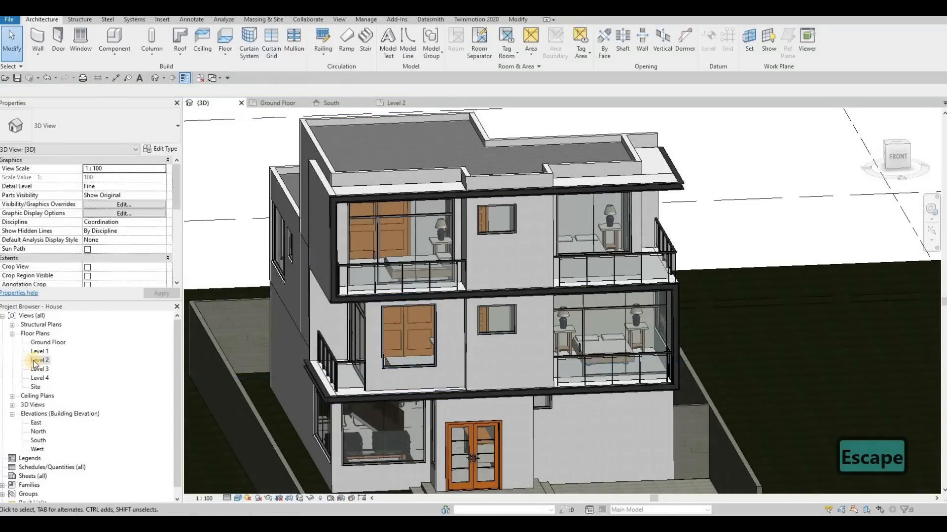
# Extend the end of the Bedroom 3 curtain wall nearest the bathroom on Level 2 to a length of 1900 mm.
pyautogui.doubleClick(79, 359)
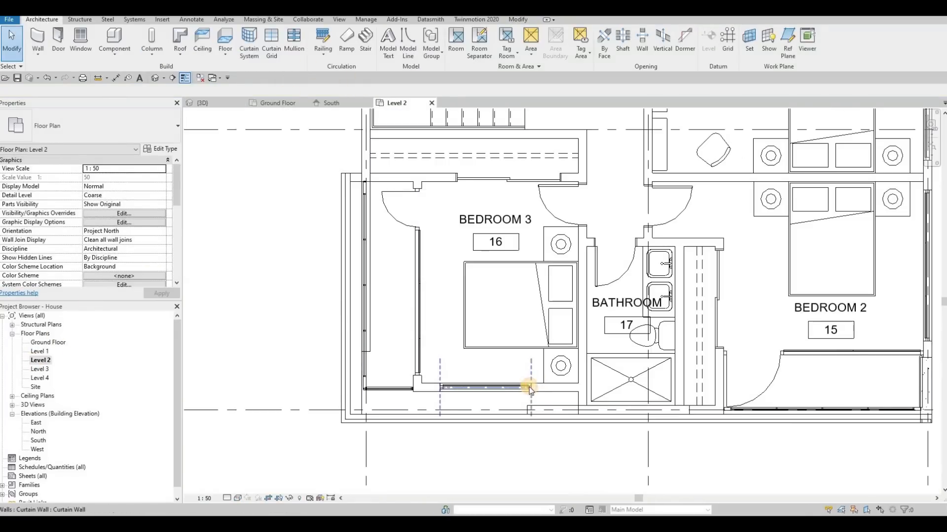
pyautogui.click(528, 386)
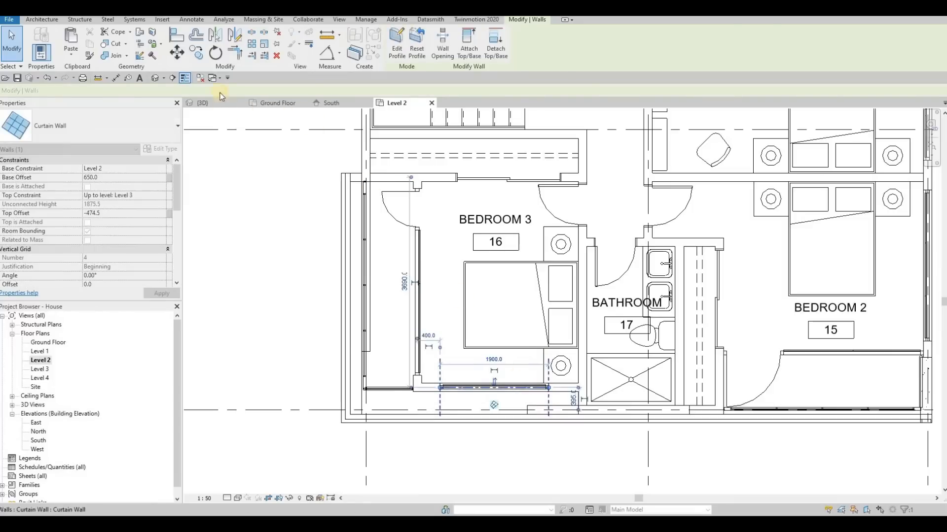
pyautogui.press('Escape')
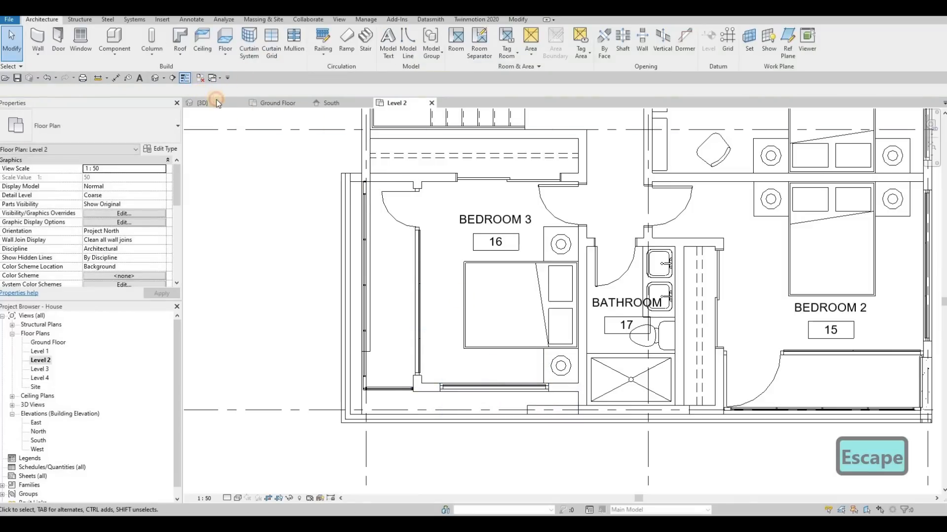
pyautogui.click(269, 52)
pyautogui.press('Escape')
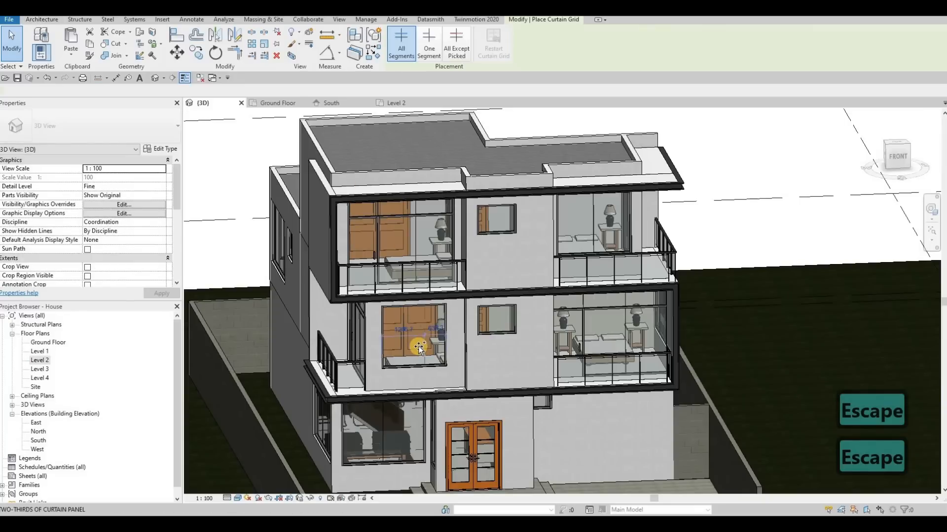
pyautogui.press('Escape')
pyautogui.press('Escape')
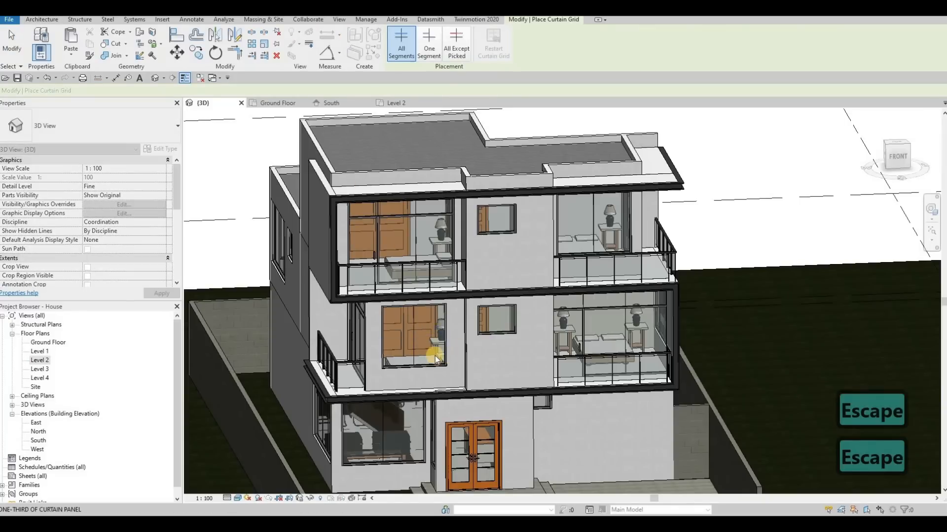
pyautogui.keyDown('shift'); pyautogui.moveTo(463, 342); pyautogui.dragTo(397, 319, button='middle'); pyautogui.keyUp('shift')
pyautogui.press('Escape')
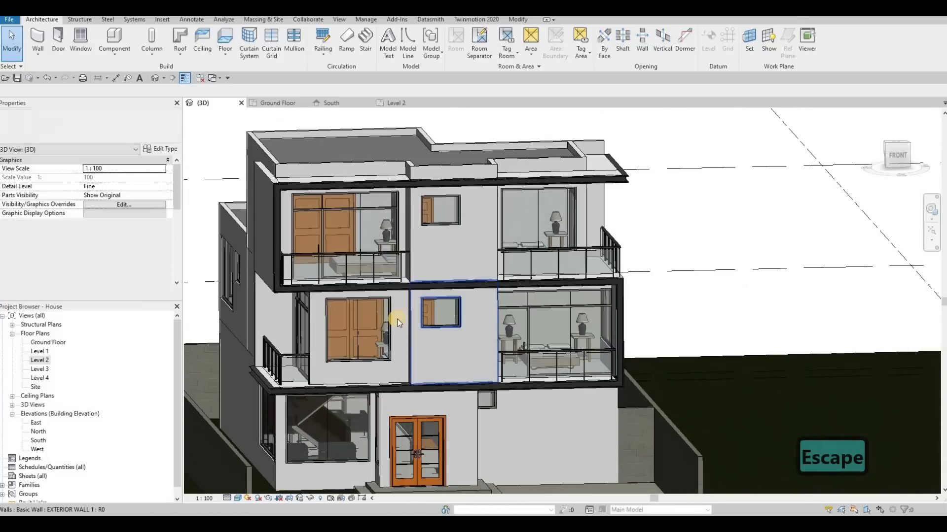
# Paint the central front wall faces on both upper floors with the Sash material.
pyautogui.moveTo(422, 376); pyautogui.dragTo(397, 319, button='middle')
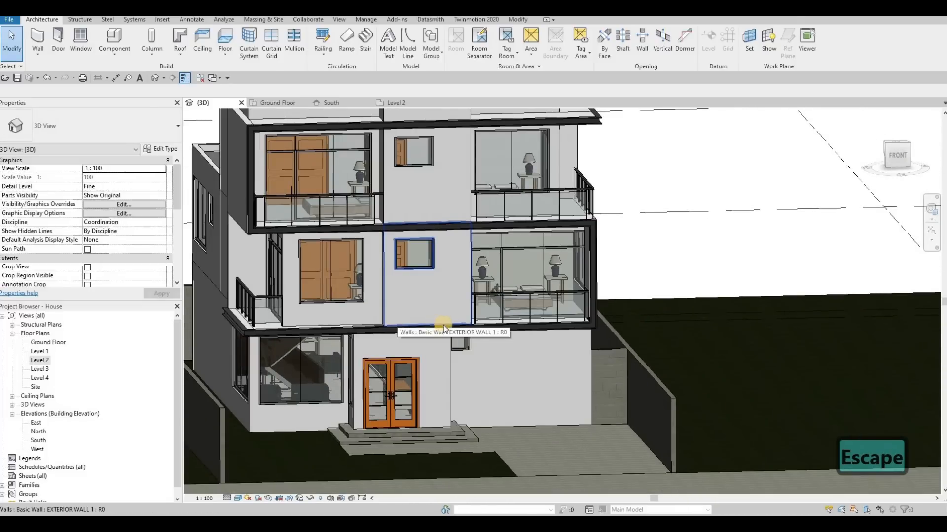
pyautogui.keyDown('shift'); pyautogui.moveTo(493, 321); pyautogui.dragTo(440, 314, button='middle'); pyautogui.keyUp('shift')
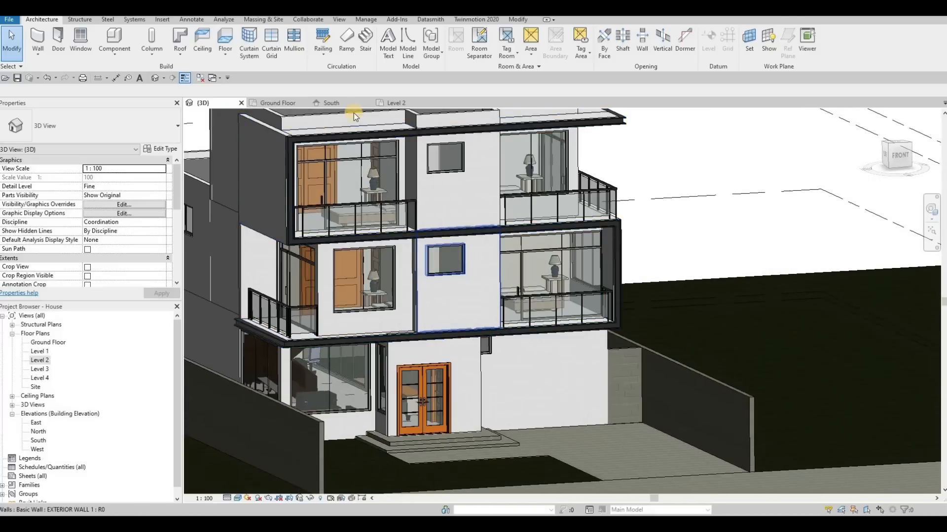
pyautogui.click(518, 20)
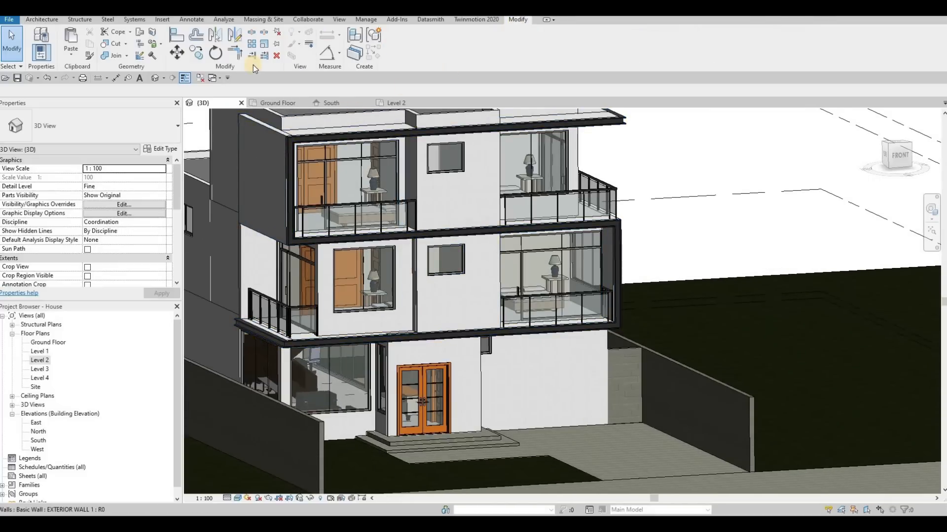
pyautogui.click(160, 46)
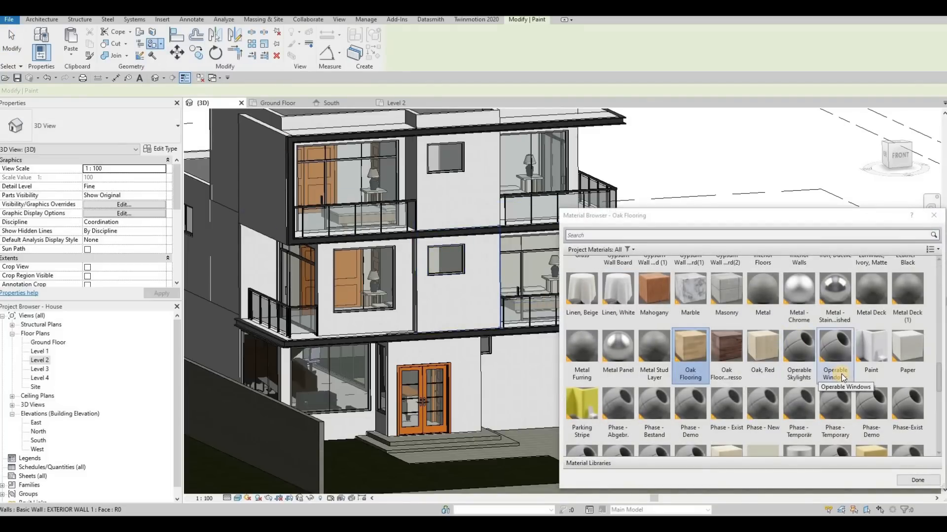
pyautogui.scroll(-10, 843, 377)
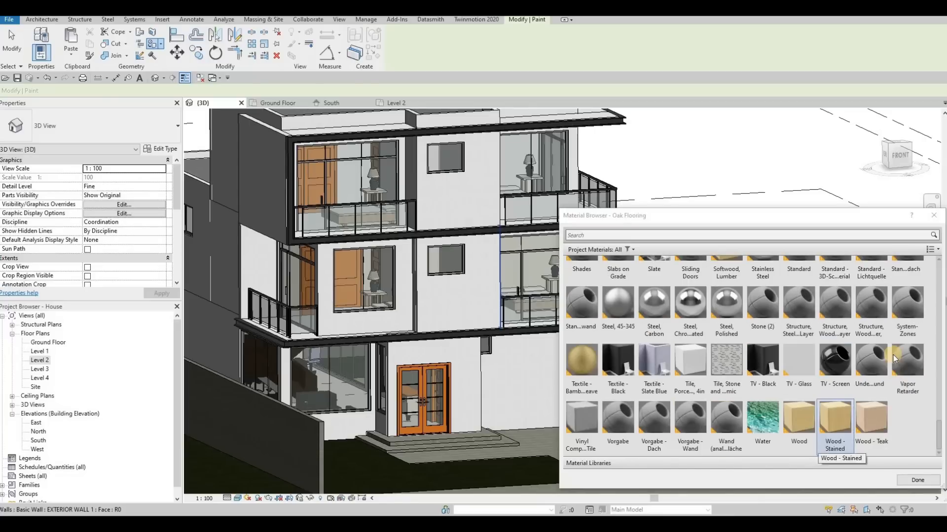
pyautogui.scroll(3, 907, 367)
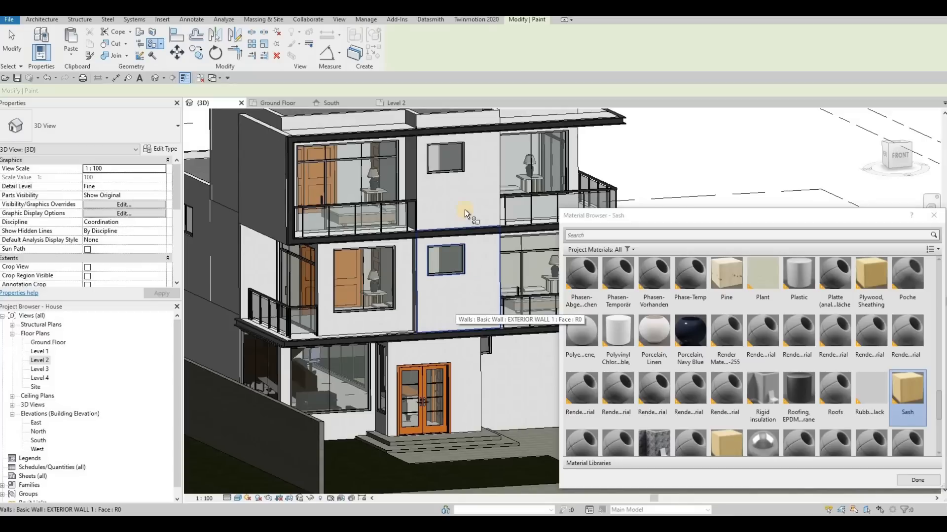
pyautogui.click(443, 215)
# Paint the side return faces of the central projecting wall on both upper floors with the Sash material.
pyautogui.keyDown('shift'); pyautogui.moveTo(517, 245); pyautogui.dragTo(459, 184, button='middle'); pyautogui.keyUp('shift')
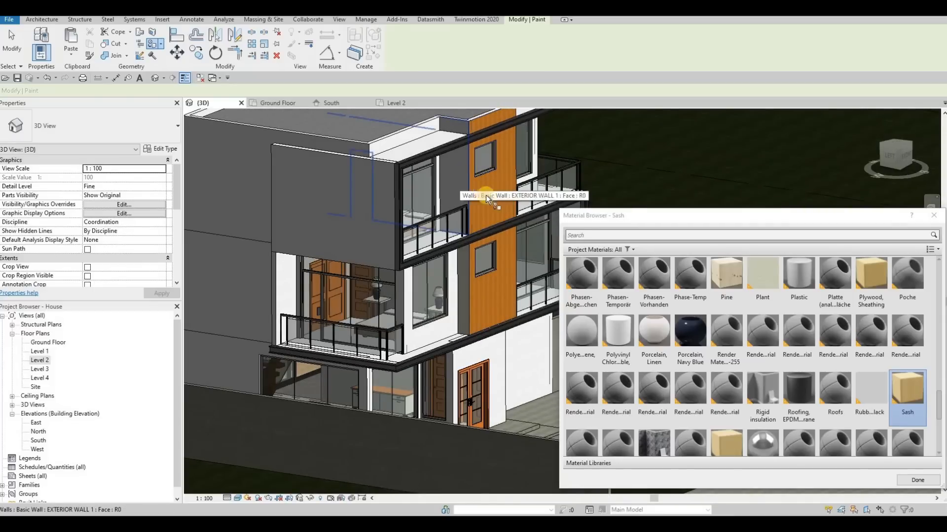
pyautogui.moveTo(355, 218)
pyautogui.keyDown('shift'); pyautogui.mouseDown(button='middle')
pyautogui.moveTo(349, 205)
pyautogui.moveTo(439, 185)
pyautogui.mouseUp(button='middle'); pyautogui.keyUp('shift')
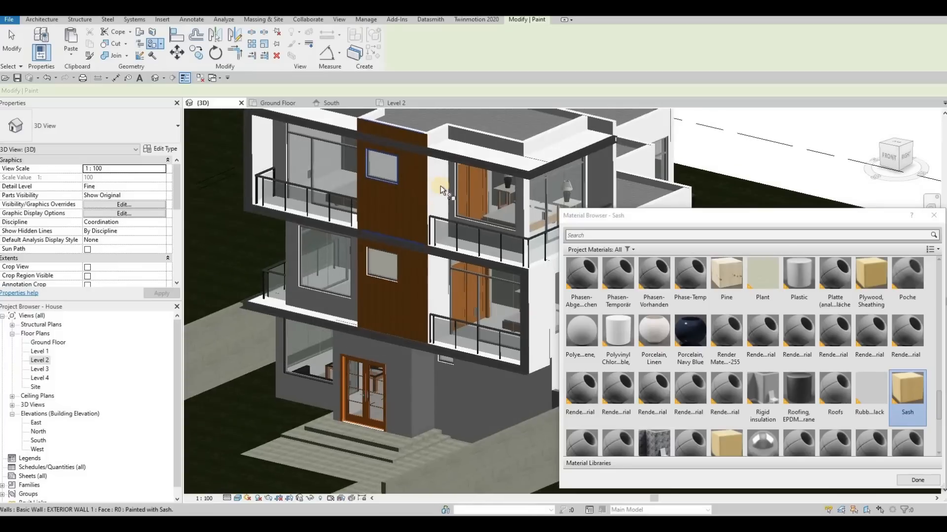
pyautogui.click(442, 207)
pyautogui.click(435, 298)
pyautogui.moveTo(498, 291)
pyautogui.keyDown('shift'); pyautogui.mouseDown(button='middle')
pyautogui.moveTo(442, 289)
pyautogui.moveTo(466, 299)
pyautogui.mouseUp(button='middle'); pyautogui.keyUp('shift')
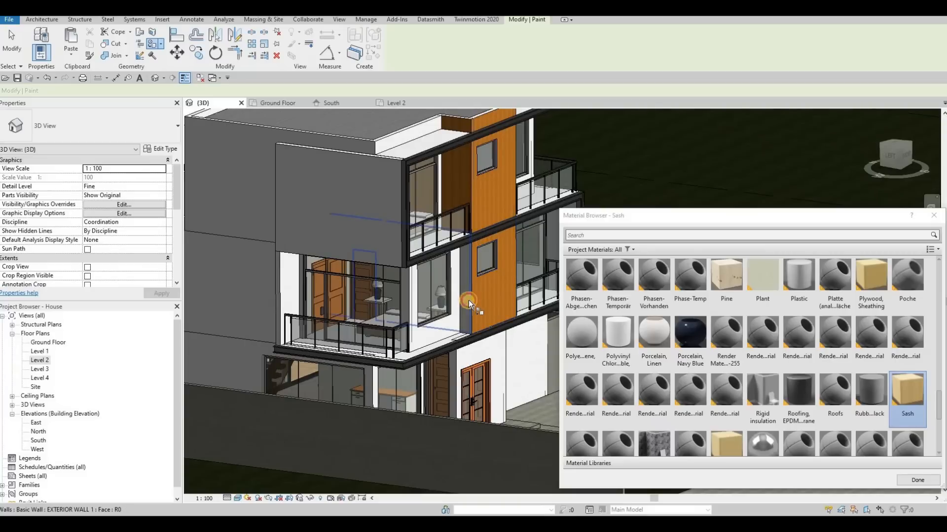
pyautogui.scroll(2, 465, 269)
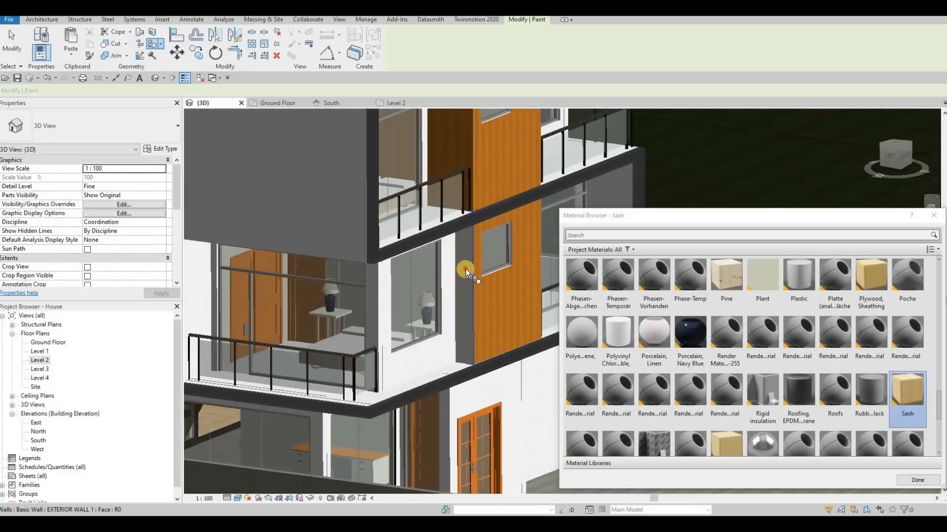
pyautogui.click(454, 299)
pyautogui.scroll(-4, 399, 293)
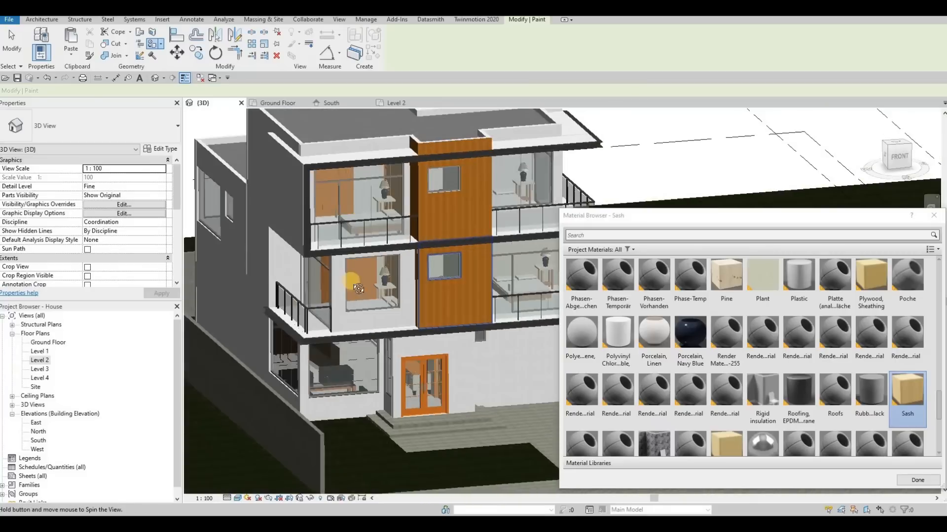
pyautogui.press('Escape')
# Undo all of the Sash painting on the front and side faces of the central wall.
pyautogui.moveTo(406, 234)
pyautogui.keyDown('shift'); pyautogui.mouseDown(button='middle')
pyautogui.moveTo(327, 277)
pyautogui.moveTo(400, 276)
pyautogui.moveTo(444, 229)
pyautogui.moveTo(436, 221)
pyautogui.mouseUp(button='middle'); pyautogui.keyUp('shift')
pyautogui.scroll(3, 439, 161)
pyautogui.scroll(-3, 471, 203)
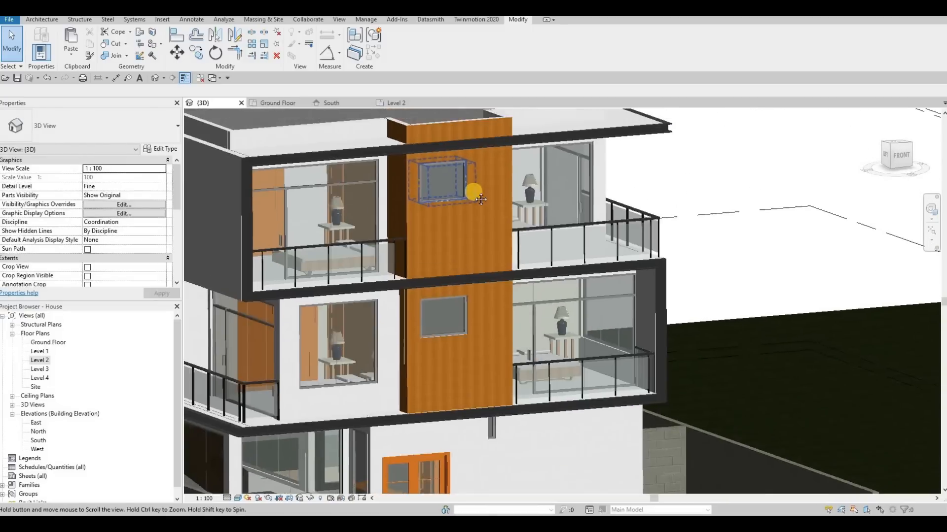
pyautogui.scroll(4, 468, 179)
pyautogui.keyDown('shift'); pyautogui.moveTo(509, 203); pyautogui.dragTo(506, 258, button='middle'); pyautogui.keyUp('shift')
pyautogui.hotkey('ctrl', 'z')
pyautogui.hotkey('ctrl', 'z')
pyautogui.hotkey('ctrl', 'z')
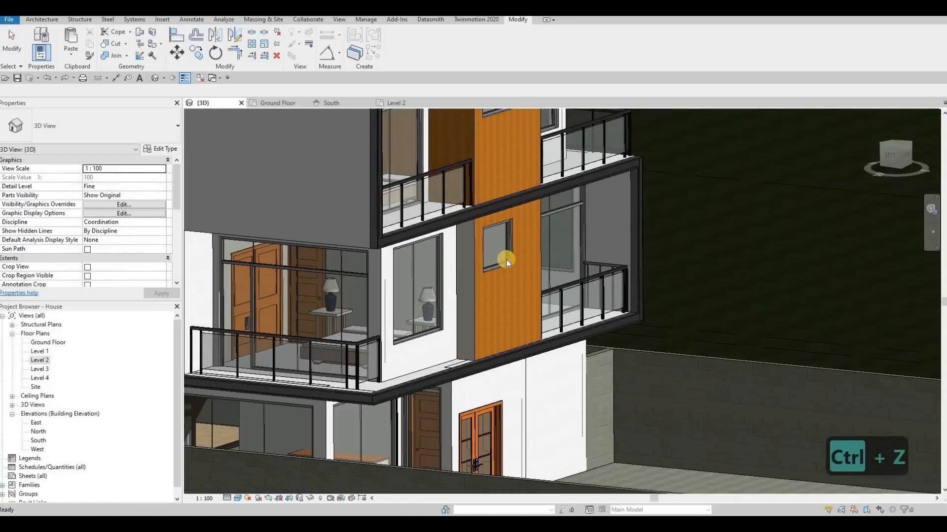
pyautogui.hotkey('ctrl', 'z')
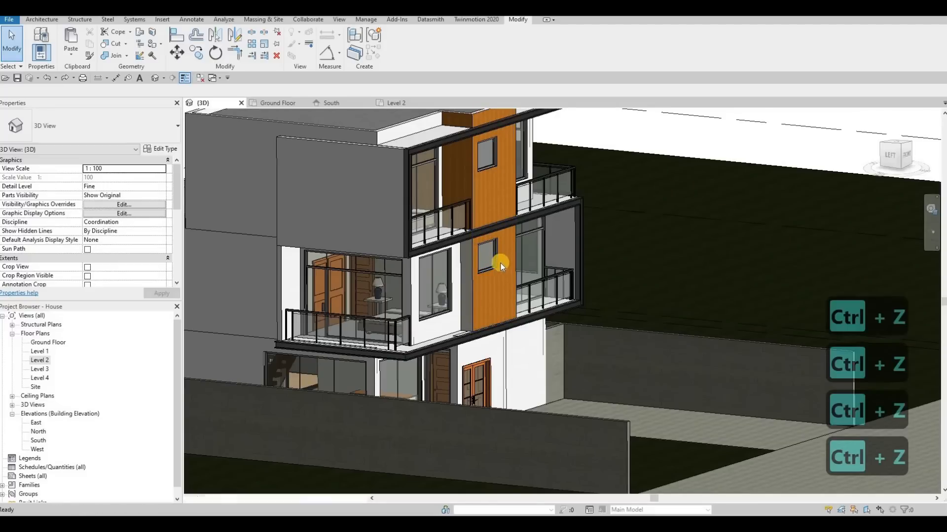
pyautogui.hotkey('ctrl', 'z')
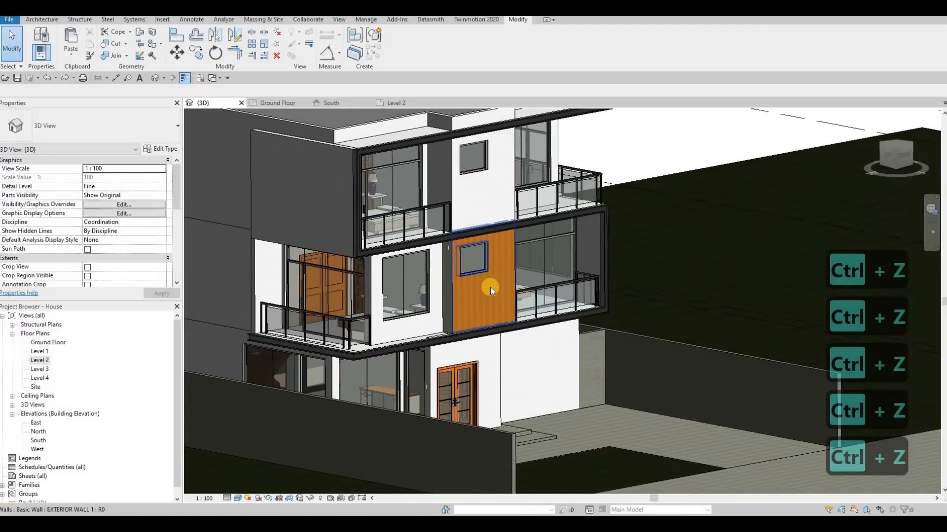
pyautogui.hotkey('ctrl', 'z')
pyautogui.keyDown('shift'); pyautogui.moveTo(352, 295); pyautogui.dragTo(448, 163, button='middle'); pyautogui.keyUp('shift')
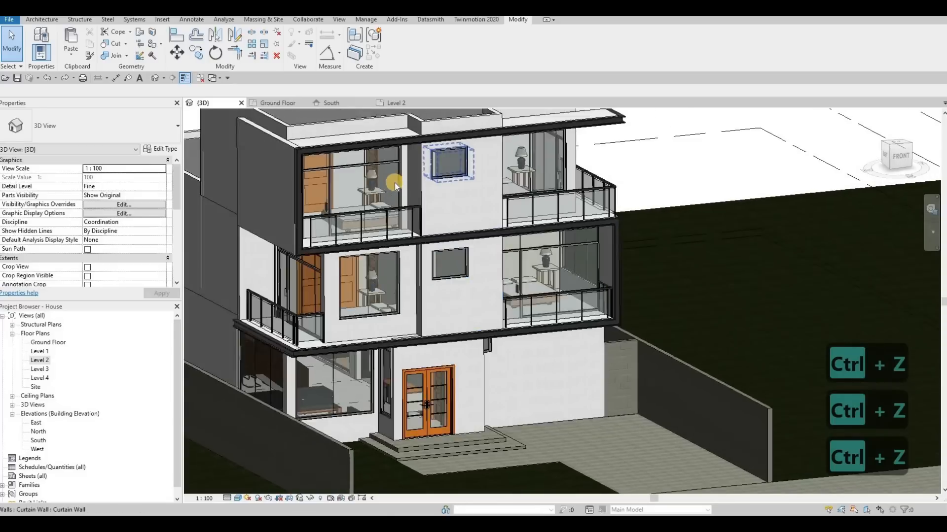
pyautogui.scroll(1, 390, 182)
pyautogui.moveTo(386, 182); pyautogui.dragTo(408, 213, button='middle')
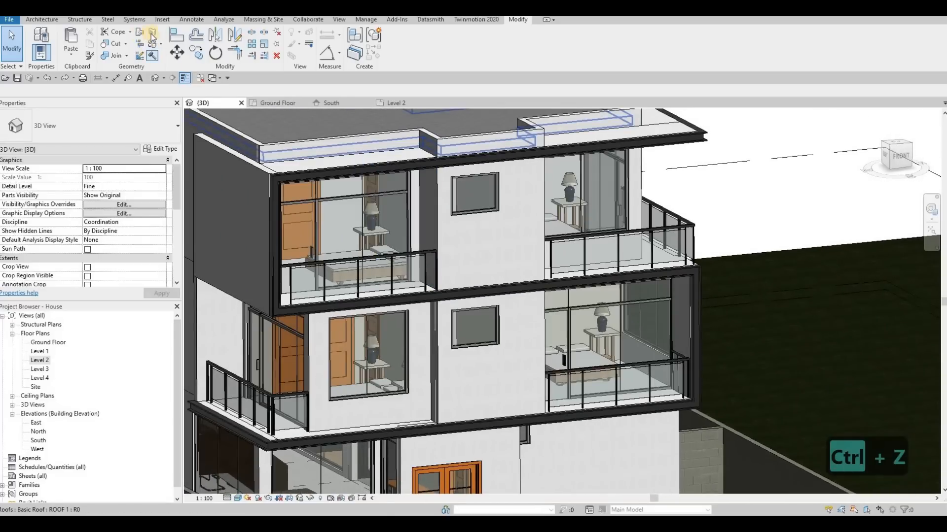
# Split the front face of the top-floor central wall with a horizontal line along the roof frame's underside in the South elevation.
pyautogui.click(152, 32)
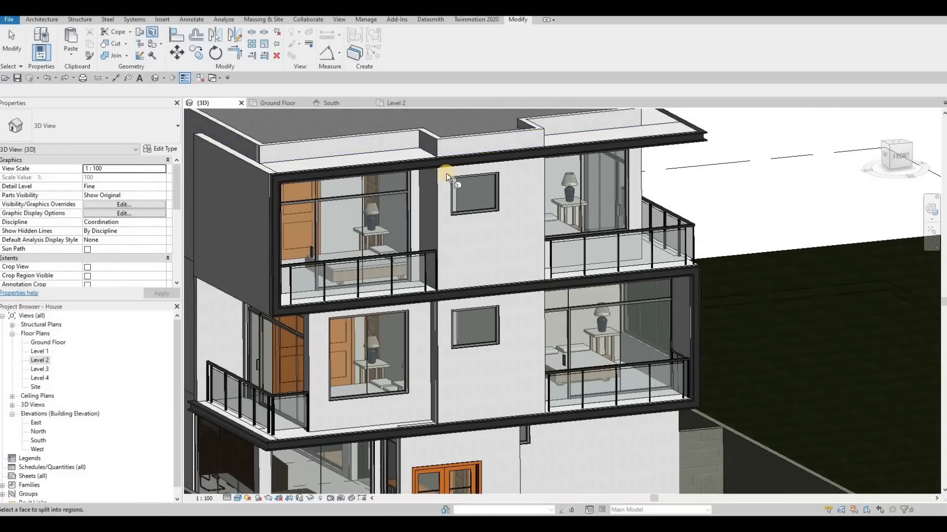
pyautogui.click(463, 176)
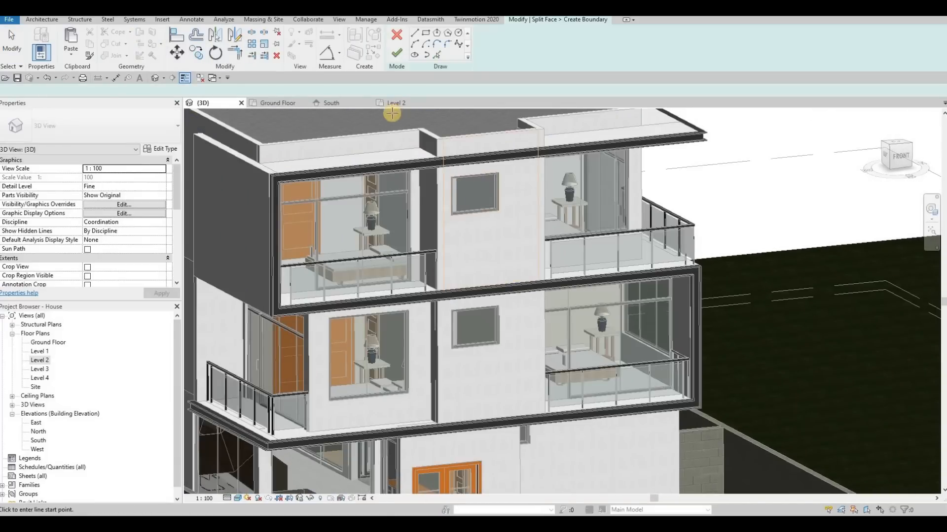
pyautogui.click(332, 104)
pyautogui.moveTo(700, 126); pyautogui.dragTo(465, 184, button='middle')
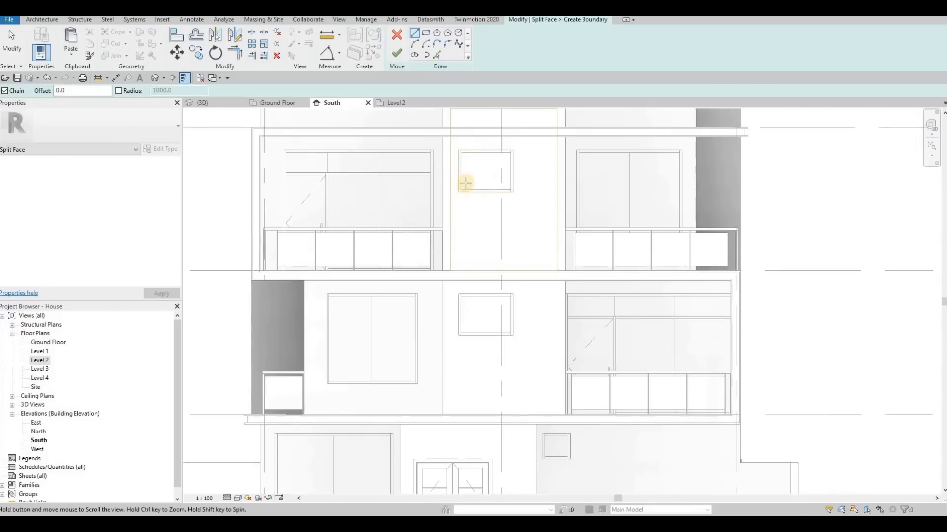
pyautogui.scroll(1, 465, 184)
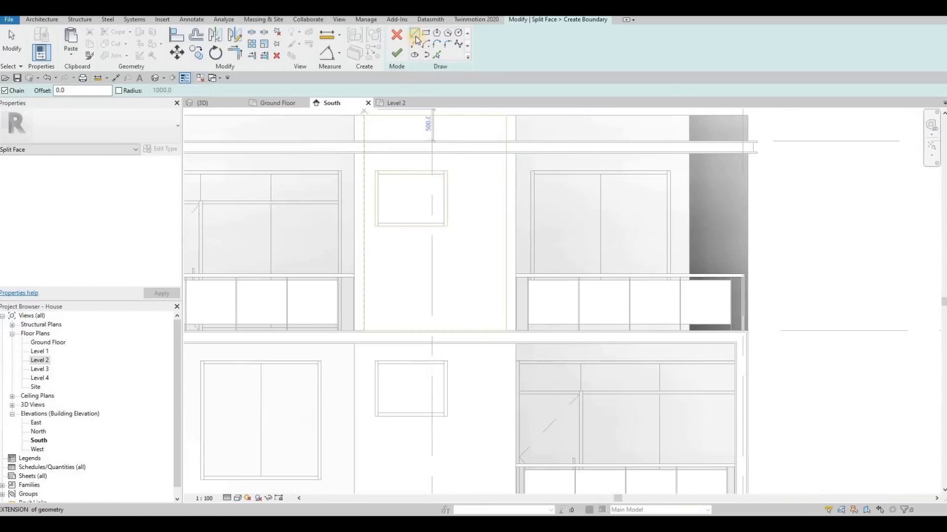
pyautogui.click(364, 153)
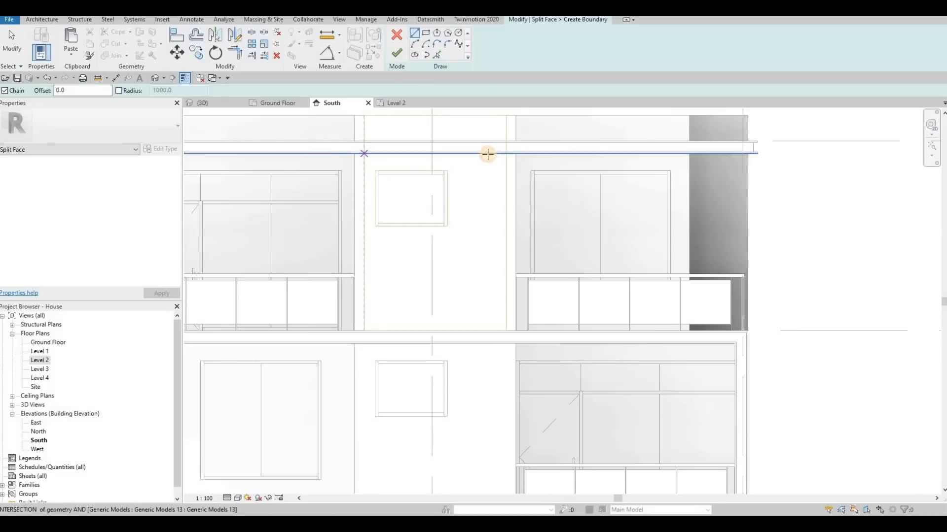
pyautogui.click(503, 154)
pyautogui.press('Escape')
pyautogui.click(396, 53)
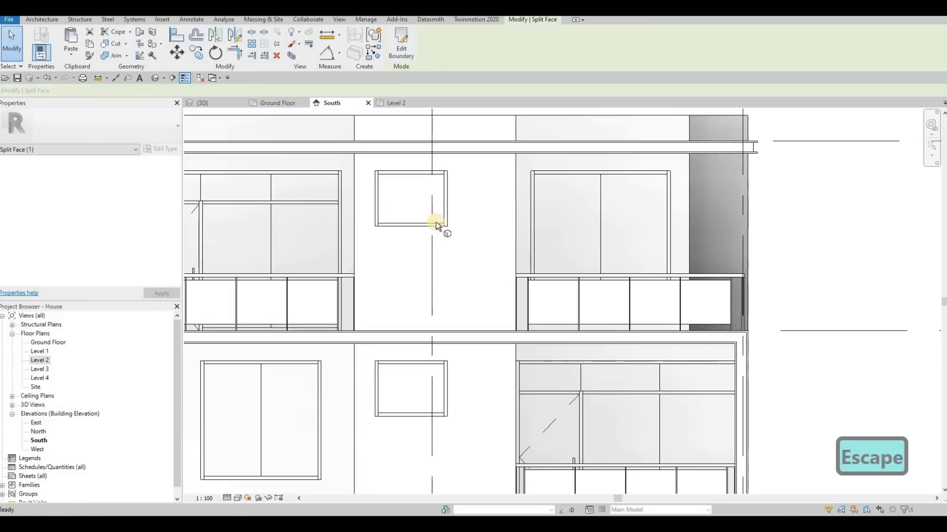
# Begin splitting the front face of the central wall on the floor below in the South elevation.
pyautogui.press('s')
pyautogui.press('f')
pyautogui.moveTo(479, 367); pyautogui.dragTo(469, 273, button='middle')
pyautogui.click(469, 273)
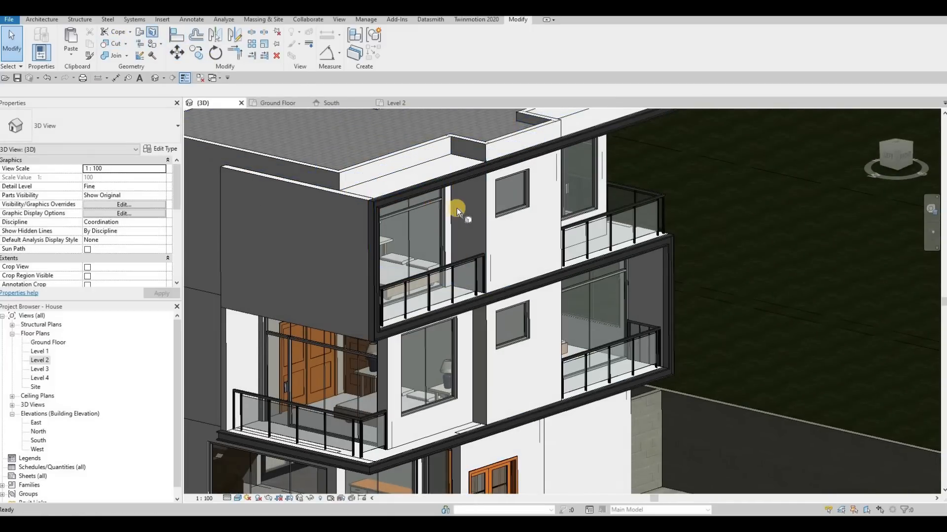
# Split the top-floor central wall's left return face along the roof frame's underside and down the inner wall corner.
pyautogui.click(448, 142)
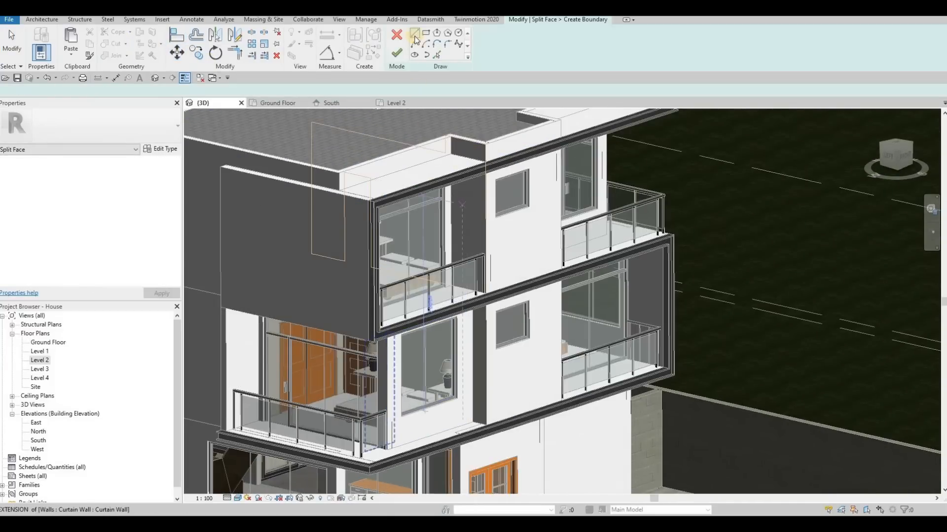
pyautogui.keyDown('shift'); pyautogui.moveTo(446, 152); pyautogui.dragTo(493, 143, button='middle'); pyautogui.keyUp('shift')
pyautogui.scroll(-3, 479, 135)
pyautogui.scroll(5, 461, 131)
pyautogui.click(468, 132)
pyautogui.click(534, 129)
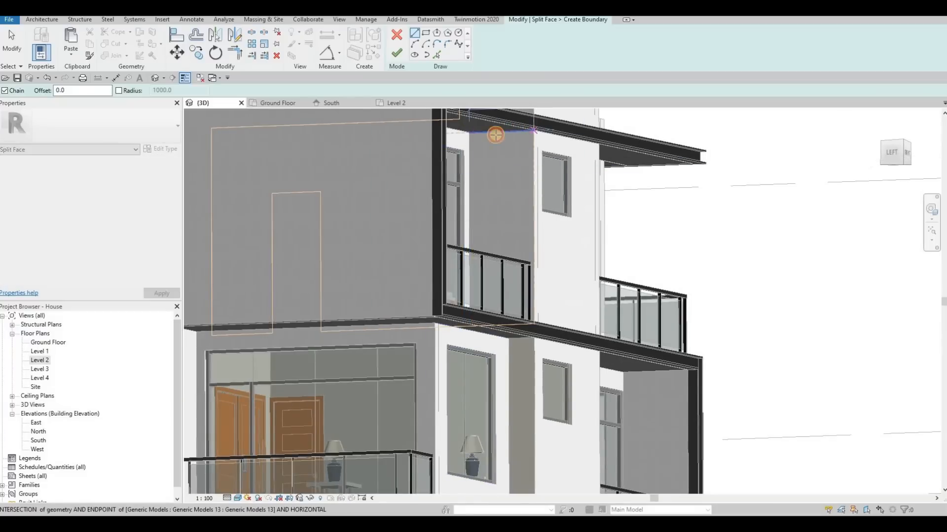
pyautogui.press('Escape')
pyautogui.click(470, 132)
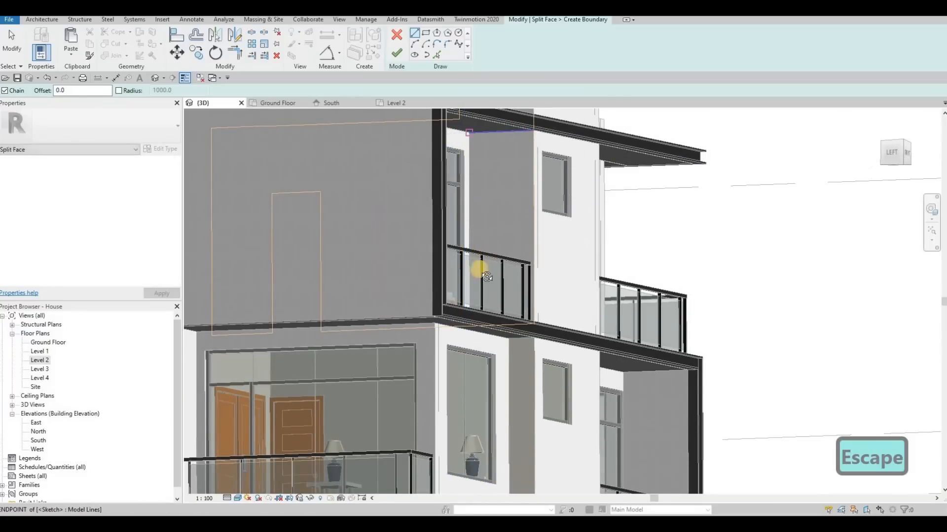
pyautogui.moveTo(472, 358)
pyautogui.keyDown('shift'); pyautogui.mouseDown(button='middle')
pyautogui.moveTo(461, 360)
pyautogui.moveTo(433, 271)
pyautogui.moveTo(399, 63)
pyautogui.moveTo(414, 91)
pyautogui.mouseUp(button='middle'); pyautogui.keyUp('shift')
pyautogui.press('Escape')
pyautogui.click(397, 53)
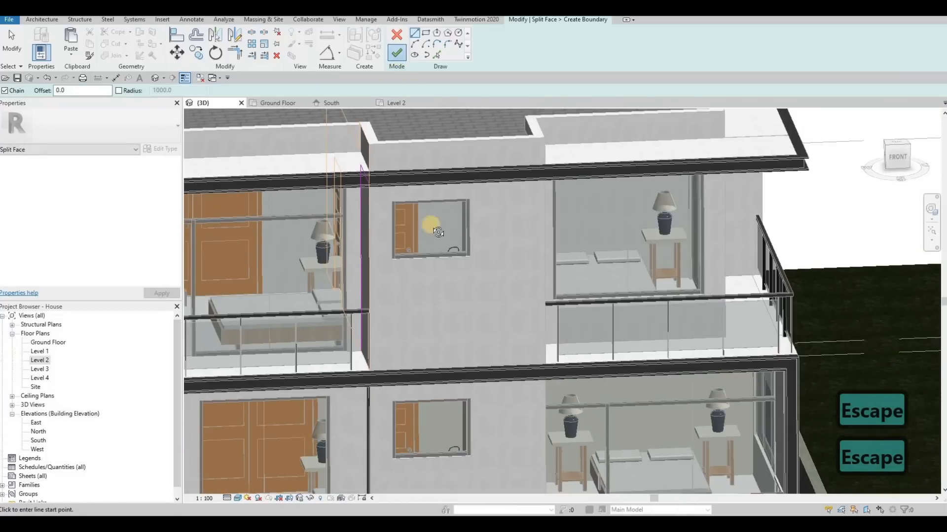
# Start splitting the top-floor central wall's right return face and sketch its upper boundary along the roof frame's underside.
pyautogui.keyDown('shift'); pyautogui.moveTo(426, 258); pyautogui.dragTo(456, 267, button='middle'); pyautogui.keyUp('shift')
pyautogui.press('Escape')
pyautogui.click(456, 269)
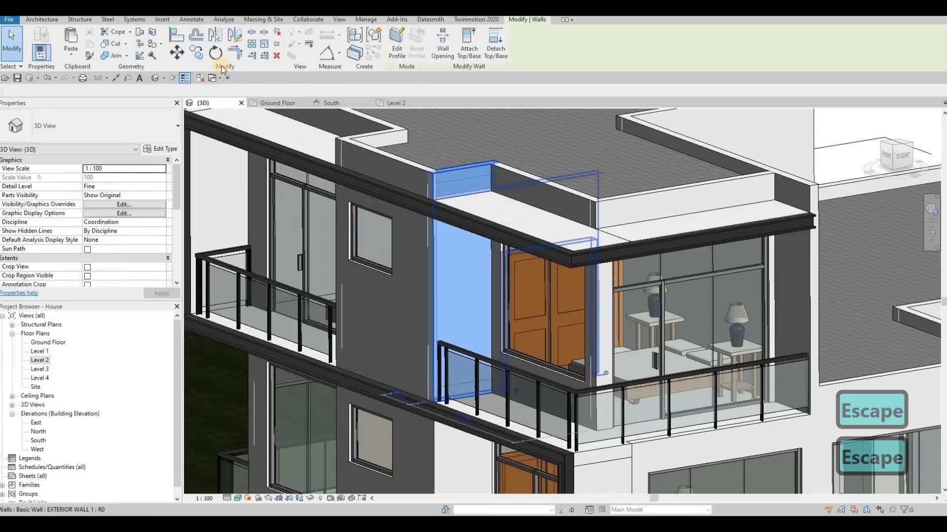
pyautogui.press('Escape')
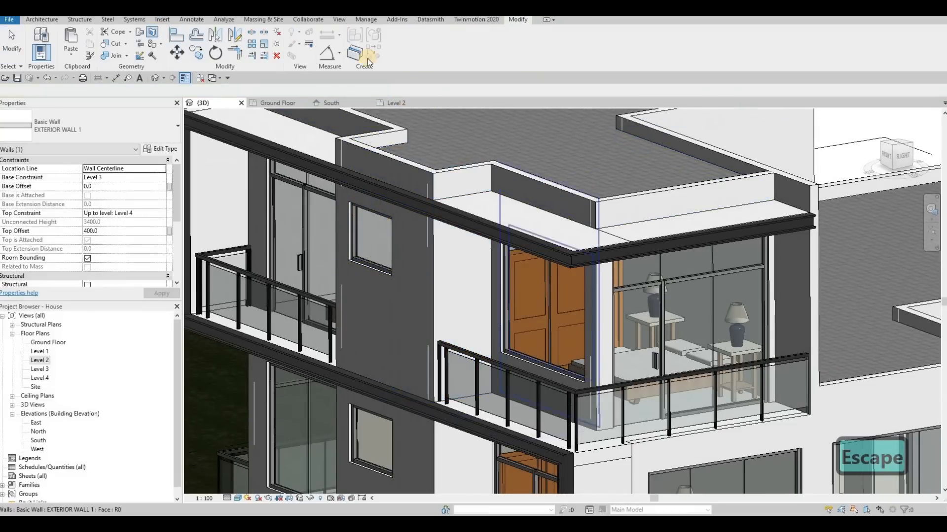
pyautogui.keyDown('shift'); pyautogui.moveTo(478, 187); pyautogui.dragTo(448, 200, button='middle'); pyautogui.keyUp('shift')
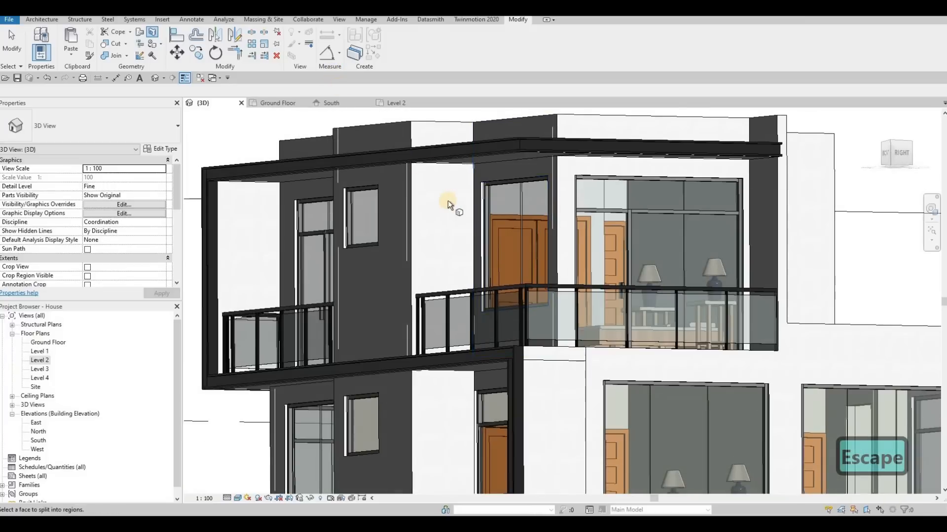
pyautogui.press('s')
pyautogui.press('f')
pyautogui.click(449, 127)
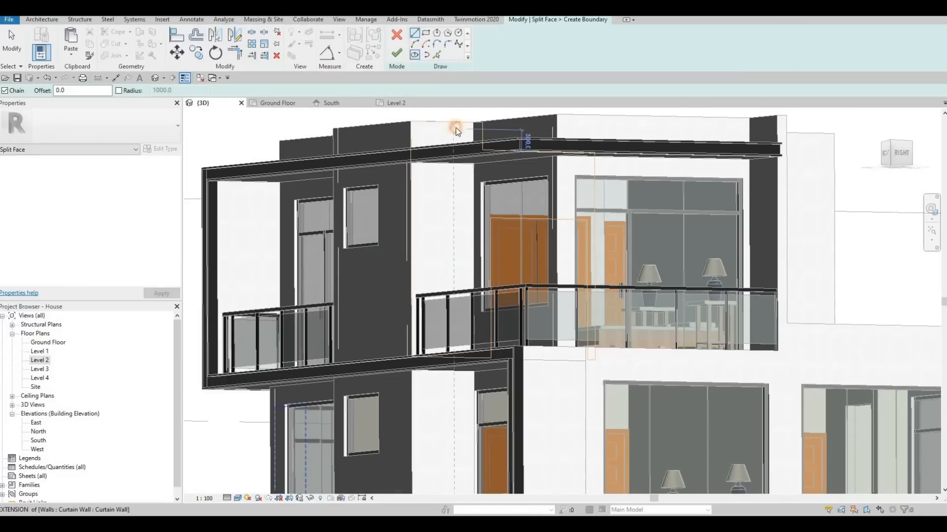
pyautogui.scroll(3, 379, 161)
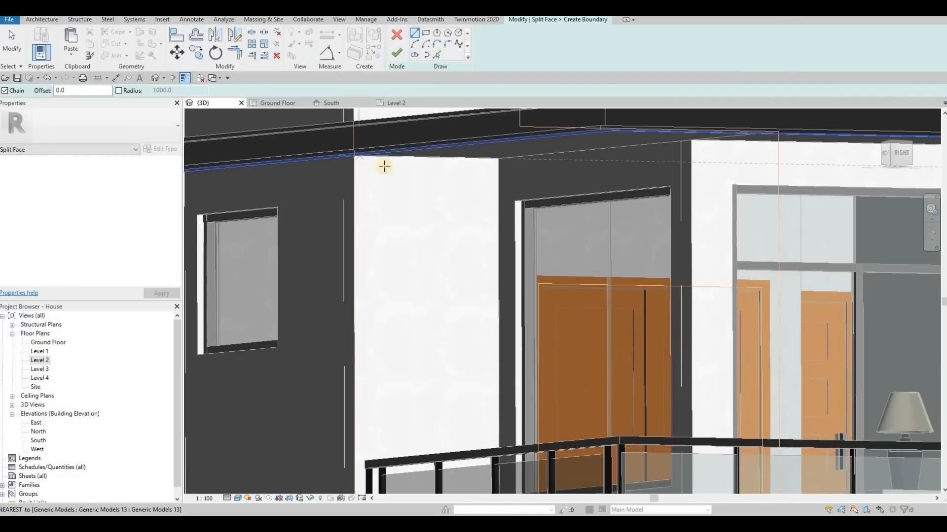
pyautogui.keyDown('shift'); pyautogui.moveTo(375, 132); pyautogui.dragTo(381, 138, button='middle'); pyautogui.keyUp('shift')
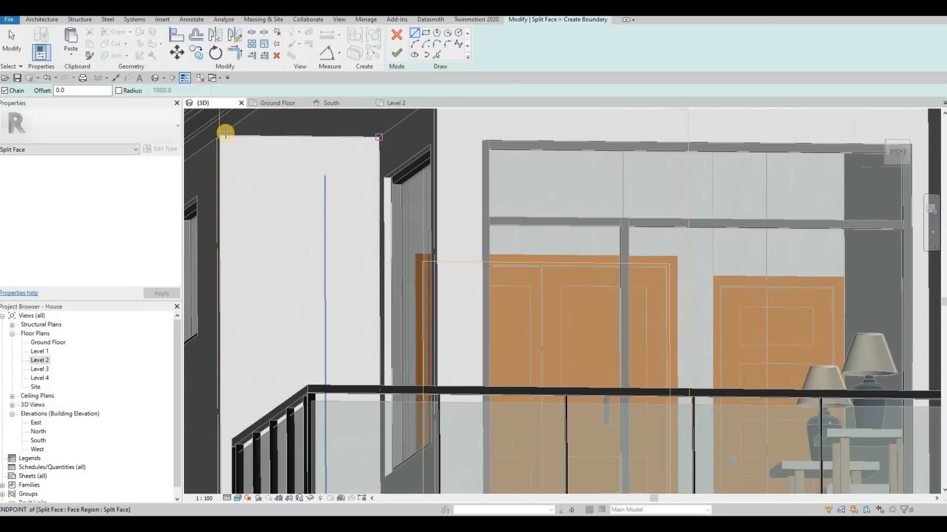
pyautogui.click(379, 138)
pyautogui.press('Escape')
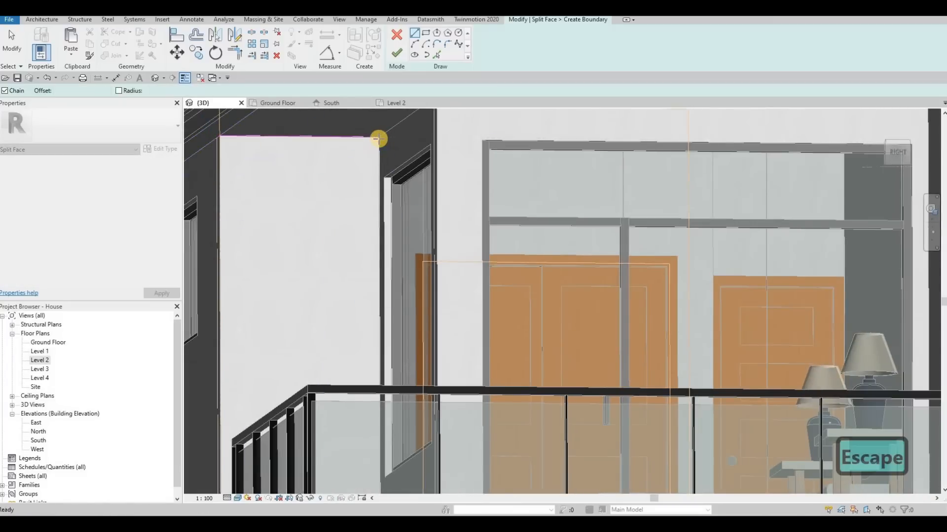
# Sketch the vertical boundary down the inner corner to the balcony floor and complete the right return face split.
pyautogui.keyDown('shift'); pyautogui.moveTo(408, 220); pyautogui.dragTo(483, 274, button='middle'); pyautogui.keyUp('shift')
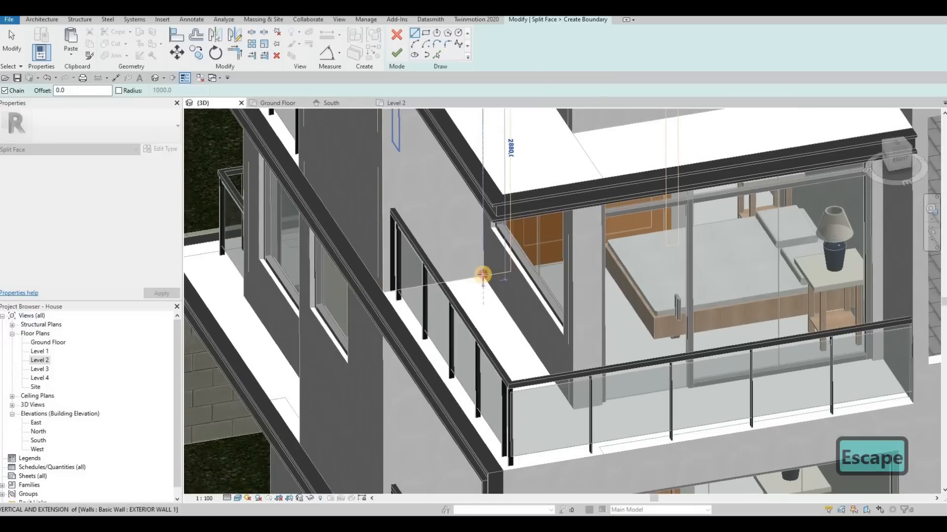
pyautogui.press('Escape')
pyautogui.scroll(-5, 543, 205)
pyautogui.moveTo(543, 205)
pyautogui.keyDown('shift'); pyautogui.mouseDown(button='middle')
pyautogui.moveTo(532, 227)
pyautogui.moveTo(542, 247)
pyautogui.mouseUp(button='middle'); pyautogui.keyUp('shift')
pyautogui.press('Escape')
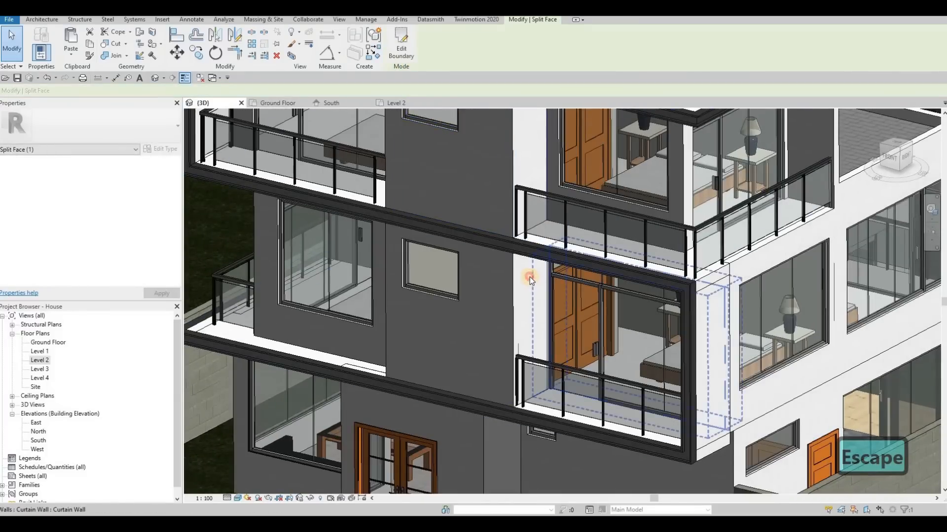
pyautogui.click(530, 288)
pyautogui.keyDown('shift'); pyautogui.moveTo(530, 289); pyautogui.dragTo(362, 197, button='middle'); pyautogui.keyUp('shift')
pyautogui.press('Escape')
pyautogui.press('Escape')
pyautogui.click(341, 241)
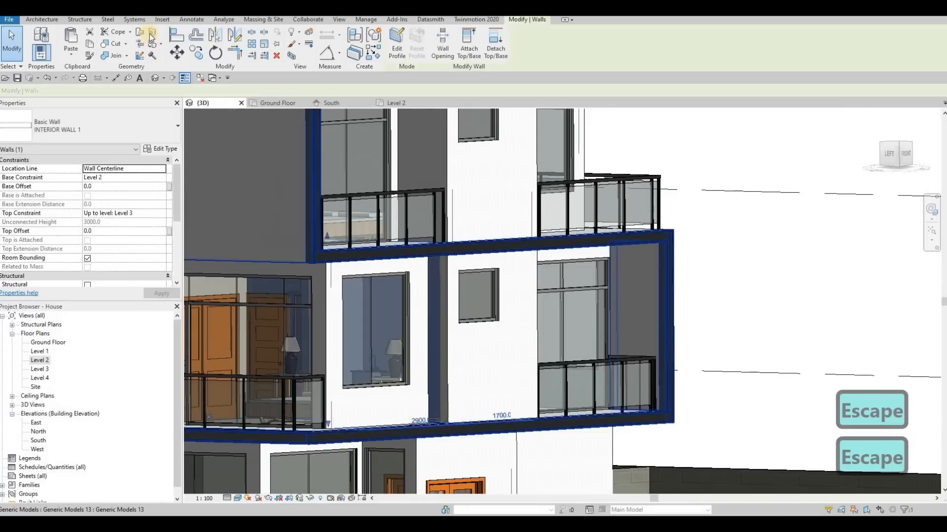
pyautogui.press('Escape')
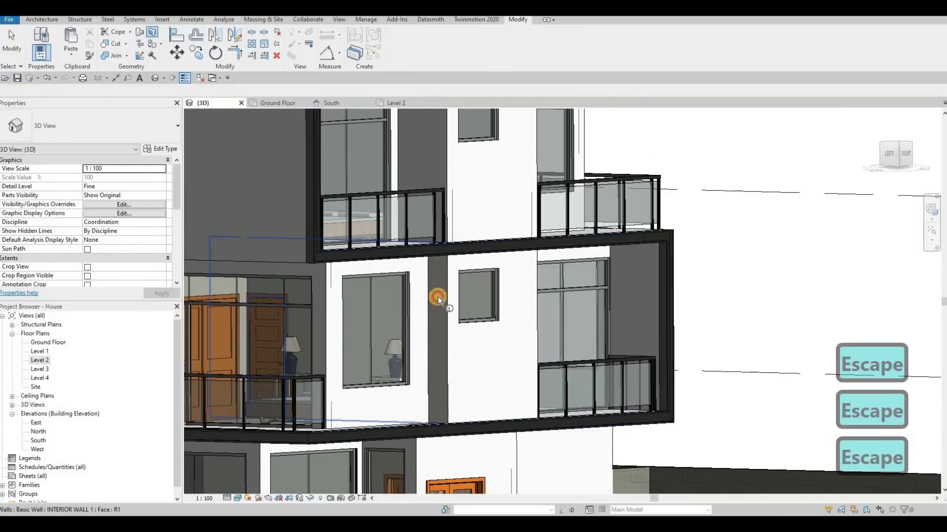
pyautogui.click(444, 328)
pyautogui.press('Escape')
pyautogui.press('Escape')
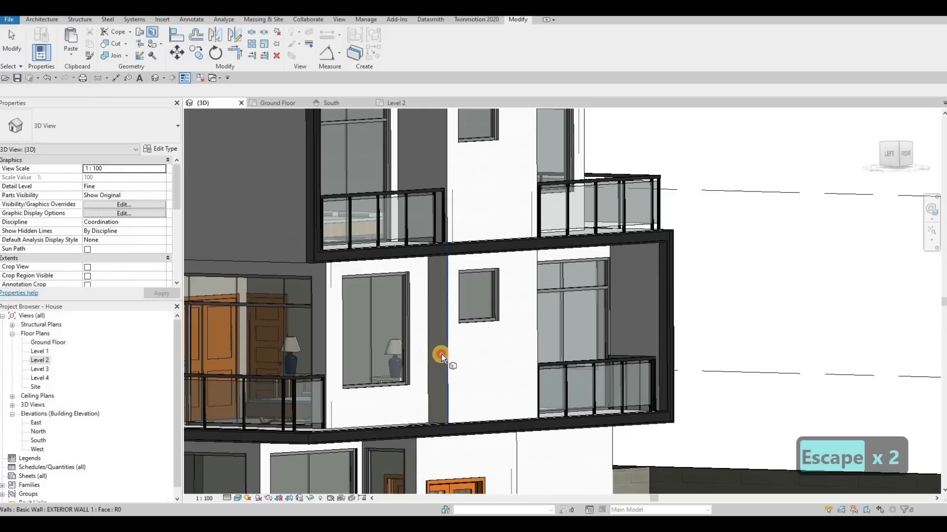
# Split the narrow outer strip of the lower central wall's left return along the underside of the dark frame.
pyautogui.click(437, 358)
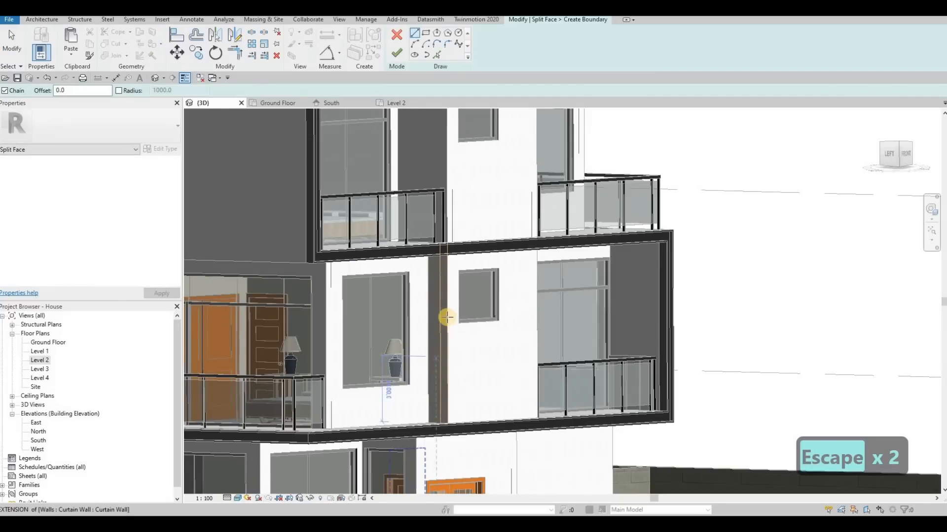
pyautogui.keyDown('shift'); pyautogui.moveTo(463, 280); pyautogui.dragTo(450, 278, button='middle'); pyautogui.keyUp('shift')
pyautogui.press('Escape')
pyautogui.press('Escape')
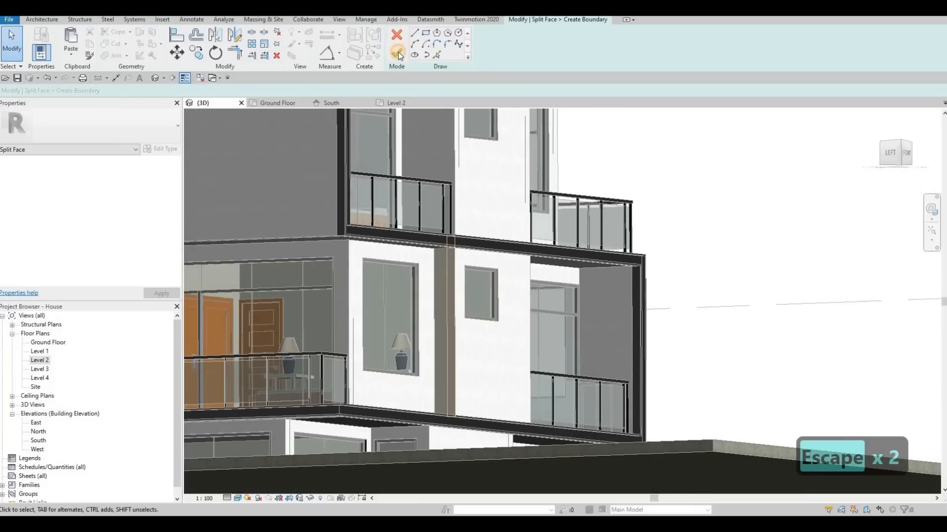
pyautogui.press('Escape')
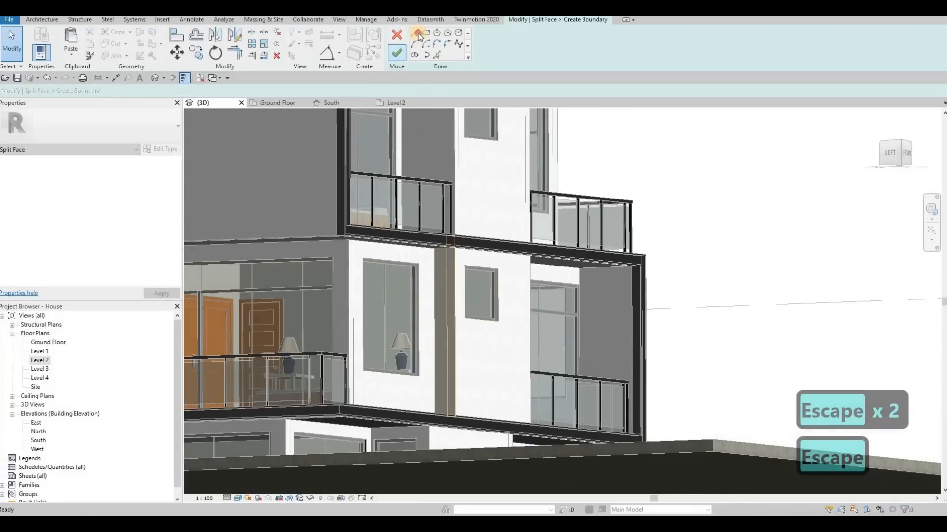
pyautogui.scroll(2, 435, 265)
pyautogui.scroll(2, 436, 265)
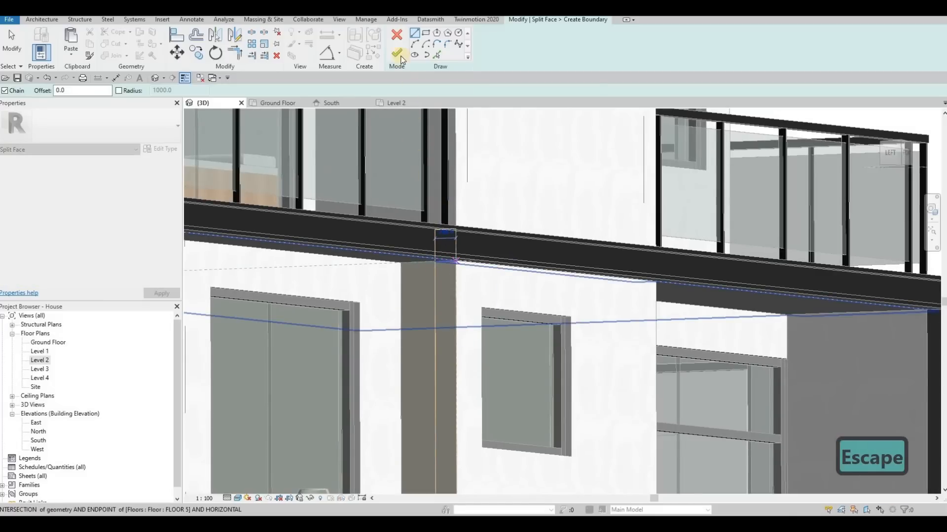
pyautogui.press('Escape')
pyautogui.press('Escape')
pyautogui.scroll(-3, 435, 275)
pyautogui.press('Escape')
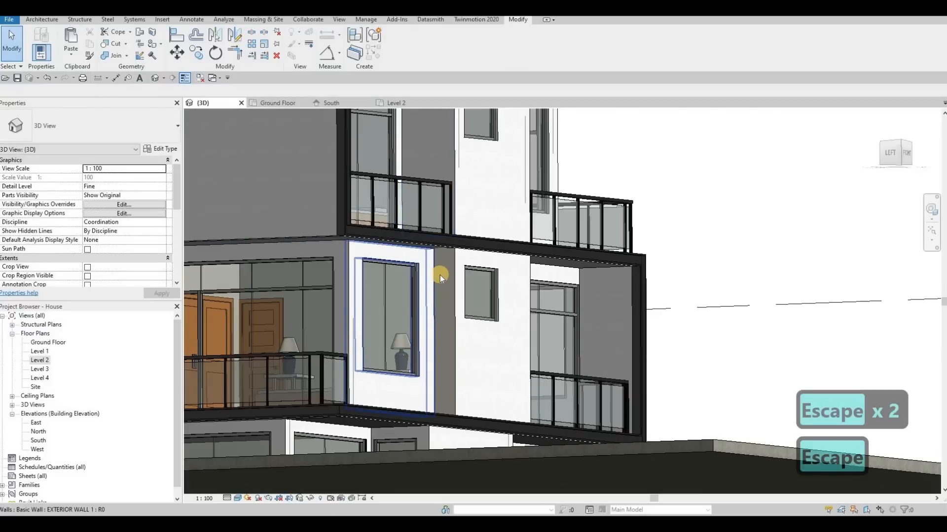
# Split the remaining interior-wall part of the lower left return, picking its inner vertical edge and upper edge as boundary lines.
pyautogui.press('s')
pyautogui.press('f')
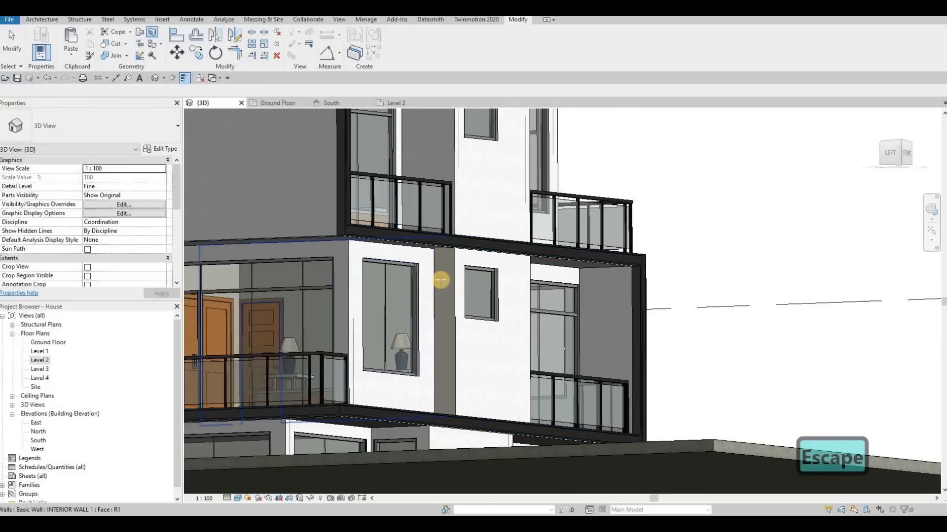
pyautogui.click(440, 281)
pyautogui.scroll(6, 434, 269)
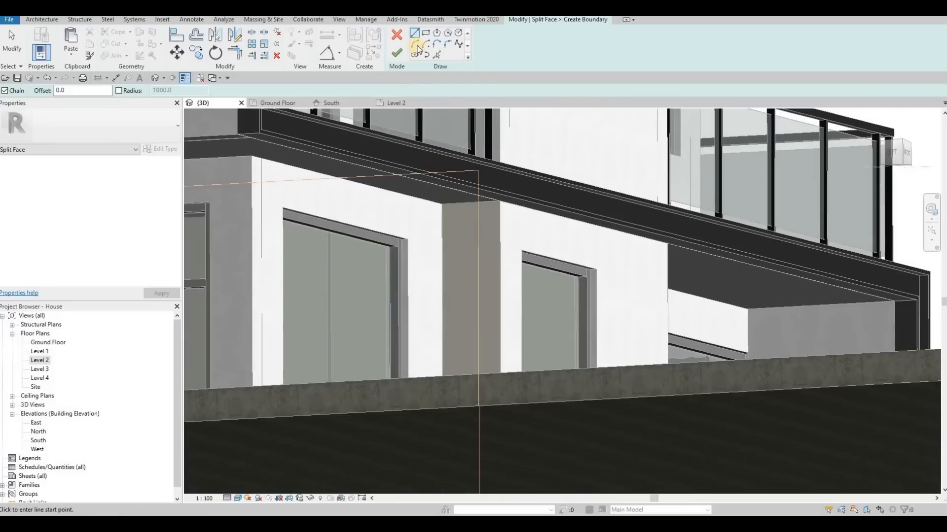
pyautogui.click(437, 55)
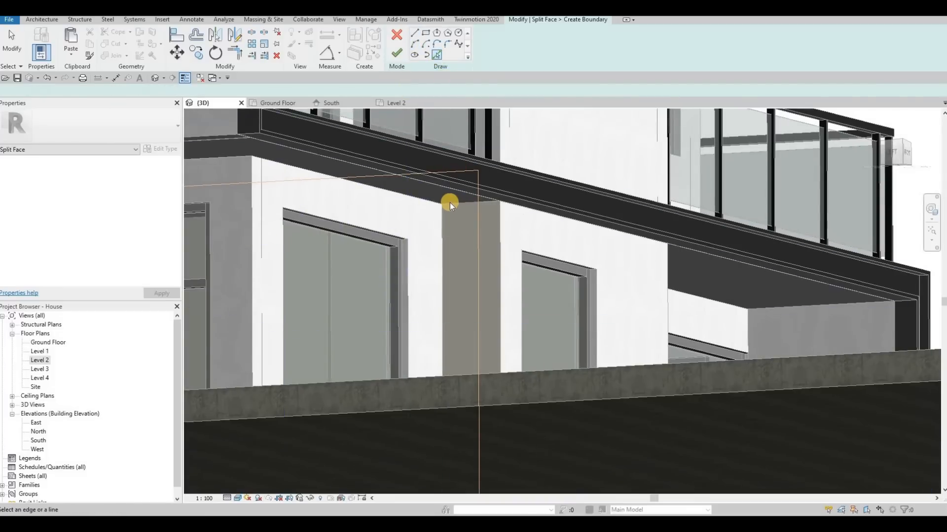
pyautogui.click(443, 215)
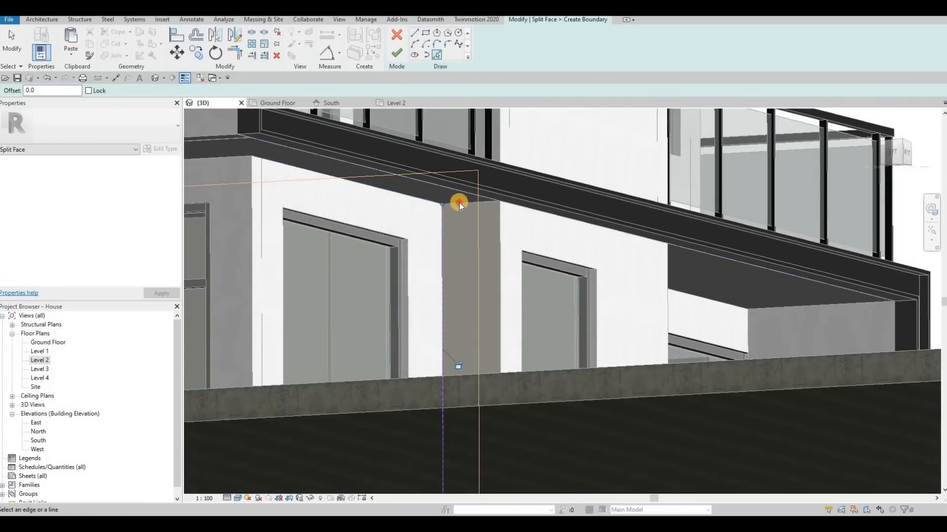
pyautogui.click(462, 211)
pyautogui.press('Escape')
pyautogui.press('Escape')
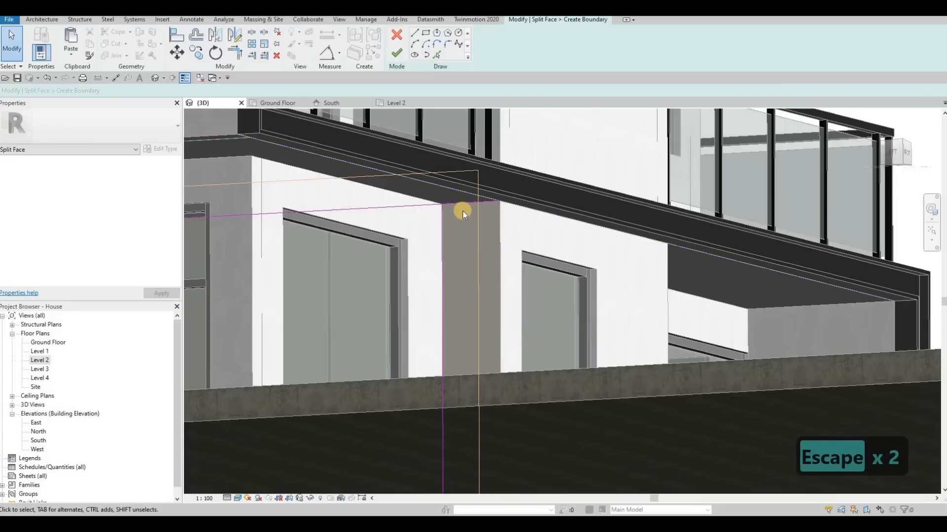
# Trim the two boundary lines to a corner and adjust the upper line's end to meet the wall face's edge.
pyautogui.press('t')
pyautogui.press('r')
pyautogui.click(441, 212)
pyautogui.click(446, 296)
pyautogui.moveTo(448, 296)
pyautogui.keyDown('shift'); pyautogui.mouseDown(button='middle')
pyautogui.moveTo(450, 329)
pyautogui.moveTo(454, 179)
pyautogui.moveTo(469, 185)
pyautogui.moveTo(450, 271)
pyautogui.moveTo(473, 186)
pyautogui.moveTo(467, 214)
pyautogui.moveTo(474, 139)
pyautogui.moveTo(482, 138)
pyautogui.mouseUp(button='middle'); pyautogui.keyUp('shift')
pyautogui.press('Escape')
pyautogui.scroll(2, 482, 138)
pyautogui.click(461, 140)
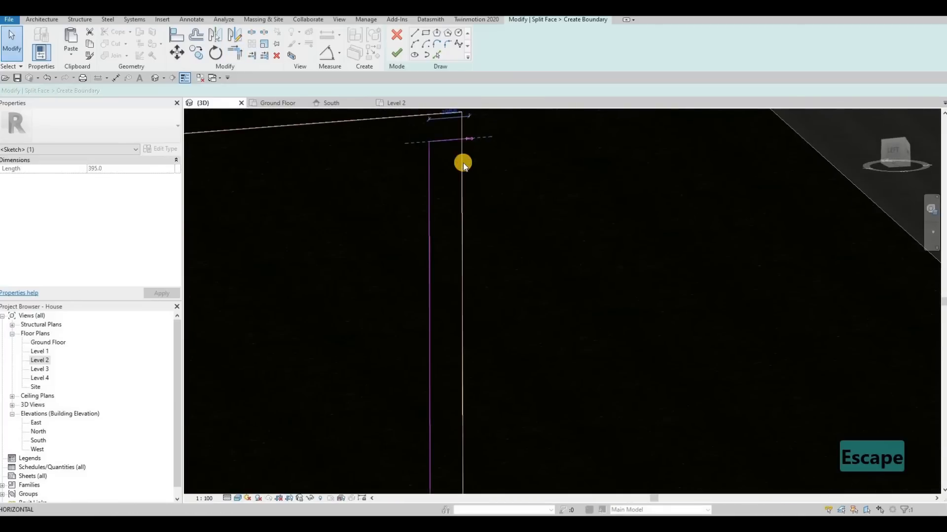
pyautogui.press('Escape')
pyautogui.scroll(-5, 442, 279)
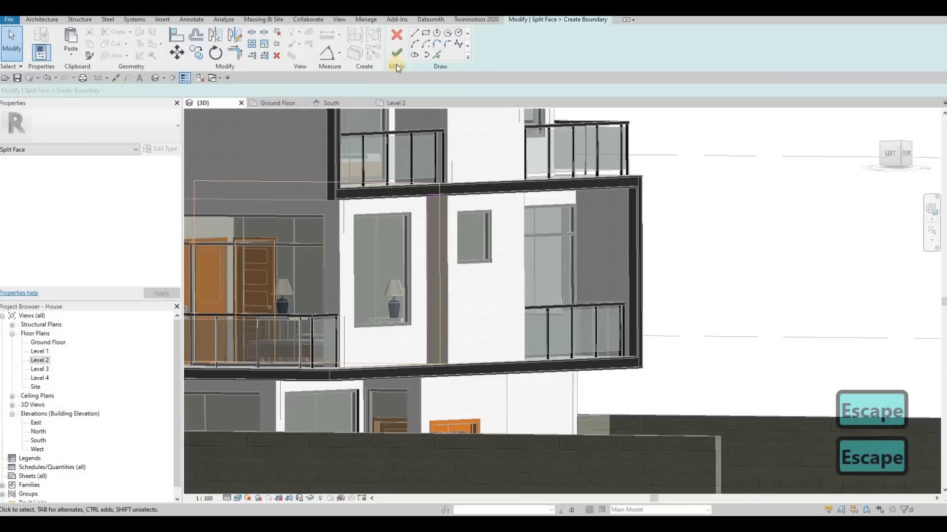
# Paint the upper central wall's left return and front face with the Sash material.
pyautogui.moveTo(365, 251)
pyautogui.keyDown('shift'); pyautogui.mouseDown(button='middle')
pyautogui.moveTo(487, 234)
pyautogui.moveTo(452, 290)
pyautogui.moveTo(286, 269)
pyautogui.moveTo(297, 274)
pyautogui.moveTo(464, 274)
pyautogui.moveTo(285, 161)
pyautogui.mouseUp(button='middle'); pyautogui.keyUp('shift')
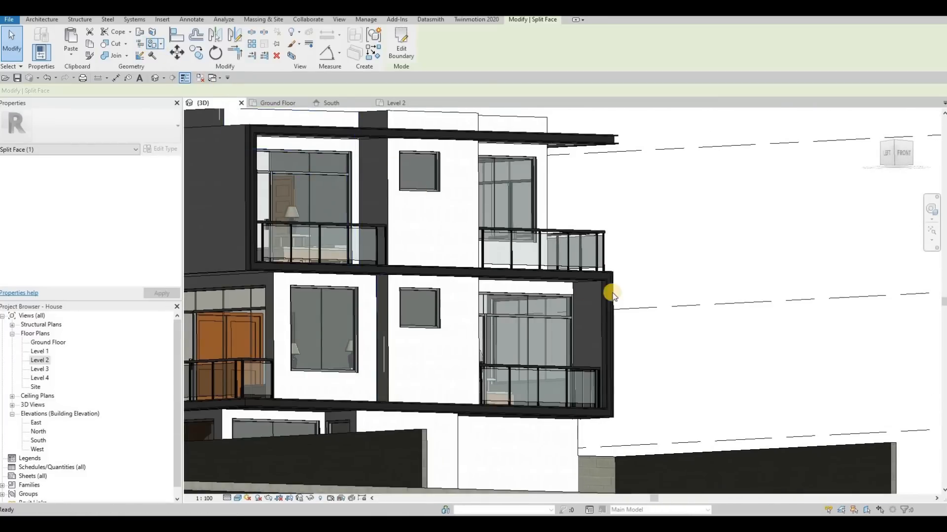
pyautogui.press('p')
pyautogui.press('t')
pyautogui.scroll(-3, 774, 425)
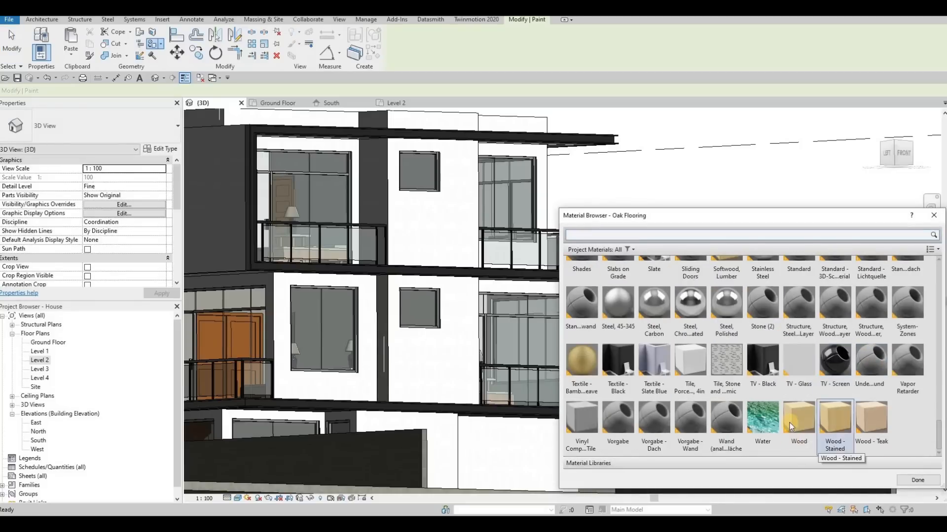
pyautogui.scroll(5, 789, 424)
pyautogui.click(908, 388)
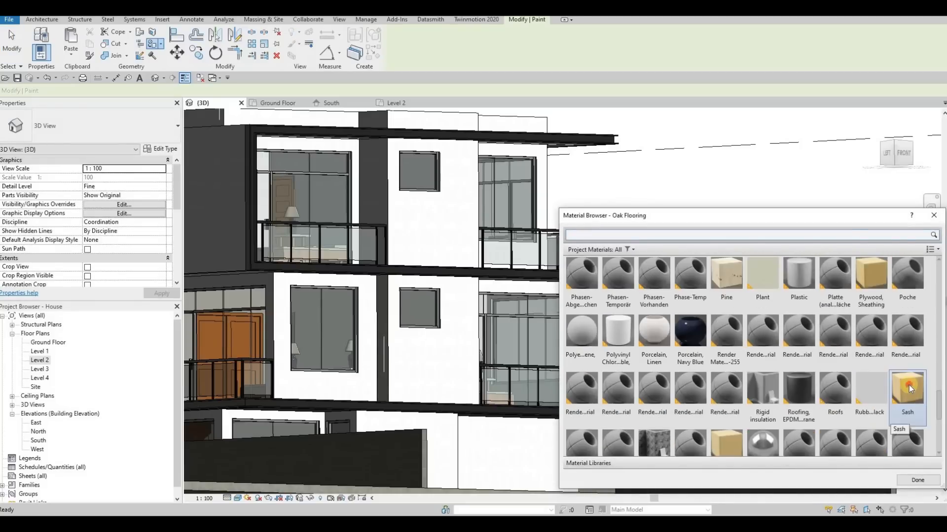
pyautogui.click(382, 177)
pyautogui.click(427, 211)
pyautogui.scroll(3, 377, 212)
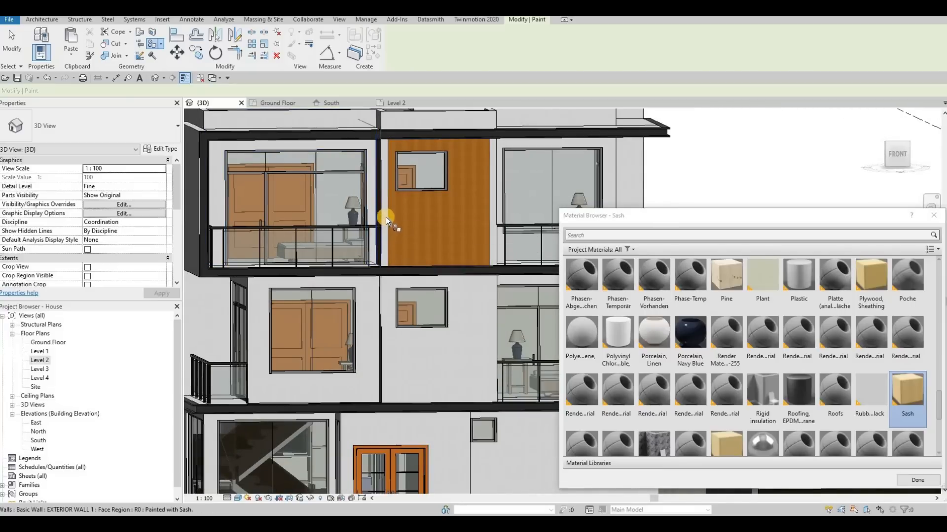
# Paint the upper central wall's right return, then the lower wall's left return and its narrow outer strip with Sash.
pyautogui.moveTo(437, 198)
pyautogui.keyDown('shift'); pyautogui.mouseDown(button='middle')
pyautogui.moveTo(483, 185)
pyautogui.moveTo(471, 185)
pyautogui.moveTo(482, 293)
pyautogui.mouseUp(button='middle'); pyautogui.keyUp('shift')
pyautogui.click(475, 163)
pyautogui.scroll(3, 471, 163)
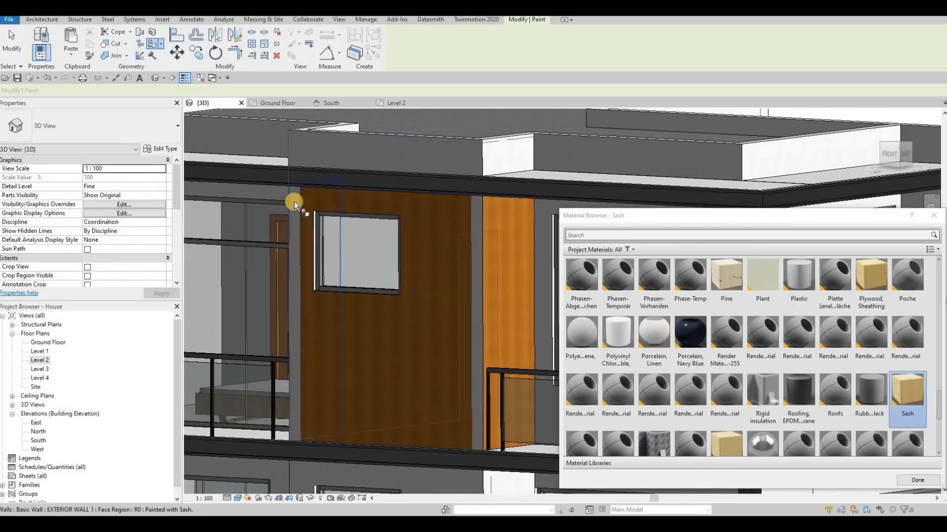
pyautogui.scroll(-3, 471, 298)
pyautogui.moveTo(473, 301)
pyautogui.keyDown('shift'); pyautogui.mouseDown(button='middle')
pyautogui.moveTo(445, 377)
pyautogui.moveTo(513, 384)
pyautogui.mouseUp(button='middle'); pyautogui.keyUp('shift')
pyautogui.click(410, 334)
pyautogui.moveTo(410, 332)
pyautogui.keyDown('shift'); pyautogui.mouseDown(button='middle')
pyautogui.moveTo(392, 377)
pyautogui.moveTo(397, 325)
pyautogui.moveTo(410, 324)
pyautogui.mouseUp(button='middle'); pyautogui.keyUp('shift')
pyautogui.scroll(3, 410, 325)
pyautogui.click(413, 327)
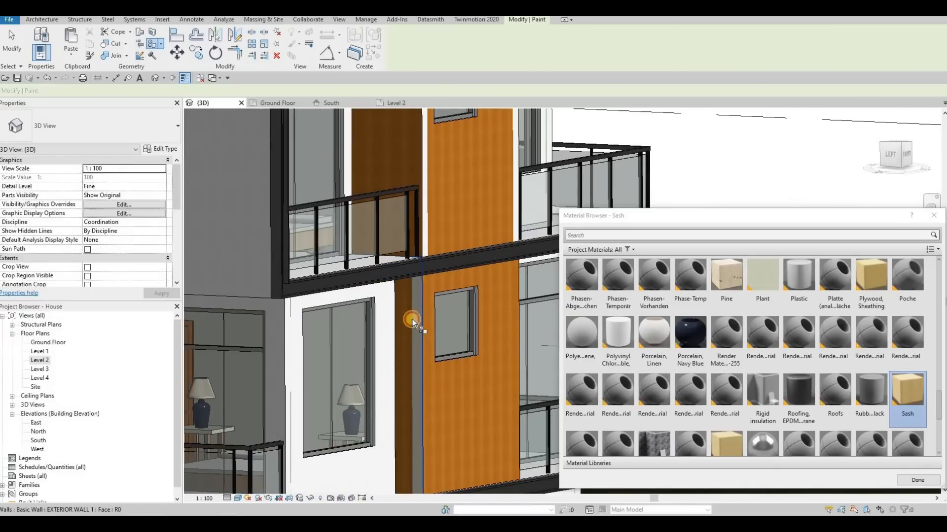
# Paint the lower central wall's right return and its narrow outer strip with Sash and finish painting.
pyautogui.scroll(-2, 389, 326)
pyautogui.keyDown('shift'); pyautogui.moveTo(447, 343); pyautogui.dragTo(291, 340, button='middle'); pyautogui.keyUp('shift')
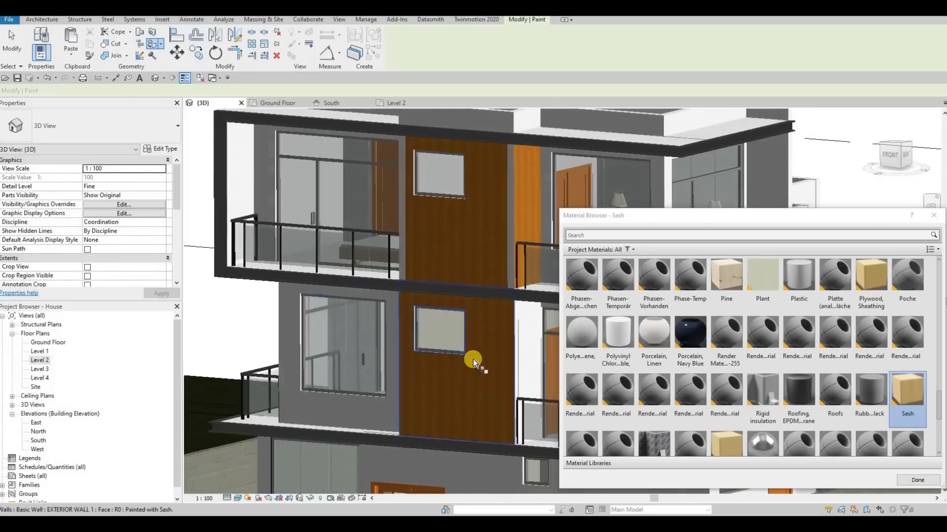
pyautogui.keyDown('shift'); pyautogui.moveTo(473, 359); pyautogui.dragTo(399, 358, button='middle'); pyautogui.keyUp('shift')
pyautogui.click(482, 357)
pyautogui.click(461, 345)
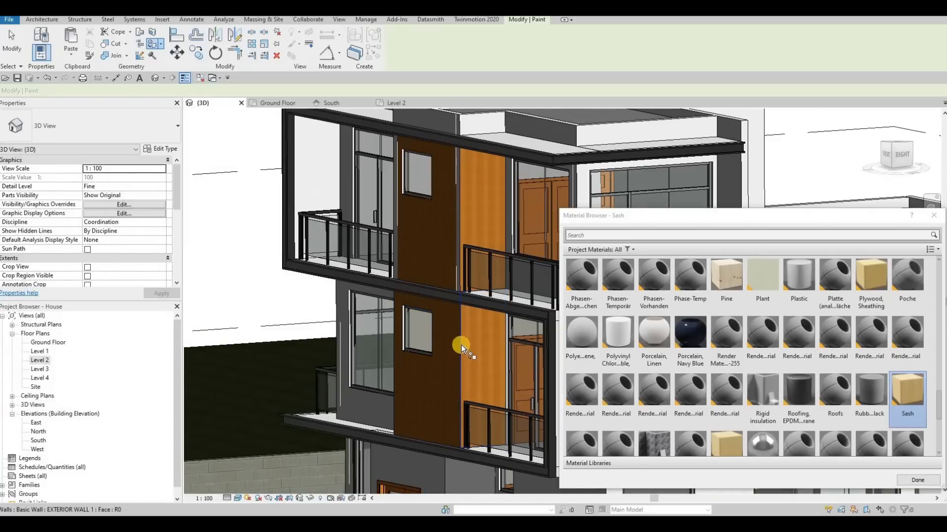
pyautogui.keyDown('shift'); pyautogui.moveTo(458, 378); pyautogui.dragTo(442, 254, button='middle'); pyautogui.keyUp('shift')
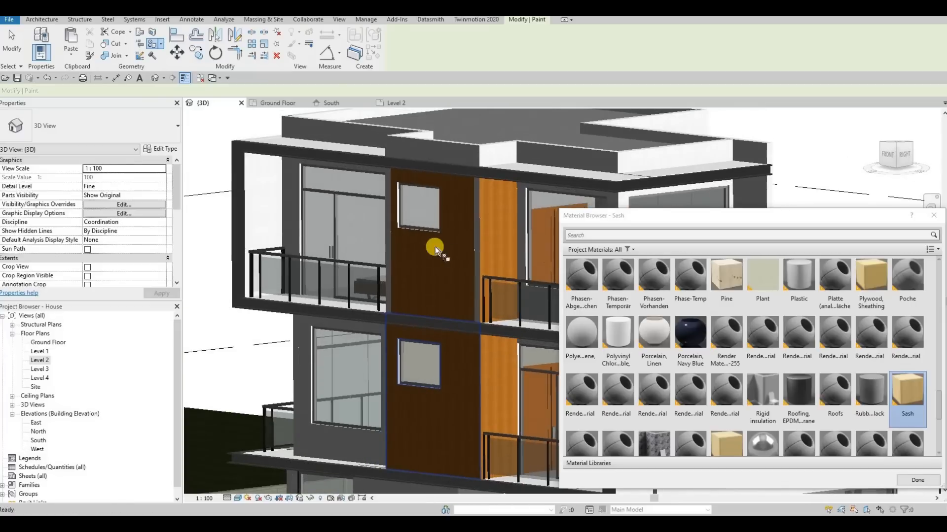
pyautogui.click(919, 481)
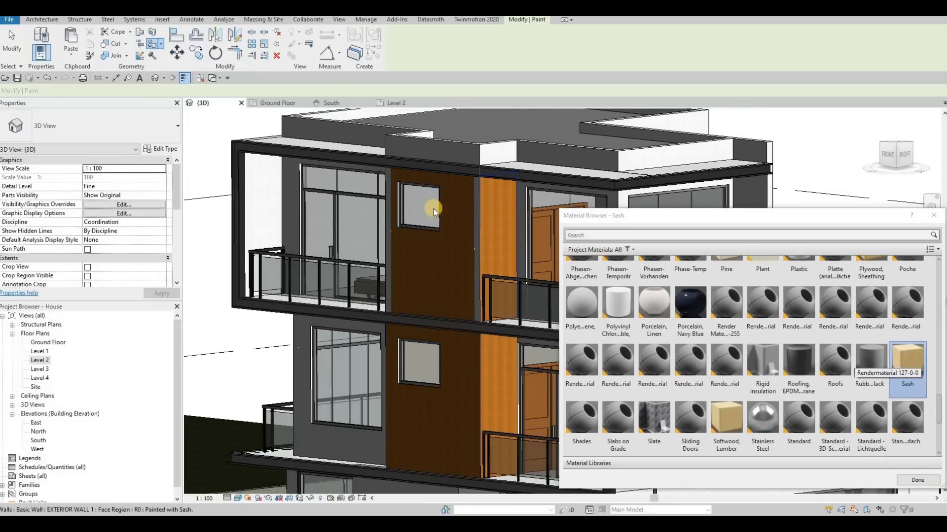
# In the South elevation, split the 150 mm strip at the upper central wall's left edge along the underside of the roof frame.
pyautogui.click(331, 103)
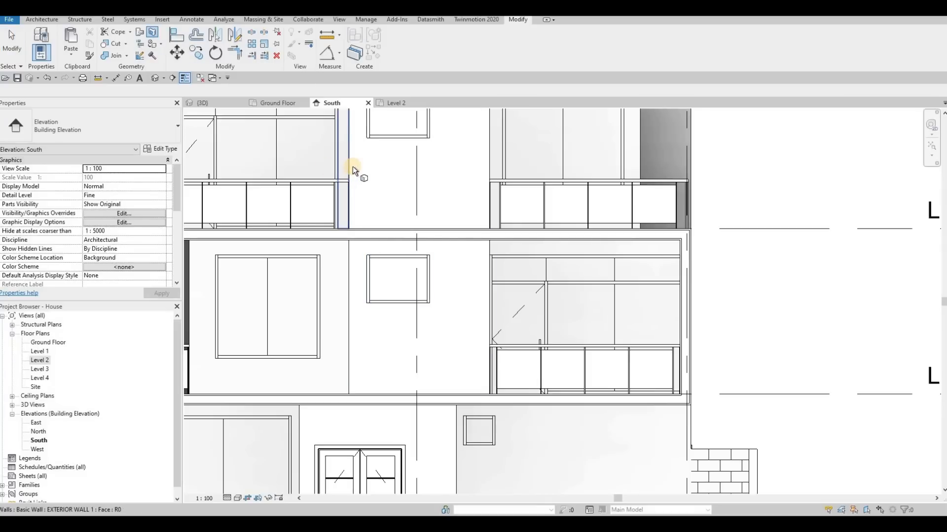
pyautogui.press('Tab')
pyautogui.press('Tab')
pyautogui.press('Tab')
pyautogui.press('Tab')
pyautogui.press('Tab')
pyautogui.press('Tab')
pyautogui.click(355, 164)
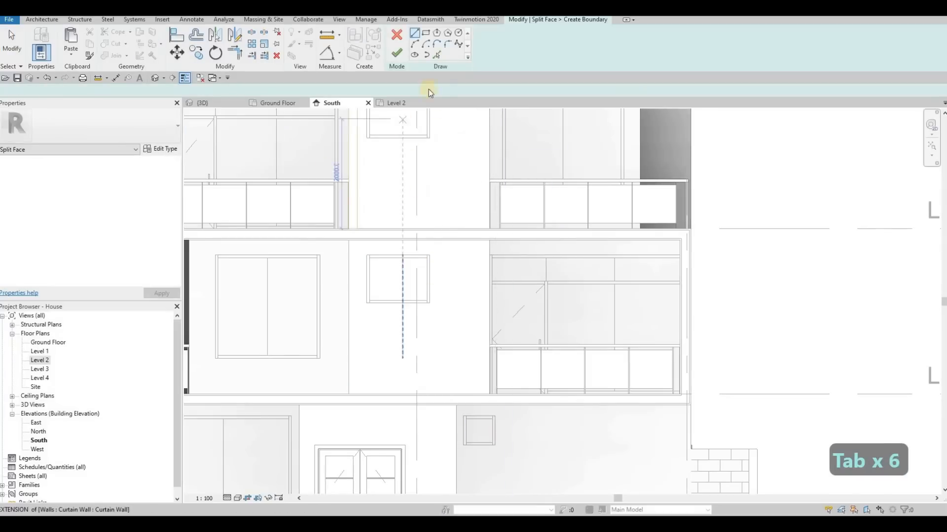
pyautogui.click(413, 33)
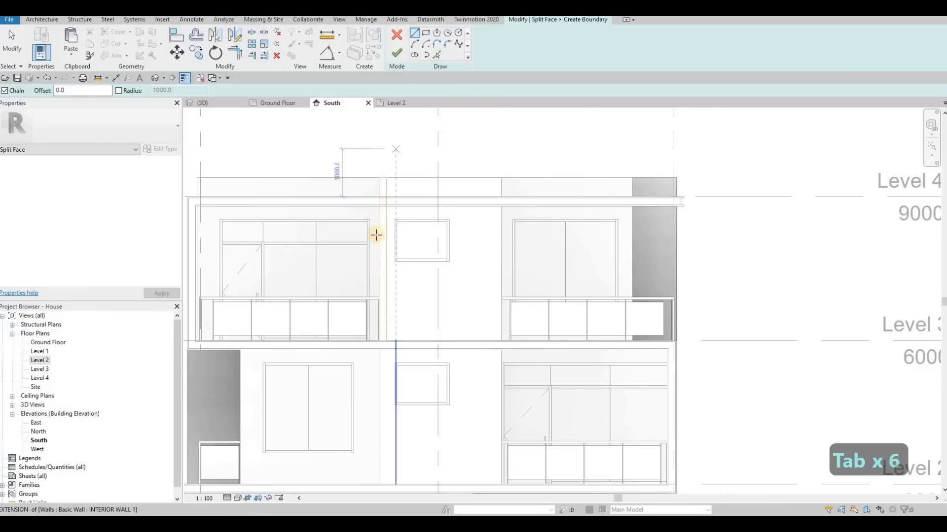
pyautogui.scroll(5, 376, 235)
pyautogui.click(388, 253)
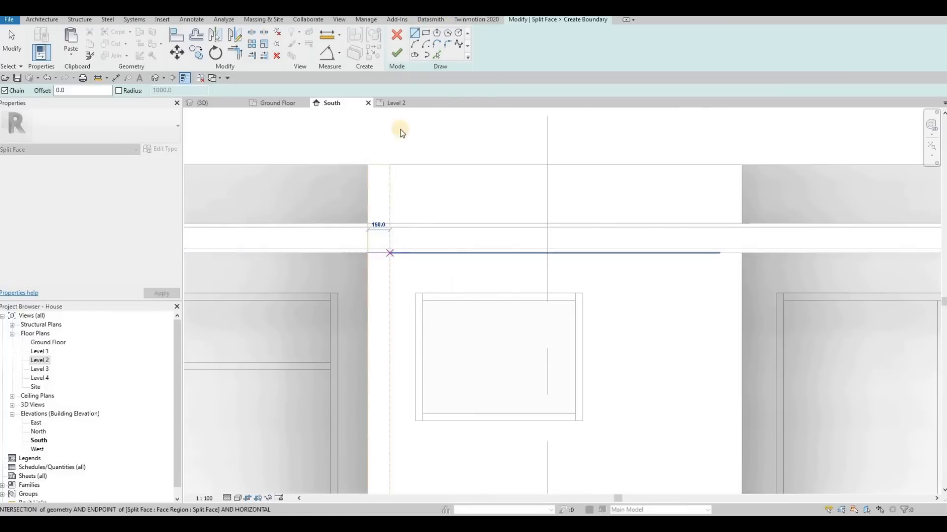
pyautogui.press('Escape')
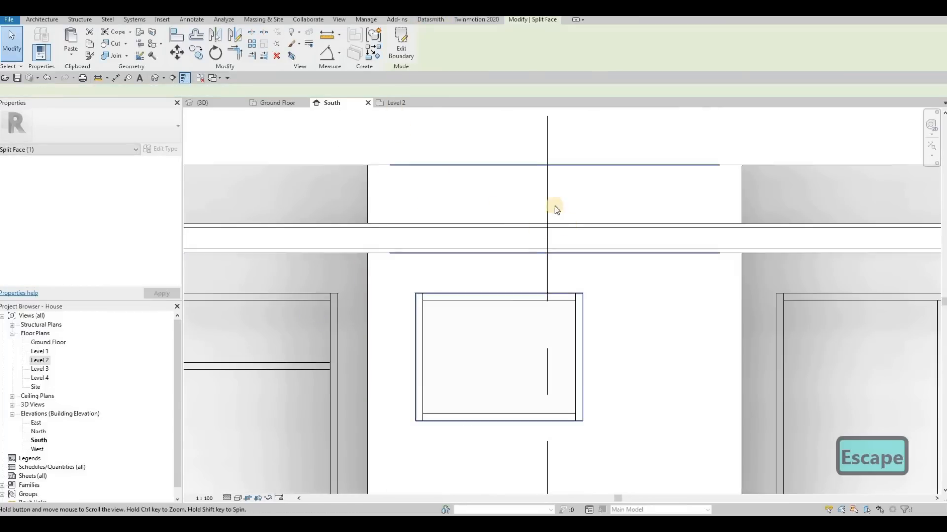
pyautogui.moveTo(554, 205); pyautogui.dragTo(428, 127, button='middle')
pyautogui.press('Escape')
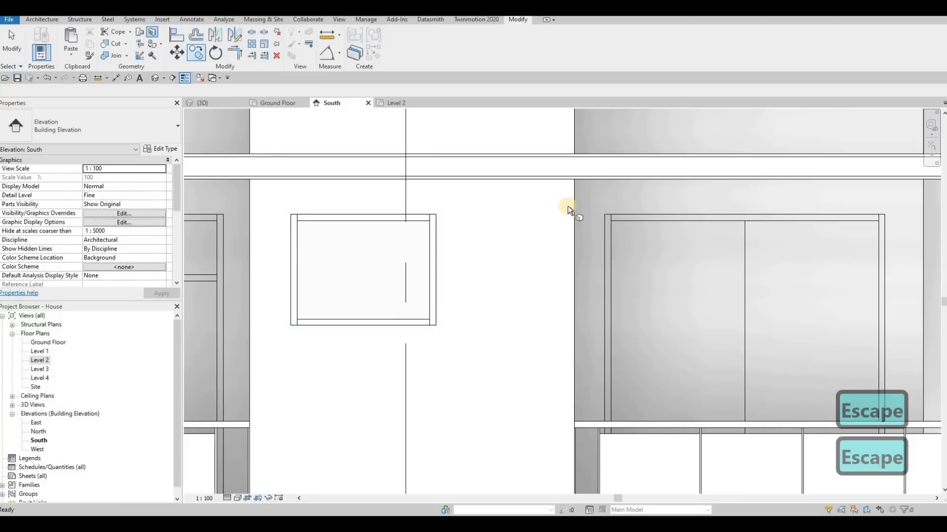
# Split the matching 150 mm strip at the upper central wall's right edge along the underside of the roof frame.
pyautogui.press('Tab')
pyautogui.press('Tab')
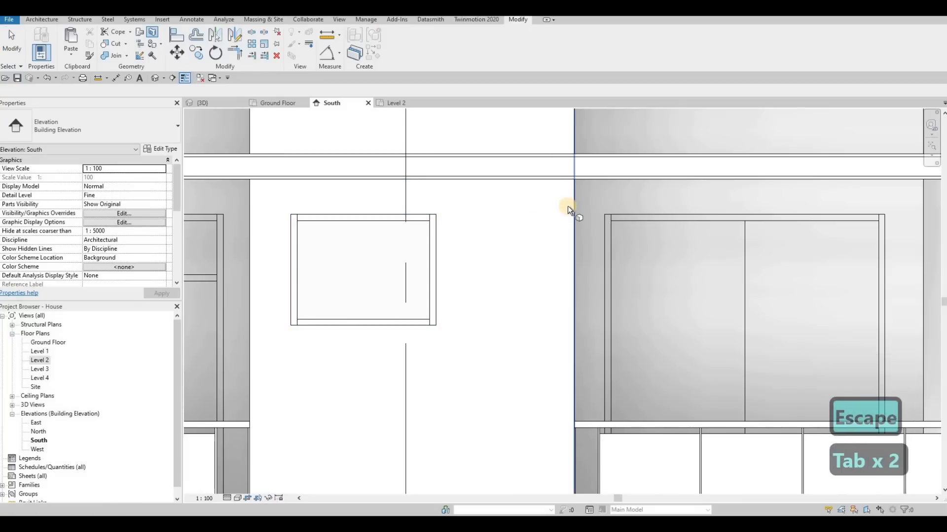
pyautogui.press('Tab')
pyautogui.press('Tab')
pyautogui.press('Tab')
pyautogui.press('Tab')
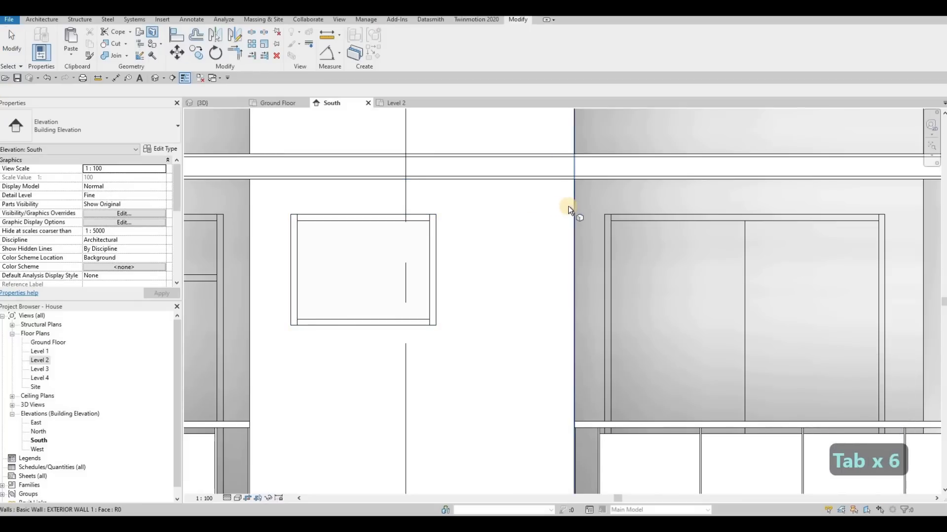
pyautogui.press('Tab')
pyautogui.scroll(-3, 564, 209)
pyautogui.press('Tab')
pyautogui.click(565, 209)
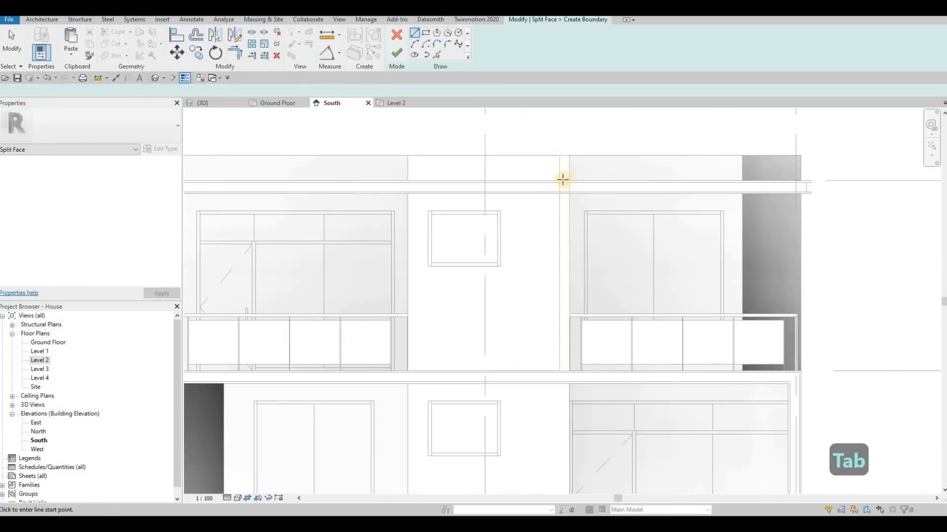
pyautogui.scroll(3, 564, 182)
pyautogui.click(577, 180)
pyautogui.click(396, 53)
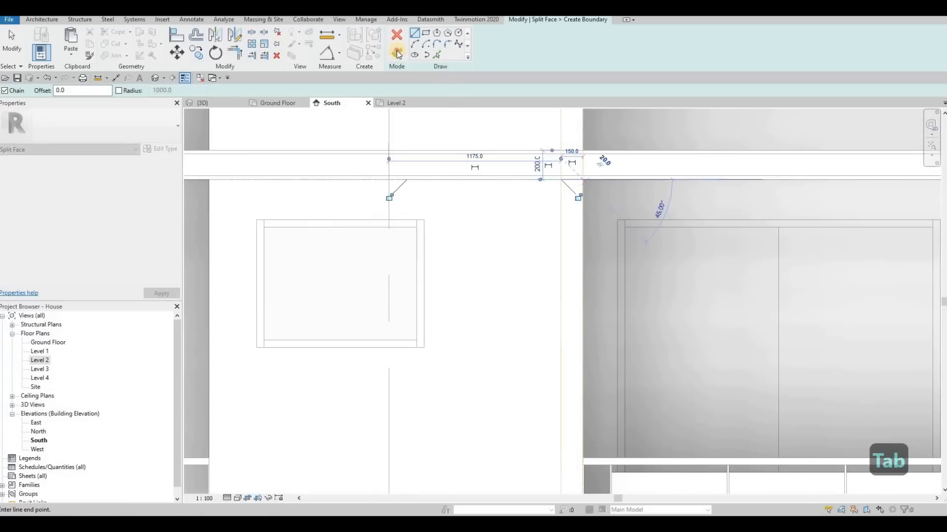
pyautogui.press('Escape')
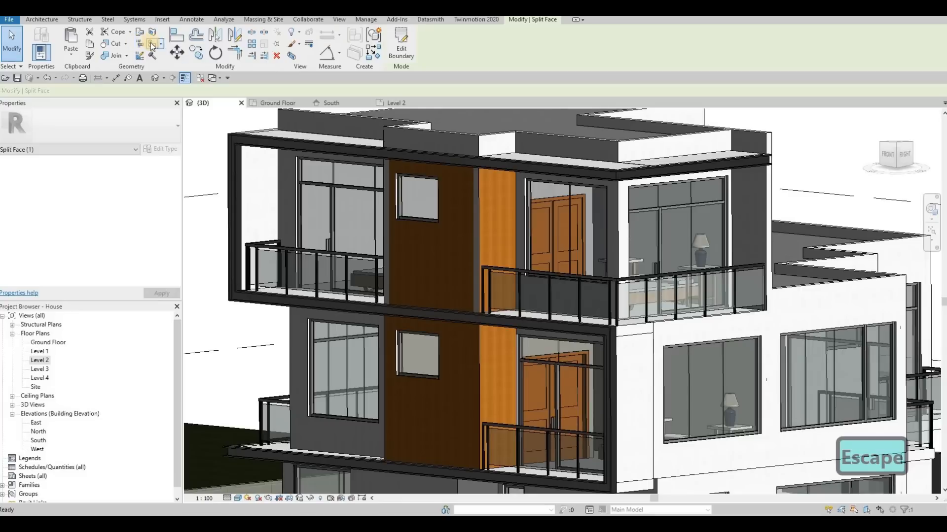
# In the 3D view, paint the two narrow edge strips of the upper central wall with Sash and finish painting.
pyautogui.click(153, 35)
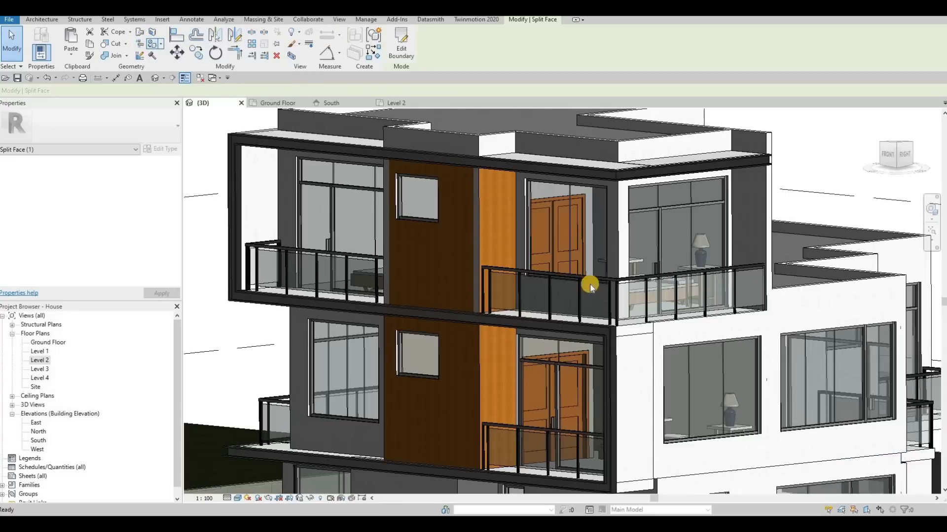
pyautogui.scroll(4, 479, 180)
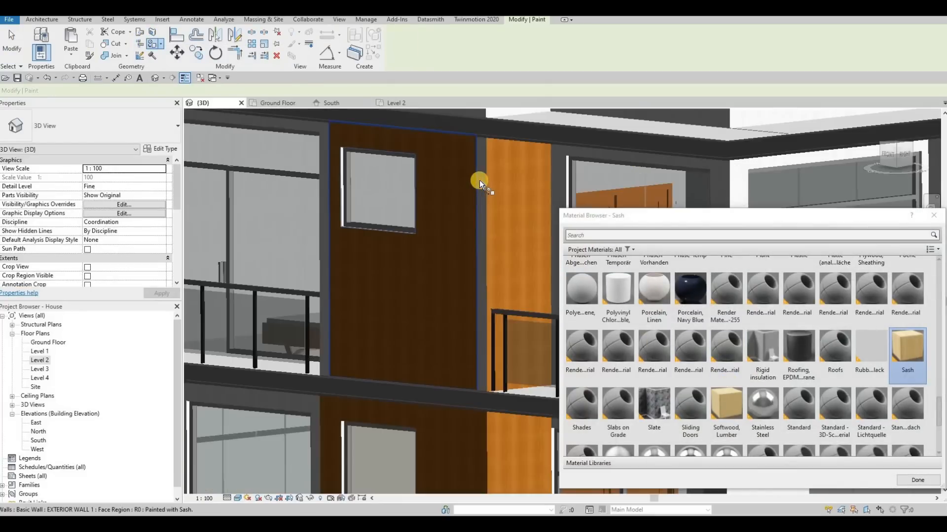
pyautogui.press('Tab')
pyautogui.click(479, 180)
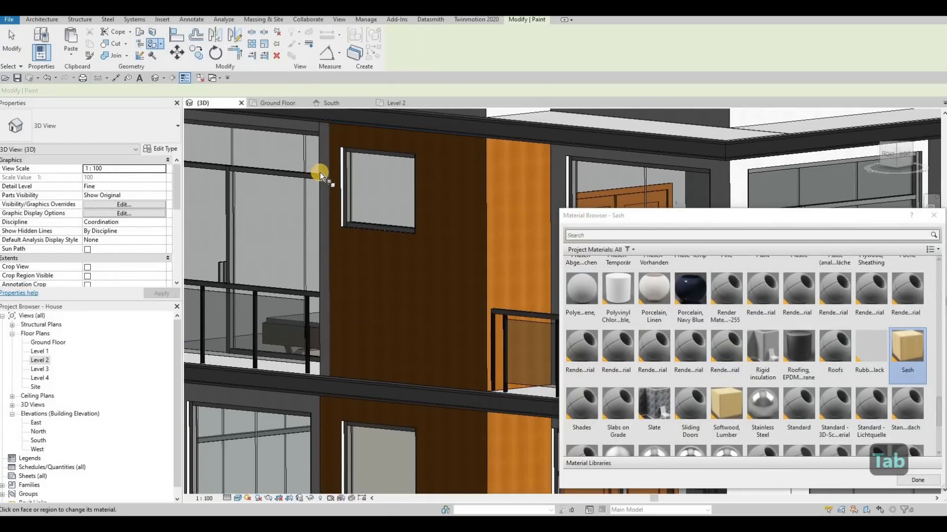
pyautogui.press('Tab')
pyautogui.click(330, 188)
pyautogui.scroll(-5, 343, 193)
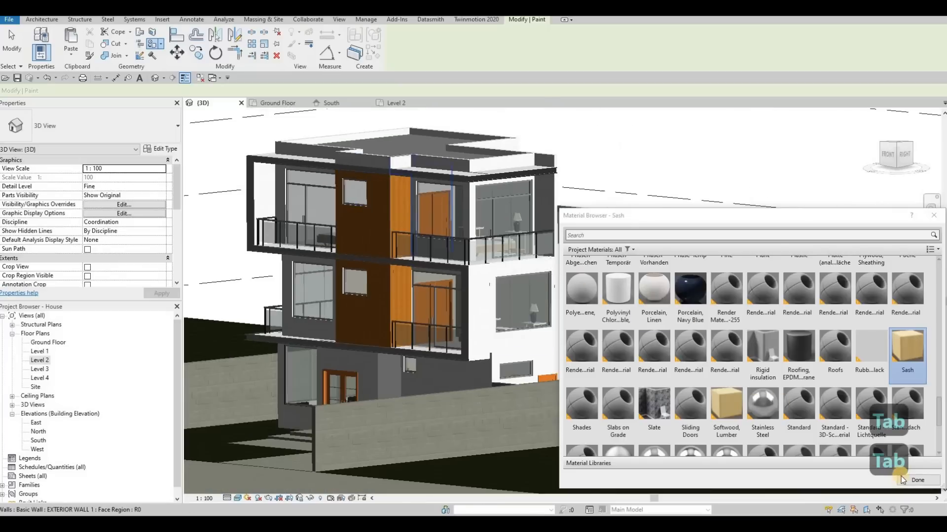
pyautogui.click(914, 478)
# Delete the small curtain wall window beside the entrance on the ground-level front wall.
pyautogui.moveTo(672, 321)
pyautogui.keyDown('shift'); pyautogui.mouseDown(button='middle')
pyautogui.moveTo(424, 302)
pyautogui.moveTo(444, 351)
pyautogui.moveTo(470, 374)
pyautogui.mouseUp(button='middle'); pyautogui.keyUp('shift')
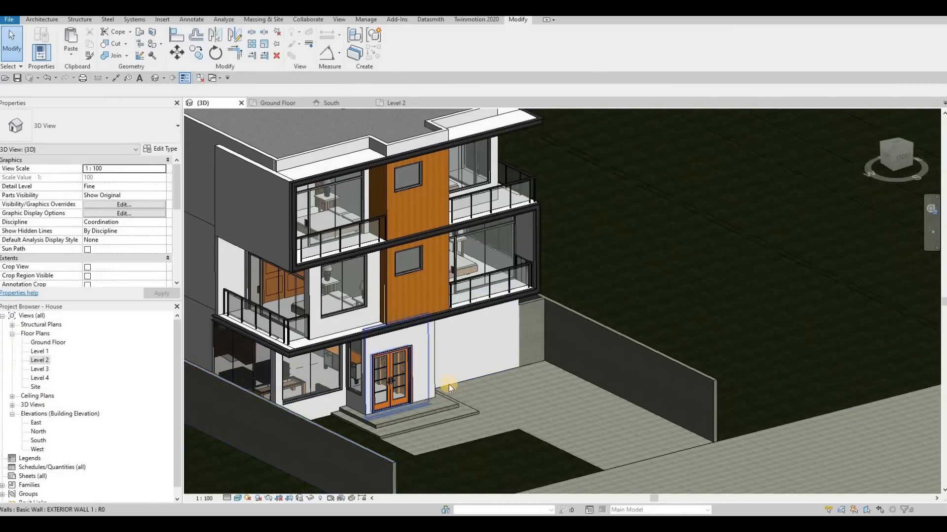
pyautogui.scroll(-3, 449, 383)
pyautogui.scroll(6, 464, 315)
pyautogui.click(464, 316)
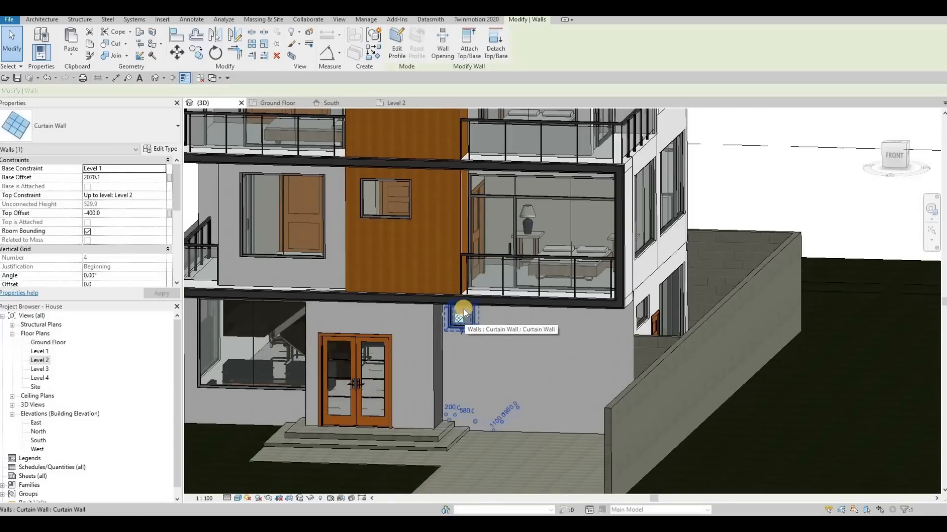
pyautogui.press('Delete')
# From the South elevation, create a new in-place component in the Generic Models category.
pyautogui.scroll(-3, 428, 385)
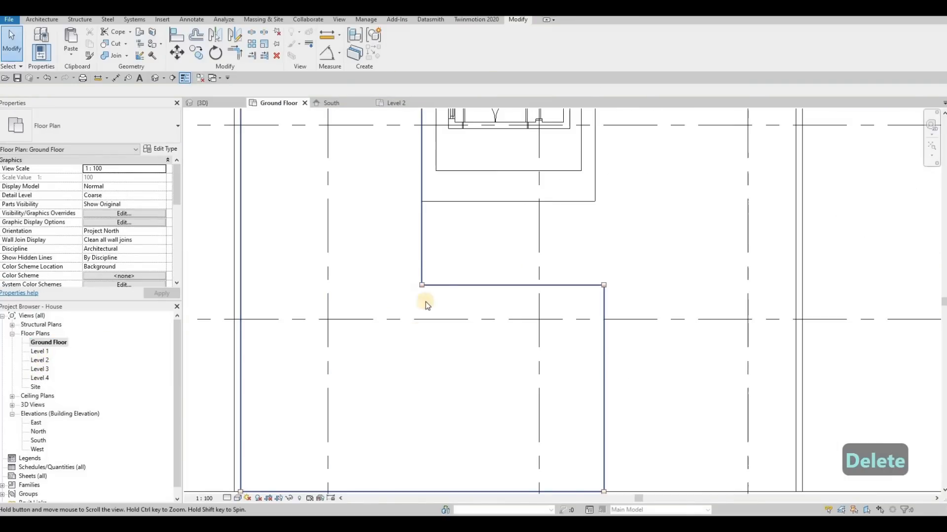
pyautogui.scroll(-3, 431, 267)
pyautogui.scroll(3, 439, 212)
pyautogui.scroll(5, 439, 208)
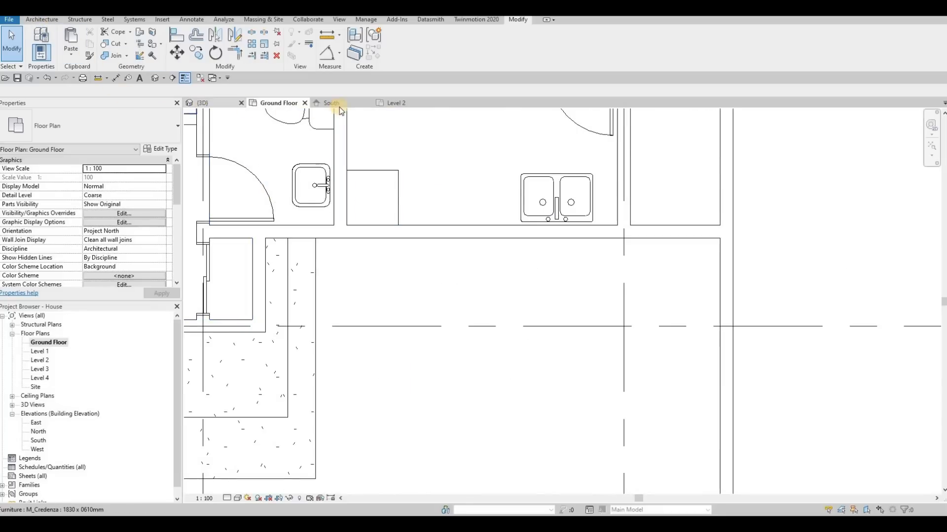
pyautogui.click(315, 103)
pyautogui.scroll(-3, 423, 285)
pyautogui.moveTo(416, 296); pyautogui.dragTo(405, 193, button='middle')
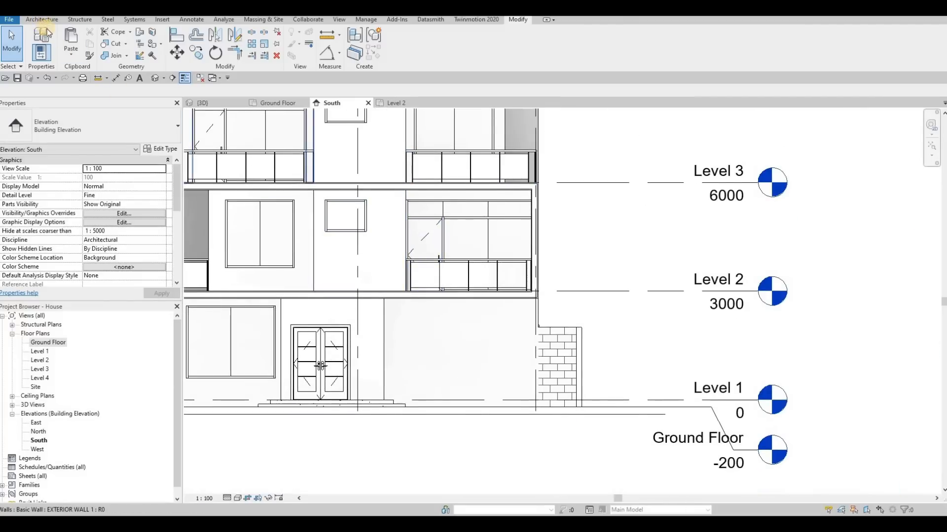
pyautogui.click(115, 53)
pyautogui.click(125, 93)
pyautogui.scroll(-4, 558, 209)
pyautogui.click(559, 182)
pyautogui.click(612, 332)
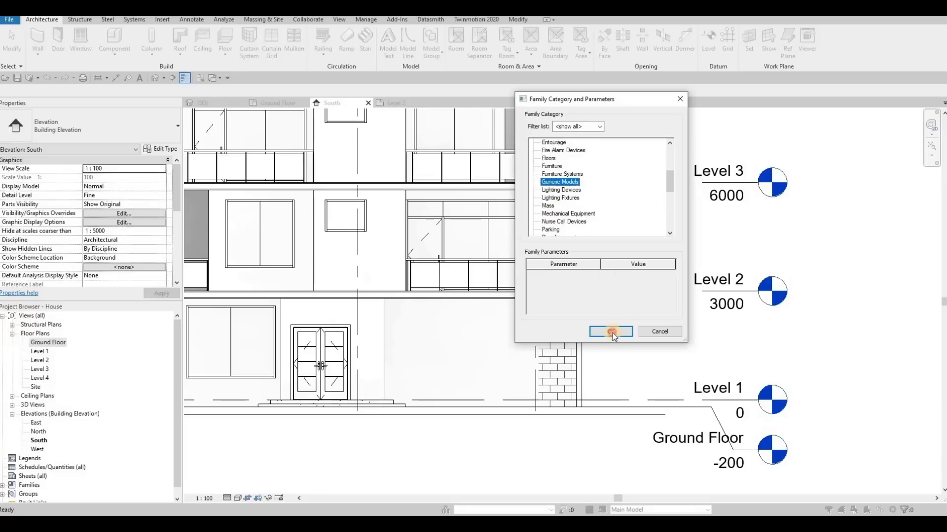
pyautogui.click(473, 281)
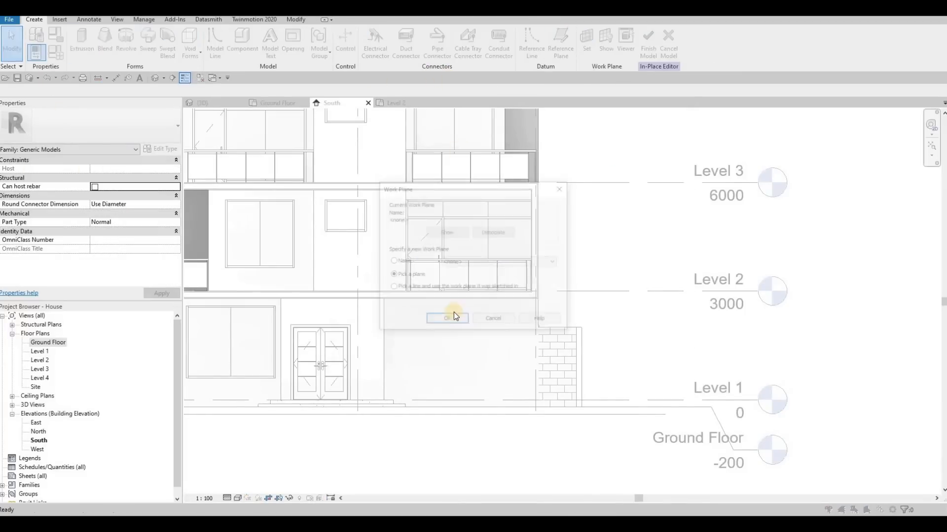
# Start an extrusion on the blank ground-level wall right of the entrance, picking its face as work plane, and set Extrusion End to 10.
pyautogui.press('Return')
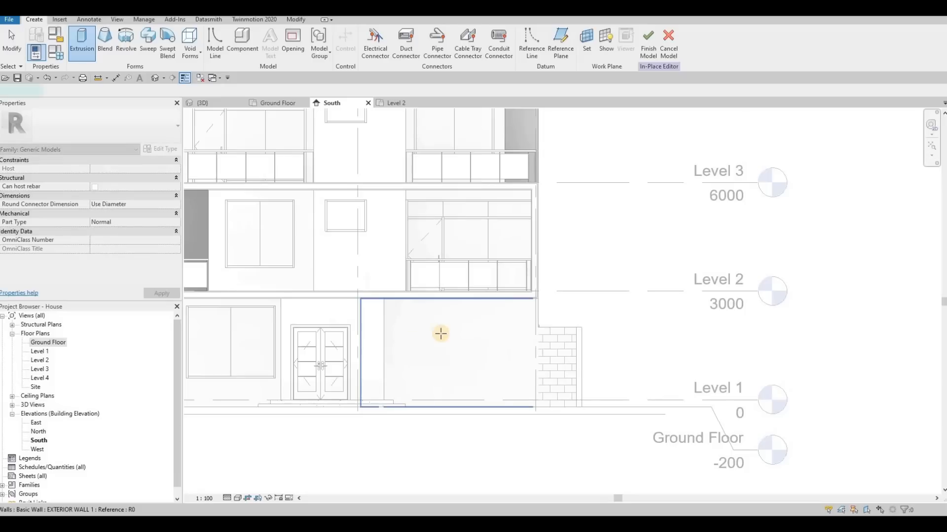
pyautogui.click(439, 334)
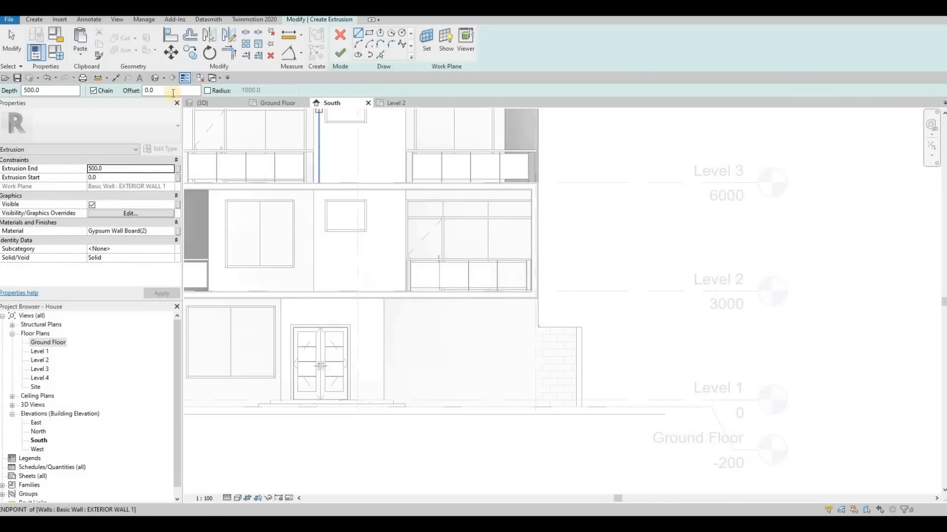
pyautogui.click(118, 170)
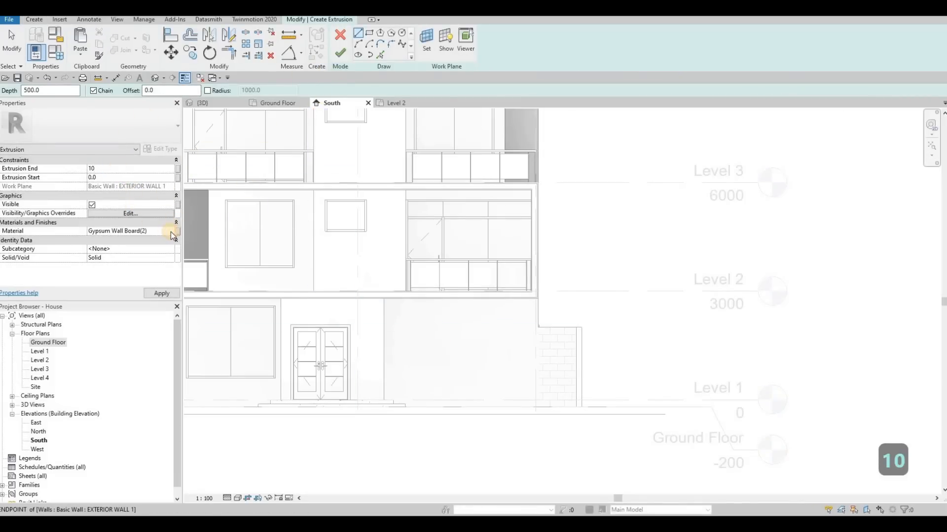
# Duplicate the Wood - Stained material and assign the copy as the extrusion's material.
pyautogui.click(171, 231)
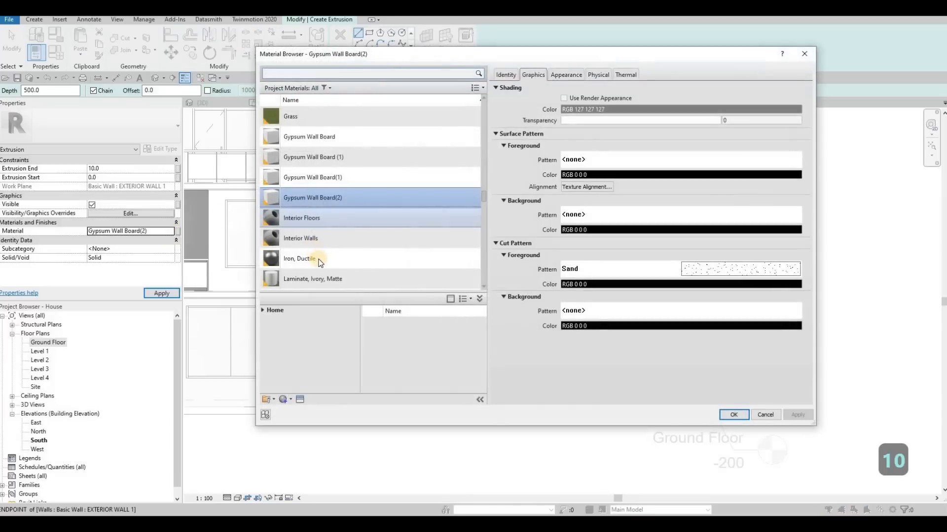
pyautogui.scroll(-10, 316, 278)
pyautogui.scroll(-5, 316, 283)
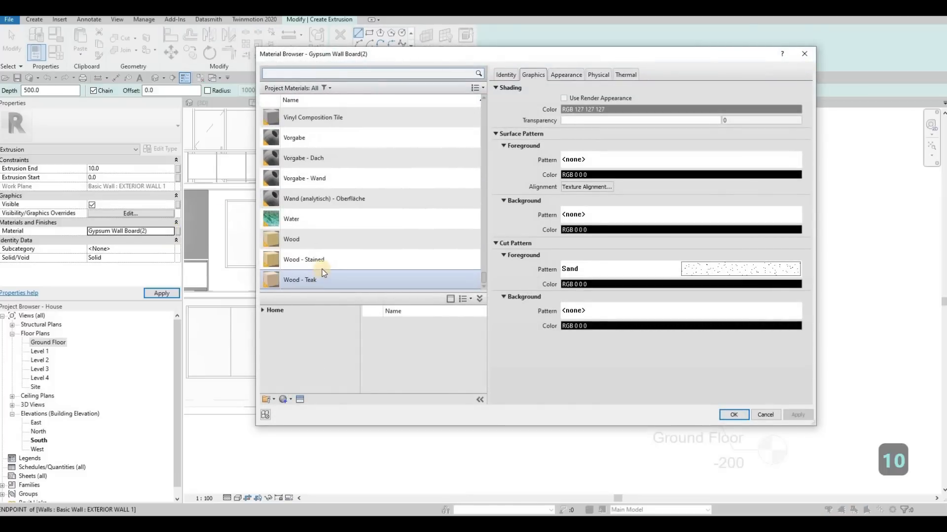
pyautogui.click(328, 262)
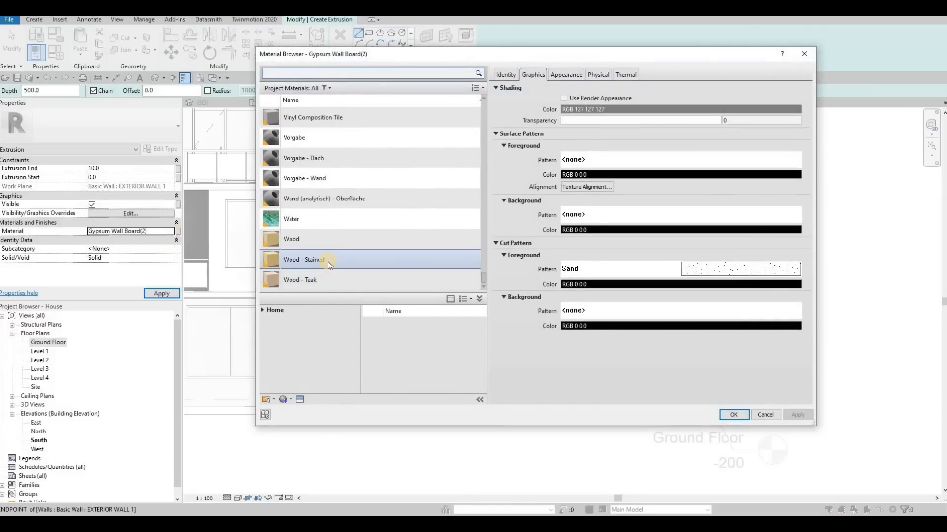
pyautogui.click(291, 399)
pyautogui.click(316, 418)
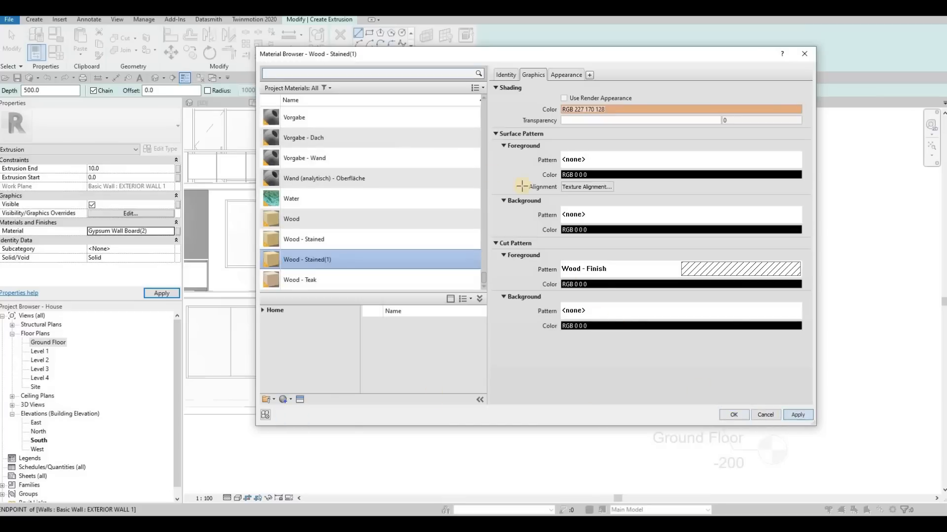
pyautogui.click(733, 415)
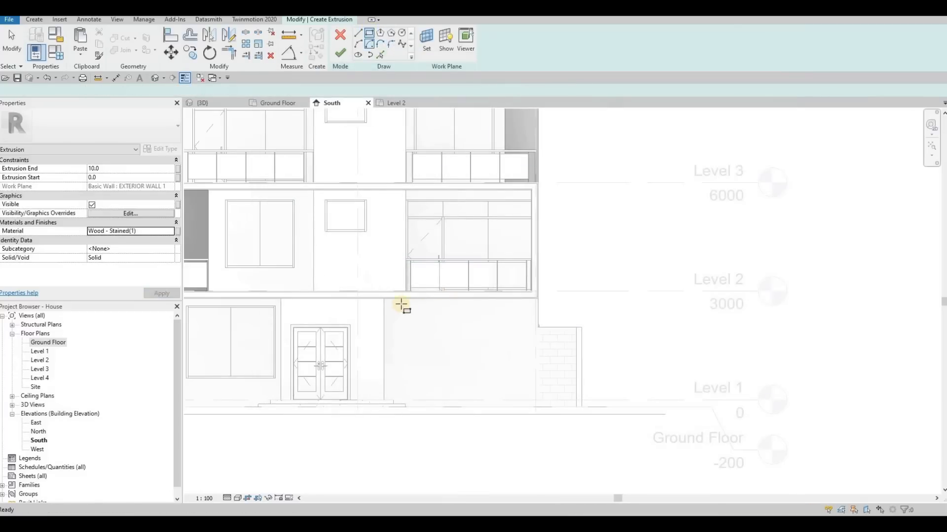
# Sketch a rectangle covering the blank ground-level wall beside the entrance, from the floor underside to the ground, and finish the extrusion.
pyautogui.scroll(3, 401, 304)
pyautogui.click(389, 299)
pyautogui.moveTo(556, 373); pyautogui.dragTo(497, 232, button='middle')
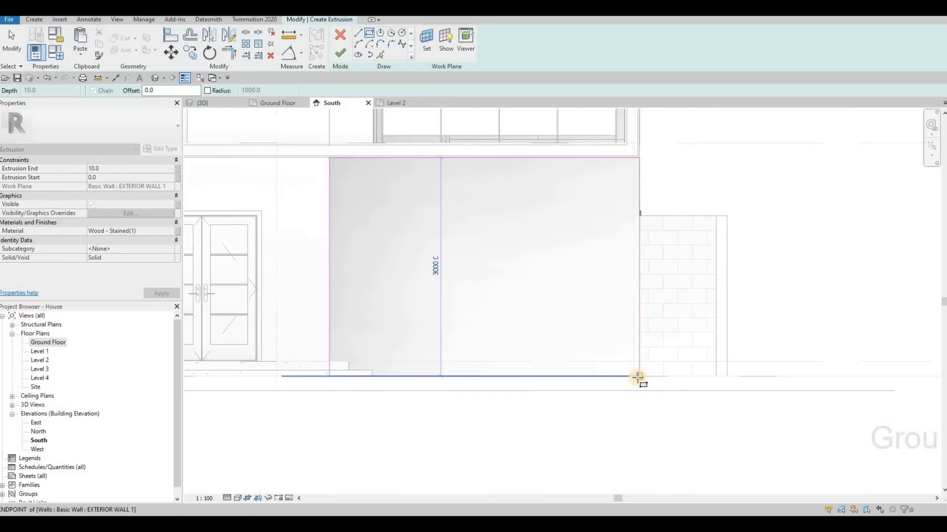
pyautogui.click(437, 202)
pyautogui.press('Escape')
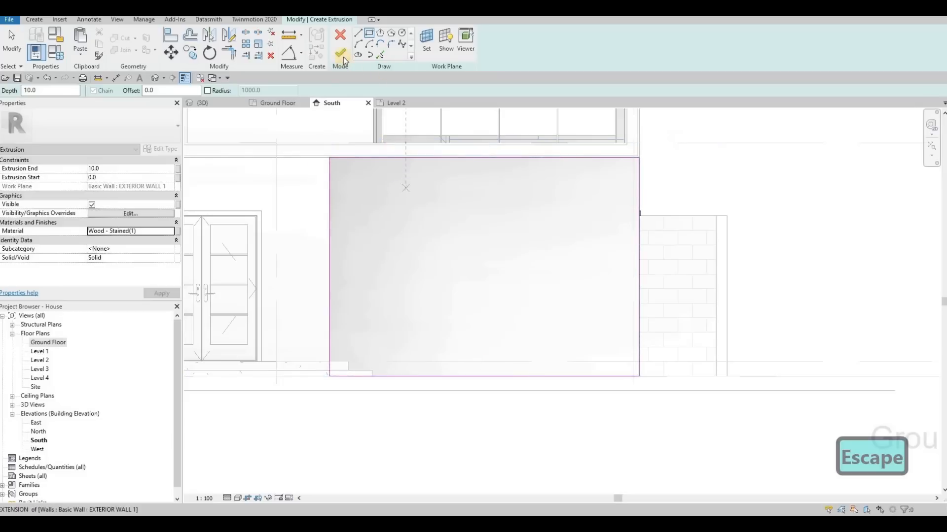
pyautogui.click(340, 53)
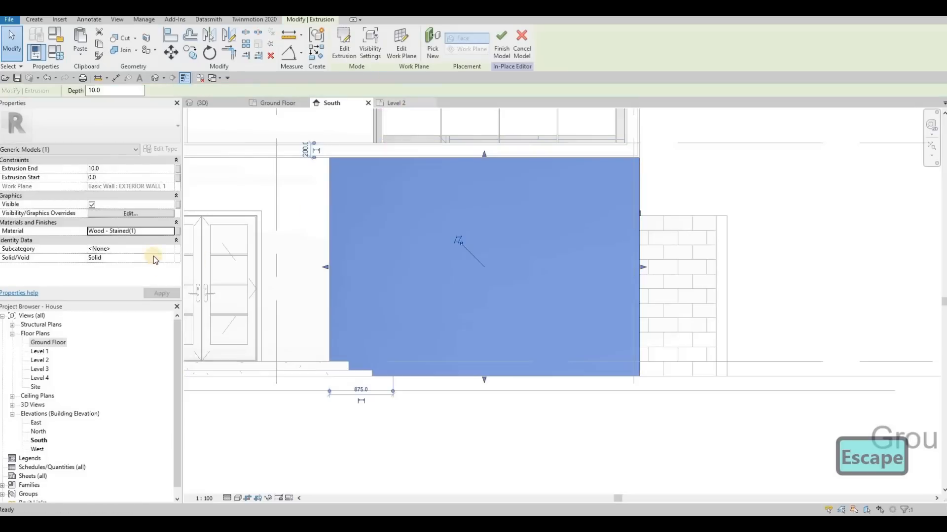
# In the Ground Floor plan, start a new extrusion at the panel's entrance-side end with Level : Ground Floor as work plane.
pyautogui.doubleClick(72, 343)
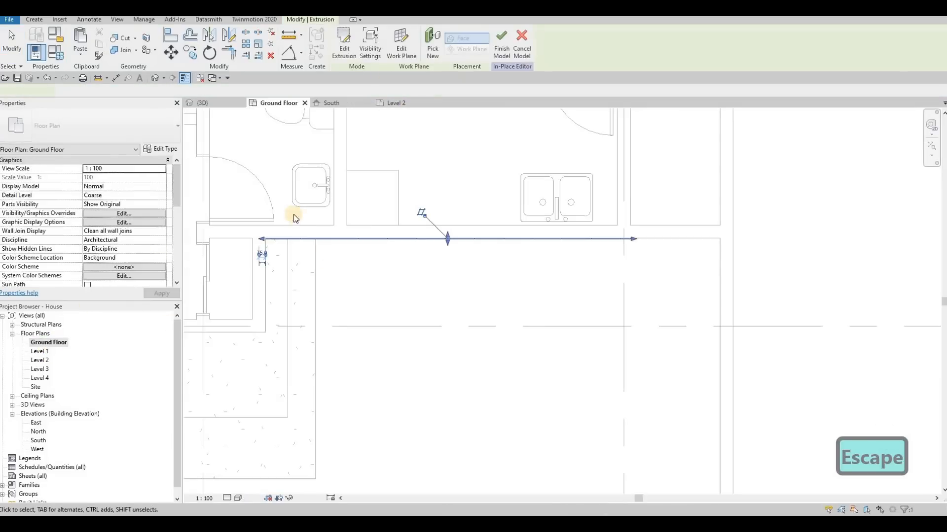
pyautogui.scroll(2, 289, 230)
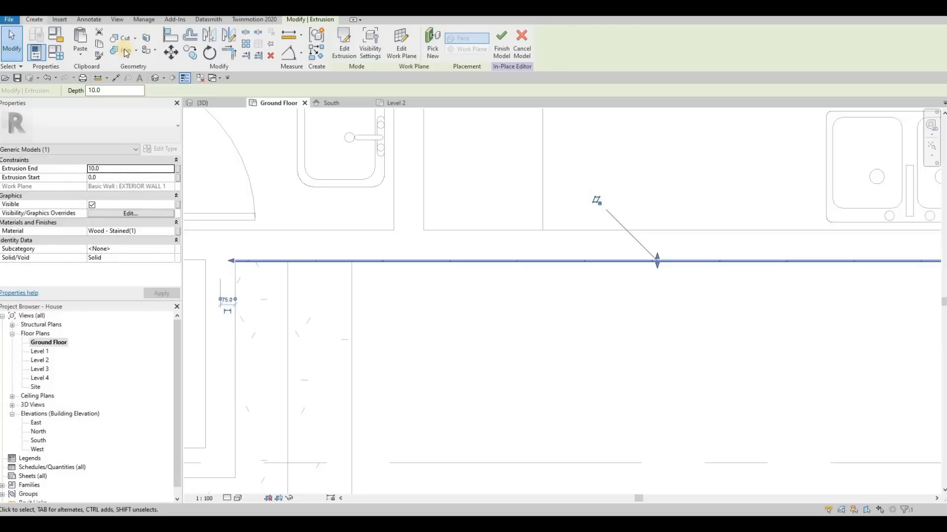
pyautogui.scroll(8, 126, 53)
pyautogui.click(81, 42)
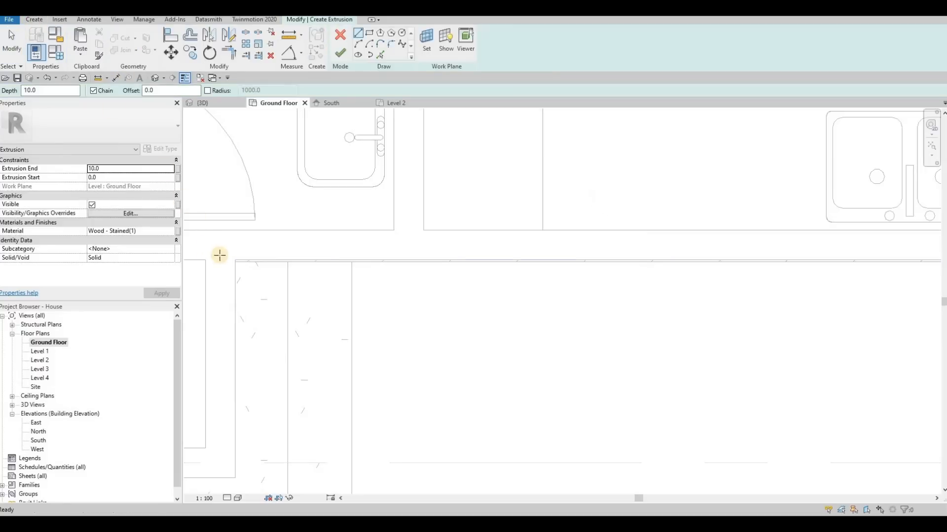
pyautogui.scroll(2, 288, 276)
pyautogui.scroll(2, 291, 276)
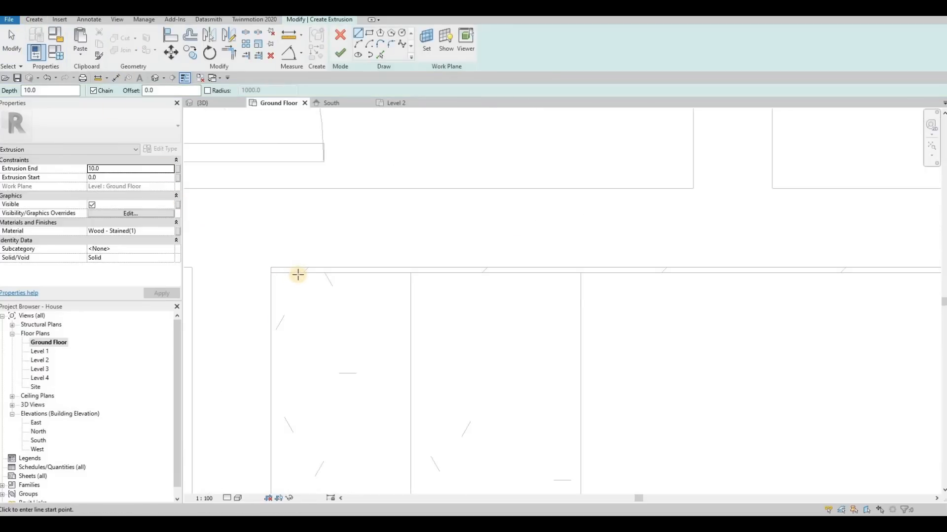
pyautogui.click(427, 40)
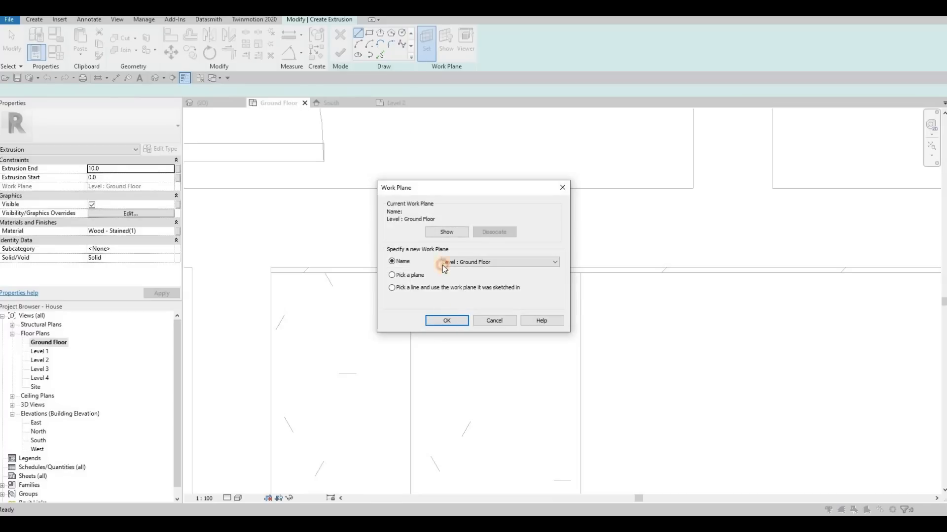
pyautogui.press('Return')
# Sketch a small rectangular slat profile against the wood panel's outer face near the entrance-side corner and finish the extrusion.
pyautogui.click(285, 274)
pyautogui.scroll(3, 286, 286)
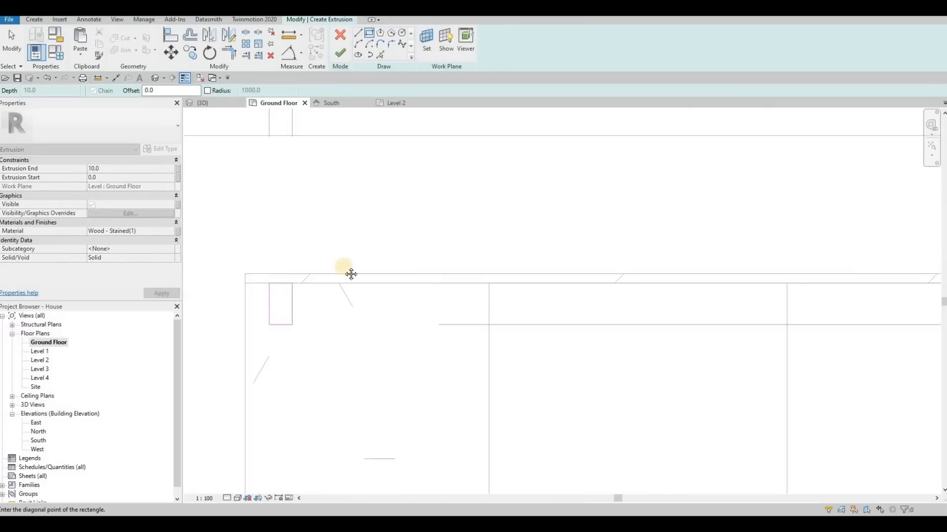
pyautogui.moveTo(290, 317); pyautogui.dragTo(344, 257, button='middle')
pyautogui.scroll(-1, 345, 257)
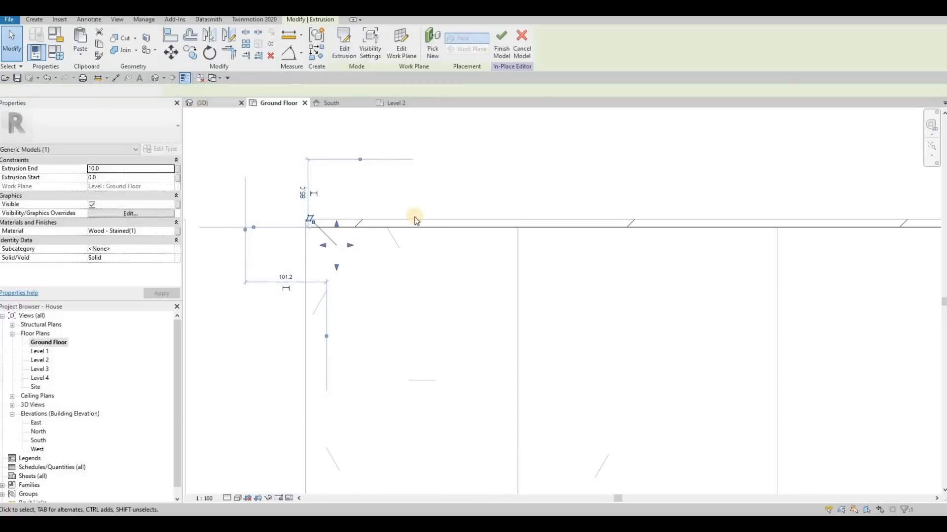
# In the 3D view, stretch the slat extrusion upward to a depth of 1264.5.
pyautogui.hotkey('ctrl', 'Tab')
pyautogui.scroll(3, 454, 392)
pyautogui.press('Escape')
pyautogui.scroll(3, 449, 399)
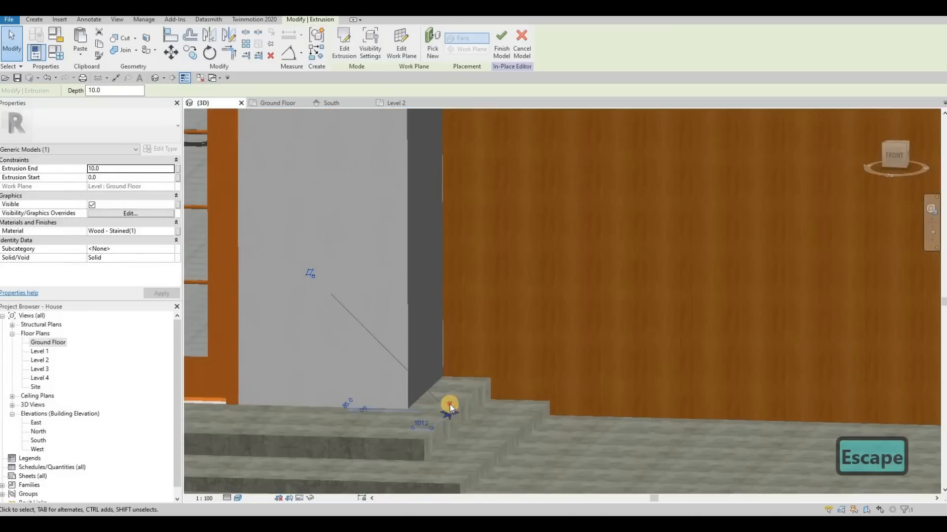
pyautogui.keyDown('shift'); pyautogui.moveTo(442, 335); pyautogui.dragTo(385, 230, button='middle'); pyautogui.keyUp('shift')
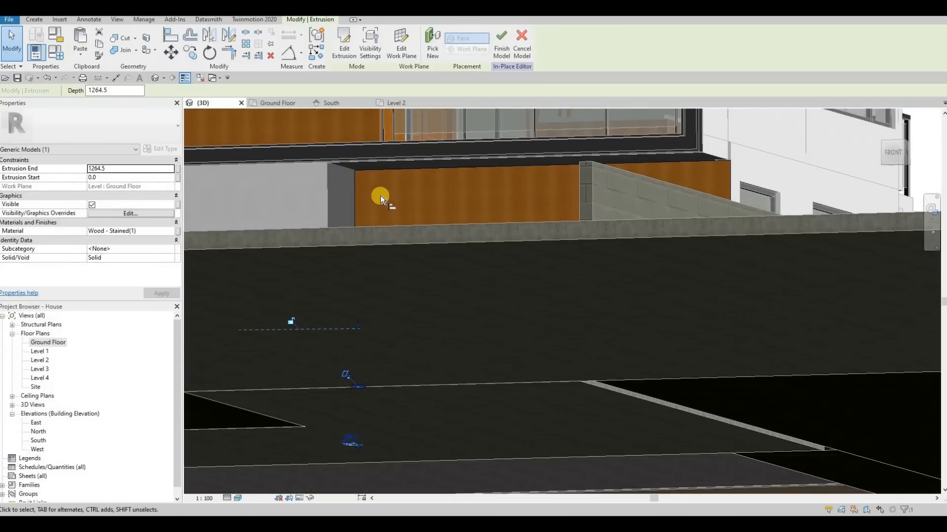
pyautogui.press('a')
pyautogui.press('l')
pyautogui.press('Tab')
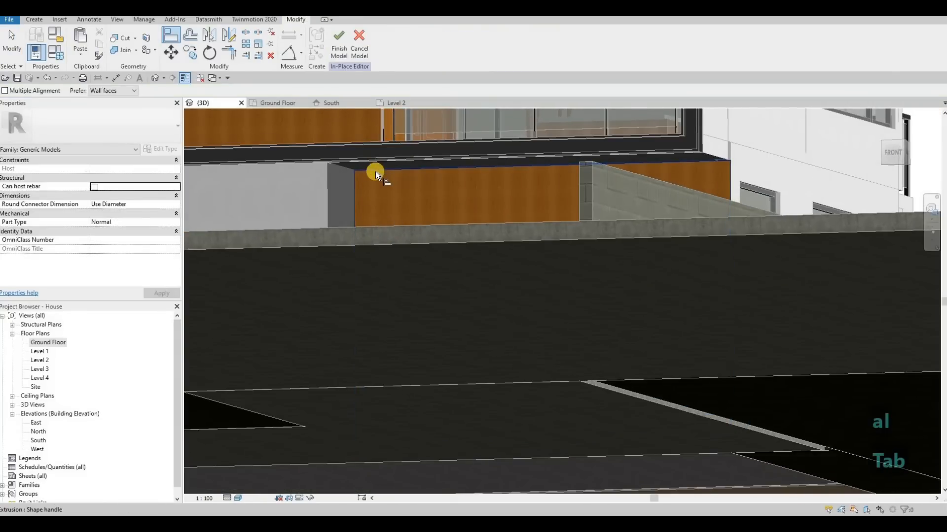
pyautogui.press('Escape')
pyautogui.press('Escape')
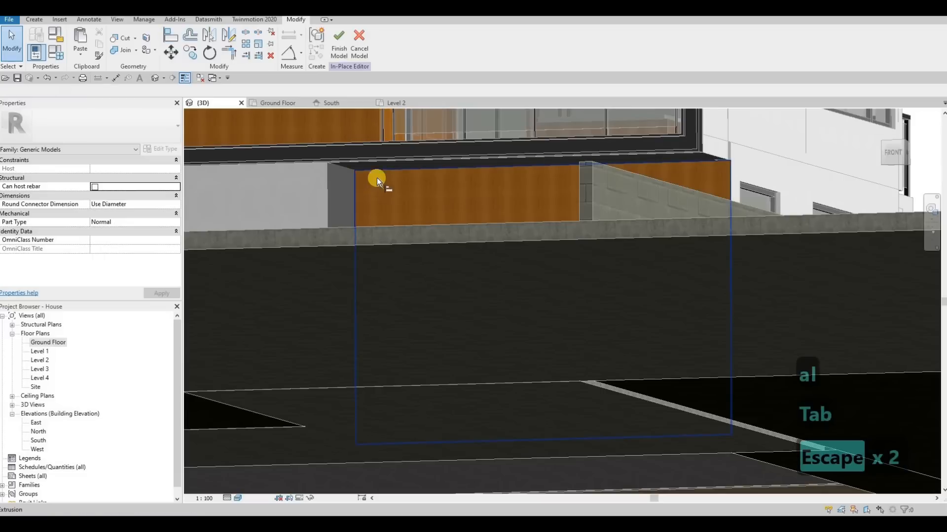
# Align the slat's top face with the underside of the floor above the wood panel.
pyautogui.press('l')
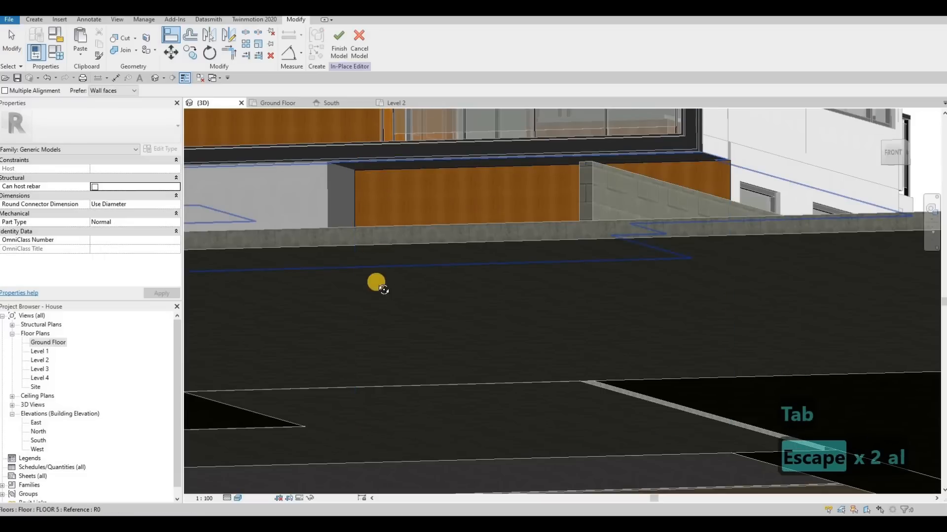
pyautogui.scroll(-5, 373, 381)
pyautogui.scroll(5, 359, 337)
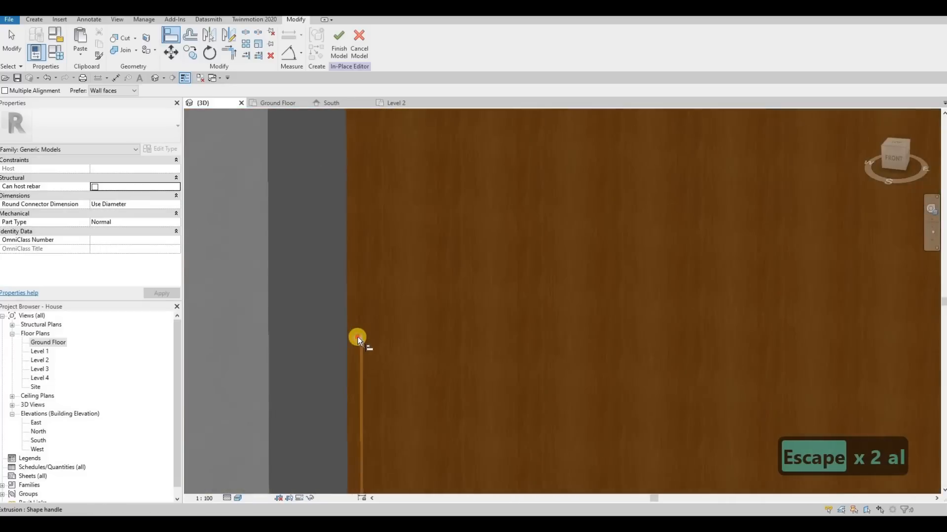
pyautogui.scroll(-5, 322, 288)
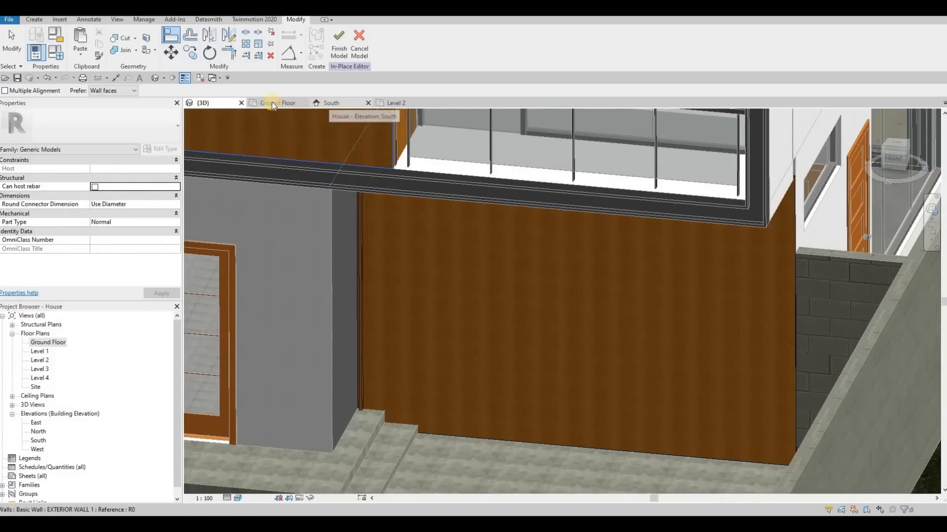
# In the Ground Floor plan, array the slat linearly with 40 items, using Move To Last, across to the wood panel's far end.
pyautogui.hotkey('ctrl', 'Tab')
pyautogui.press('Escape')
pyautogui.press('Escape')
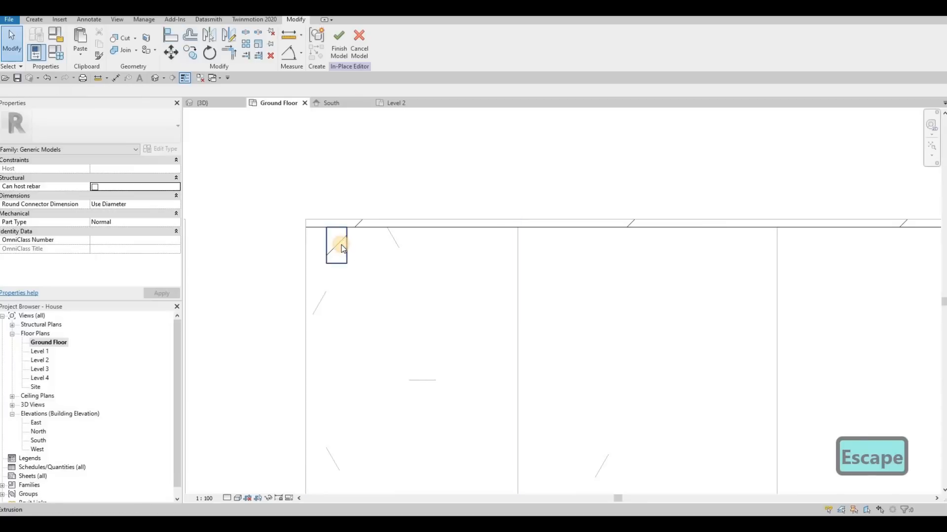
pyautogui.click(341, 244)
pyautogui.scroll(-5, 340, 245)
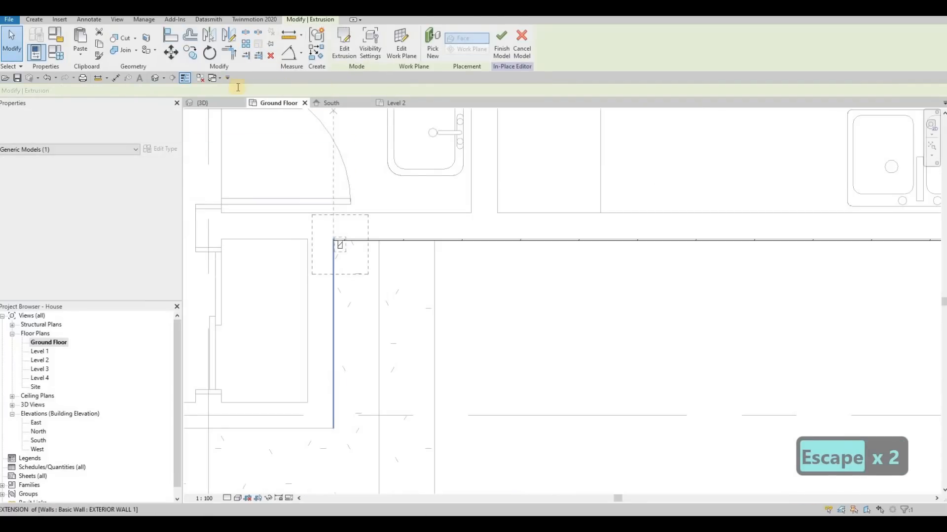
pyautogui.doubleClick(193, 90)
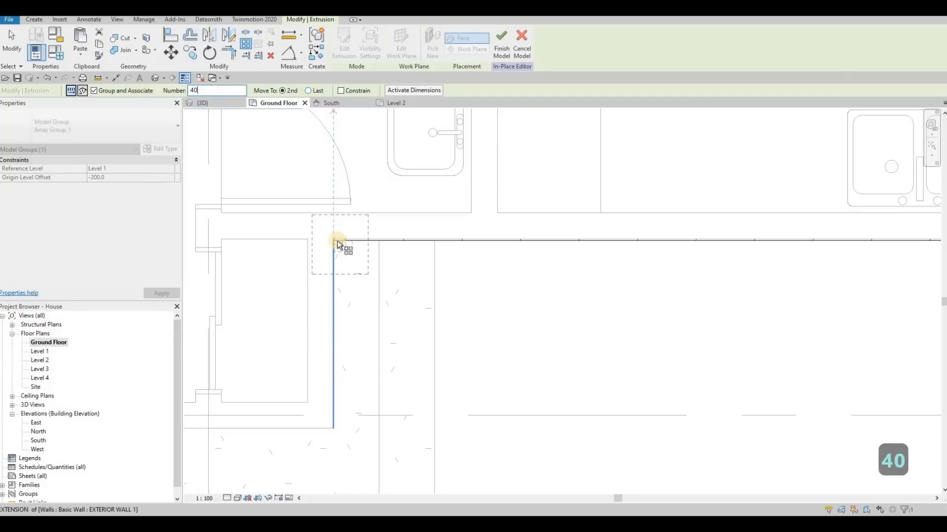
pyautogui.scroll(5, 340, 239)
pyautogui.click(348, 230)
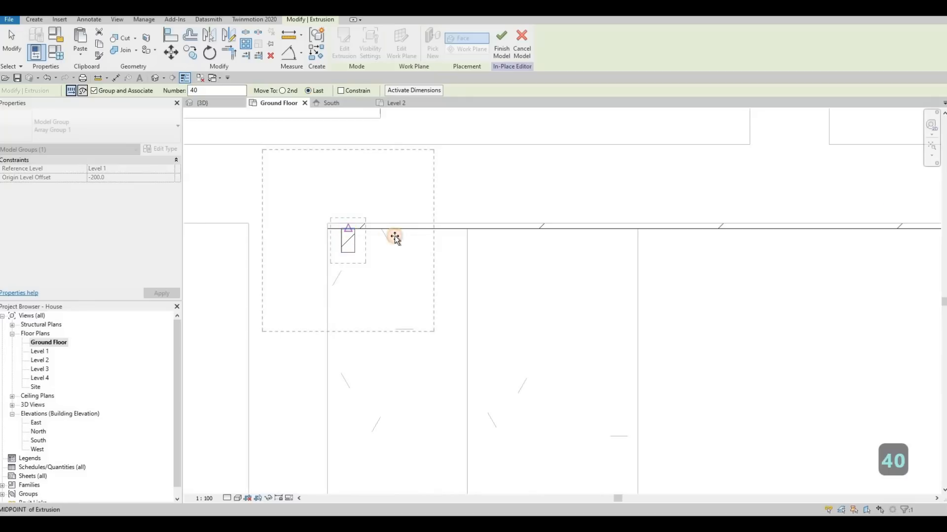
pyautogui.scroll(-4, 395, 238)
pyautogui.moveTo(589, 209); pyautogui.dragTo(272, 185, button='middle')
pyautogui.scroll(2, 622, 214)
pyautogui.click(626, 213)
pyautogui.scroll(2, 627, 214)
pyautogui.click(623, 212)
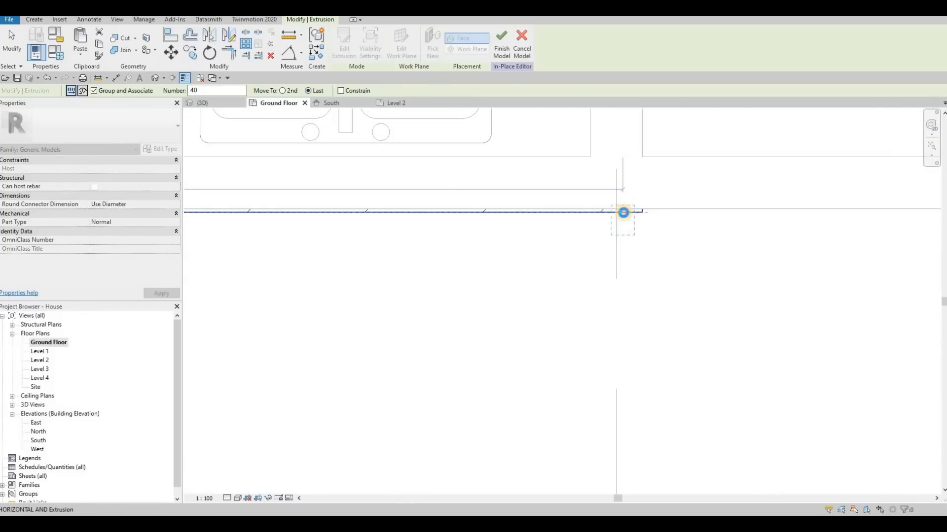
pyautogui.scroll(-2, 534, 225)
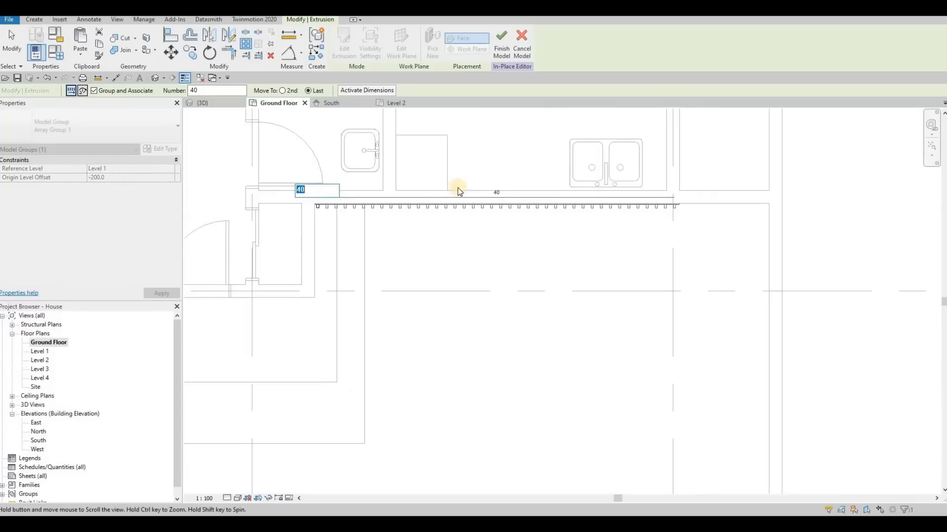
pyautogui.press('Escape')
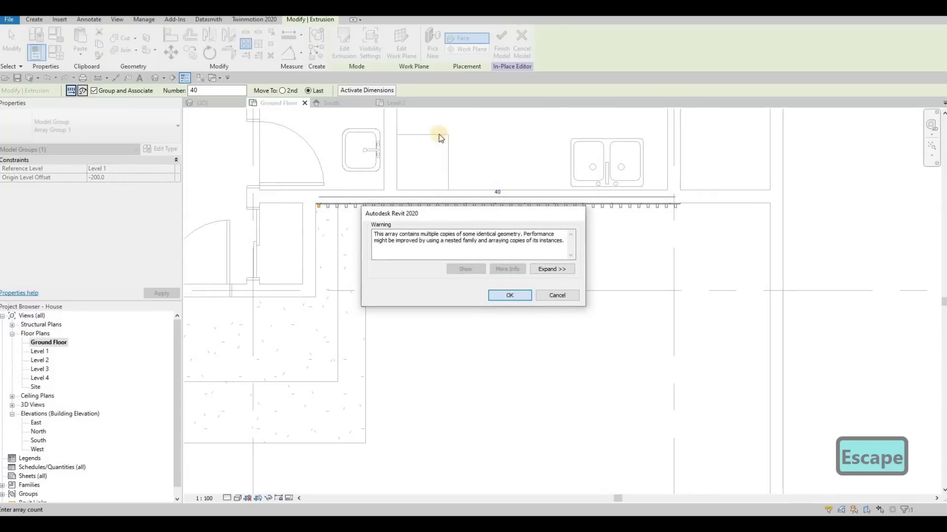
pyautogui.press('Return')
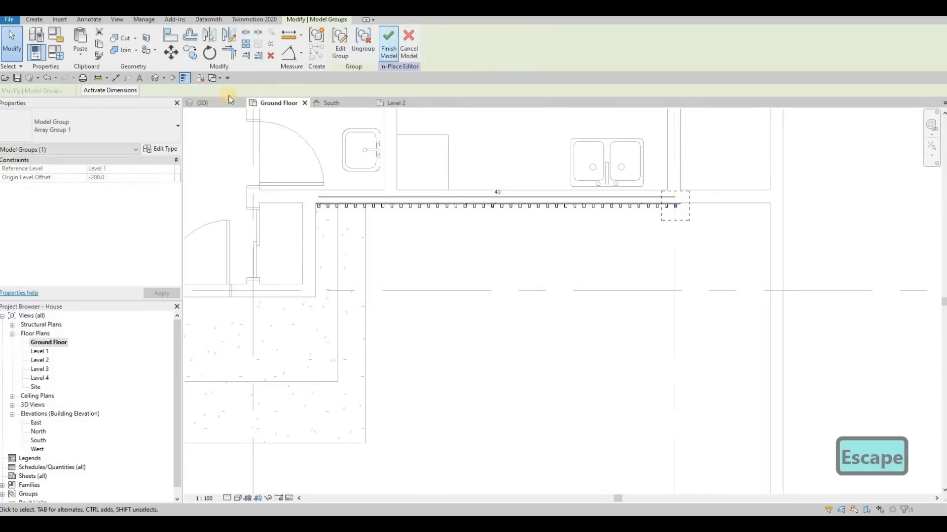
# Check the arrayed slats on the entrance wall in the 3D view and finish the in-place model.
pyautogui.hotkey('ctrl', 'Tab')
pyautogui.keyDown('shift'); pyautogui.moveTo(564, 209); pyautogui.dragTo(501, 204, button='middle'); pyautogui.keyUp('shift')
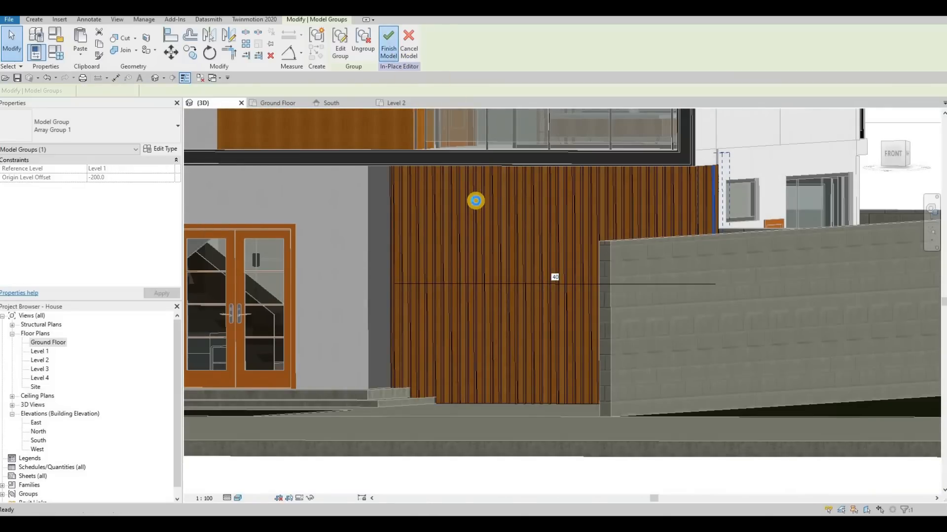
pyautogui.keyDown('shift'); pyautogui.moveTo(387, 267); pyautogui.dragTo(442, 265); pyautogui.keyUp('shift')
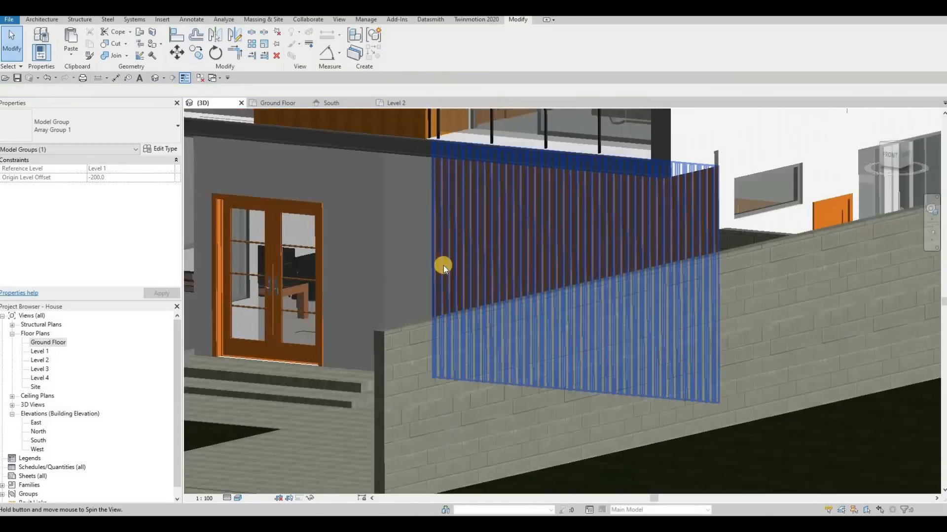
pyautogui.press('Escape')
# Examine from the house's side where the Level 2 floor edge meets the end of the wood slat panel.
pyautogui.moveTo(543, 245); pyautogui.dragTo(699, 182, button='middle')
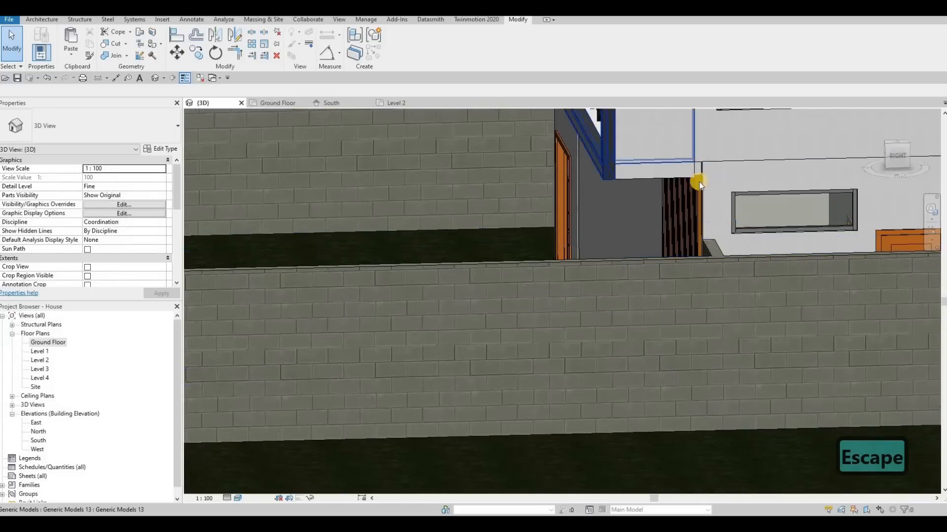
pyautogui.scroll(2, 692, 184)
pyautogui.scroll(2, 692, 186)
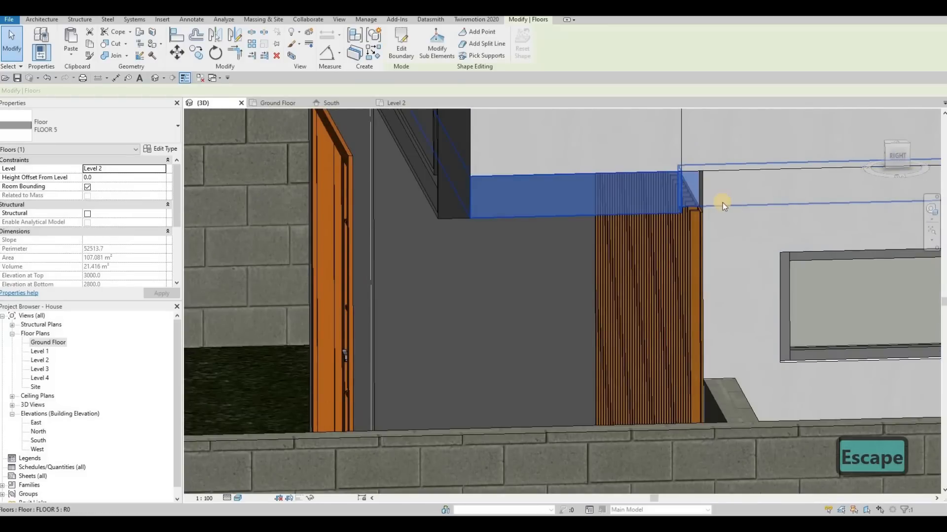
pyautogui.scroll(2, 723, 203)
pyautogui.keyDown('shift'); pyautogui.moveTo(796, 241); pyautogui.dragTo(668, 205, button='middle'); pyautogui.keyUp('shift')
pyautogui.click(695, 198)
pyautogui.press('Escape')
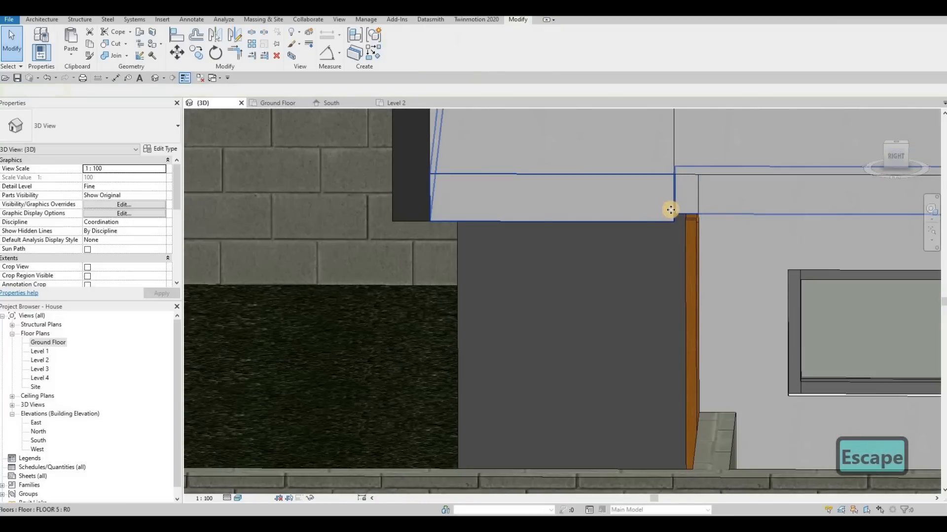
# Edit the Level 2 floor's boundary, moving its short jog edge above the slat panel out to the exterior wall's face.
pyautogui.click(733, 211)
pyautogui.keyDown('shift'); pyautogui.moveTo(754, 211); pyautogui.dragTo(404, 184, button='middle'); pyautogui.keyUp('shift')
pyautogui.press('Escape')
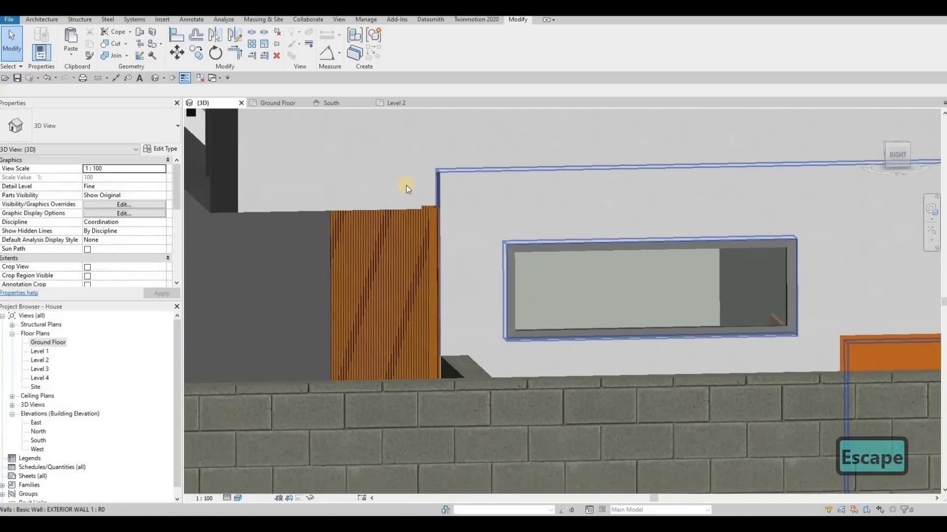
pyautogui.scroll(3, 405, 186)
pyautogui.click(406, 186)
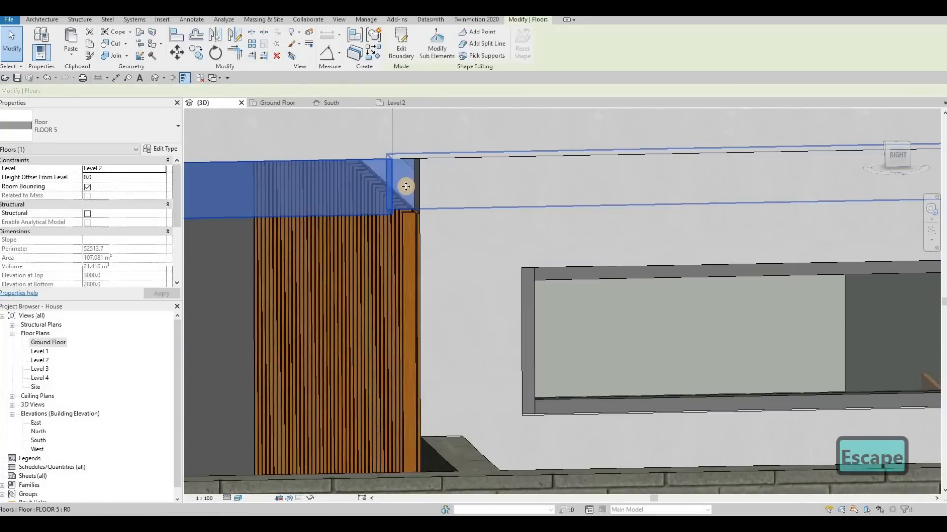
pyautogui.click(402, 49)
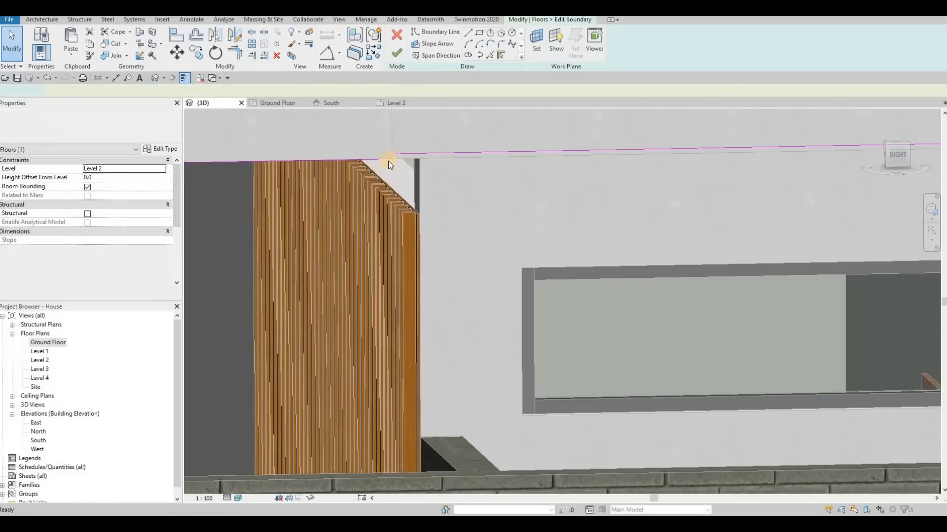
pyautogui.scroll(2, 385, 163)
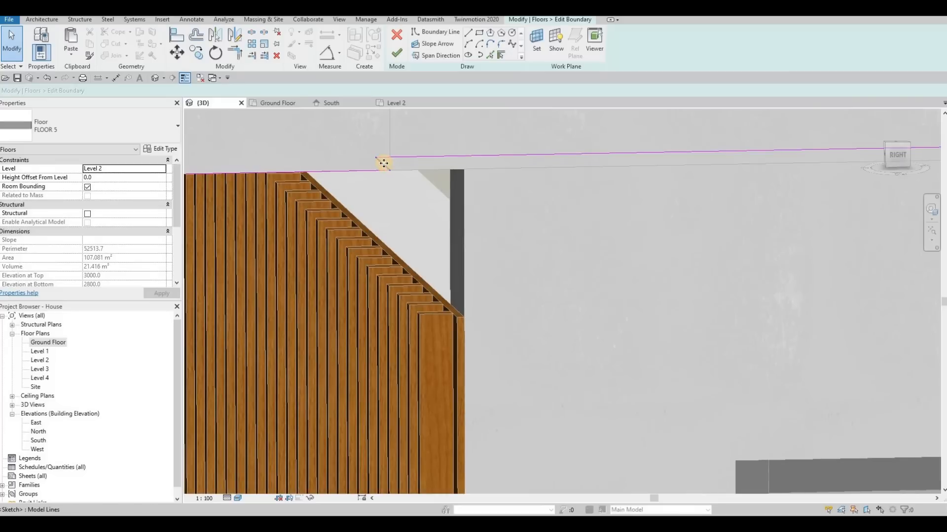
pyautogui.click(381, 163)
pyautogui.moveTo(464, 168); pyautogui.dragTo(463, 168)
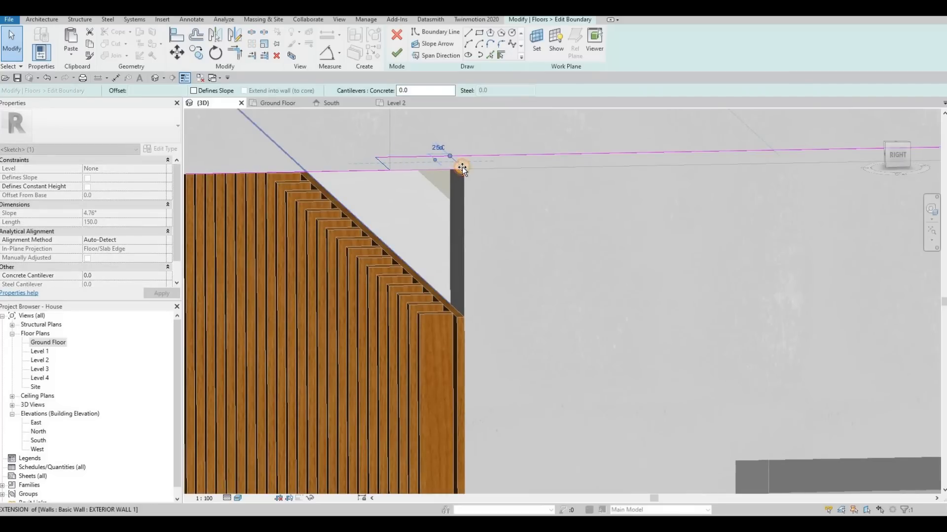
pyautogui.click(396, 54)
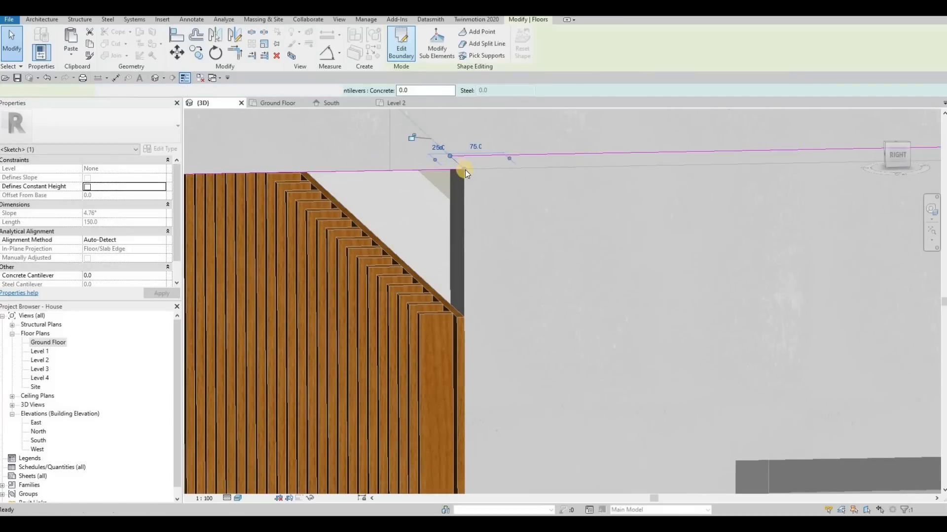
# Check the adjusted floor edge, slat panel, balconies and front facade from the front and both sides of the house.
pyautogui.press('Escape')
pyautogui.scroll(-4, 401, 246)
pyautogui.keyDown('shift'); pyautogui.moveTo(559, 253); pyautogui.dragTo(482, 263, button='middle'); pyautogui.keyUp('shift')
pyautogui.scroll(-2, 482, 263)
pyautogui.moveTo(611, 266); pyautogui.dragTo(644, 242, button='middle')
pyautogui.scroll(-4, 537, 265)
pyautogui.keyDown('shift'); pyautogui.moveTo(522, 274); pyautogui.dragTo(427, 280, button='middle'); pyautogui.keyUp('shift')
pyautogui.scroll(2, 498, 271)
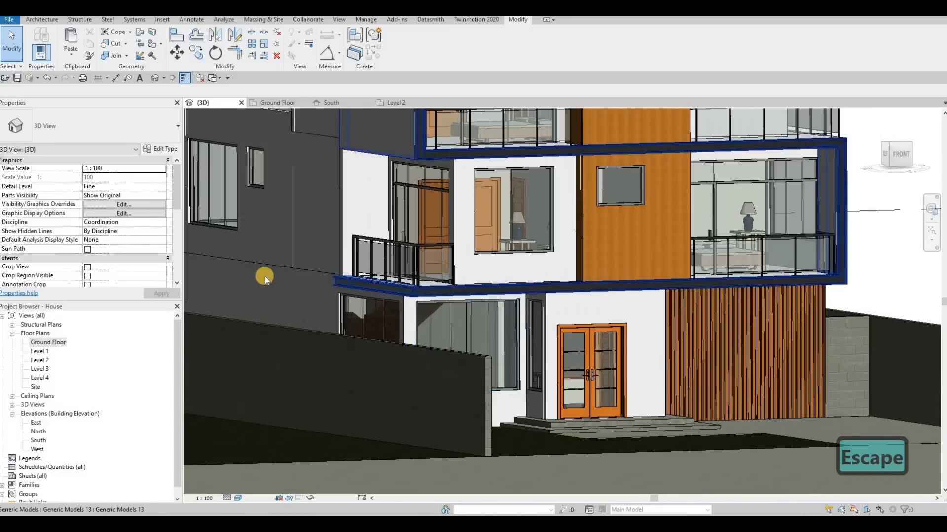
pyautogui.scroll(5, 257, 258)
pyautogui.scroll(-4, 344, 278)
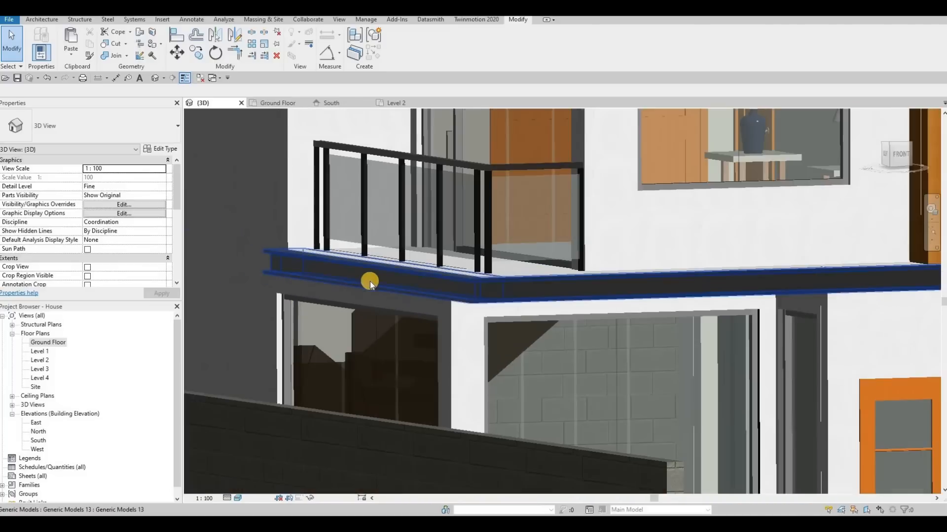
pyautogui.keyDown('shift'); pyautogui.moveTo(368, 286); pyautogui.dragTo(367, 214, button='middle'); pyautogui.keyUp('shift')
pyautogui.scroll(-6, 476, 275)
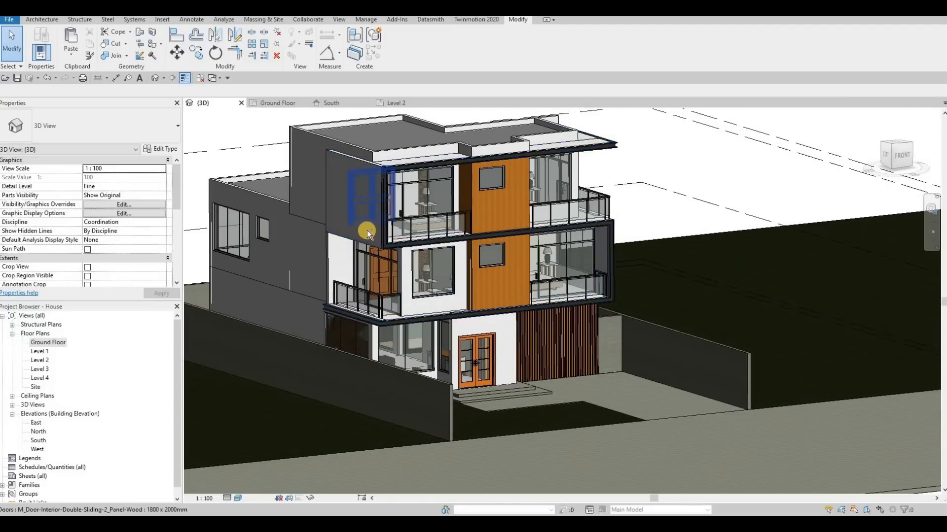
pyautogui.keyDown('shift'); pyautogui.moveTo(380, 253); pyautogui.dragTo(352, 299, button='middle'); pyautogui.keyUp('shift')
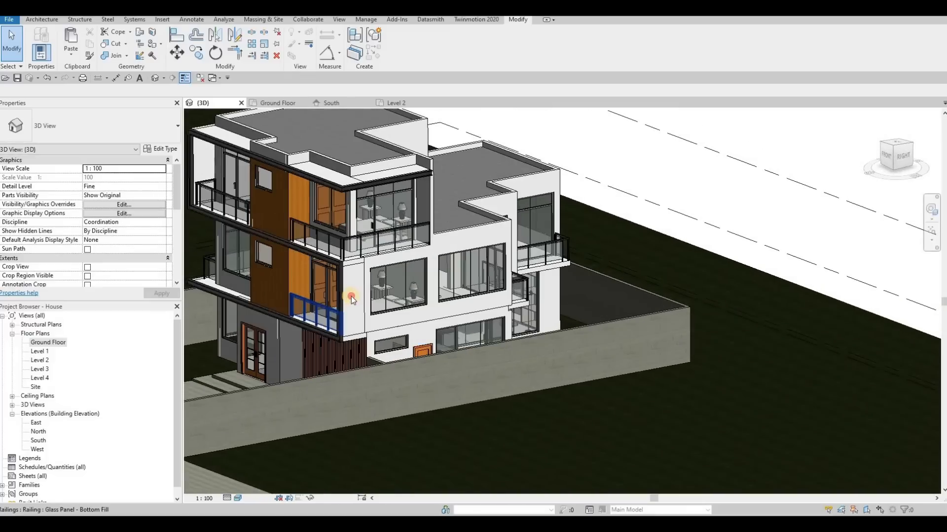
# Select the dark in-place frame around the balconies and inspect how it wraps the facade.
pyautogui.click(314, 292)
pyautogui.press('Escape')
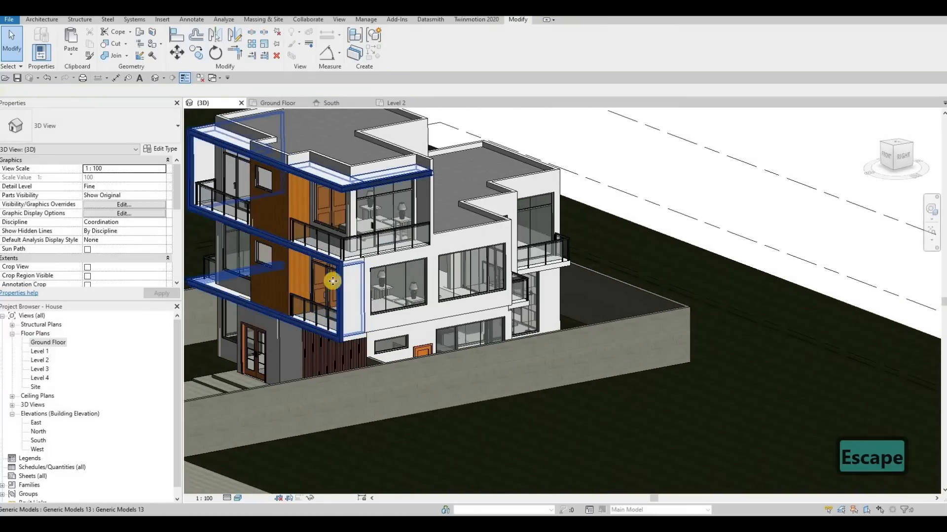
pyautogui.click(333, 274)
pyautogui.keyDown('shift'); pyautogui.moveTo(546, 297); pyautogui.dragTo(344, 313, button='middle'); pyautogui.keyUp('shift')
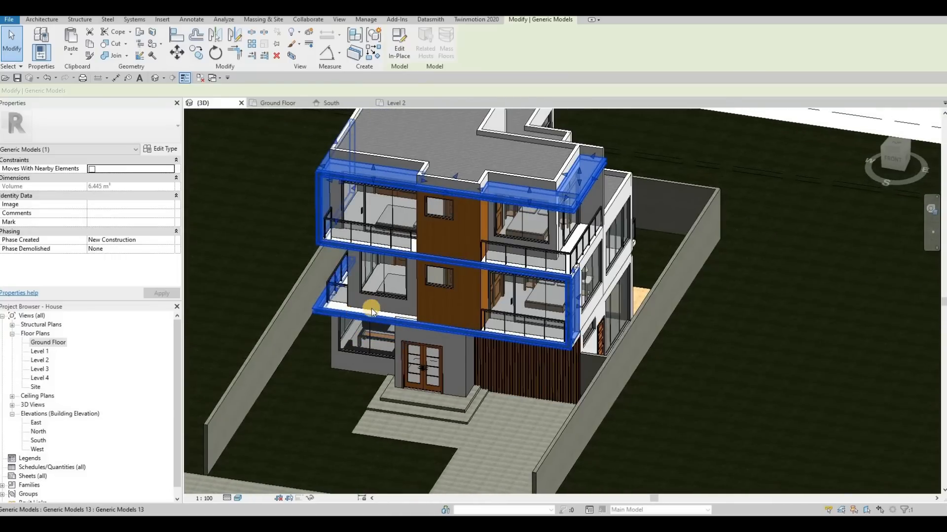
pyautogui.press('Escape')
pyautogui.press('Escape')
# Examine the ground-level front walls, corner windows and entrance steps from several angles with the Align tool ready.
pyautogui.keyDown('shift'); pyautogui.moveTo(439, 247); pyautogui.dragTo(486, 309, button='middle'); pyautogui.keyUp('shift')
pyautogui.keyDown('shift'); pyautogui.moveTo(510, 352); pyautogui.dragTo(488, 347, button='middle'); pyautogui.keyUp('shift')
pyautogui.scroll(3, 487, 347)
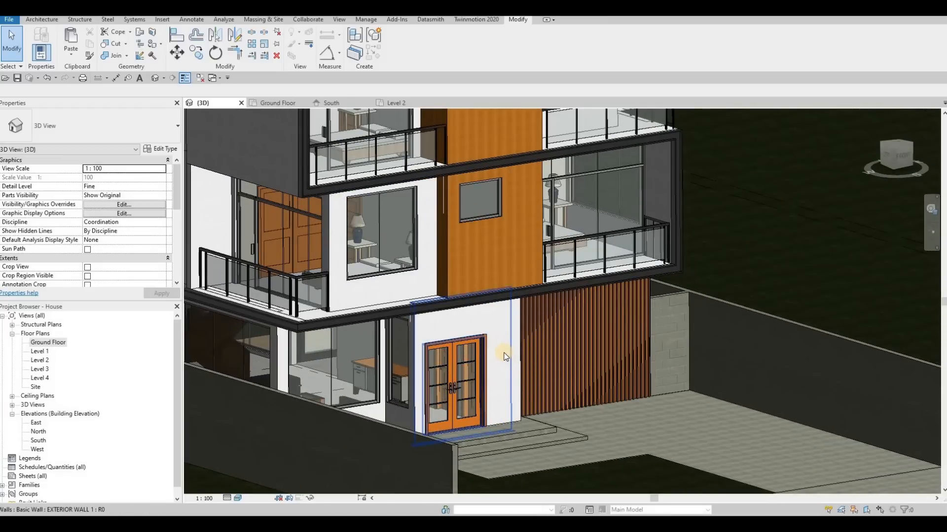
pyautogui.keyDown('shift'); pyautogui.moveTo(426, 386); pyautogui.dragTo(361, 407, button='middle'); pyautogui.keyUp('shift')
pyautogui.press('a')
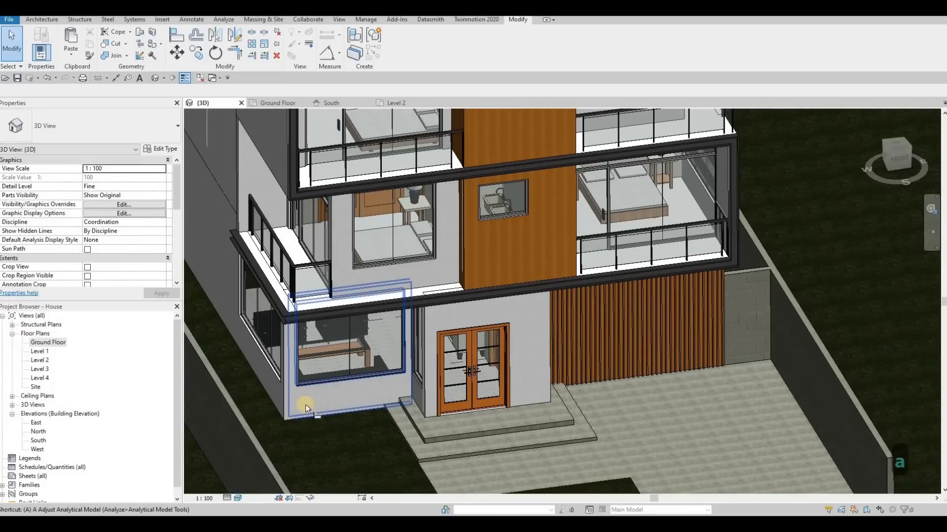
pyautogui.press('l')
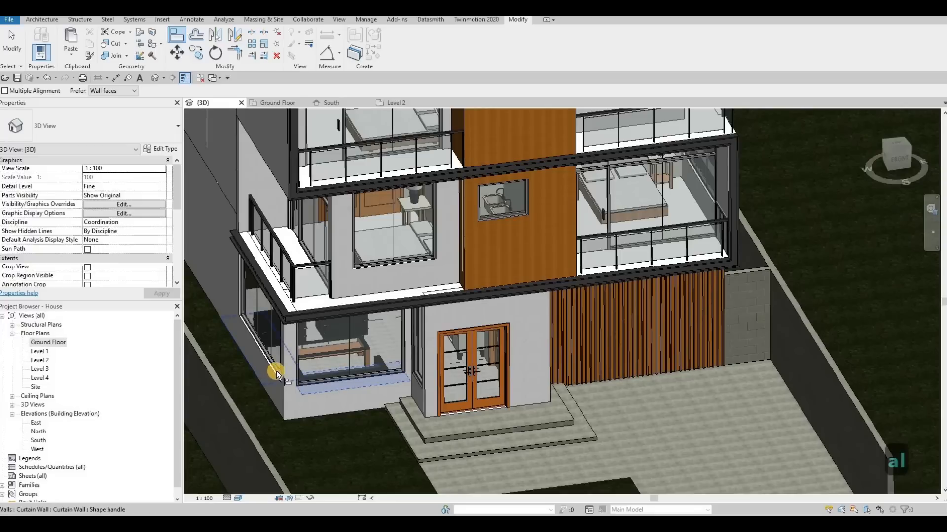
pyautogui.moveTo(433, 434)
pyautogui.keyDown('shift'); pyautogui.mouseDown(button='middle')
pyautogui.moveTo(419, 422)
pyautogui.moveTo(472, 408)
pyautogui.moveTo(342, 392)
pyautogui.moveTo(395, 366)
pyautogui.moveTo(421, 427)
pyautogui.moveTo(429, 416)
pyautogui.mouseUp(button='middle'); pyautogui.keyUp('shift')
pyautogui.keyDown('shift'); pyautogui.moveTo(510, 428); pyautogui.dragTo(403, 390, button='middle'); pyautogui.keyUp('shift')
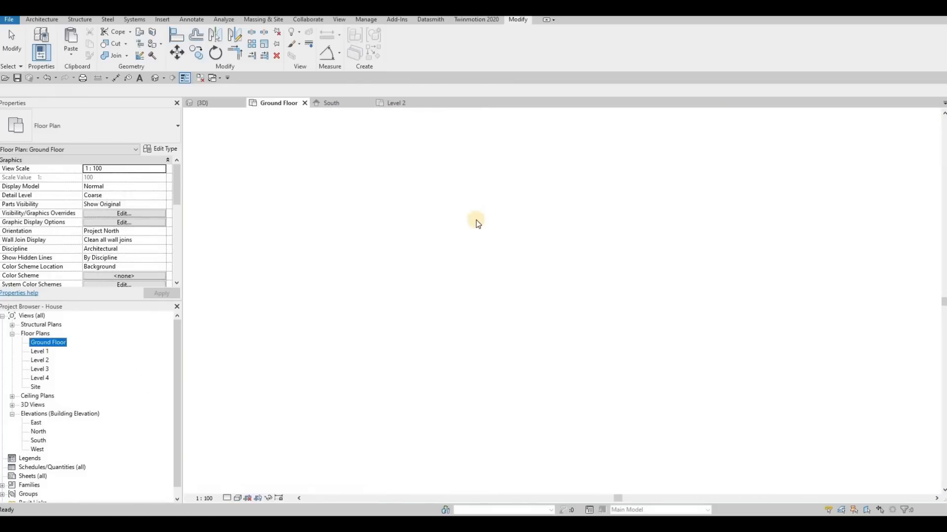
# In the Ground Floor plan, edit the grass floor's boundary and align its driveway-side edge with the entrance steps' outer edge.
pyautogui.scroll(-3, 454, 338)
pyautogui.moveTo(446, 384); pyautogui.dragTo(460, 317, button='middle')
pyautogui.scroll(-3, 467, 307)
pyautogui.click(464, 325)
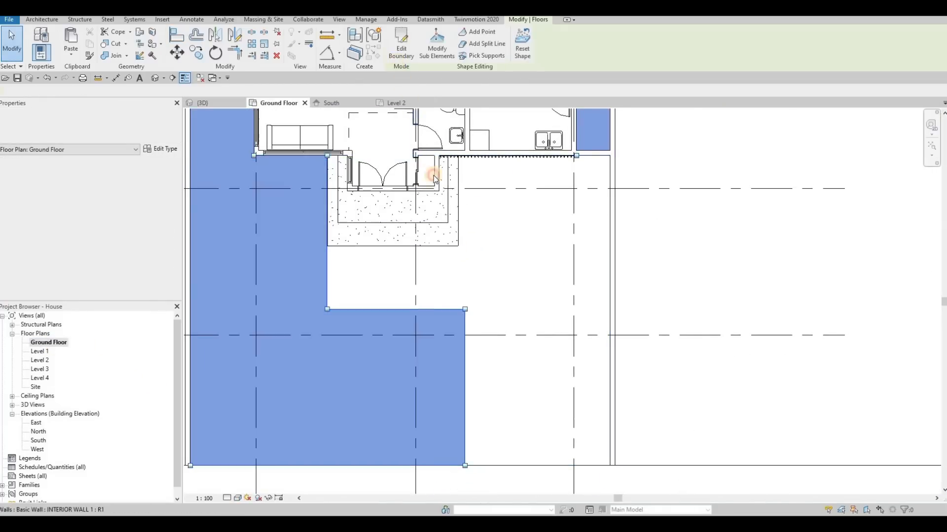
pyautogui.doubleClick(465, 323)
pyautogui.click(465, 328)
pyautogui.moveTo(445, 332); pyautogui.dragTo(455, 330)
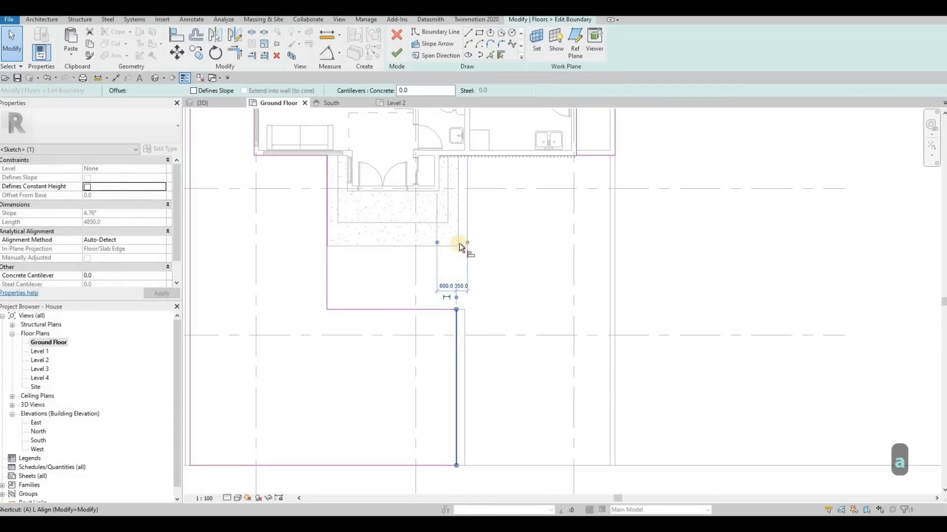
pyautogui.press('l')
pyautogui.click(458, 230)
pyautogui.click(456, 324)
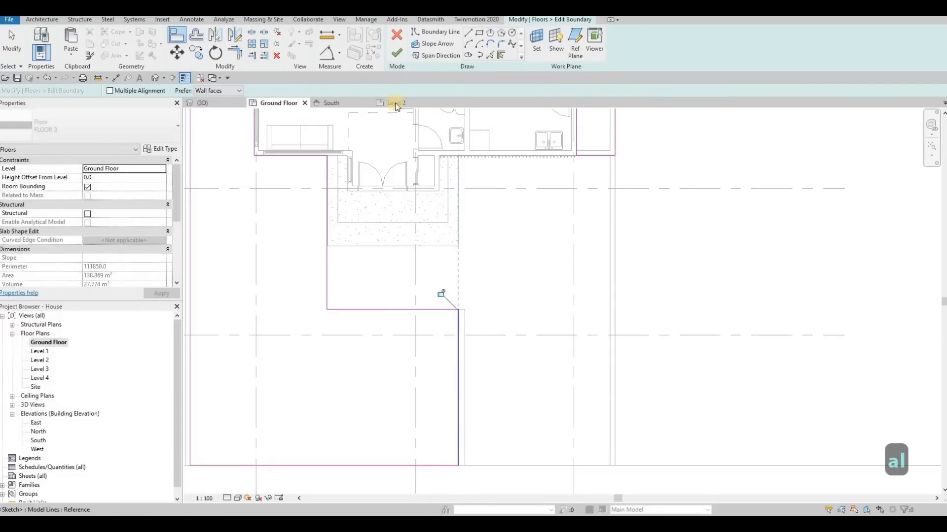
pyautogui.press('Escape')
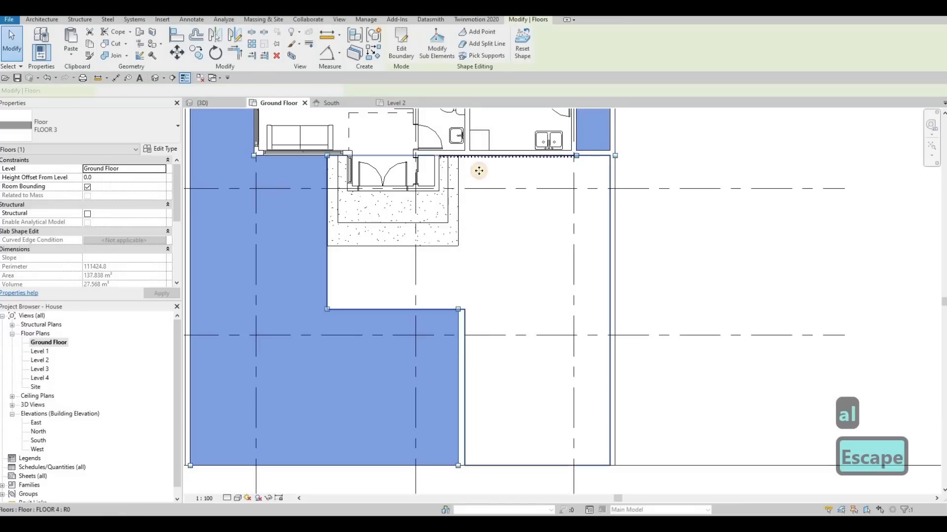
# Align the driveway paving floor's inner boundary edge with the adjacent grass floor's edge, finish the sketch and return to the 3D view.
pyautogui.click(478, 171)
pyautogui.doubleClick(466, 322)
pyautogui.press('a')
pyautogui.press('l')
pyautogui.click(460, 366)
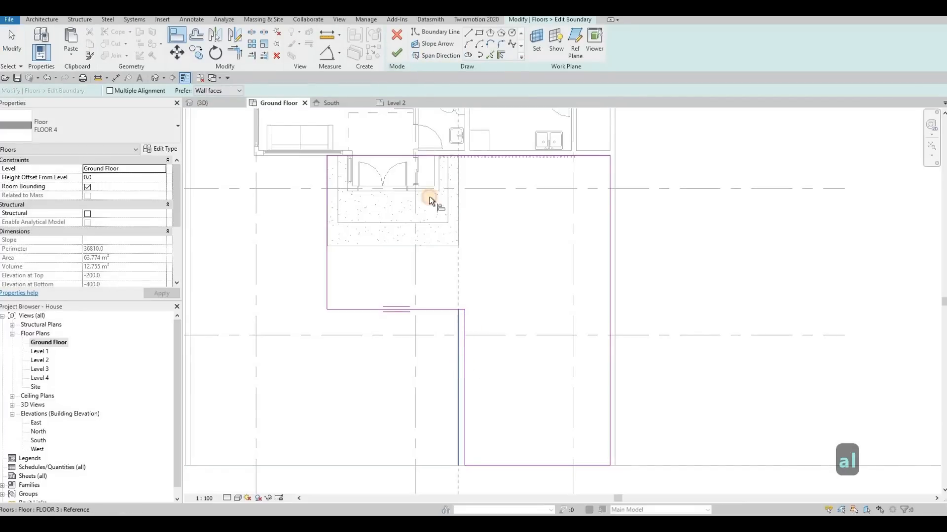
pyautogui.press('Escape')
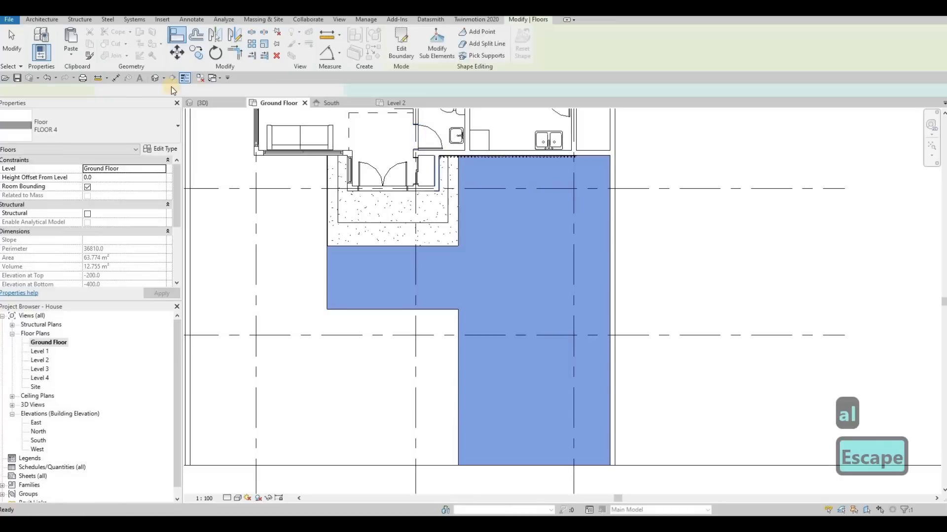
pyautogui.press('Escape')
pyautogui.press('F1')
pyautogui.keyDown('shift'); pyautogui.moveTo(419, 313); pyautogui.dragTo(508, 281, button='middle'); pyautogui.keyUp('shift')
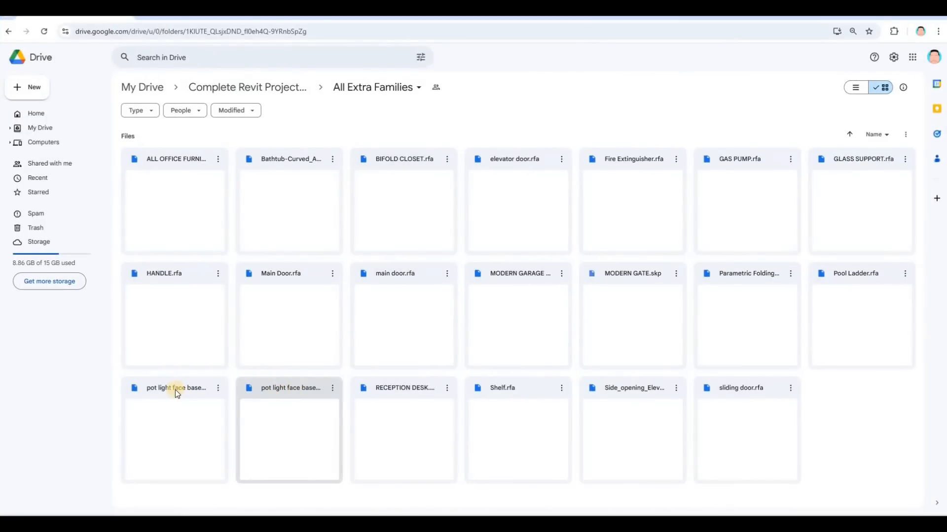
# In Google Drive's All Extra Families folder, view the details of pot light face base square.rfa and download it.
pyautogui.click(273, 394)
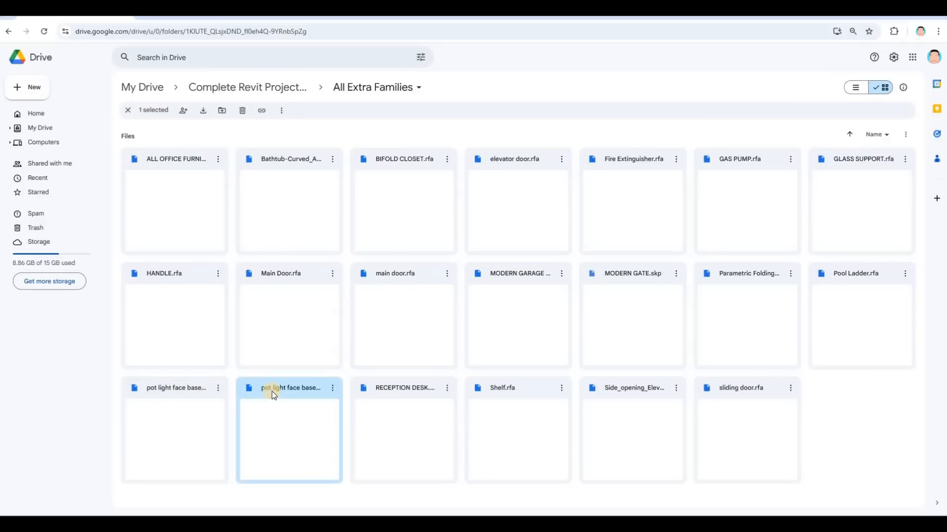
pyautogui.click(333, 388)
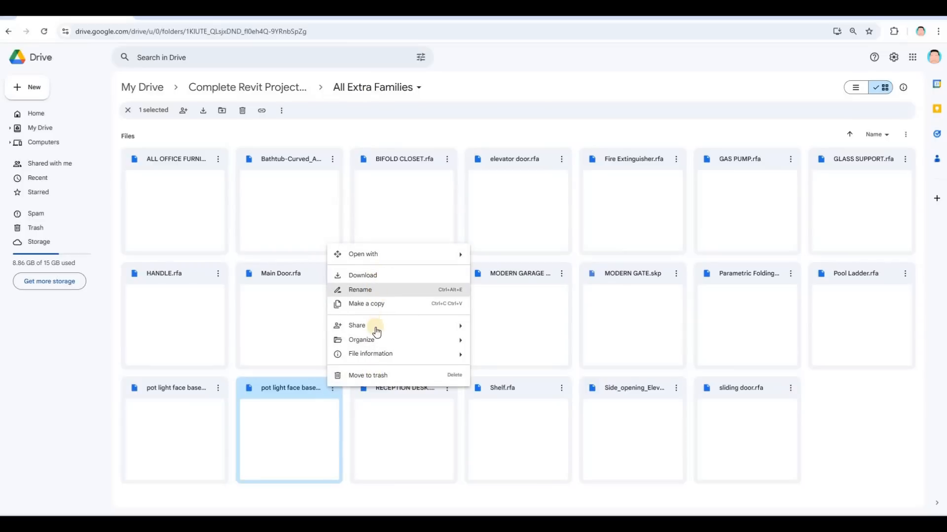
pyautogui.moveTo(374, 355)
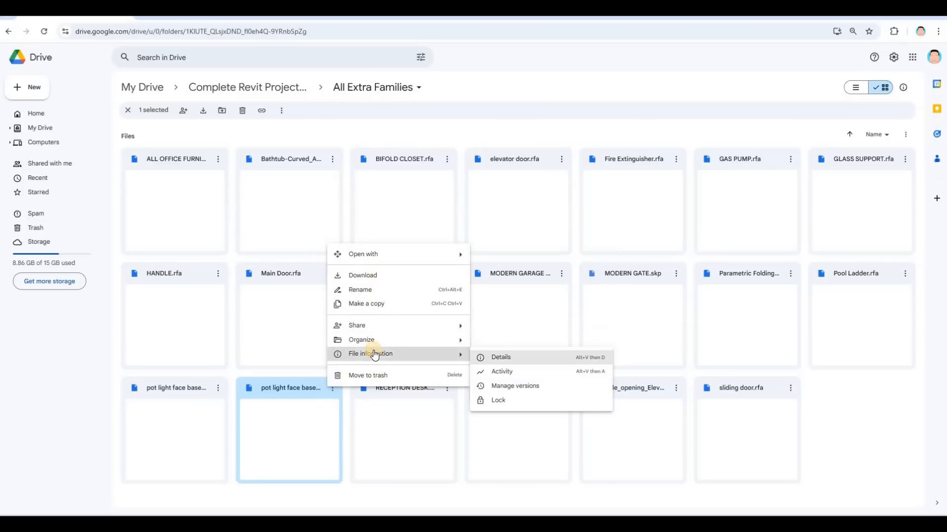
pyautogui.click(502, 360)
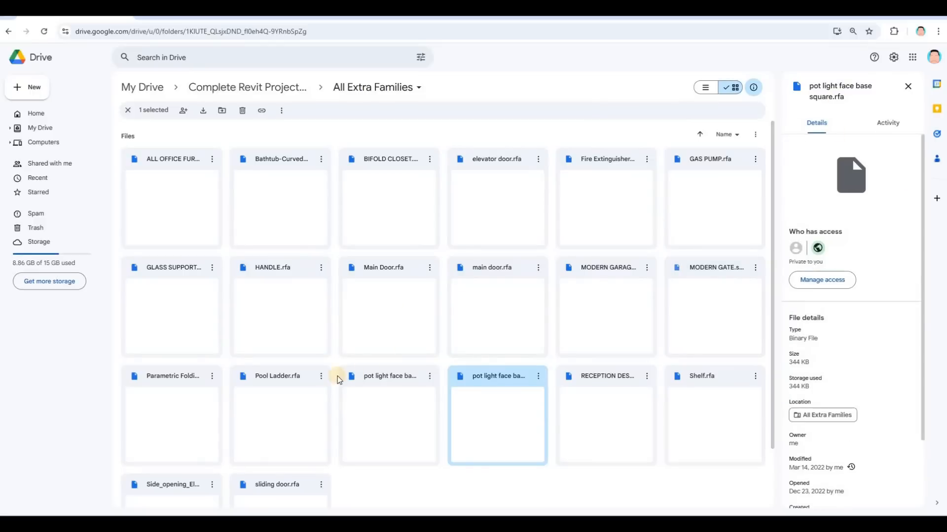
pyautogui.click(538, 376)
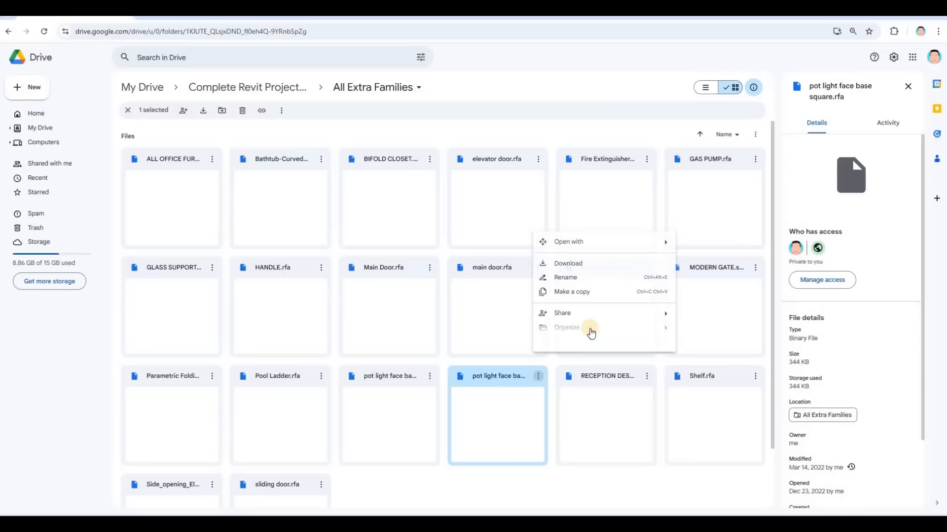
pyautogui.click(583, 270)
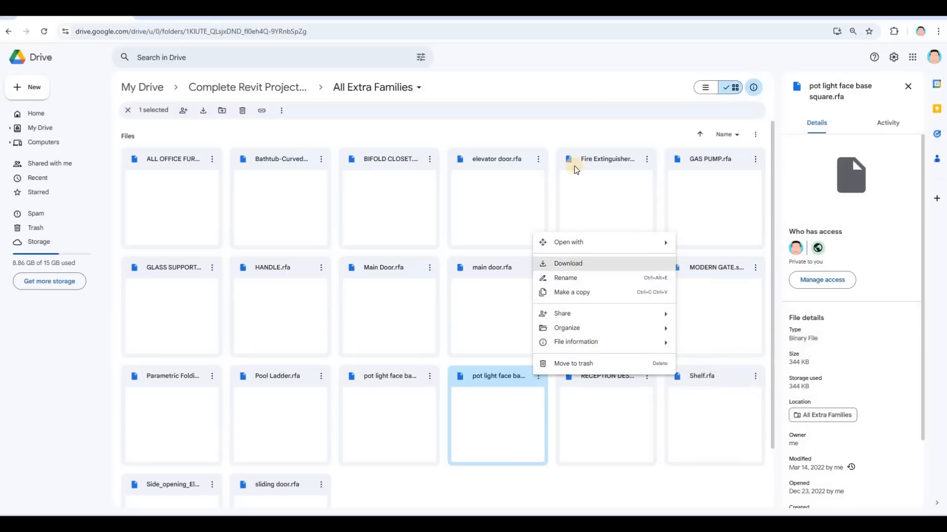
pyautogui.press('super+Down')
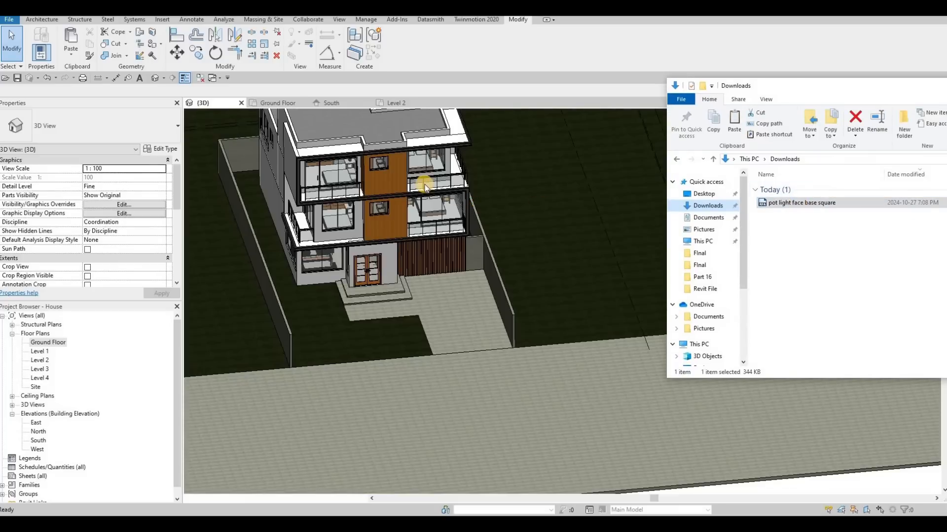
# Start placing a component in the 3D view and choose the pot light type of the pot light face base square family.
pyautogui.scroll(4, 436, 184)
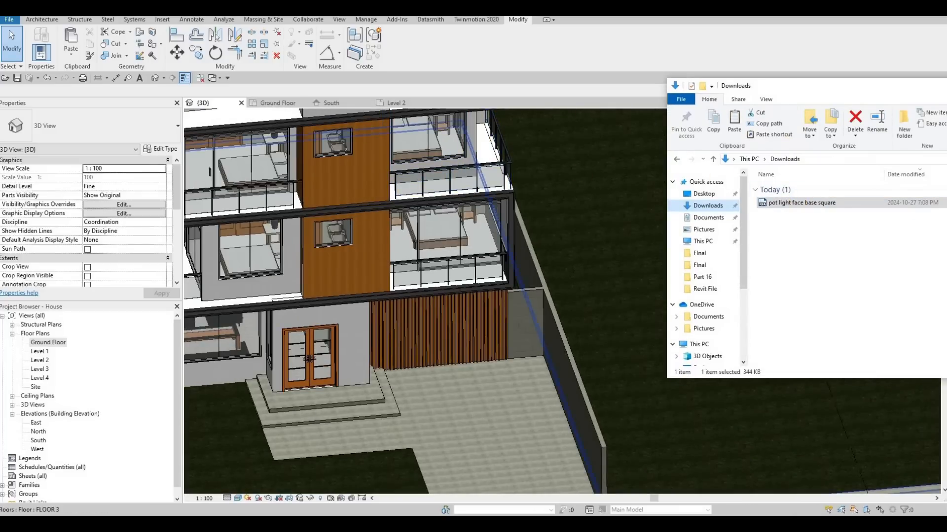
pyautogui.keyDown('shift'); pyautogui.moveTo(597, 188); pyautogui.dragTo(582, 122, button='middle'); pyautogui.keyUp('shift')
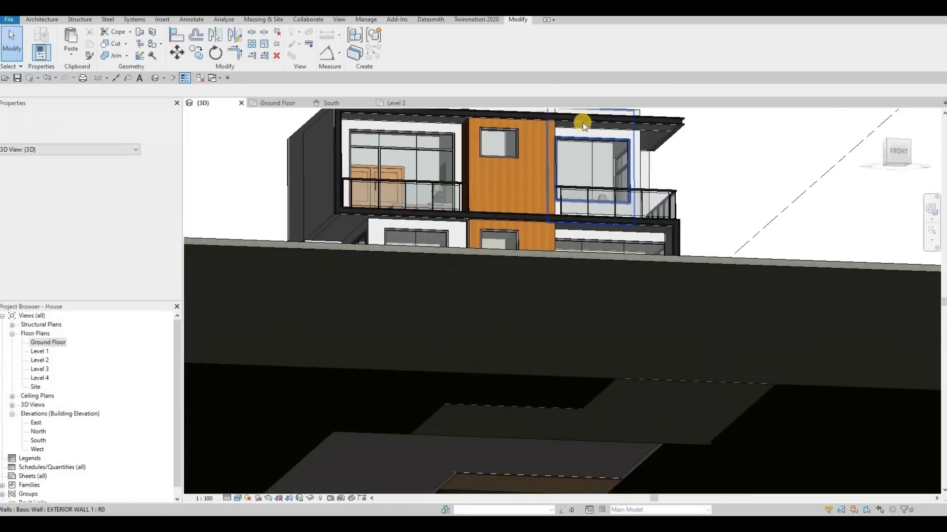
pyautogui.scroll(5, 581, 123)
pyautogui.press('c')
pyautogui.press('m')
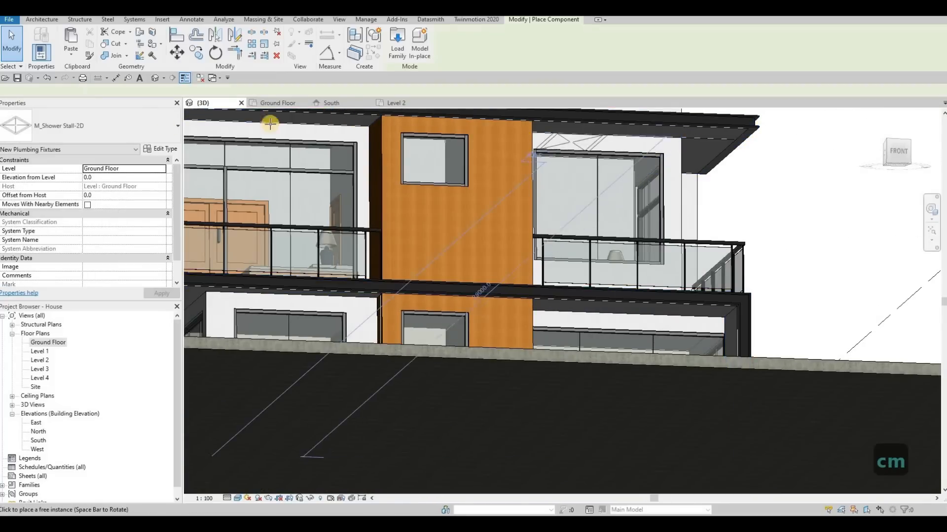
pyautogui.click(104, 127)
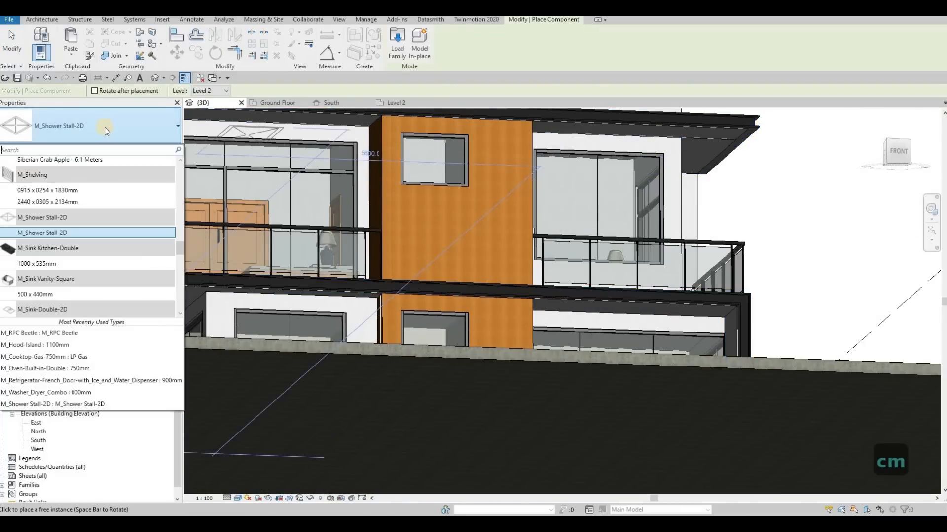
pyautogui.write('square')
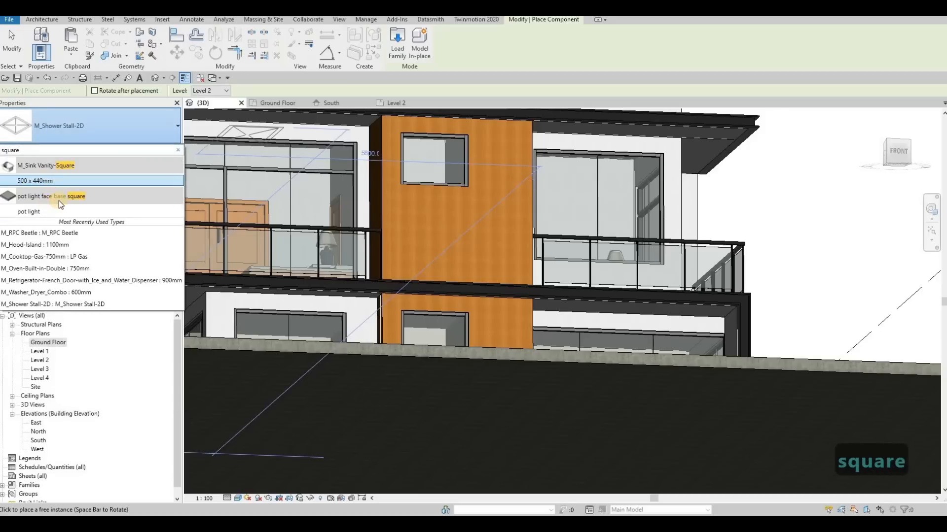
pyautogui.click(53, 210)
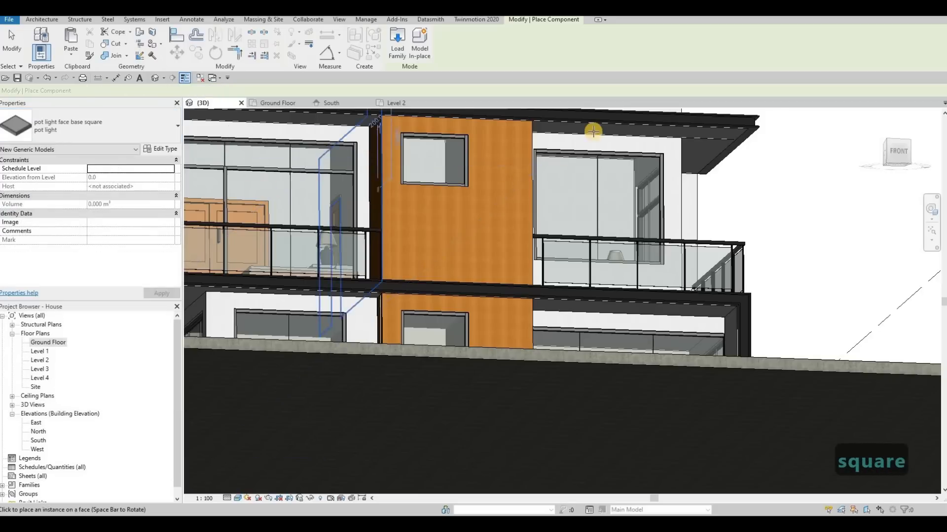
# Place a pot light on the roof overhang's underside beside the top-floor corner wall.
pyautogui.scroll(1, 596, 131)
pyautogui.scroll(5, 637, 126)
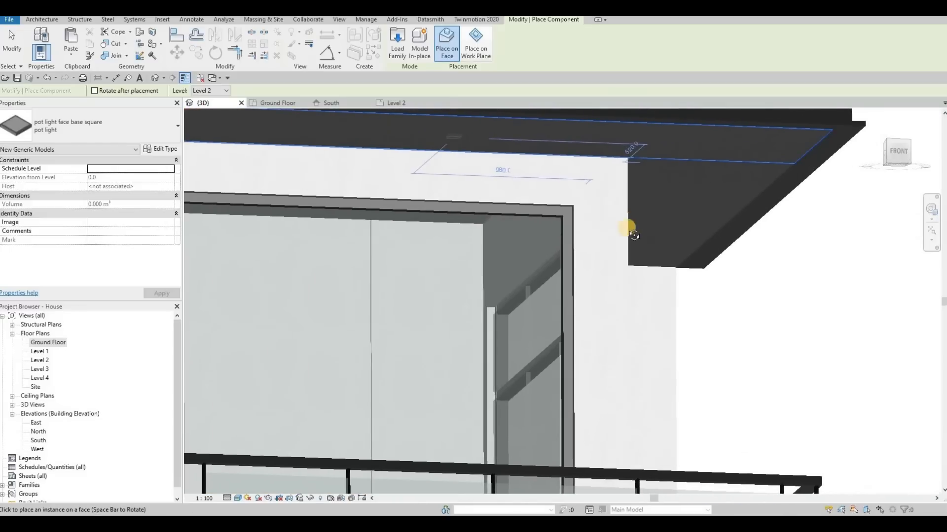
pyautogui.scroll(-3, 704, 201)
pyautogui.click(729, 181)
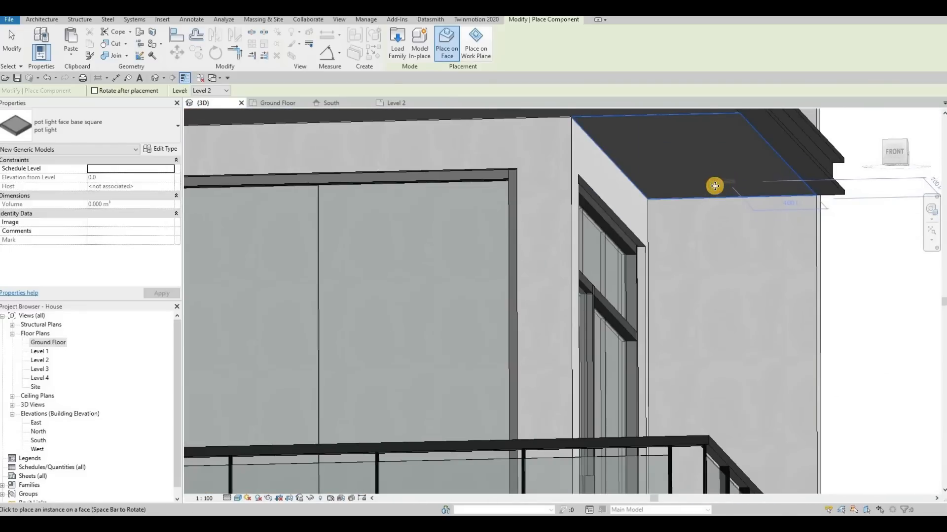
pyautogui.scroll(-4, 654, 211)
pyautogui.scroll(4, 661, 205)
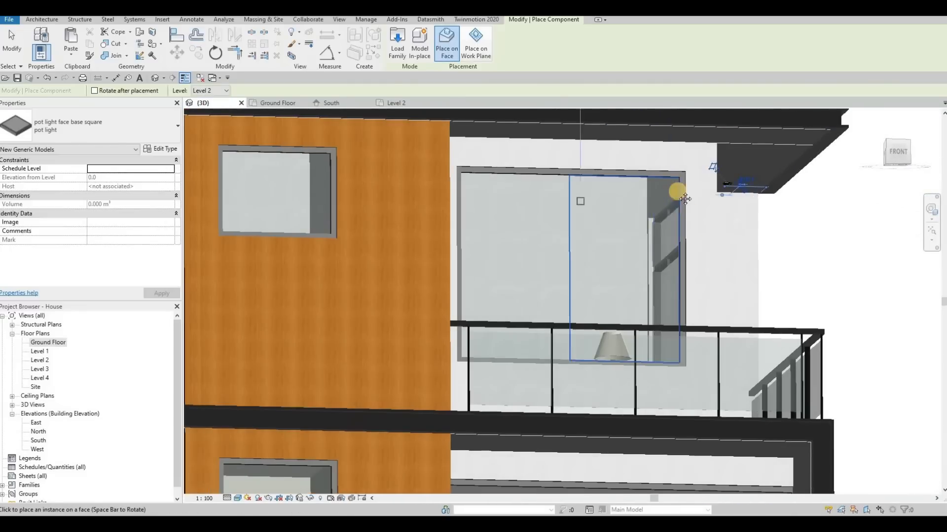
# Place a pot light on the slab's underside above the lower balcony on the FRONT view's right side.
pyautogui.scroll(-3, 683, 272)
pyautogui.scroll(4, 697, 247)
pyautogui.scroll(-3, 731, 283)
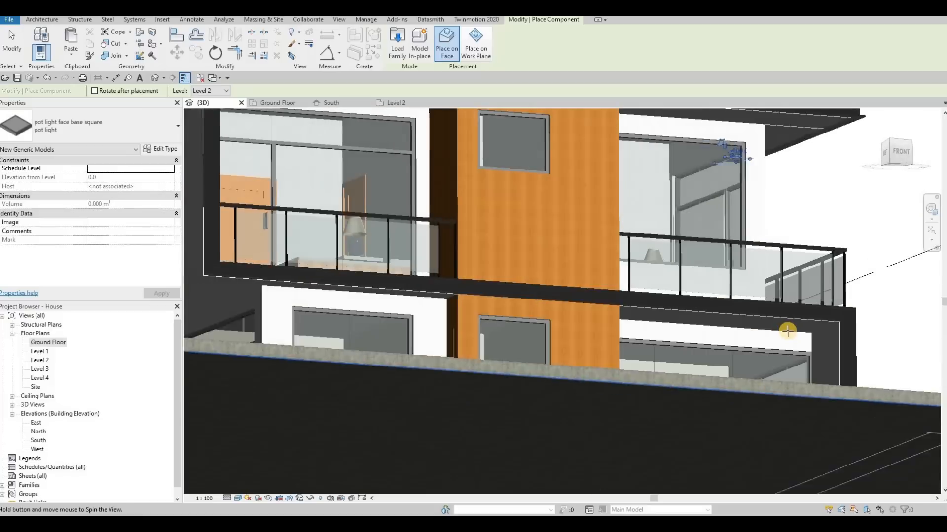
pyautogui.scroll(1, 786, 332)
pyautogui.scroll(2, 799, 320)
pyautogui.scroll(1, 575, 231)
pyautogui.scroll(-1, 682, 262)
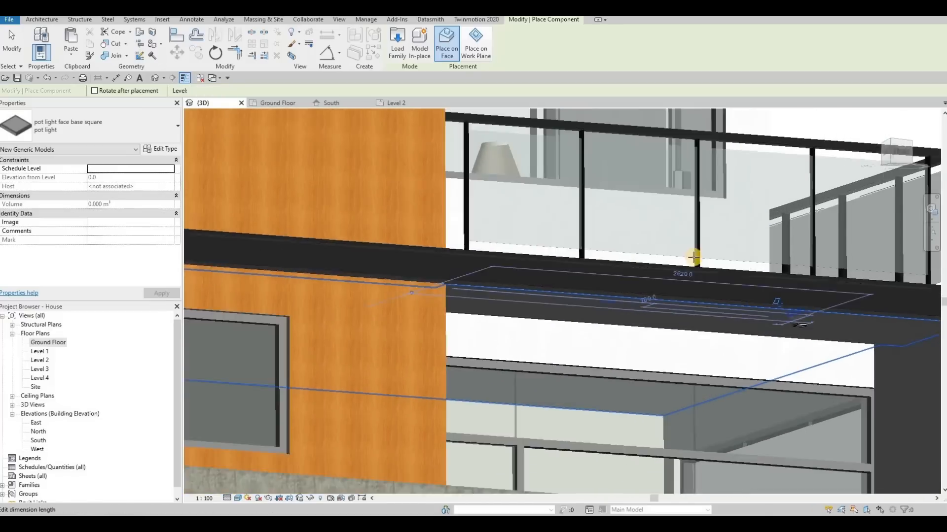
# Place a pot light on the slab's underside beside the wood-clad panel, above the white front wall.
pyautogui.scroll(-1, 513, 318)
pyautogui.scroll(-2, 513, 318)
pyautogui.scroll(5, 525, 291)
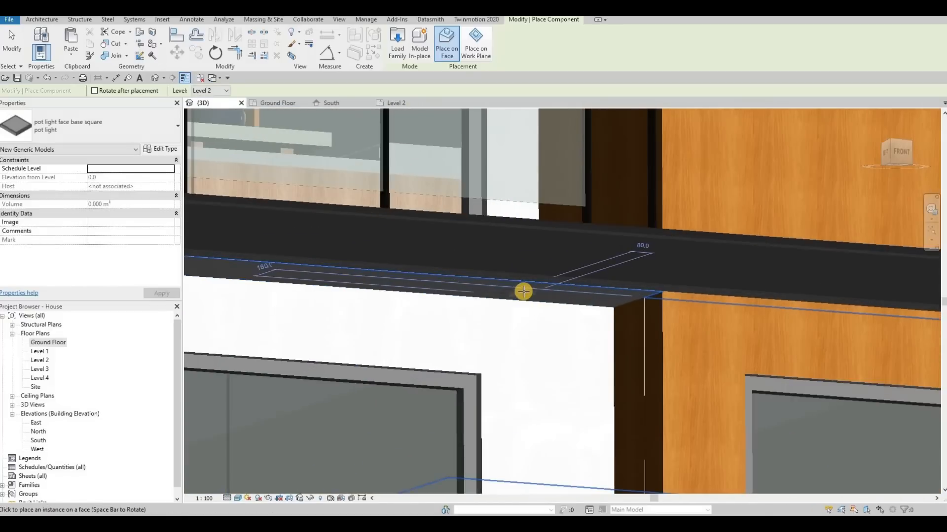
pyautogui.scroll(-2, 598, 338)
pyautogui.scroll(5, 555, 247)
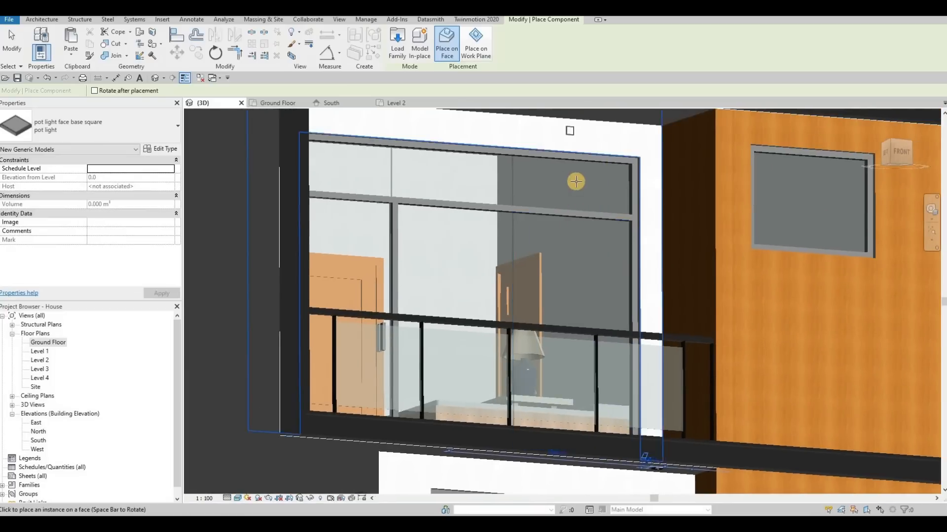
# Place pot lights on the overhang undersides on the facade's left side, including above the corner balcony.
pyautogui.moveTo(576, 181); pyautogui.dragTo(579, 245, button='middle')
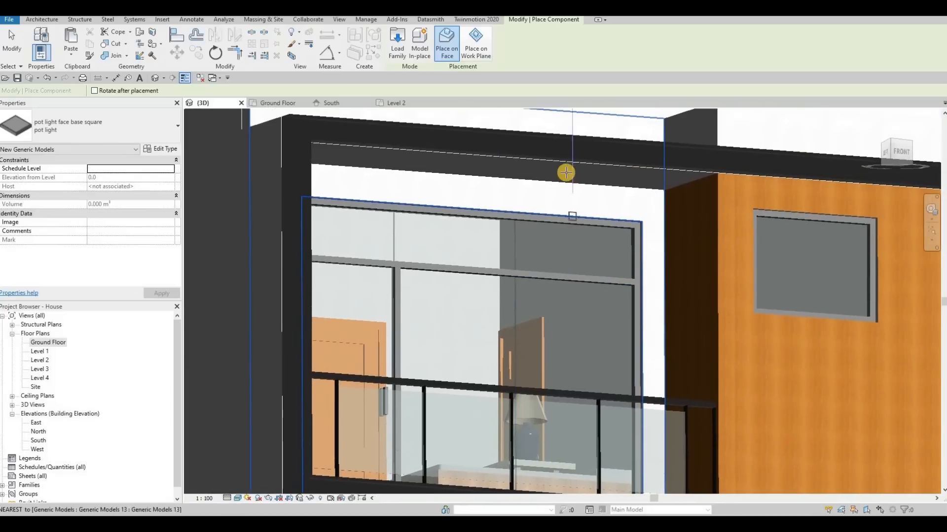
pyautogui.scroll(-3, 563, 333)
pyautogui.keyDown('shift'); pyautogui.moveTo(563, 333); pyautogui.dragTo(412, 200, button='middle'); pyautogui.keyUp('shift')
pyautogui.scroll(3, 479, 250)
pyautogui.scroll(-3, 462, 273)
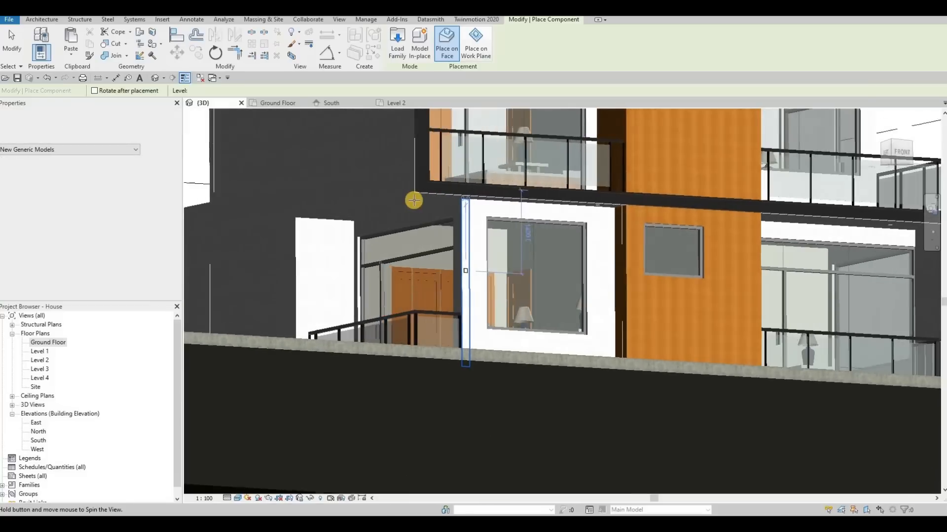
pyautogui.scroll(5, 406, 208)
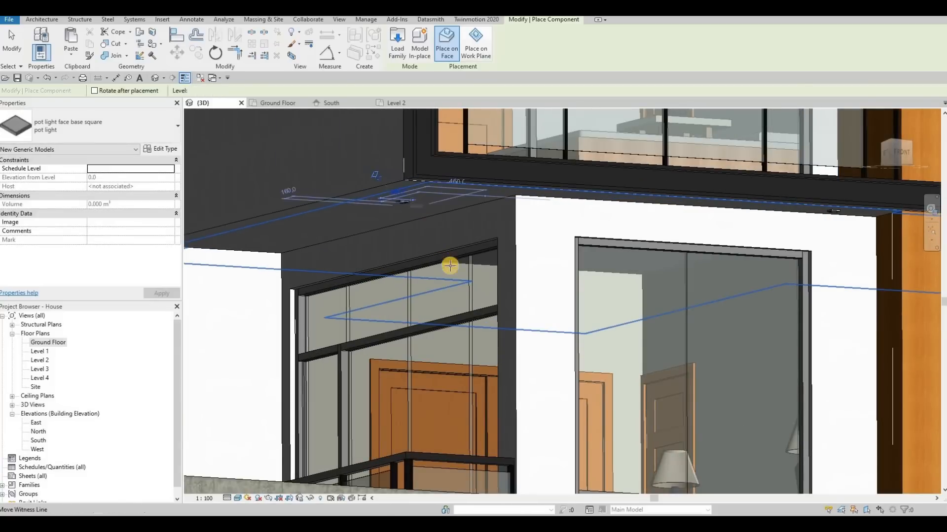
# Place pot lights on the Level 1 overhang's underside at the ground-floor window corner and above the wooden slat wall.
pyautogui.scroll(-4, 450, 265)
pyautogui.keyDown('shift'); pyautogui.moveTo(500, 321); pyautogui.dragTo(532, 380, button='middle'); pyautogui.keyUp('shift')
pyautogui.scroll(4, 590, 387)
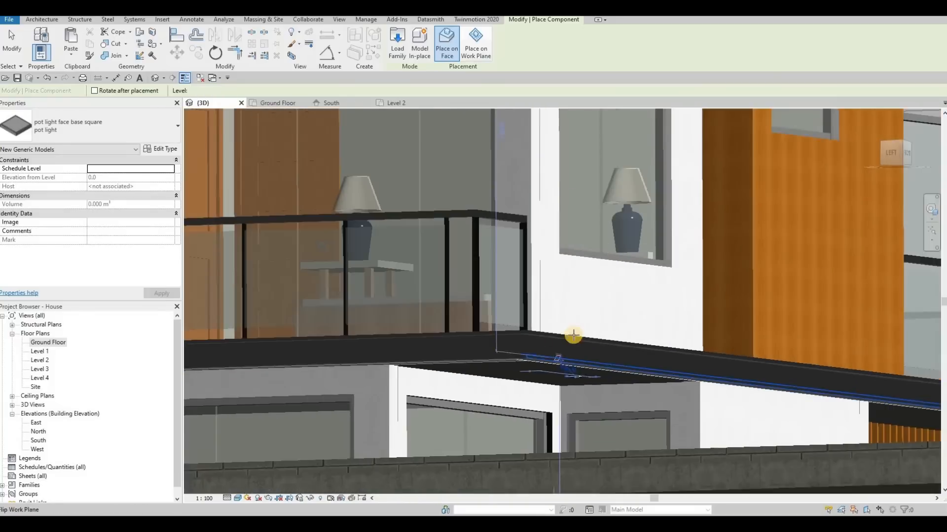
pyautogui.scroll(-3, 573, 336)
pyautogui.keyDown('shift'); pyautogui.moveTo(574, 336); pyautogui.dragTo(760, 364, button='middle'); pyautogui.keyUp('shift')
pyautogui.scroll(6, 716, 355)
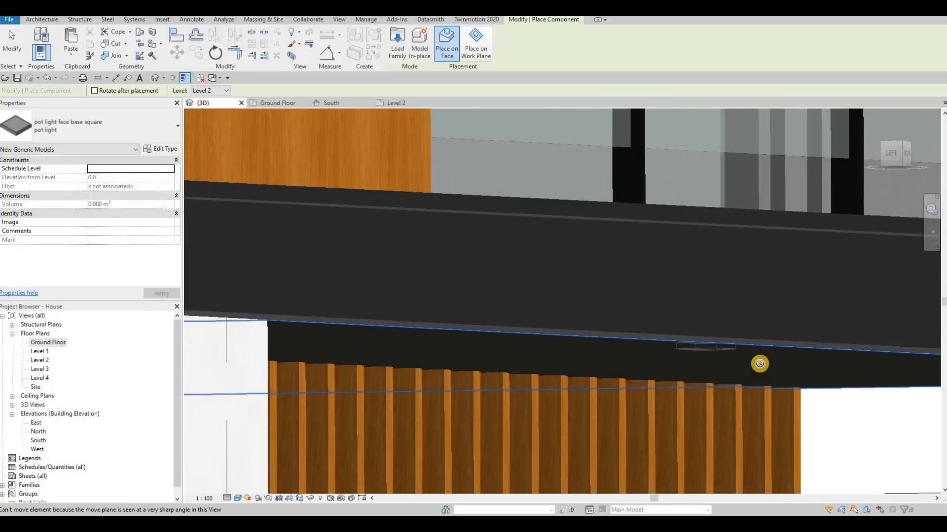
# Place a pot light on the Level 1 overhang's underside along the house's left side and finish placing components.
pyautogui.keyDown('shift'); pyautogui.moveTo(621, 361); pyautogui.dragTo(615, 282, button='middle'); pyautogui.keyUp('shift')
pyautogui.keyDown('shift'); pyautogui.moveTo(670, 312); pyautogui.dragTo(444, 264, button='middle'); pyautogui.keyUp('shift')
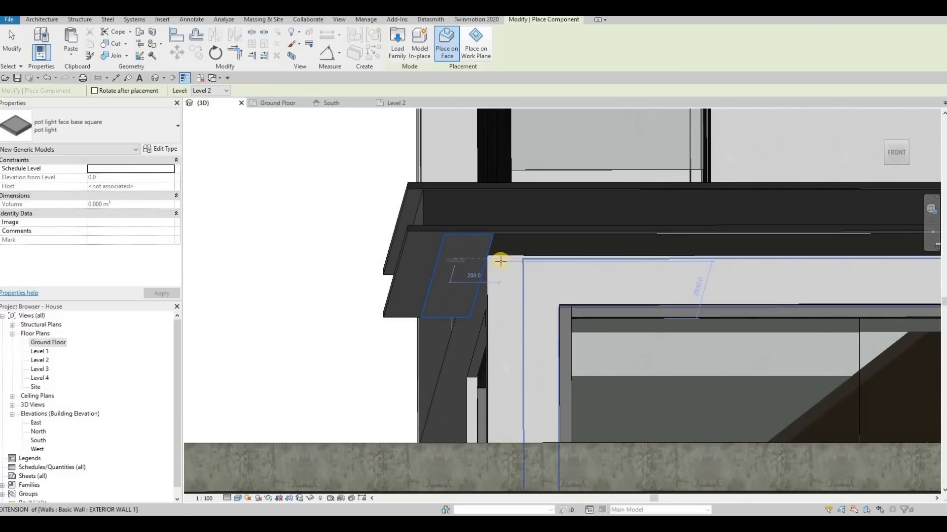
pyautogui.moveTo(617, 281)
pyautogui.keyDown('shift'); pyautogui.mouseDown(button='middle')
pyautogui.moveTo(501, 277)
pyautogui.moveTo(621, 266)
pyautogui.mouseUp(button='middle'); pyautogui.keyUp('shift')
pyautogui.moveTo(841, 315); pyautogui.dragTo(545, 296, button='middle')
pyautogui.moveTo(675, 323); pyautogui.dragTo(512, 327, button='middle')
pyautogui.keyDown('shift'); pyautogui.moveTo(616, 293); pyautogui.dragTo(589, 321, button='middle'); pyautogui.keyUp('shift')
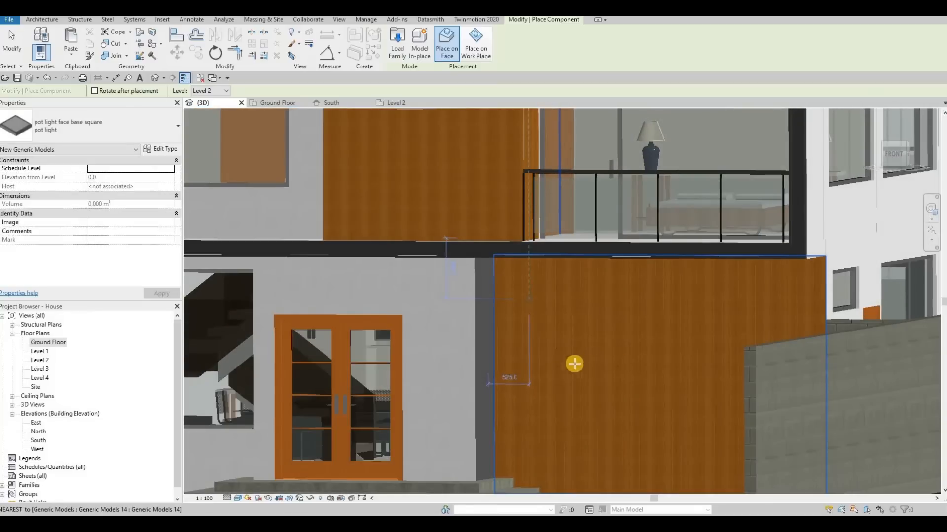
pyautogui.scroll(-3, 574, 363)
pyautogui.press('Escape')
pyautogui.press('Escape')
# Paint the front face of the entrance wall around the double door with the Parking Stripe material.
pyautogui.scroll(-2, 612, 350)
pyautogui.keyDown('shift'); pyautogui.moveTo(627, 371); pyautogui.dragTo(484, 303, button='middle'); pyautogui.keyUp('shift')
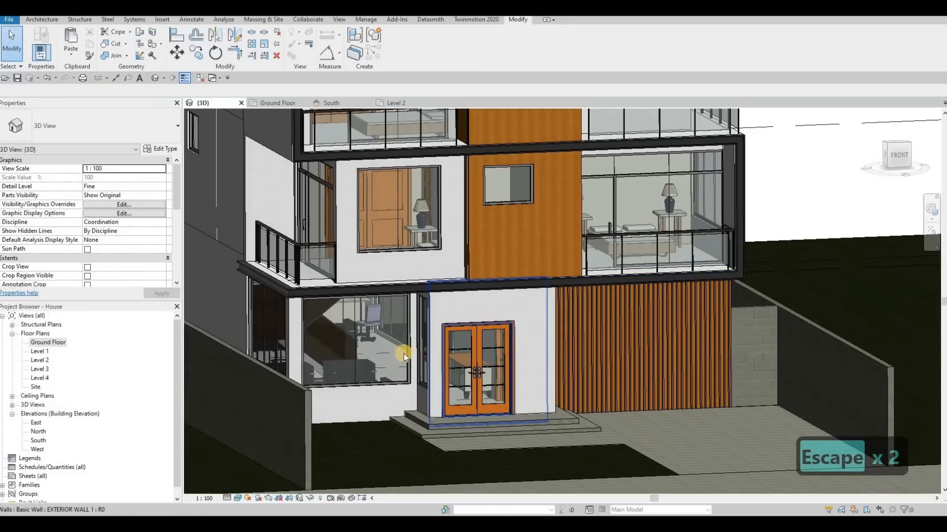
pyautogui.click(31, 21)
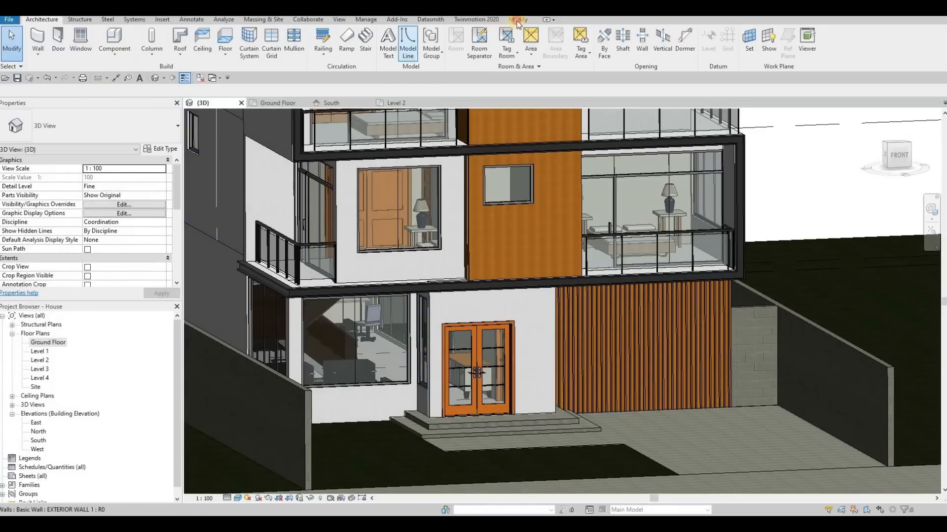
pyautogui.press('Escape')
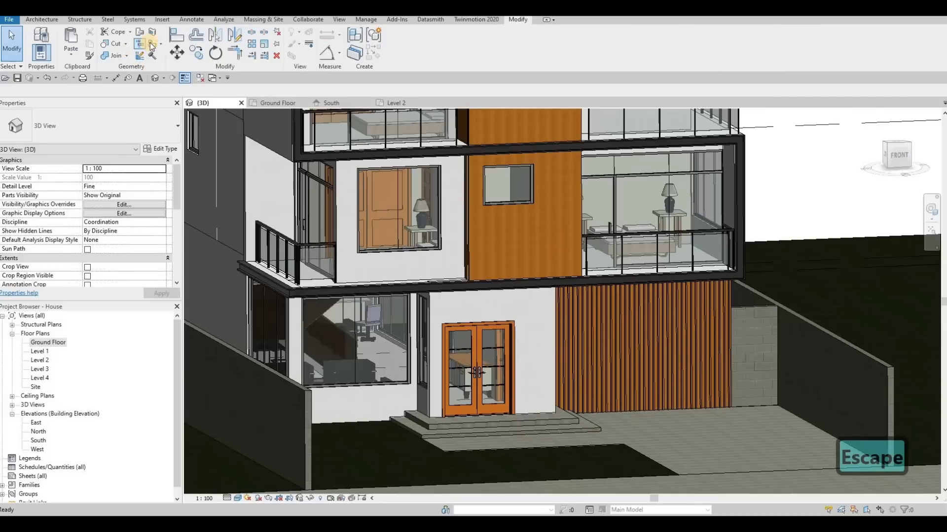
pyautogui.click(151, 46)
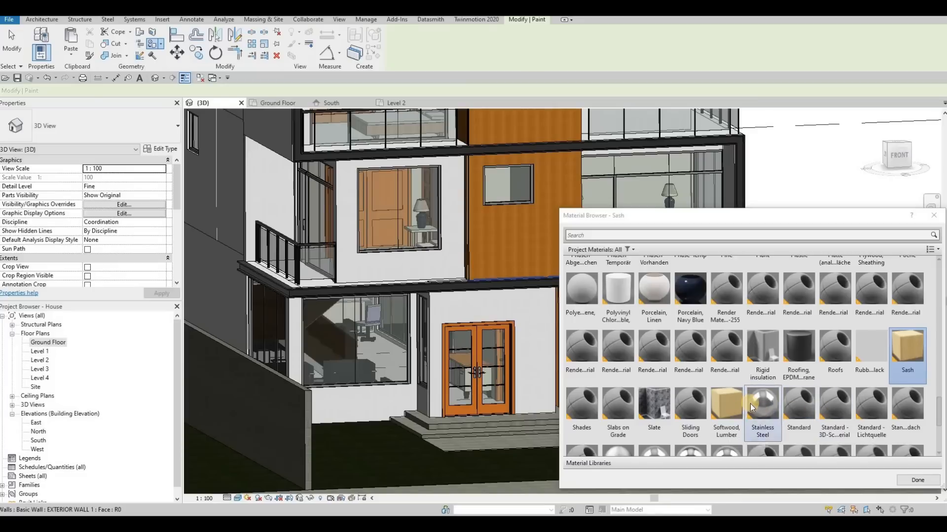
pyautogui.scroll(4, 750, 404)
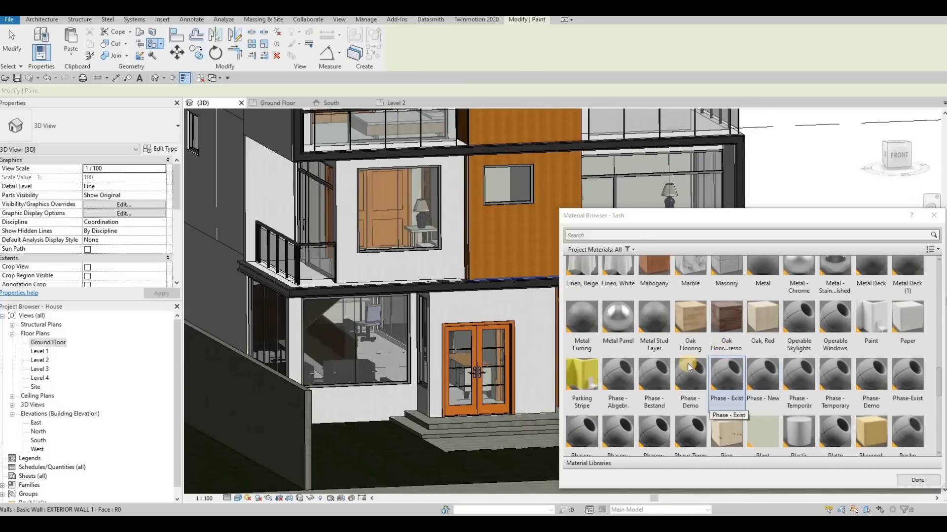
pyautogui.click(590, 381)
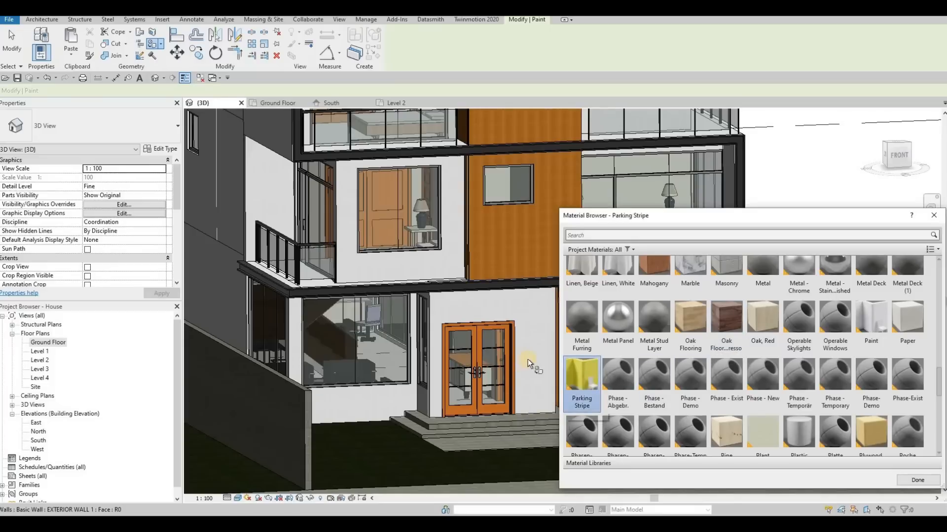
pyautogui.click(410, 355)
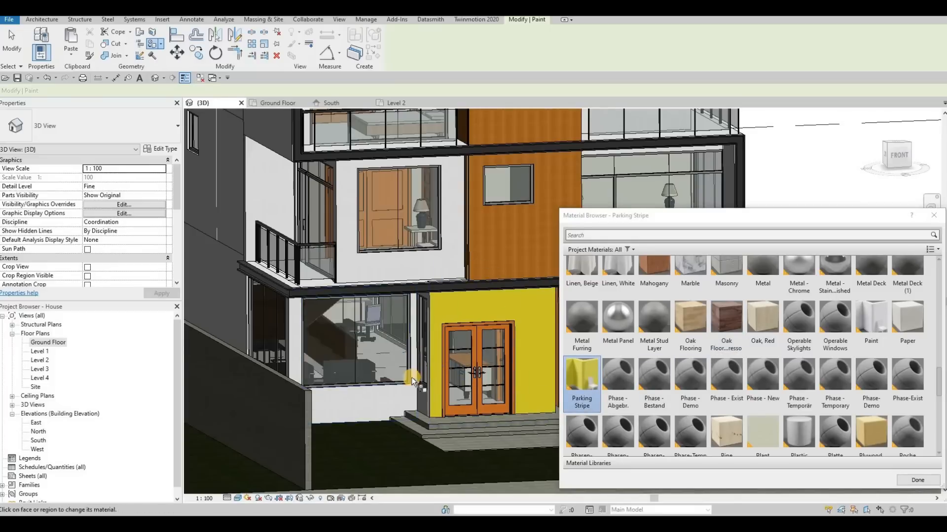
# Paint the entrance wall's side return next to the front window with Parking Stripe and finish painting.
pyautogui.scroll(3, 409, 377)
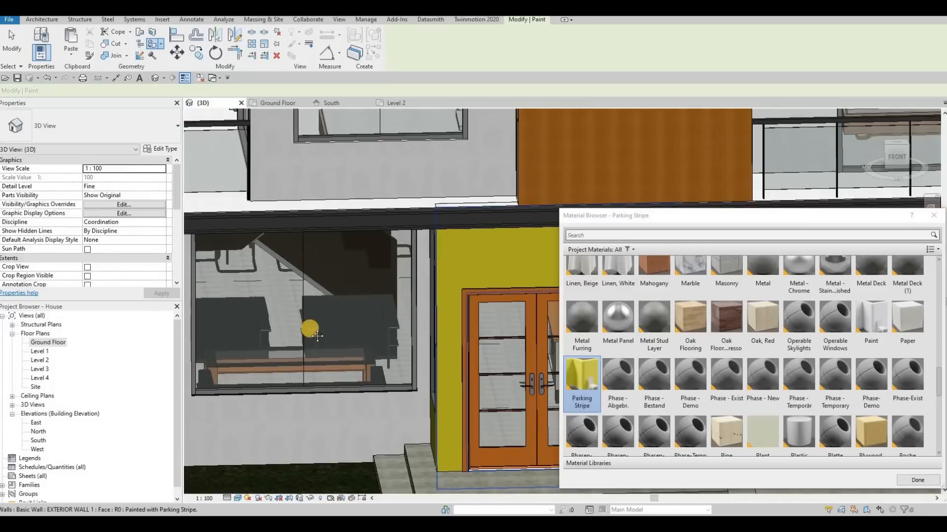
pyautogui.keyDown('shift'); pyautogui.moveTo(493, 356); pyautogui.dragTo(376, 404, button='middle'); pyautogui.keyUp('shift')
pyautogui.click(347, 353)
pyautogui.scroll(-3, 313, 364)
pyautogui.moveTo(313, 371)
pyautogui.keyDown('shift'); pyautogui.mouseDown(button='middle')
pyautogui.moveTo(418, 345)
pyautogui.moveTo(368, 351)
pyautogui.moveTo(405, 378)
pyautogui.mouseUp(button='middle'); pyautogui.keyUp('shift')
pyautogui.press('Escape')
pyautogui.press('Escape')
# Examine the painted entrance wall, the slatted wall and the balcony overhangs from several angles.
pyautogui.scroll(3, 348, 349)
pyautogui.keyDown('shift'); pyautogui.moveTo(348, 349); pyautogui.dragTo(431, 368, button='middle'); pyautogui.keyUp('shift')
pyautogui.moveTo(281, 421); pyautogui.dragTo(395, 366, button='middle')
pyautogui.scroll(-2, 358, 392)
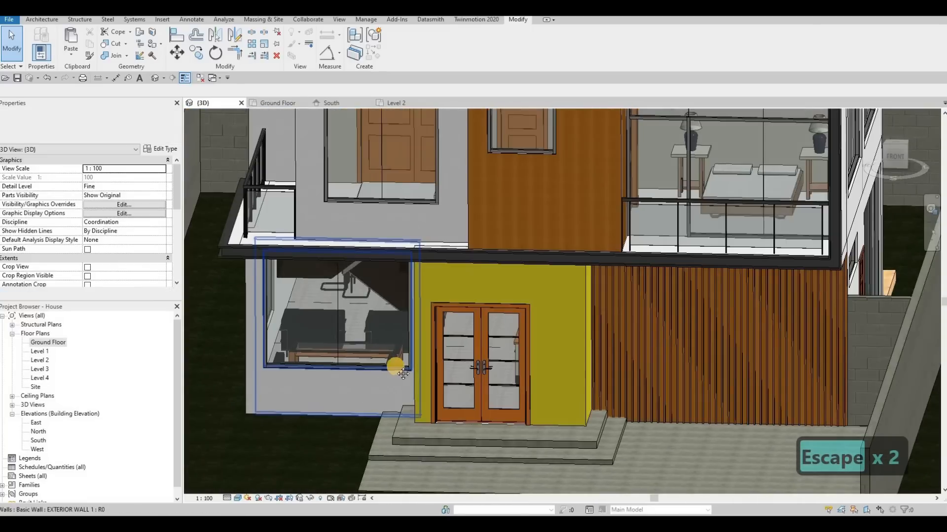
pyautogui.scroll(-2, 375, 378)
pyautogui.moveTo(347, 407); pyautogui.dragTo(376, 378, button='middle')
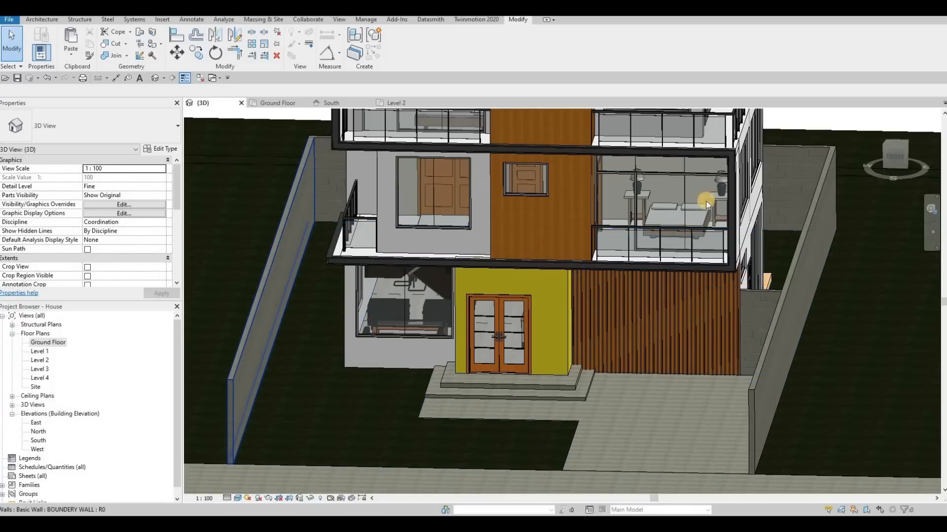
pyautogui.keyDown('shift'); pyautogui.moveTo(777, 293); pyautogui.dragTo(827, 353, button='middle'); pyautogui.keyUp('shift')
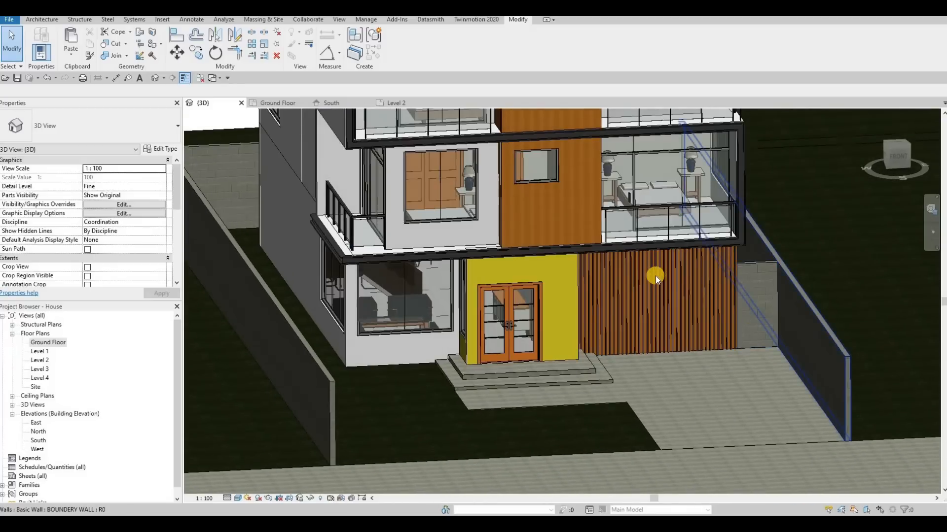
pyautogui.click(656, 276)
pyautogui.keyDown('shift'); pyautogui.moveTo(389, 216); pyautogui.dragTo(589, 210, button='middle'); pyautogui.keyUp('shift')
pyautogui.scroll(5, 543, 180)
pyautogui.moveTo(380, 151); pyautogui.dragTo(534, 151, button='middle')
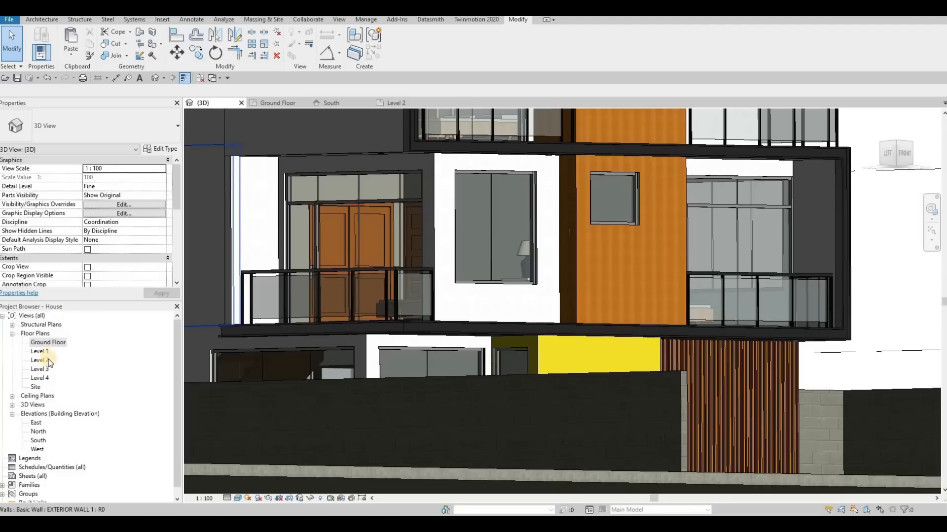
# In the Level 1 ceiling plan, nudge the pot light in front of the slatted wall slightly left and up.
pyautogui.click(12, 397)
pyautogui.doubleClick(39, 414)
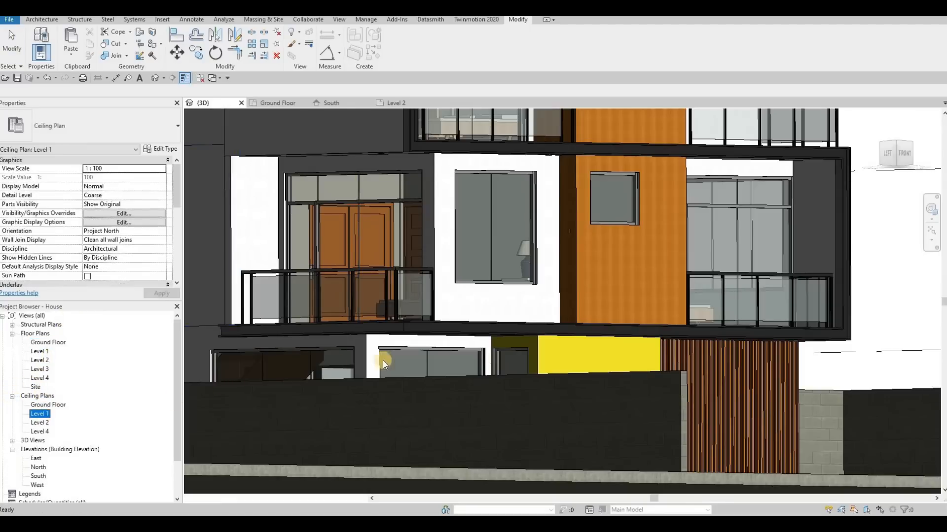
pyautogui.scroll(4, 591, 335)
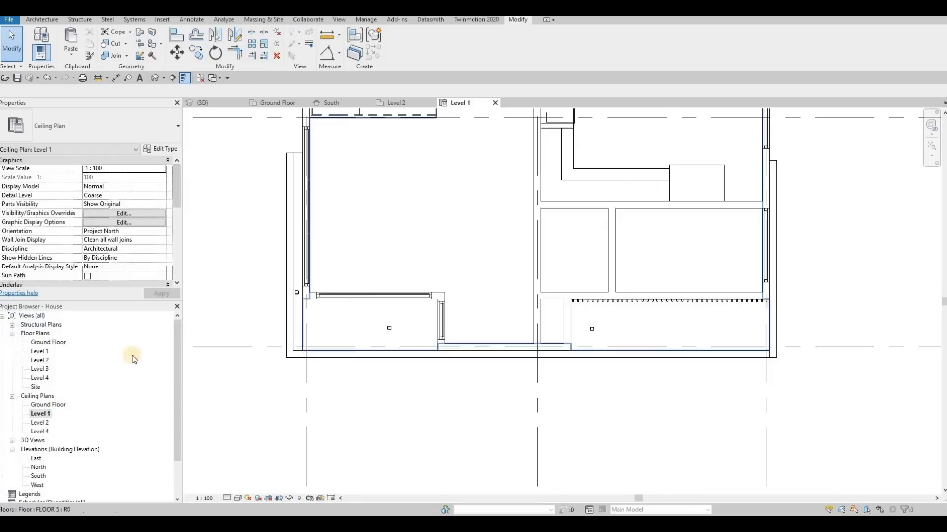
pyautogui.scroll(3, 480, 364)
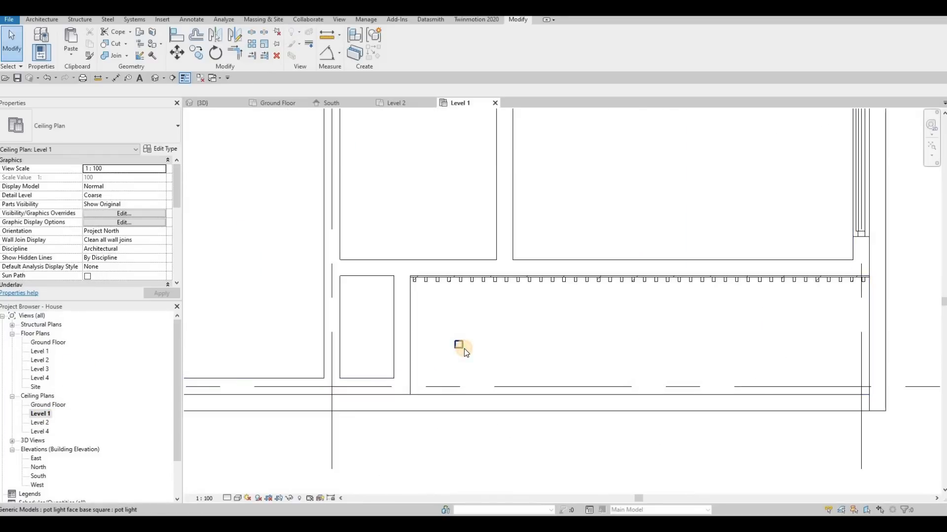
pyautogui.click(463, 348)
pyautogui.press('Up')
pyautogui.press('Up')
pyautogui.press('Left')
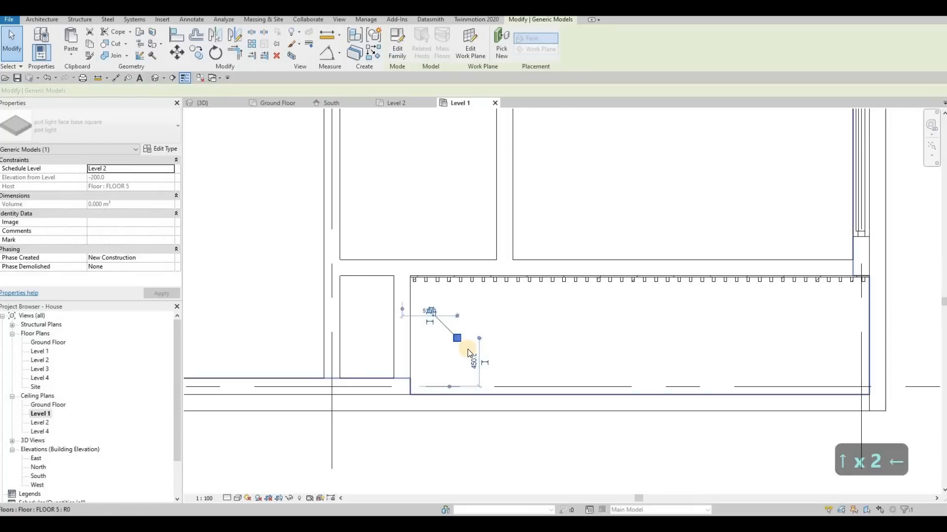
pyautogui.press('Up')
pyautogui.press('Up')
pyautogui.press('Up')
# Copy the slatted wall's pot light 1000 mm to the right, parallel to the wall.
pyautogui.press('c')
pyautogui.press('o')
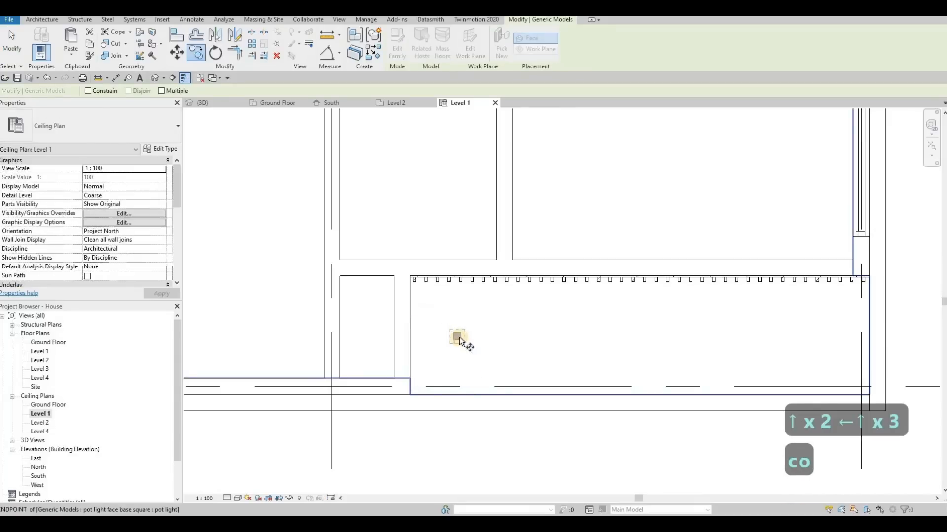
pyautogui.click(458, 337)
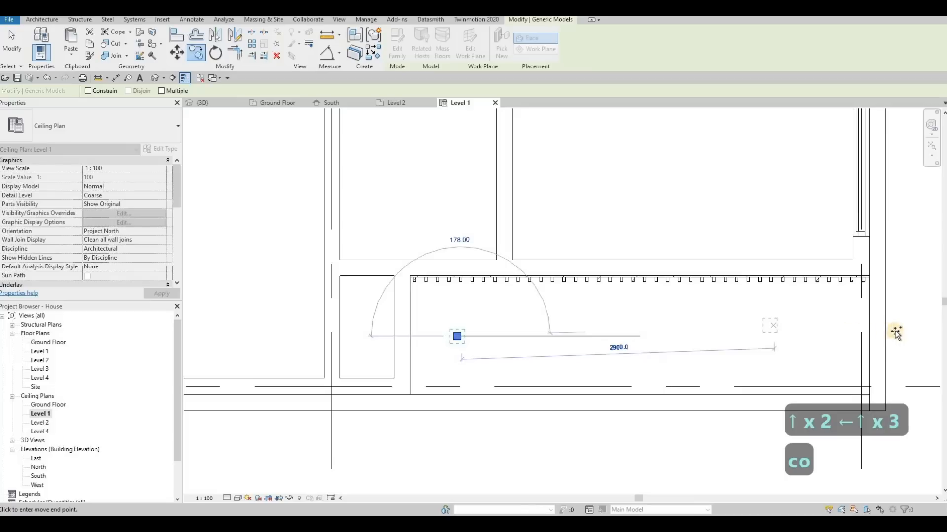
pyautogui.write('1000')
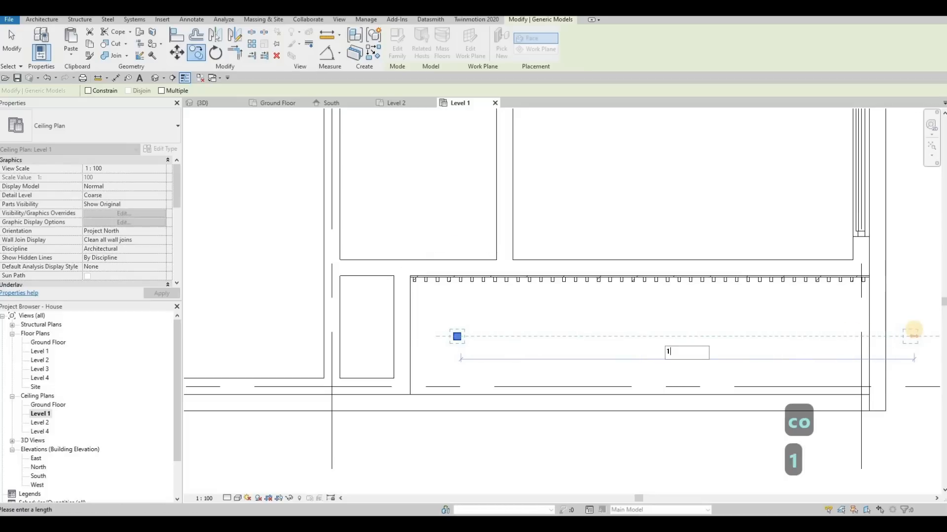
pyautogui.press('Return')
pyautogui.press('1')
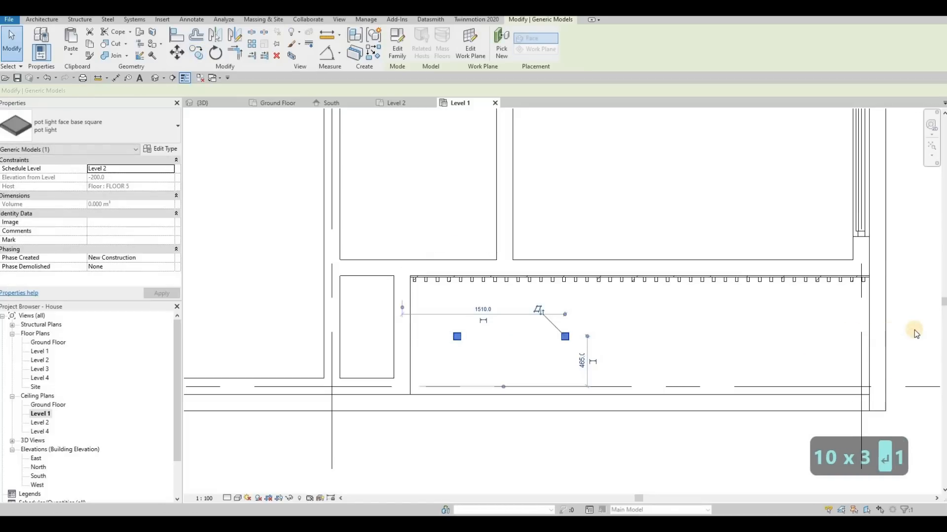
pyautogui.press('c')
pyautogui.press('o')
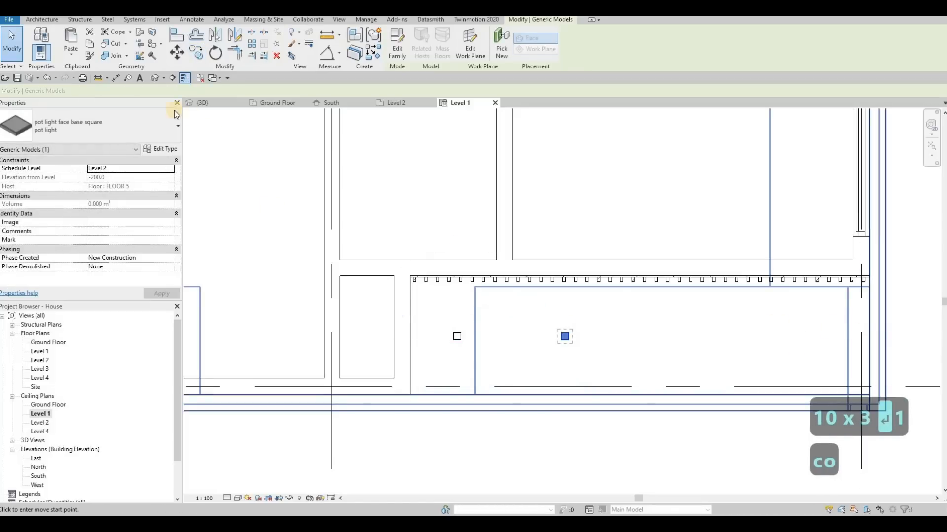
pyautogui.click(561, 333)
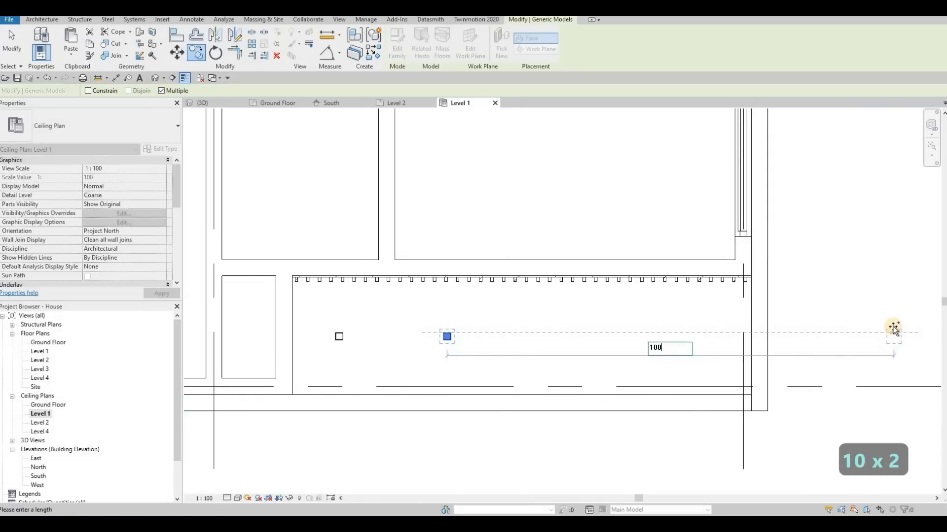
pyautogui.press('Return')
pyautogui.hotkey('ctrl', 'z')
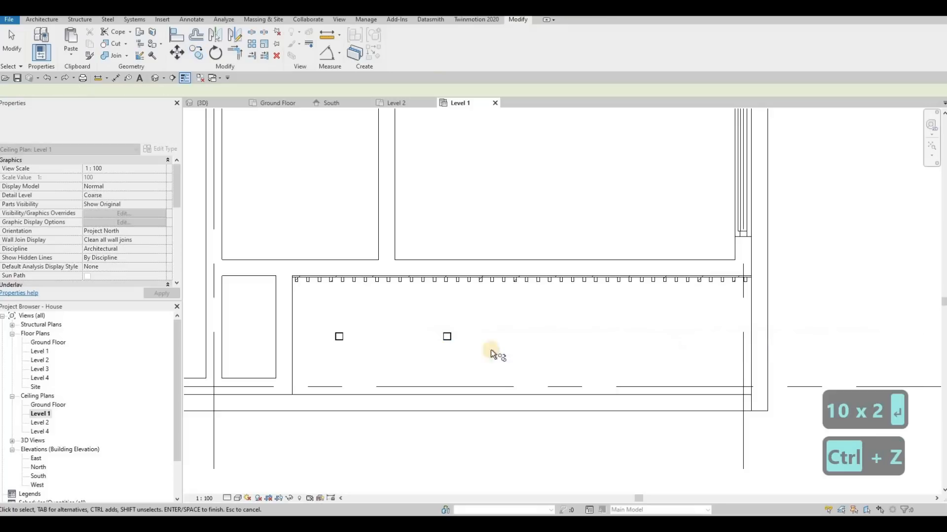
pyautogui.press('Escape')
pyautogui.press('Escape')
# Make three more copies of the second pot light to the right at 1000 mm spacing along the slatted wall.
pyautogui.click(447, 337)
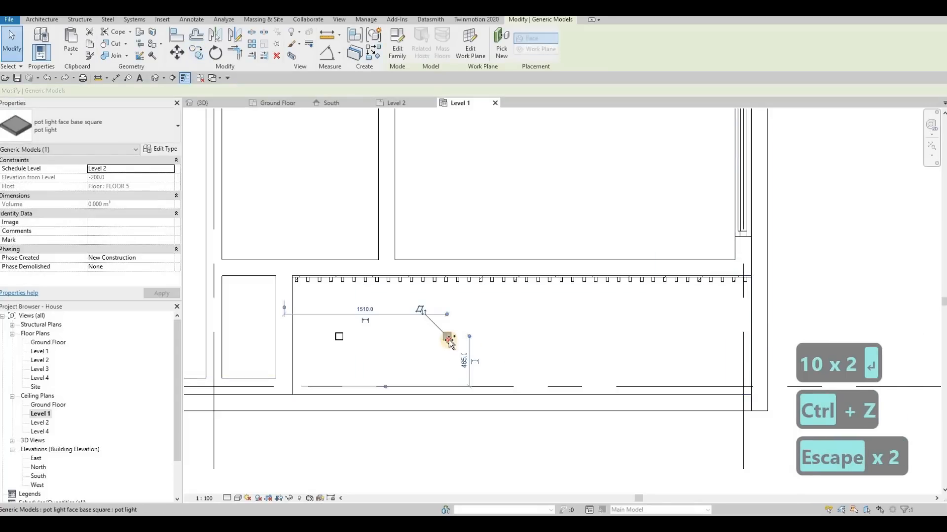
pyautogui.press('c')
pyautogui.press('o')
pyautogui.click(446, 337)
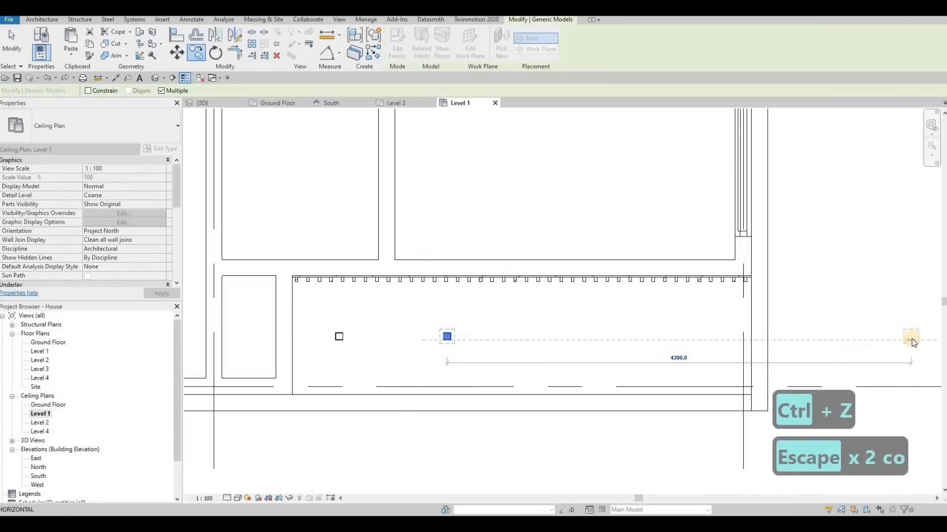
pyautogui.write('1000')
pyautogui.press('Return')
pyautogui.write('100')
pyautogui.press('Return')
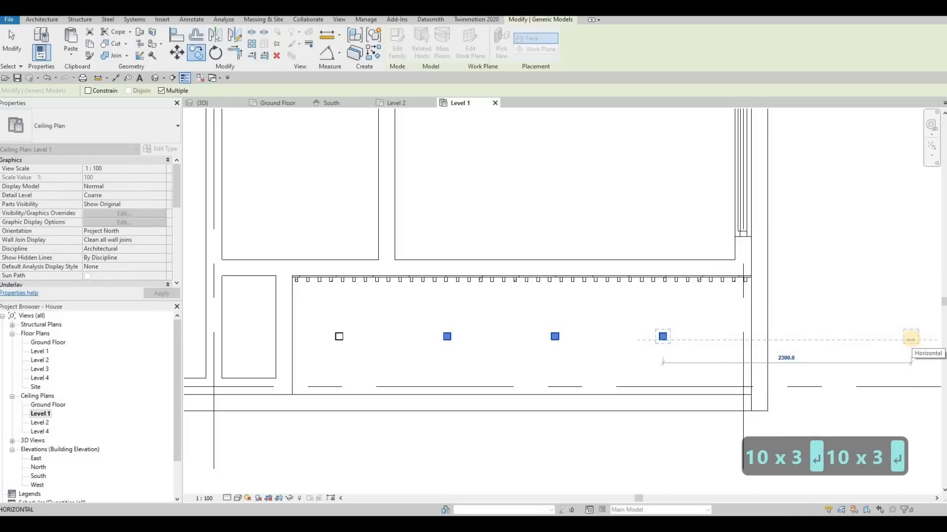
pyautogui.write('100')
pyautogui.press('Return')
pyautogui.press('Escape')
pyautogui.press('Escape')
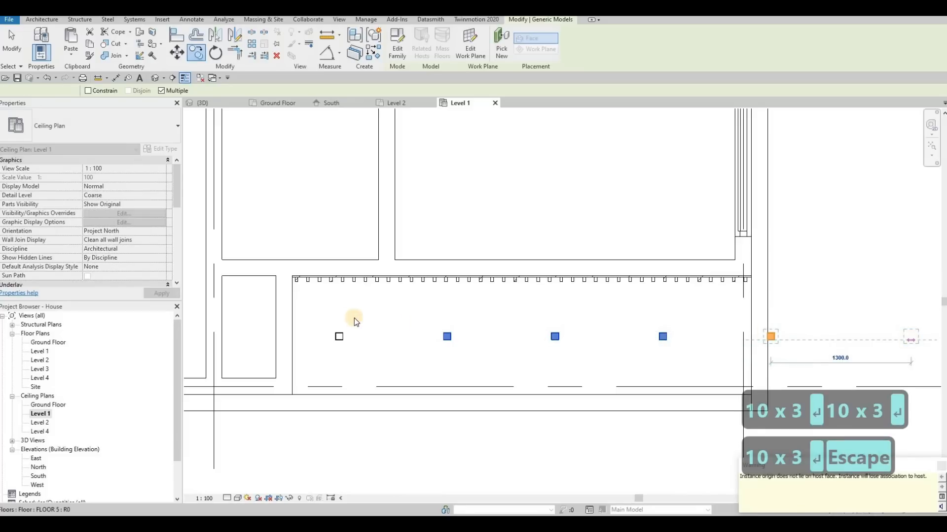
# Shift the row of five pot lights left so it sits evenly within the overhang in front of the slatted wall.
pyautogui.moveTo(318, 307); pyautogui.dragTo(795, 372)
pyautogui.press('Left')
pyautogui.press('Left')
pyautogui.press('Left')
pyautogui.press('Left')
pyautogui.press('Left')
pyautogui.press('Left')
pyautogui.press('Left')
pyautogui.press('Left')
pyautogui.press('Left')
pyautogui.press('Left')
pyautogui.press('Left')
pyautogui.press('Left')
pyautogui.press('Left')
pyautogui.press('Left')
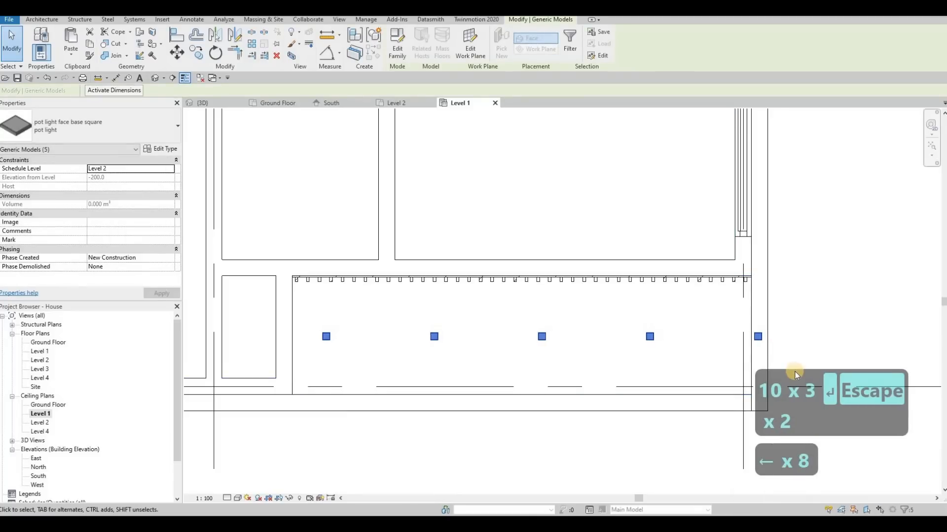
pyautogui.press('Left')
pyautogui.press('Left')
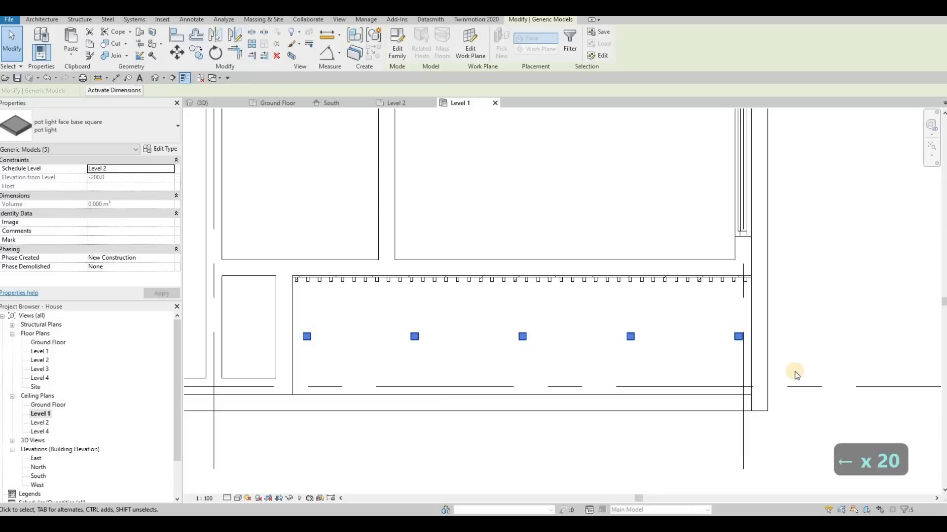
pyautogui.press('Down')
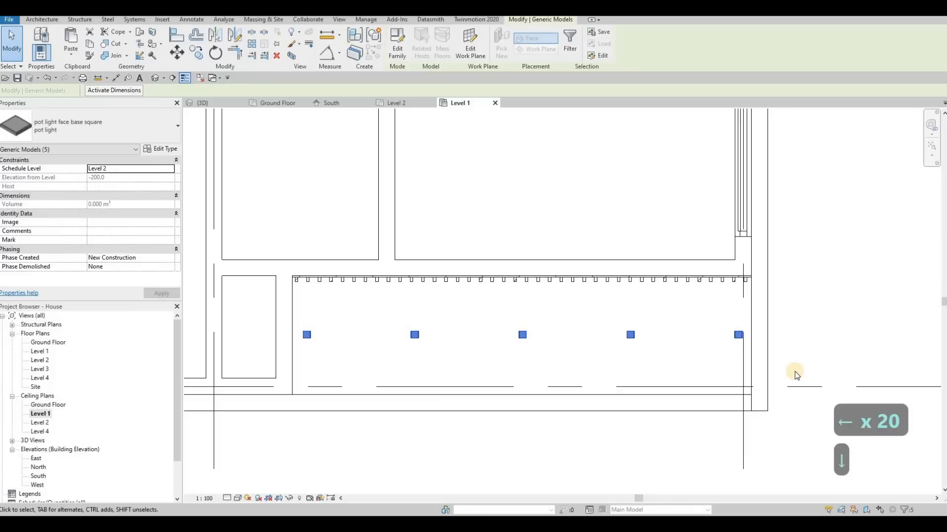
pyautogui.press('Up')
pyautogui.press('Up')
pyautogui.press('Down')
pyautogui.press('Escape')
pyautogui.scroll(-1, 597, 344)
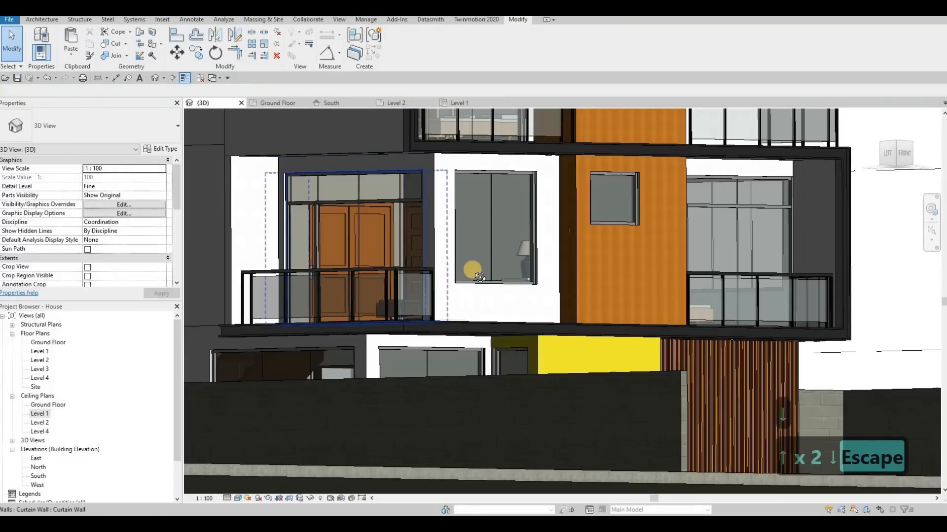
# Align the pot light over the left front recess in the Level 1 ceiling plan with the slatted wall's row of lights.
pyautogui.keyDown('shift'); pyautogui.moveTo(473, 268); pyautogui.dragTo(785, 334, button='middle'); pyautogui.keyUp('shift')
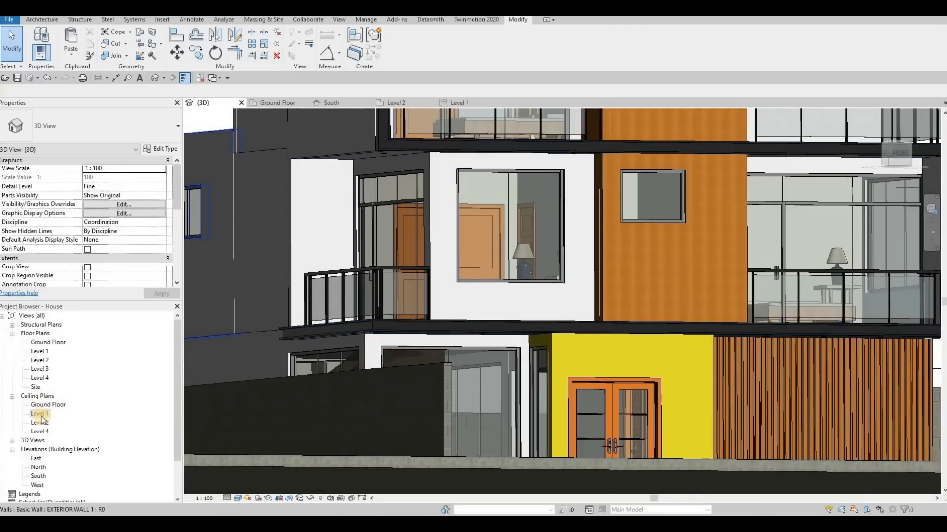
pyautogui.doubleClick(90, 412)
pyautogui.scroll(-3, 454, 359)
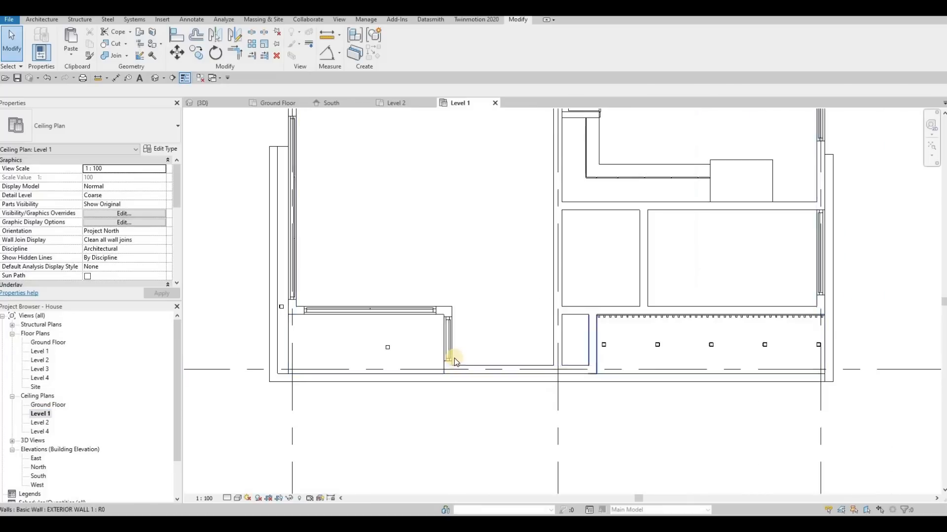
pyautogui.scroll(3, 485, 362)
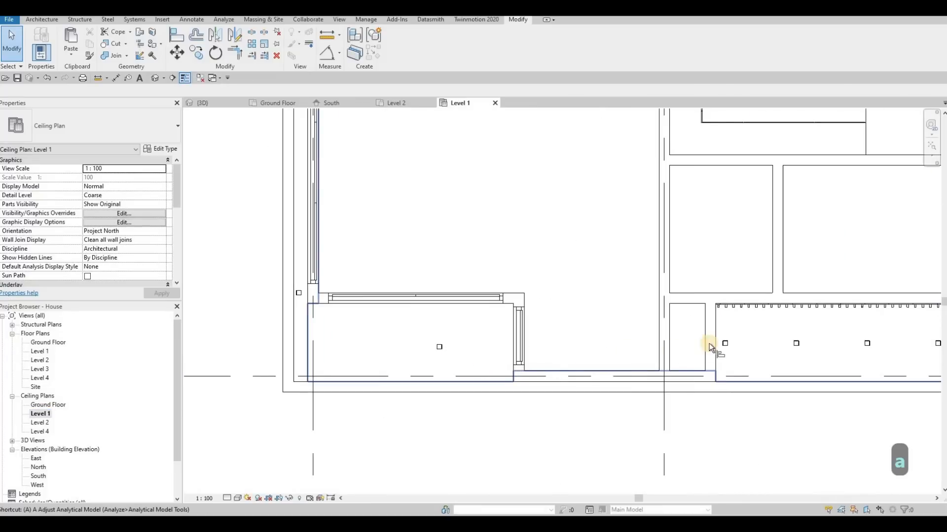
pyautogui.scroll(1, 729, 342)
pyautogui.press('l')
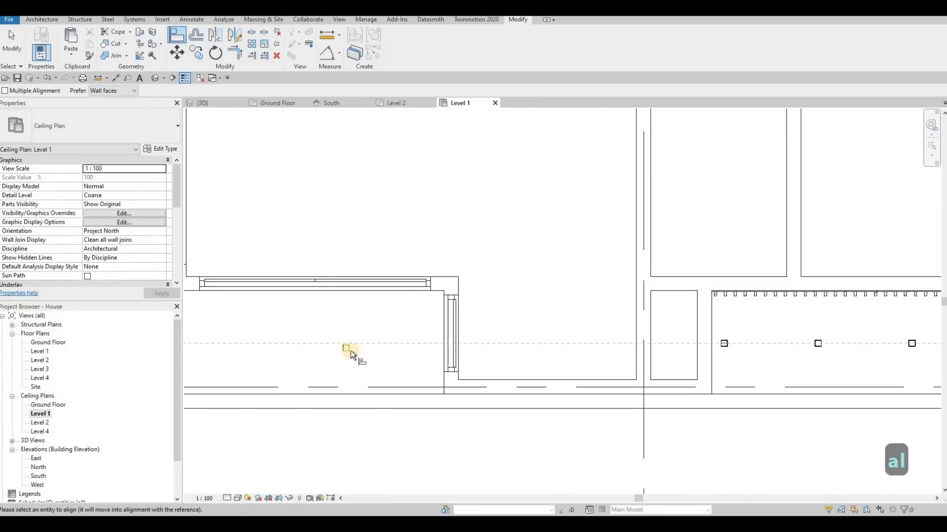
pyautogui.press('Escape')
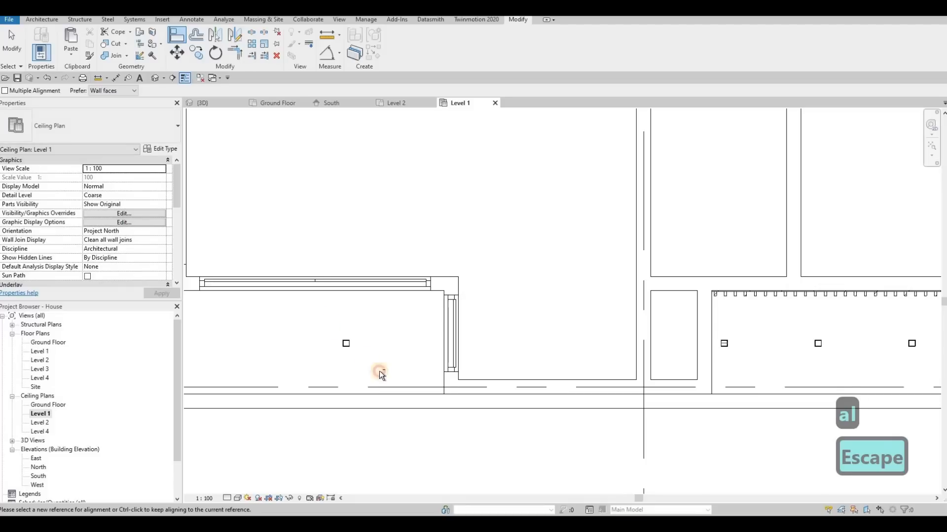
pyautogui.press('Escape')
# Move the aligned pot light close to the recess's side window and copy it three times leftward at 1000 mm spacing.
pyautogui.moveTo(345, 345); pyautogui.dragTo(422, 349)
pyautogui.press('c')
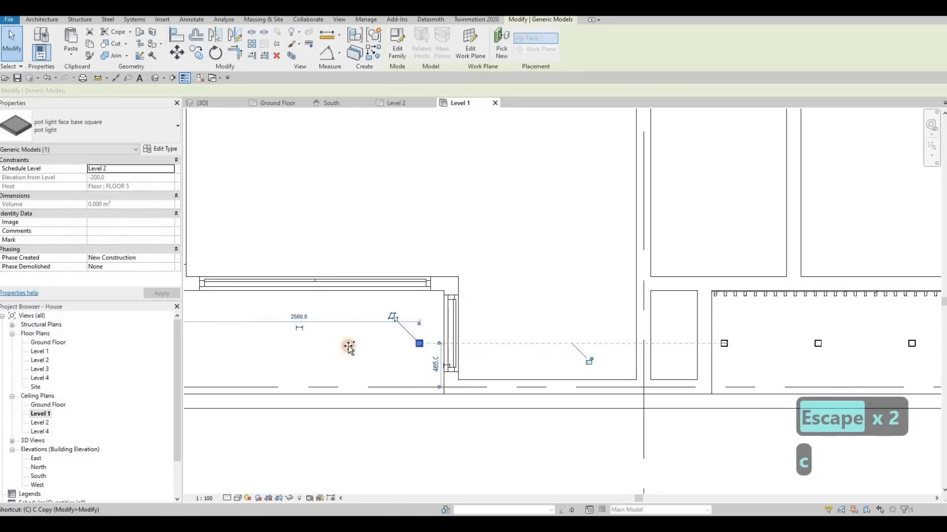
pyautogui.press('o')
pyautogui.click(420, 345)
pyautogui.moveTo(205, 351); pyautogui.dragTo(324, 355, button='middle')
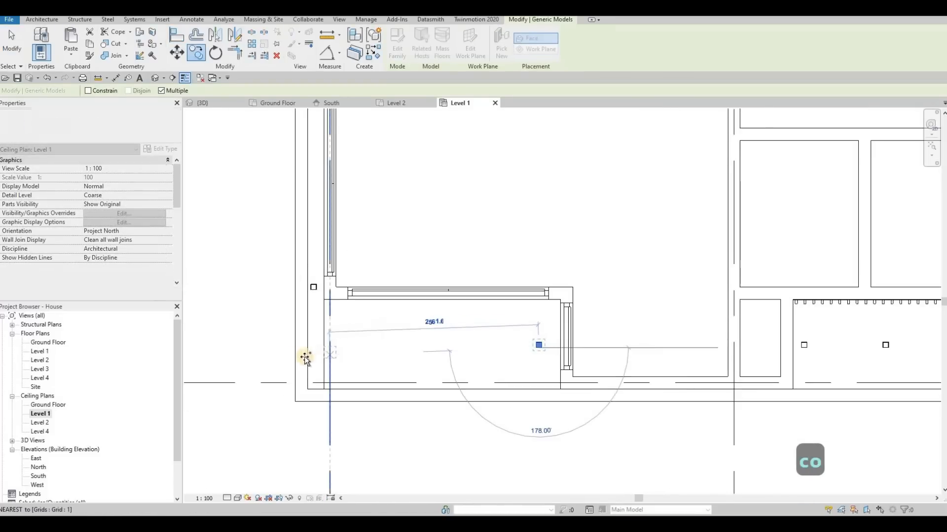
pyautogui.write('1000')
pyautogui.press('Return')
pyautogui.write('10')
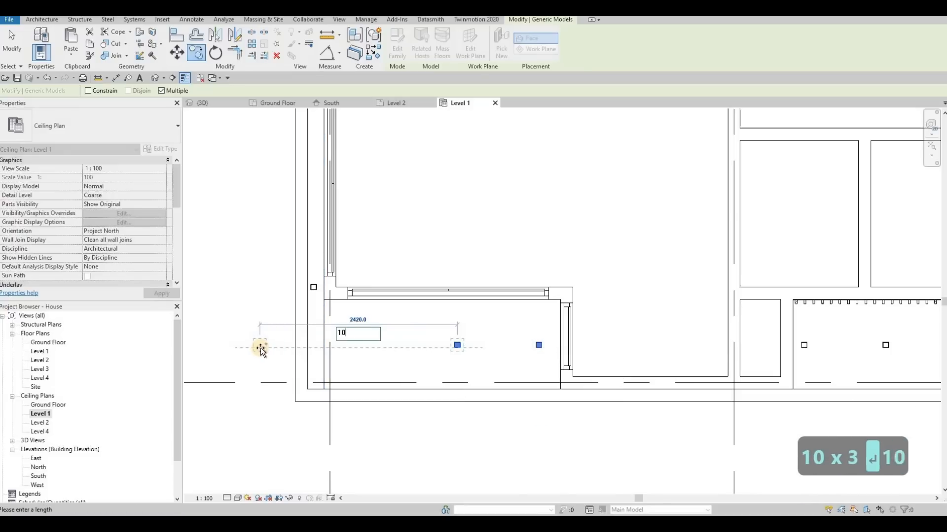
pyautogui.write('00')
pyautogui.press('Return')
pyautogui.write('10')
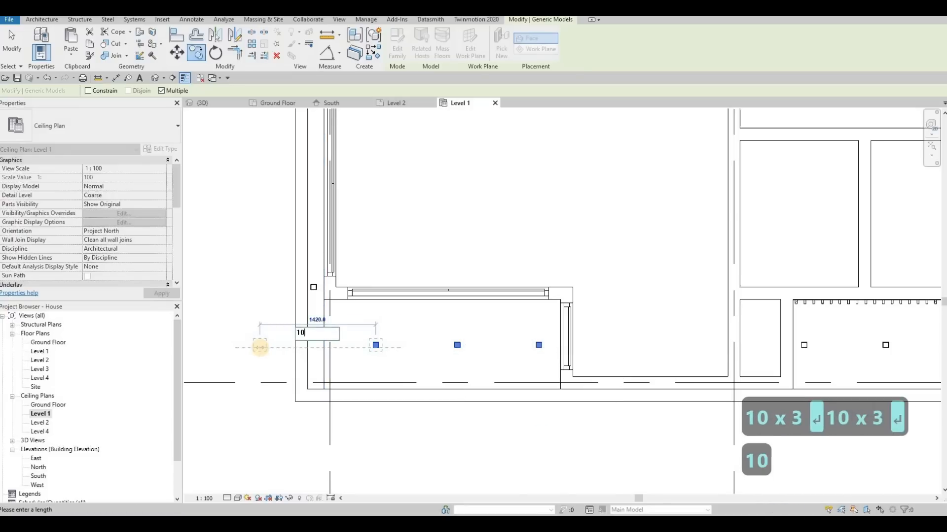
pyautogui.press('Return')
pyautogui.press('Escape')
pyautogui.press('Escape')
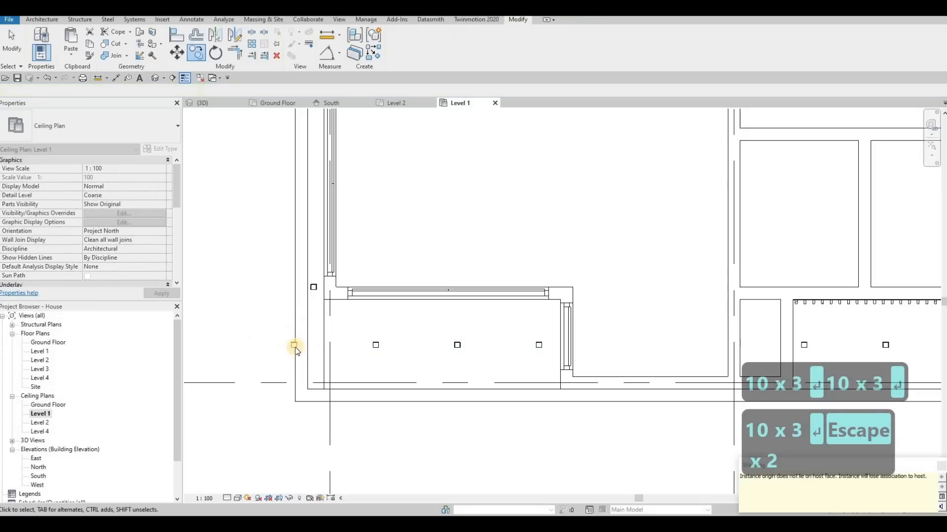
# Delete the copy lying outside the recess and shift the remaining three pot lights left to centre them in it.
pyautogui.click(294, 346)
pyautogui.press('Delete')
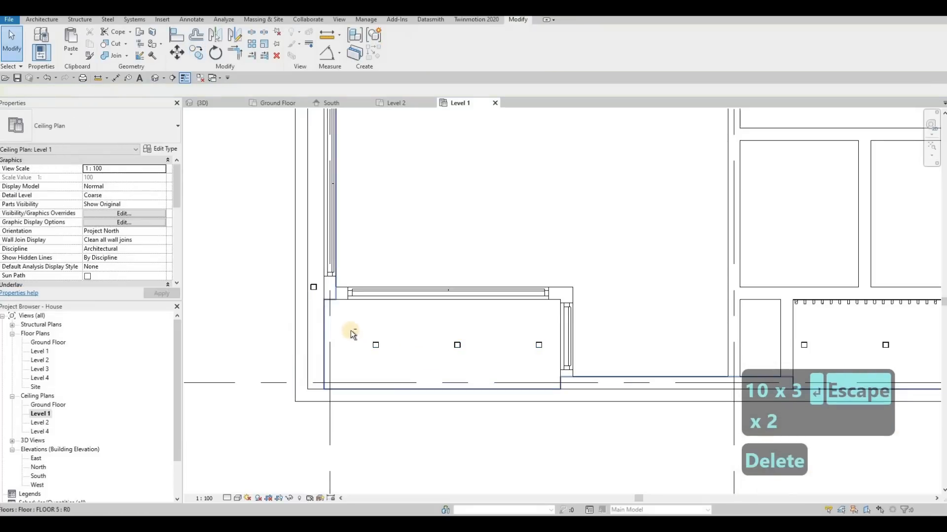
pyautogui.moveTo(349, 330); pyautogui.dragTo(556, 366)
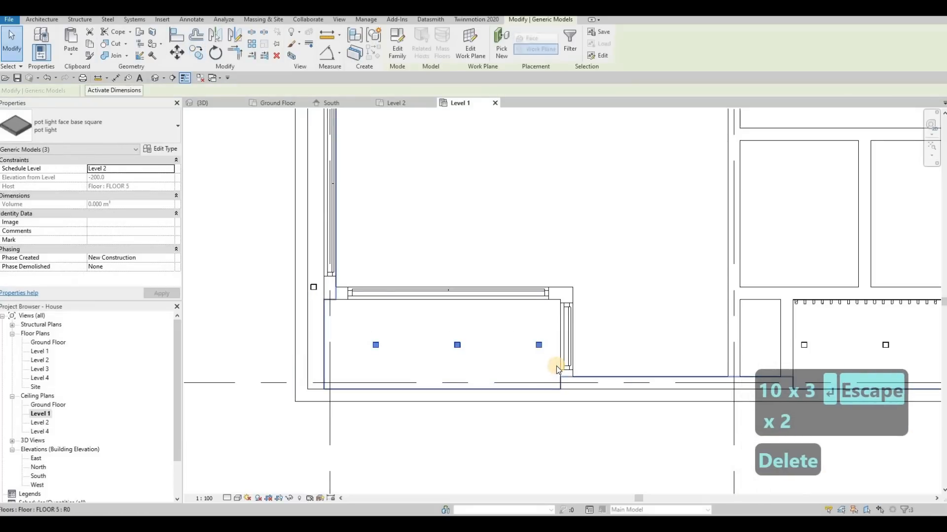
pyautogui.press('Left')
pyautogui.press('Left')
pyautogui.press('Left')
pyautogui.press('Left')
pyautogui.press('Left')
pyautogui.press('Left')
pyautogui.press('Left')
pyautogui.press('Left')
pyautogui.press('Left')
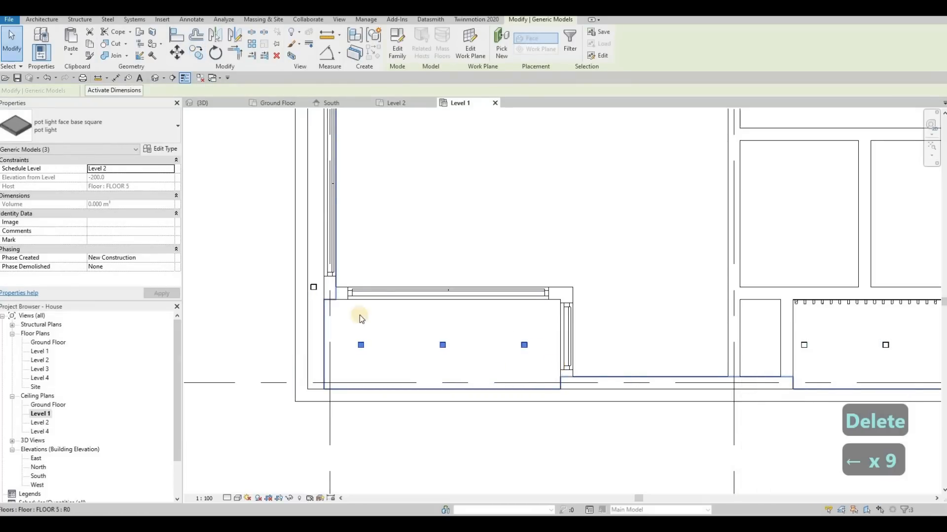
pyautogui.press('Escape')
pyautogui.moveTo(312, 286); pyautogui.dragTo(398, 341, button='middle')
pyautogui.press('Escape')
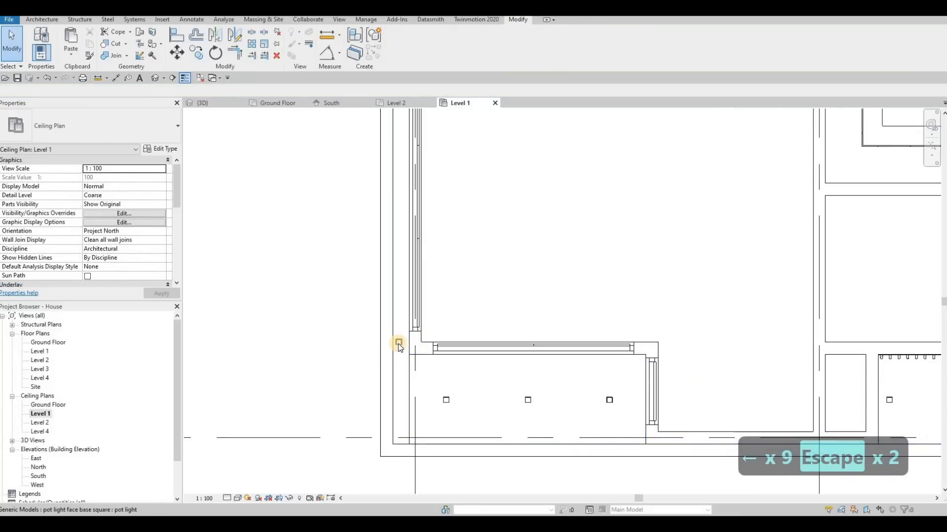
# Nudge the pot light under the left side overhang upward and slightly right, centring it in the narrow strip.
pyautogui.click(398, 344)
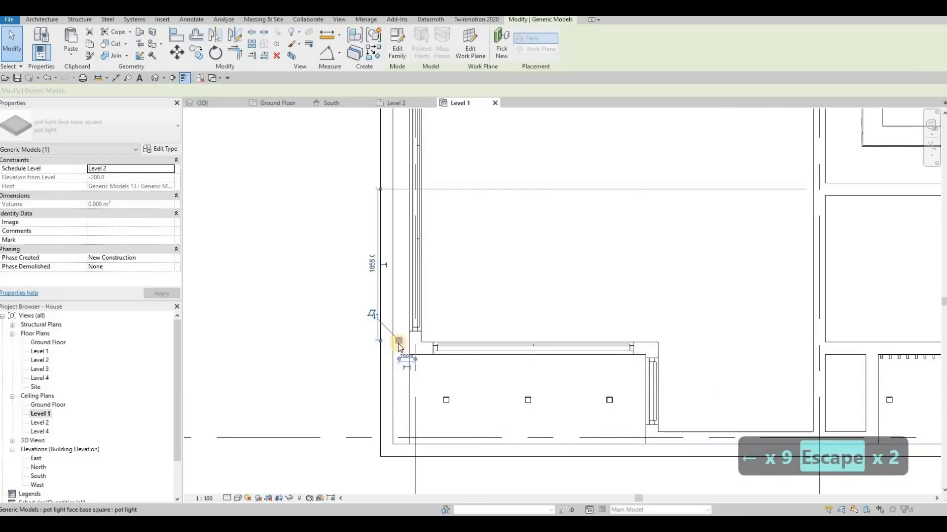
pyautogui.press('Up')
pyautogui.press('Up')
pyautogui.press('Up')
pyautogui.press('Up')
pyautogui.press('Up')
pyautogui.press('Up')
pyautogui.press('Right')
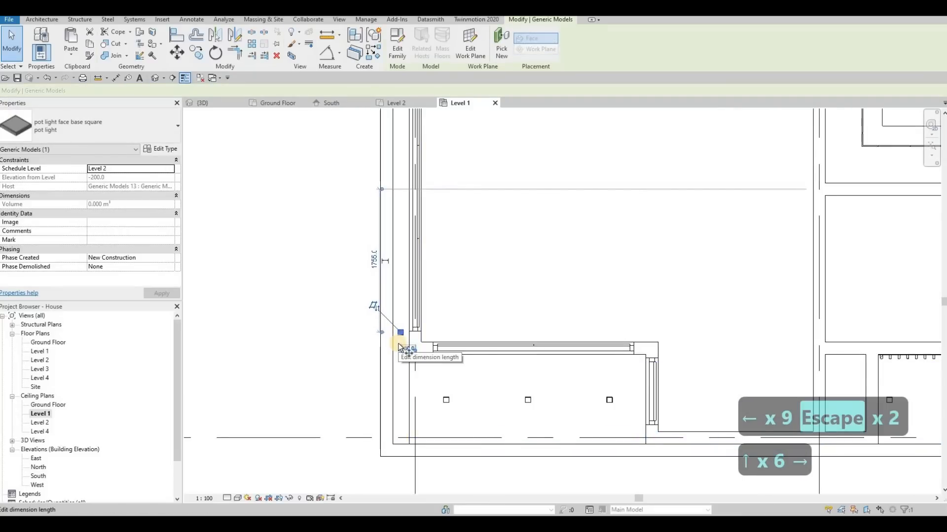
# Copy the side overhang's pot light upward along the strip at 1000 mm spacing.
pyautogui.press('c')
pyautogui.press('o')
pyautogui.keyDown('ctrl'); pyautogui.scroll(3, 397, 270); pyautogui.keyUp('ctrl')
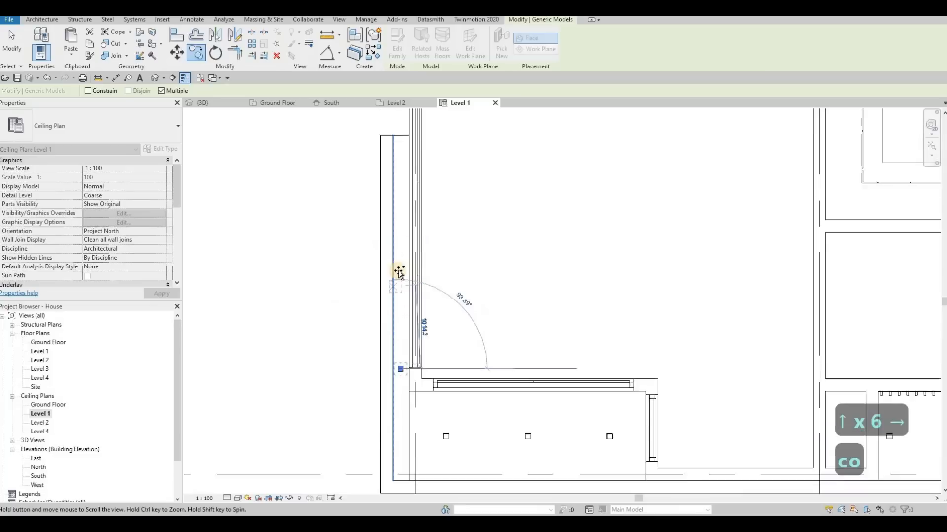
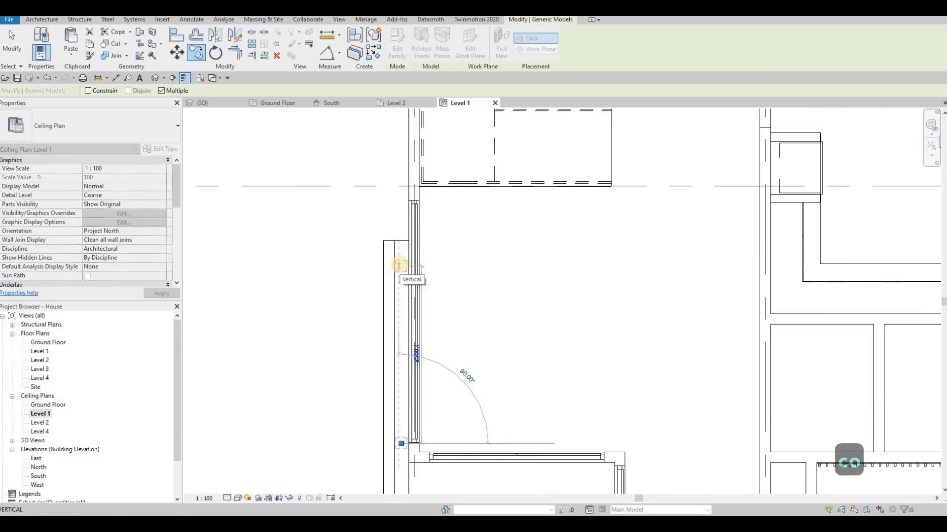
pyautogui.write('1000')
pyautogui.press('Return')
pyautogui.write('1000')
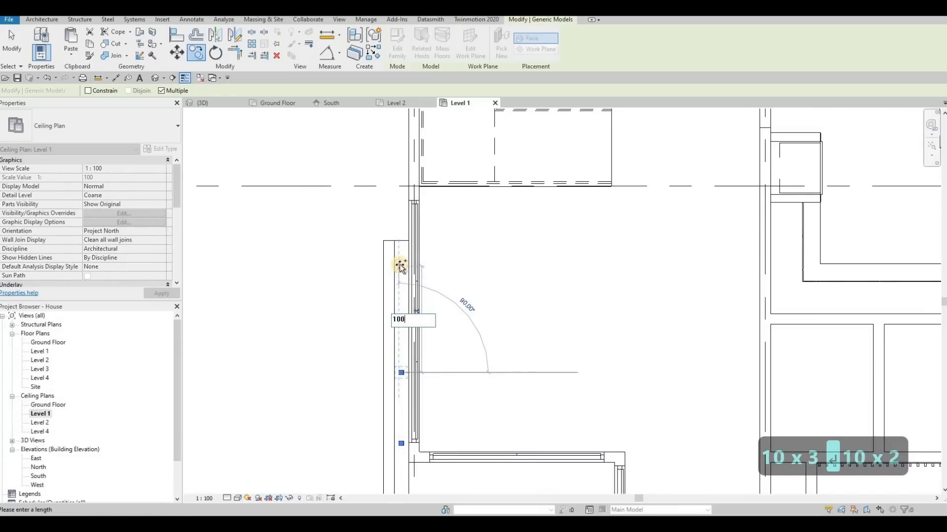
# Copy the pot light another 1000 mm upward along the narrow ceiling strip and end the copying.
pyautogui.press('Return')
pyautogui.write('1')
pyautogui.press('Escape')
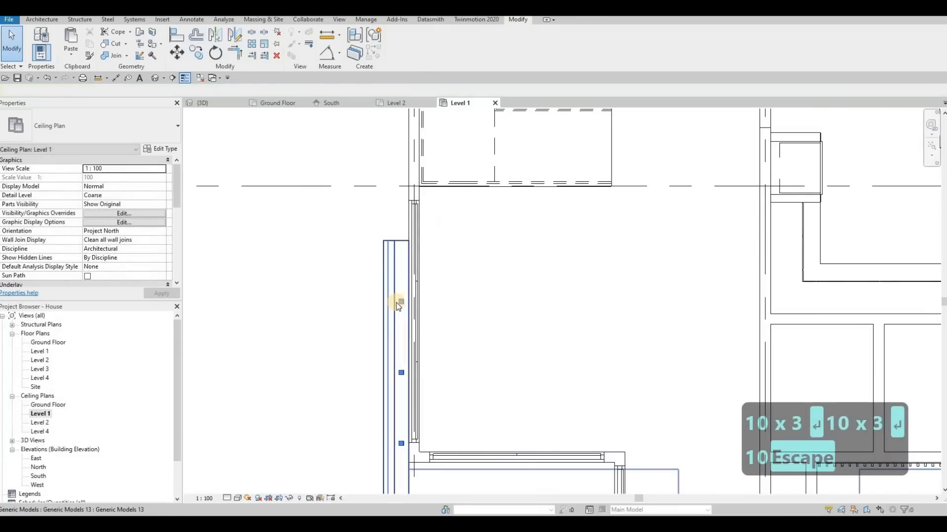
# Select the three pot lights in the narrow strip beside the curtain wall and nudge them upward together.
pyautogui.click(402, 302)
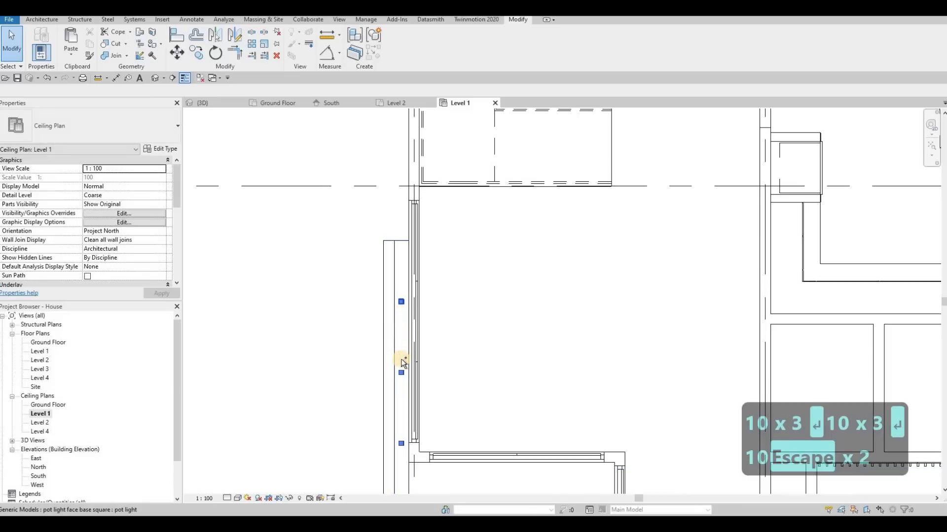
pyautogui.keyDown('ctrl'); pyautogui.click(401, 443); pyautogui.keyUp('ctrl')
pyautogui.keyDown('ctrl'); pyautogui.click(404, 445); pyautogui.keyUp('ctrl')
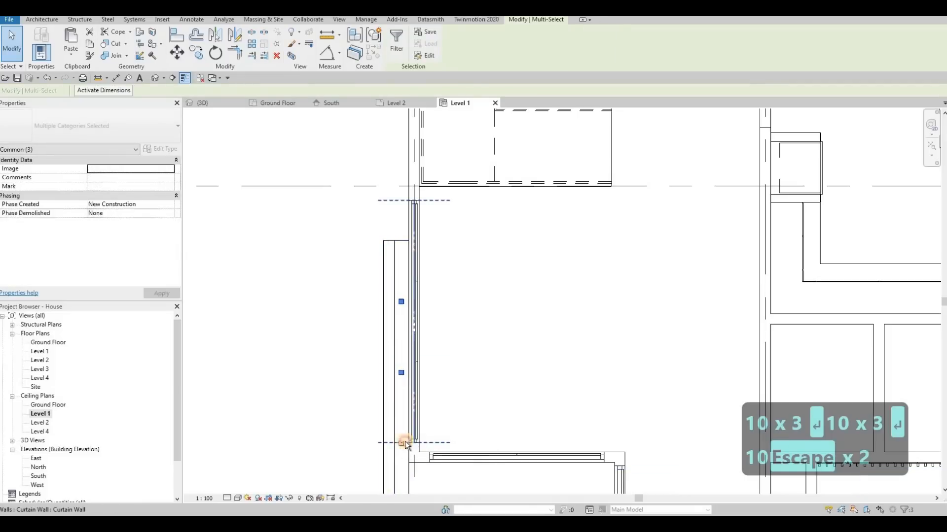
pyautogui.keyDown('shift'); pyautogui.click(401, 445); pyautogui.keyUp('shift')
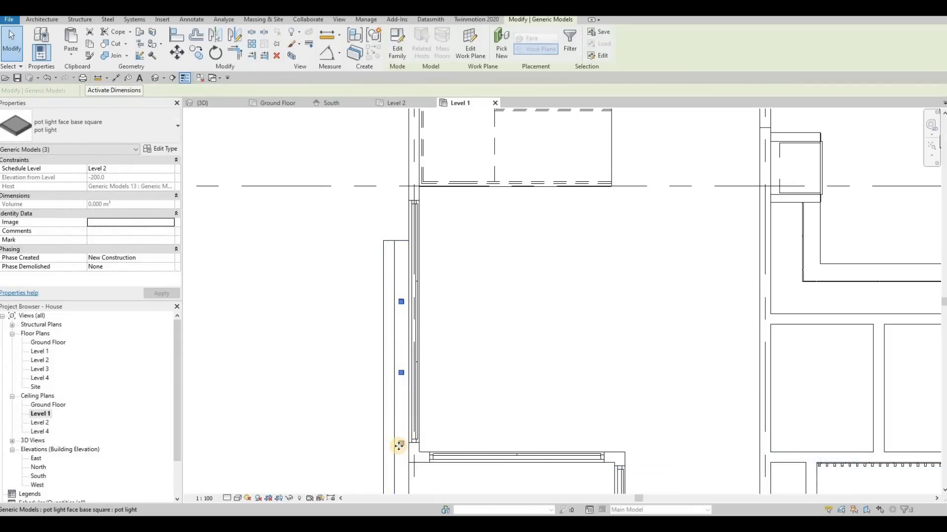
pyautogui.press('Up')
pyautogui.press('Up')
pyautogui.press('Up')
pyautogui.press('Up')
pyautogui.press('Escape')
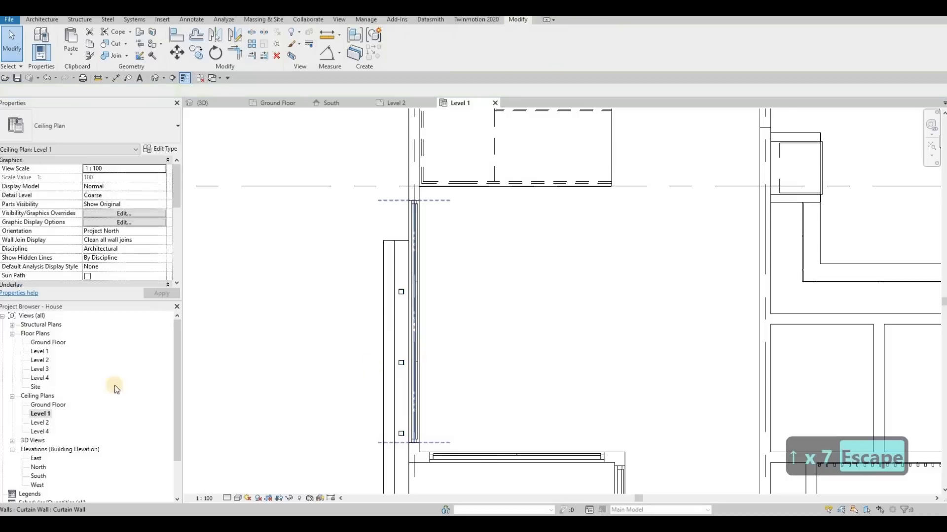
# Open the Level 2 ceiling plan at the lower-left corner of the house.
pyautogui.doubleClick(38, 423)
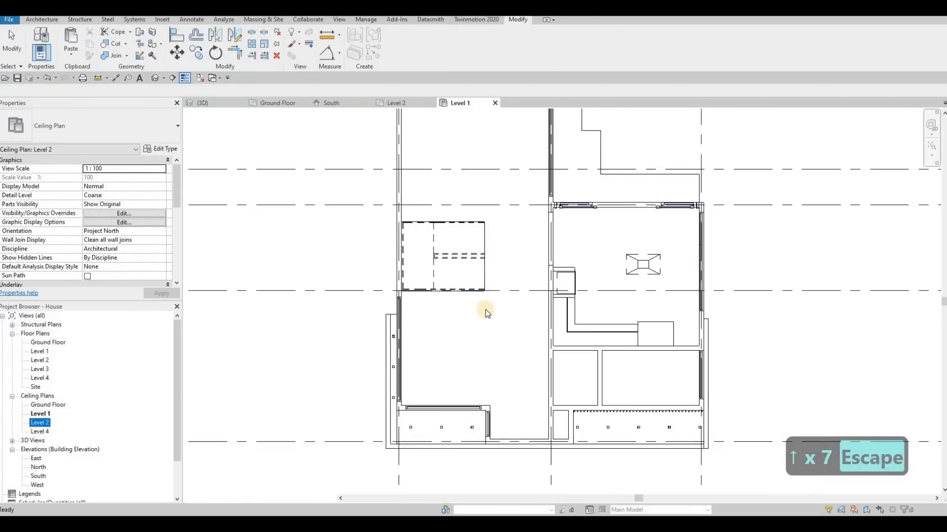
pyautogui.scroll(5, 367, 350)
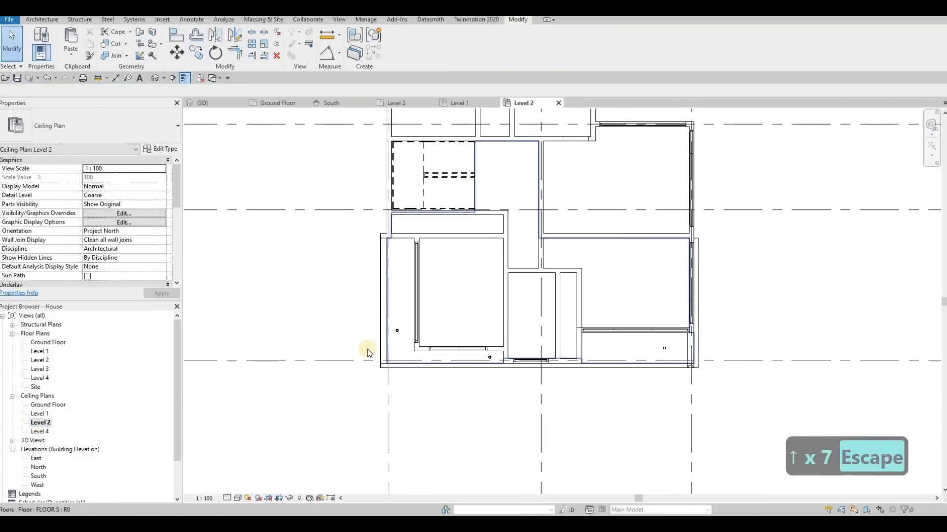
pyautogui.click(379, 392)
pyautogui.scroll(-2, 378, 395)
pyautogui.press('Escape')
pyautogui.click(378, 394)
pyautogui.press('Escape')
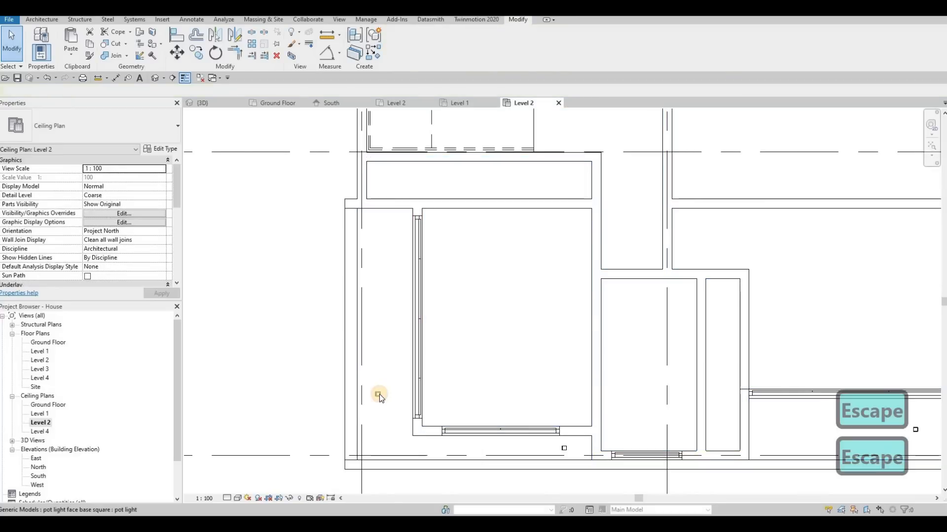
# Move the pot light in the left strip up to its upper end, about 3300 mm from the lower wall.
pyautogui.click(379, 394)
pyautogui.press('m')
pyautogui.press('v')
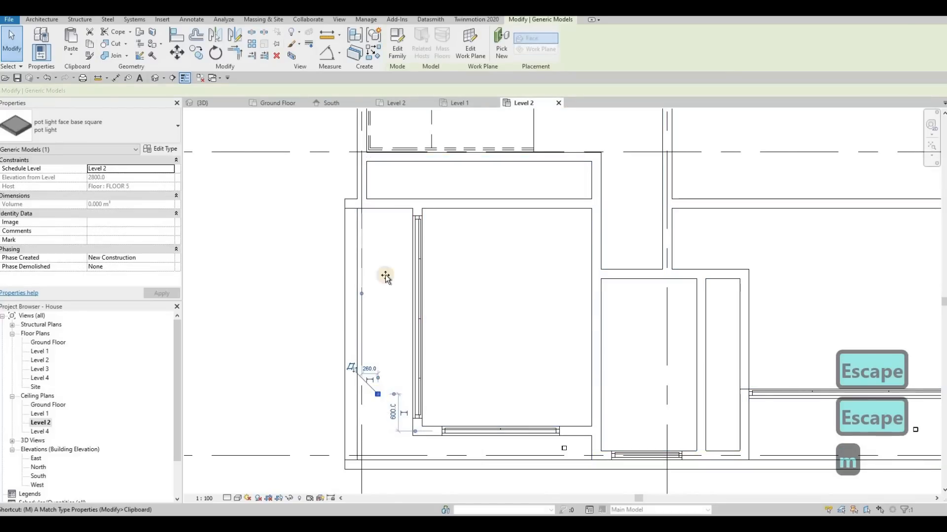
pyautogui.click(382, 230)
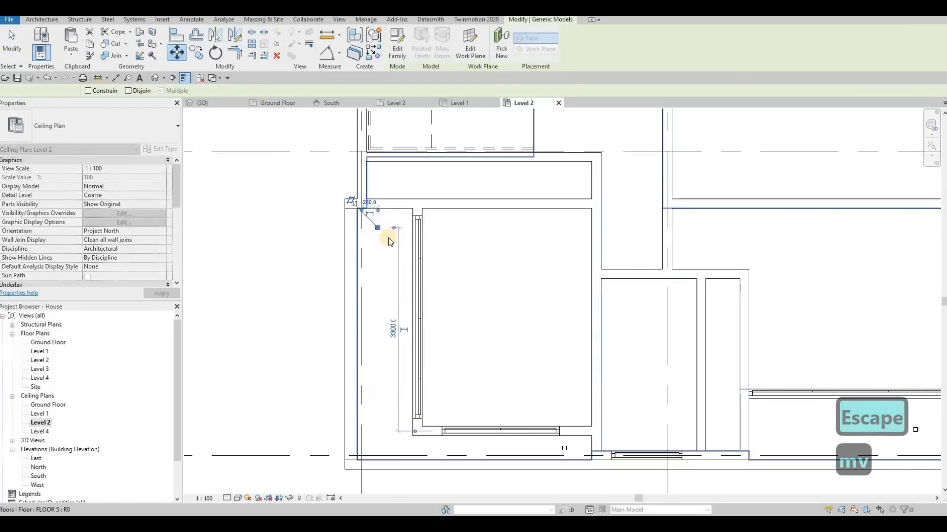
# Nudge the pot light right and slightly up so it sits centred across the left strip's width.
pyautogui.press('c')
pyautogui.press('o')
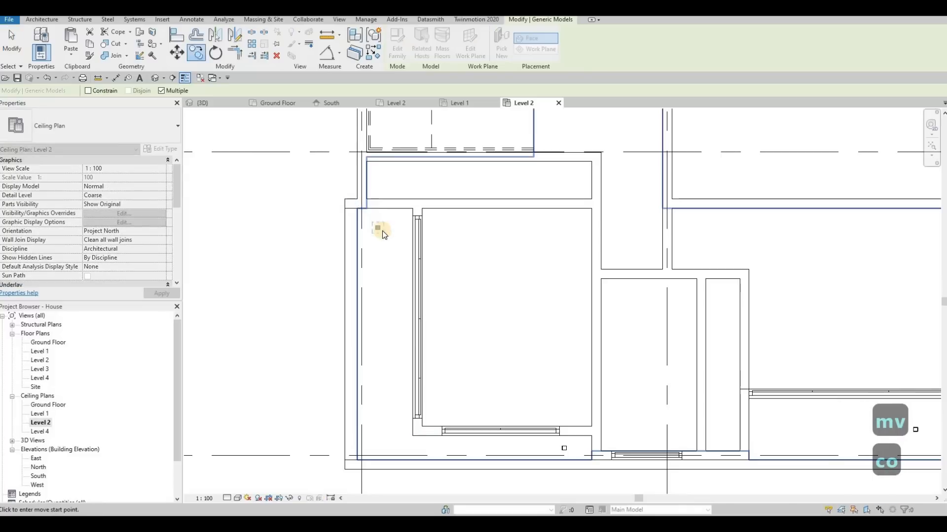
pyautogui.press('Escape')
pyautogui.press('Escape')
pyautogui.press('Escape')
pyautogui.press('Escape')
pyautogui.press('Escape')
pyautogui.press('Escape')
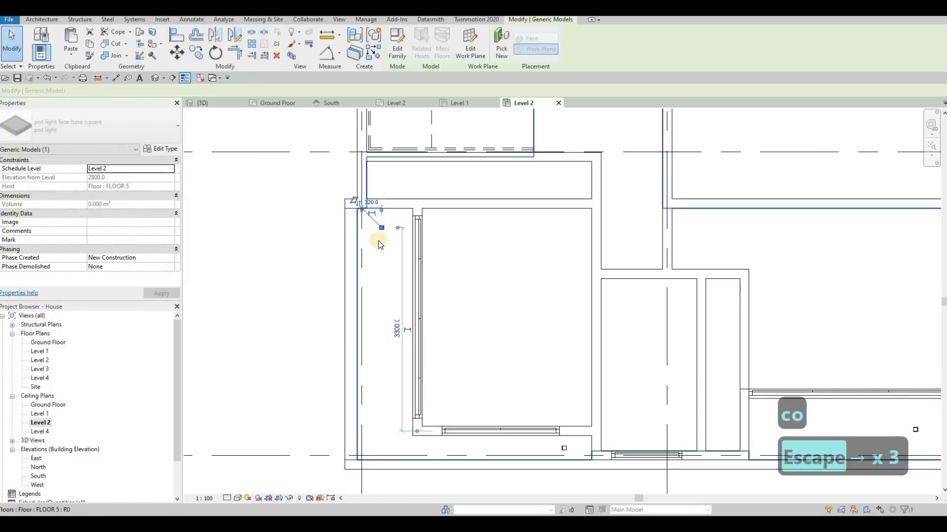
pyautogui.press('Up')
pyautogui.press('Up')
pyautogui.press('Up')
pyautogui.press('Left')
# Copy the pot light three times down the left strip at 1000 mm spacing.
pyautogui.press('c')
pyautogui.press('o')
pyautogui.click(384, 223)
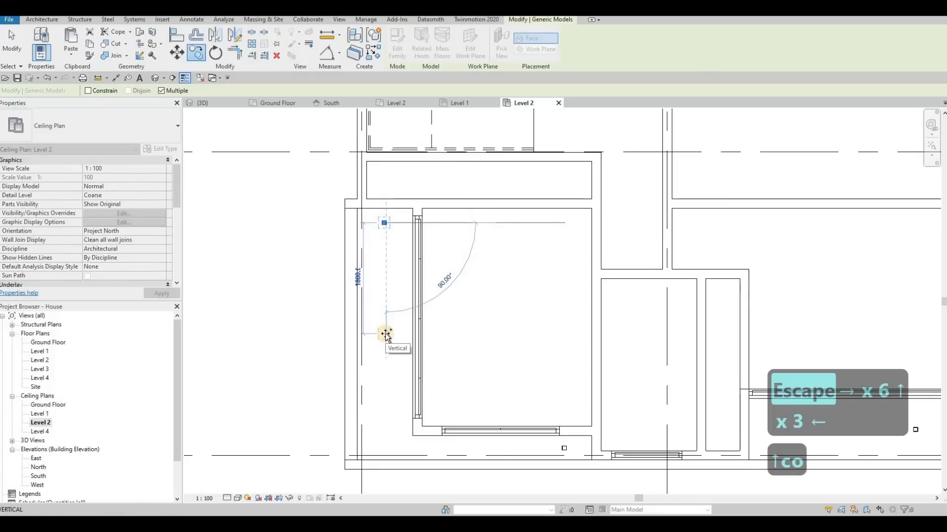
pyautogui.click(385, 335)
pyautogui.write('1000')
pyautogui.press('Return')
pyautogui.write('1000')
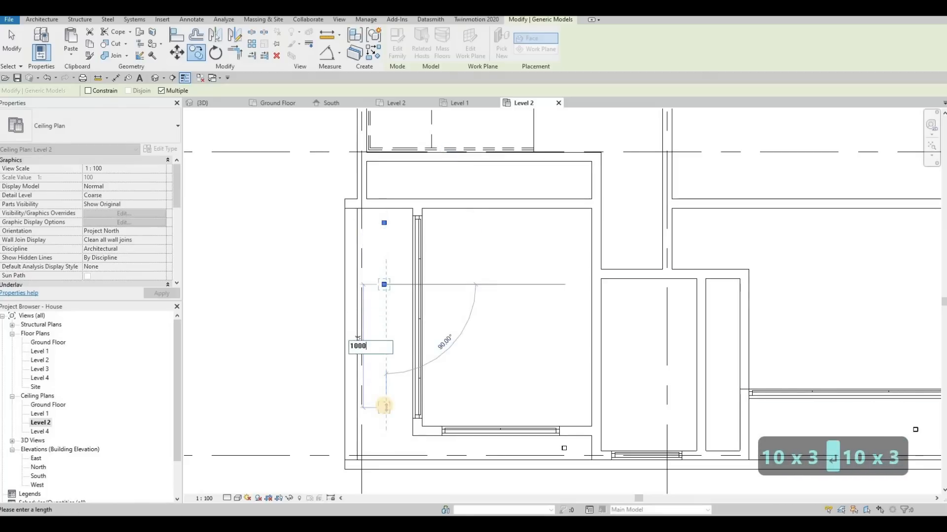
pyautogui.press('Return')
pyautogui.write('1000')
pyautogui.press('Return')
pyautogui.write('0')
pyautogui.press('Escape')
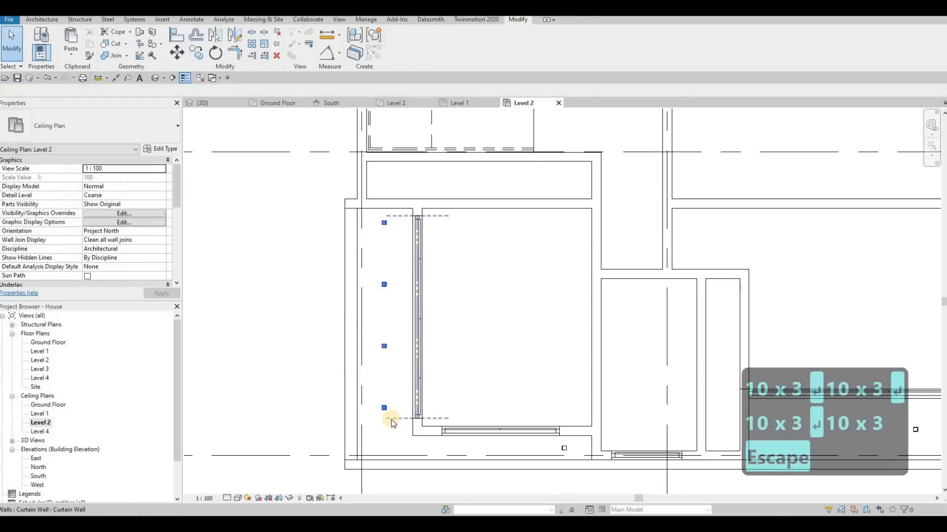
pyautogui.press('c')
pyautogui.press('o')
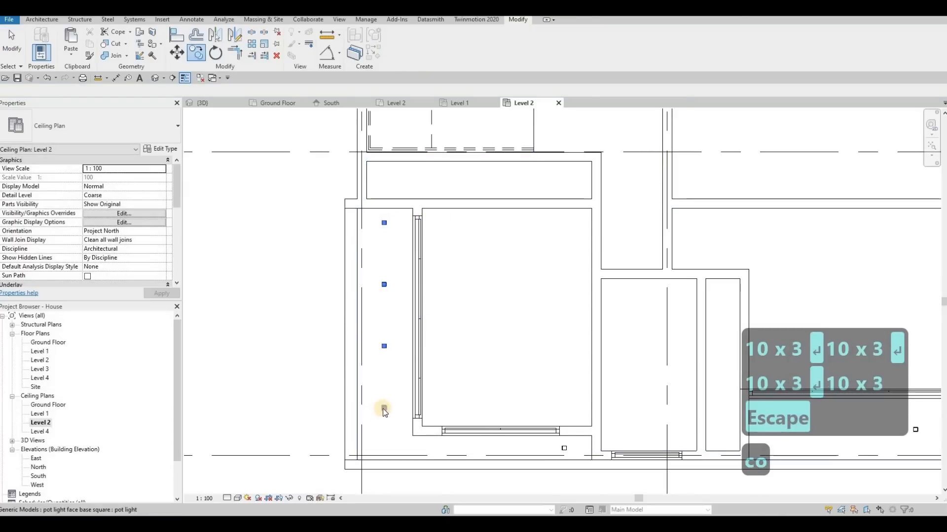
pyautogui.press('Escape')
pyautogui.press('Escape')
pyautogui.click(384, 410)
pyautogui.press('Escape')
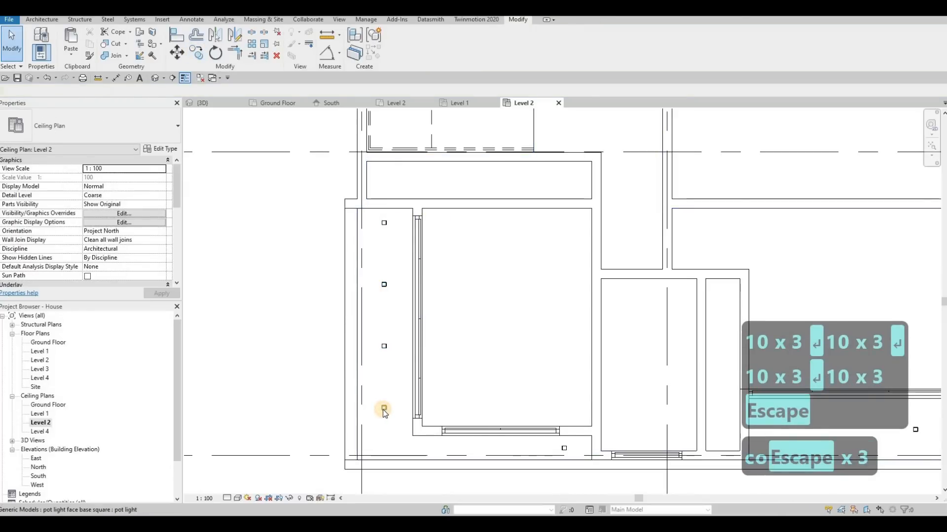
# Try another copy of the lowest pot light 1000 mm further down, and delete that copy.
pyautogui.click(383, 410)
pyautogui.press('c')
pyautogui.press('o')
pyautogui.click(384, 409)
pyautogui.write('1000')
pyautogui.press('Return')
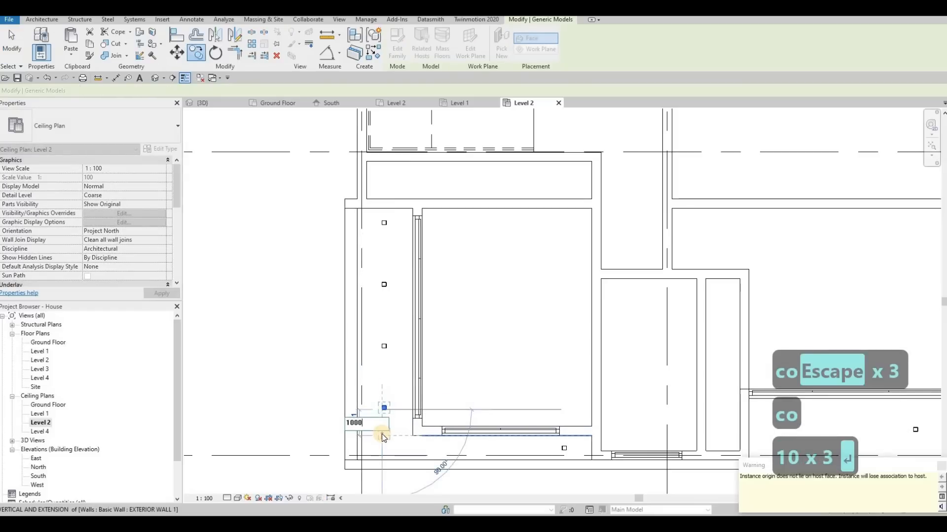
pyautogui.press('Escape')
pyautogui.press('Escape')
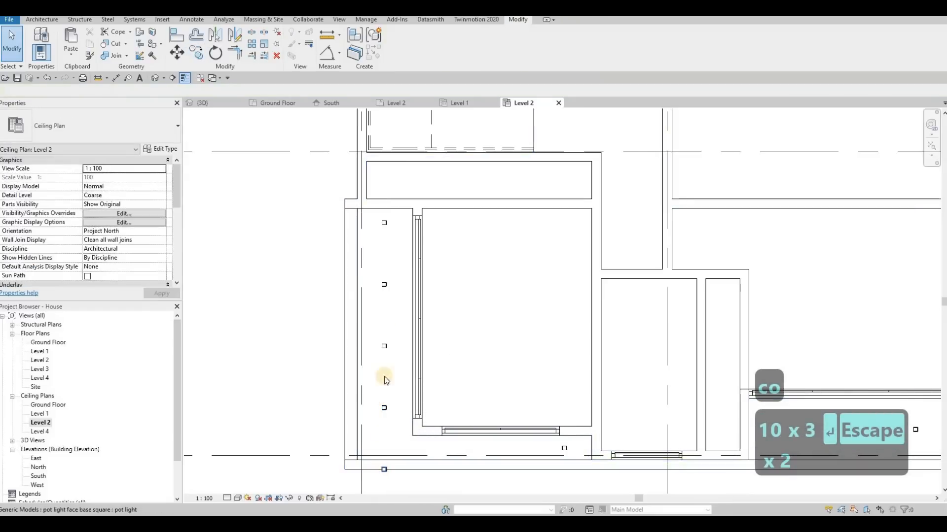
pyautogui.click(384, 469)
pyautogui.press('Delete')
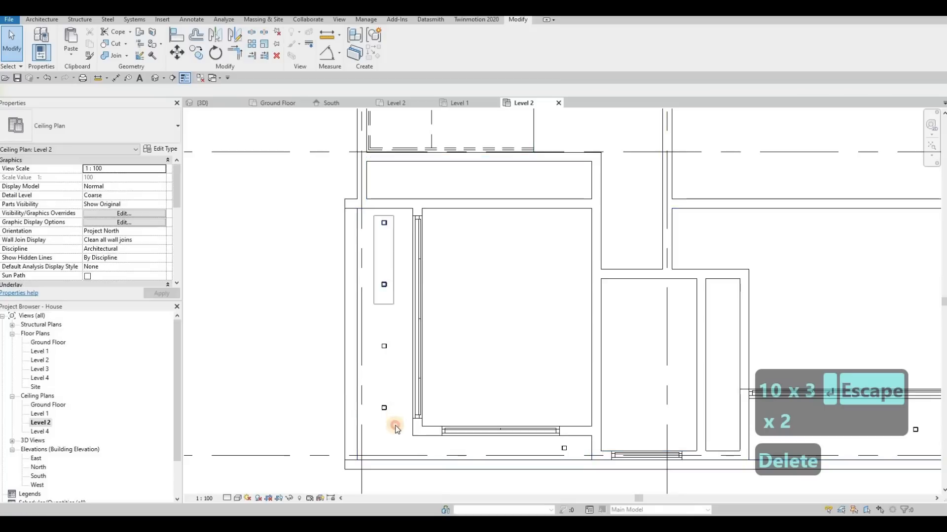
# Select the four pot lights in the left strip and nudge them downward together to even out the end gaps.
pyautogui.moveTo(395, 429); pyautogui.dragTo(395, 429)
pyautogui.press('Down')
pyautogui.press('Down')
pyautogui.press('Down')
pyautogui.press('Down')
pyautogui.press('Down')
pyautogui.press('Down')
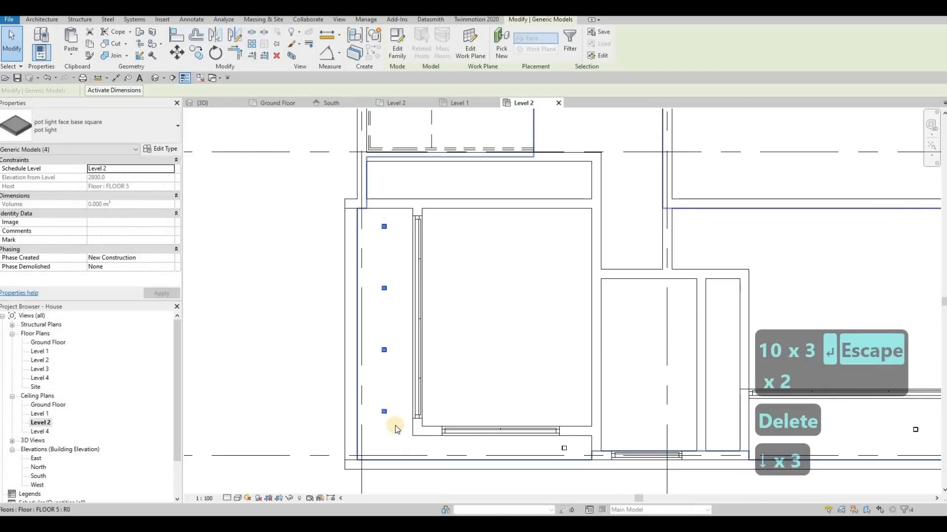
pyautogui.press('Down')
pyautogui.press('Down')
pyautogui.press('Down')
pyautogui.press('Down')
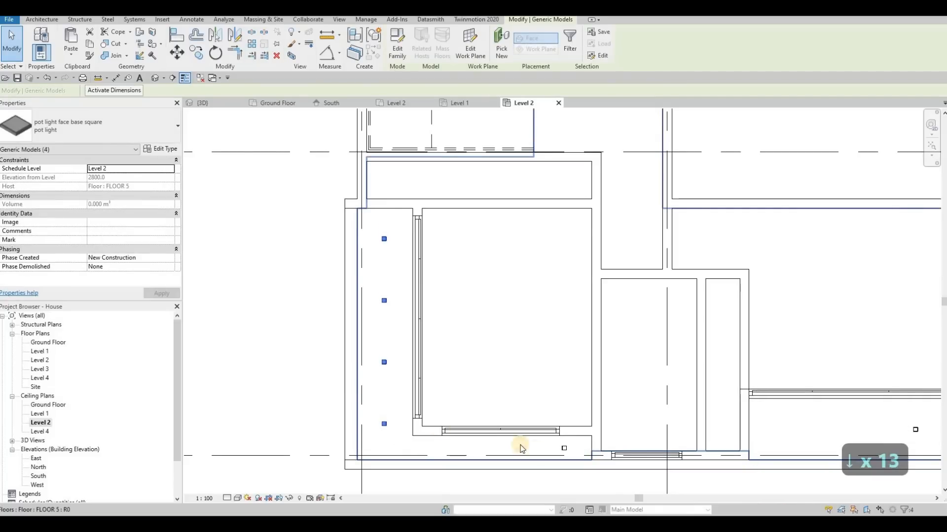
pyautogui.press('Escape')
pyautogui.press('Escape')
# Copy the pot light below the lower window leftward at 1000 mm spacing, removing the surplus copy at the corner.
pyautogui.click(565, 449)
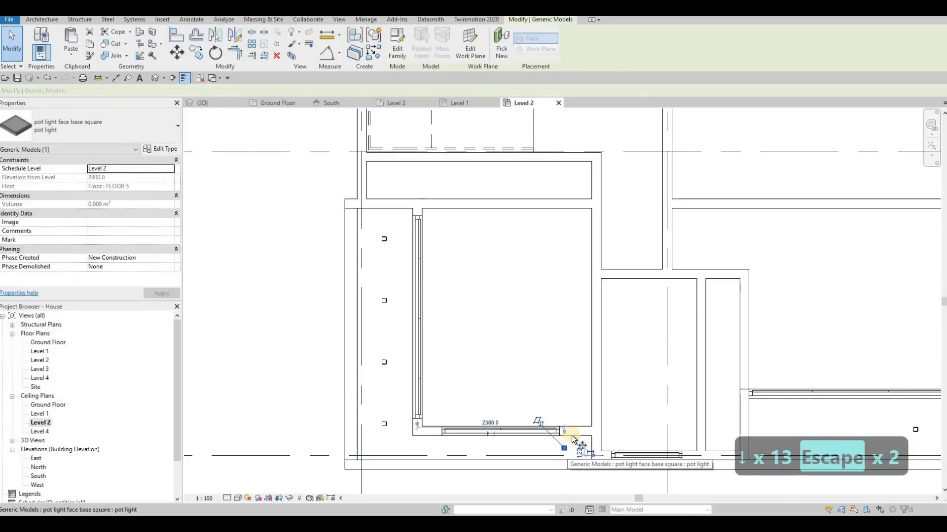
pyautogui.press('c')
pyautogui.press('o')
pyautogui.click(359, 450)
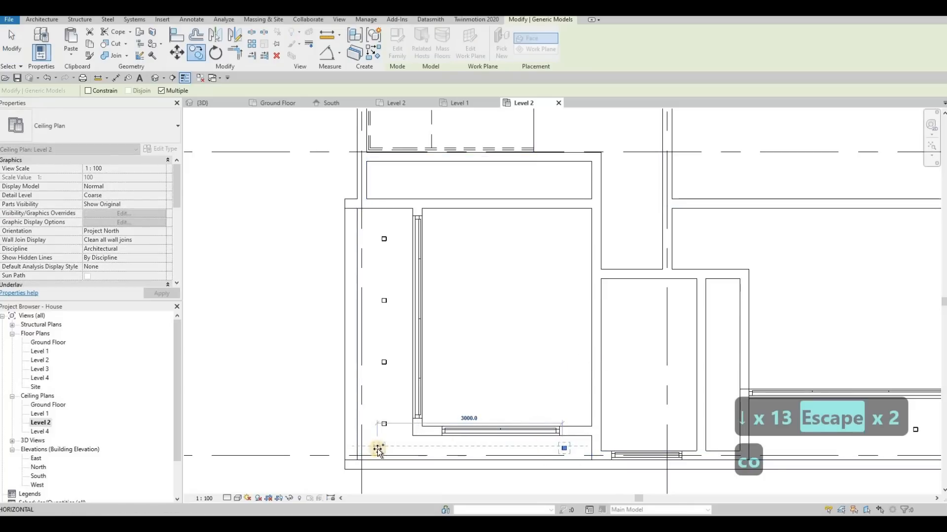
pyautogui.write('1000')
pyautogui.press('Return')
pyautogui.write('1000')
pyautogui.press('Return')
pyautogui.write('100')
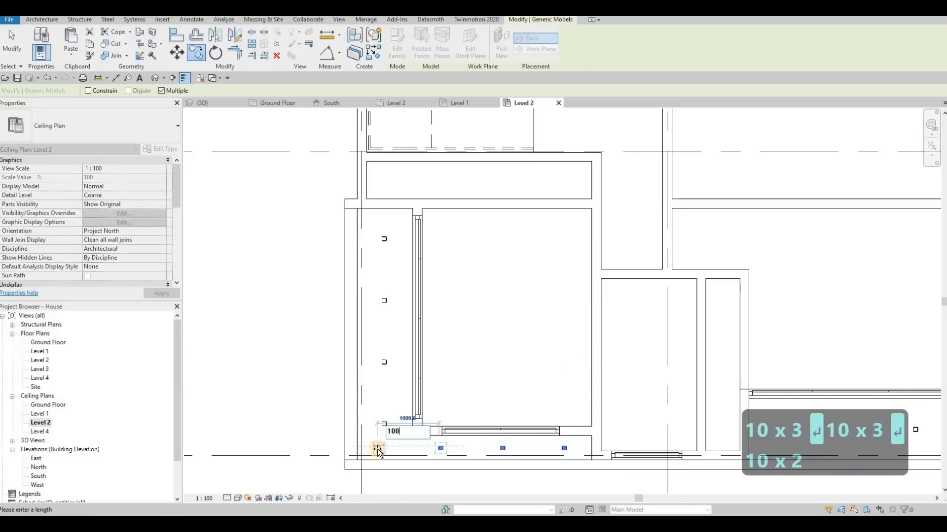
pyautogui.press('Return')
pyautogui.press('Escape')
pyautogui.press('Escape')
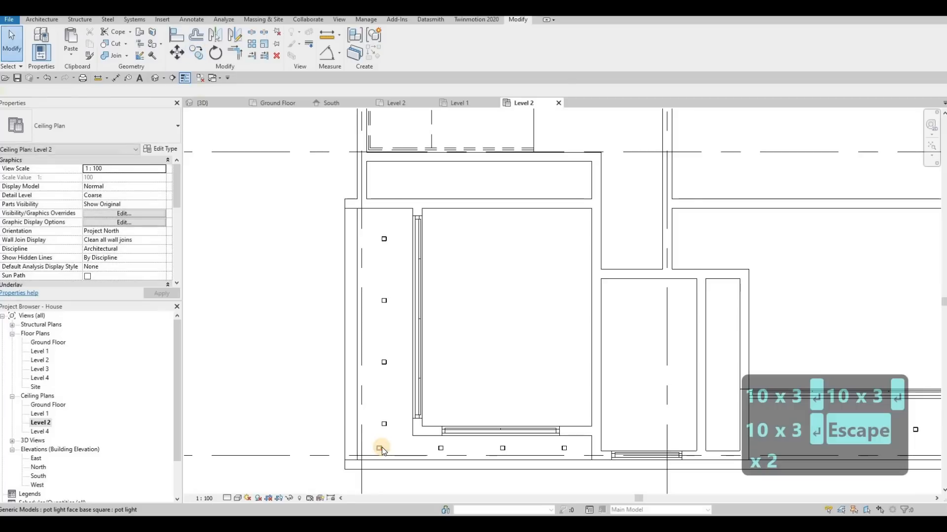
pyautogui.press('Delete')
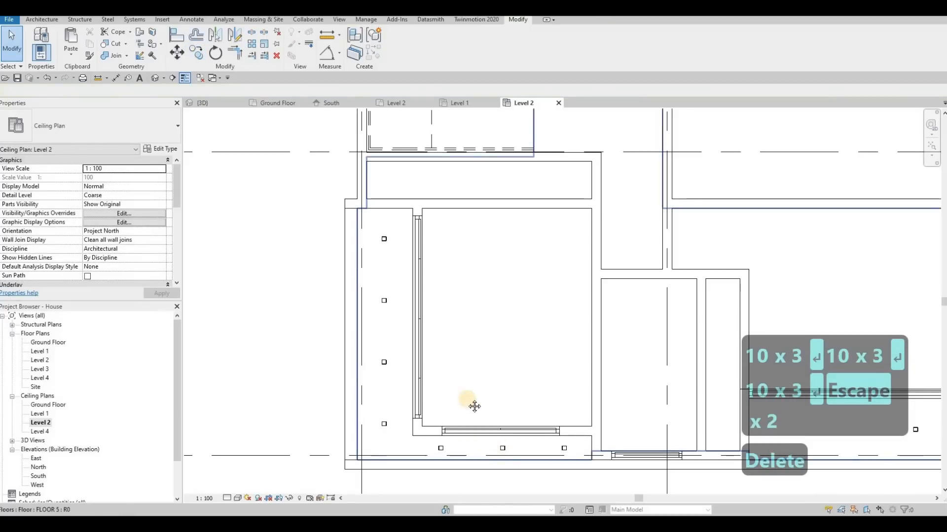
# Move the pot light in the lower-right balcony ceiling horizontally to near the balcony's right end.
pyautogui.scroll(-1, 486, 417)
pyautogui.moveTo(608, 445); pyautogui.dragTo(480, 397, button='middle')
pyautogui.moveTo(599, 411); pyautogui.dragTo(480, 393, button='middle')
pyautogui.scroll(-2, 483, 393)
pyautogui.scroll(3, 585, 369)
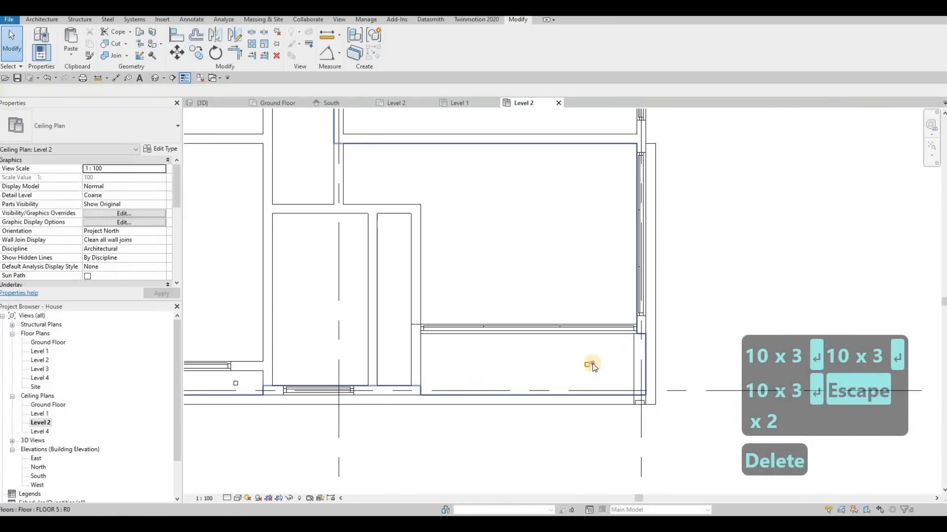
pyautogui.click(589, 364)
pyautogui.scroll(1, 596, 364)
pyautogui.moveTo(642, 362); pyautogui.dragTo(643, 363)
# Copy the pot light three times leftward across the lower-right balcony ceiling at 1000 mm spacing.
pyautogui.press('c')
pyautogui.press('o')
pyautogui.click(640, 361)
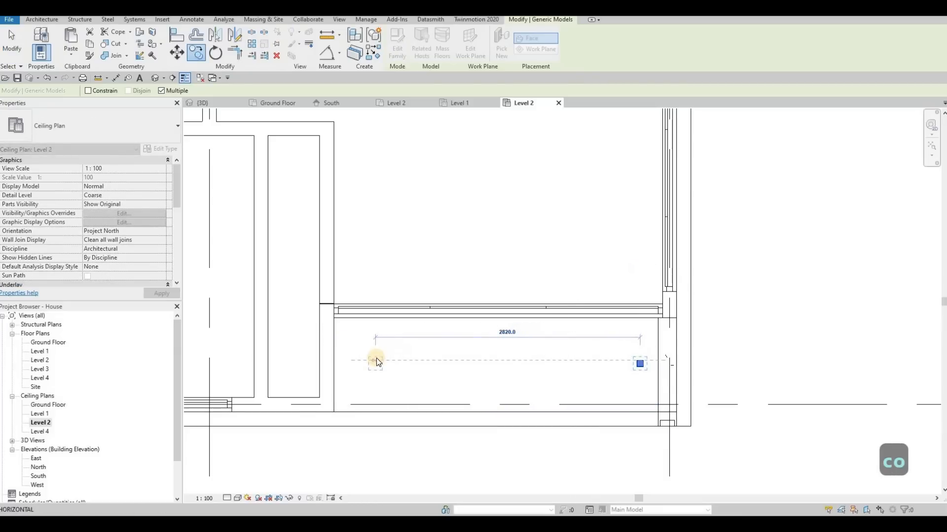
pyautogui.write('1100')
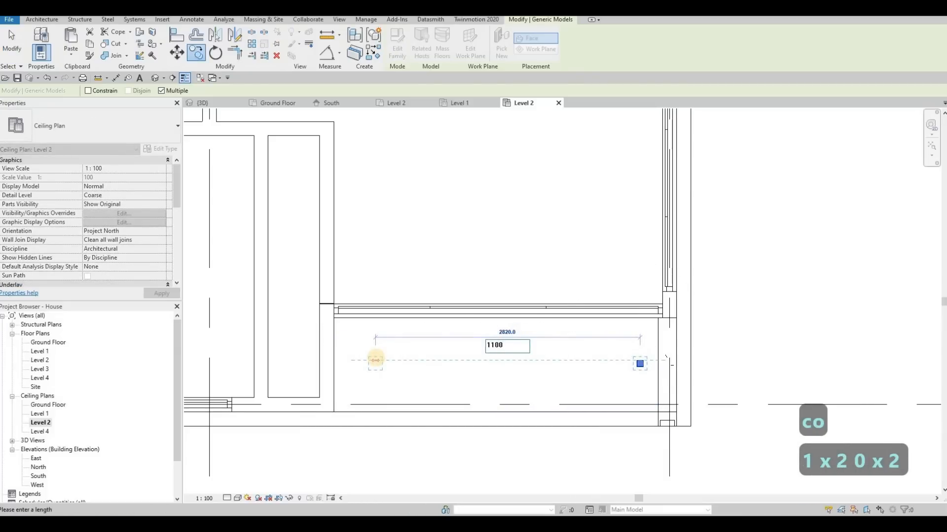
pyautogui.press('BackSpace')
pyautogui.press('BackSpace')
pyautogui.write('1000')
pyautogui.press('Return')
pyautogui.write('1000')
pyautogui.press('Return')
pyautogui.write('100')
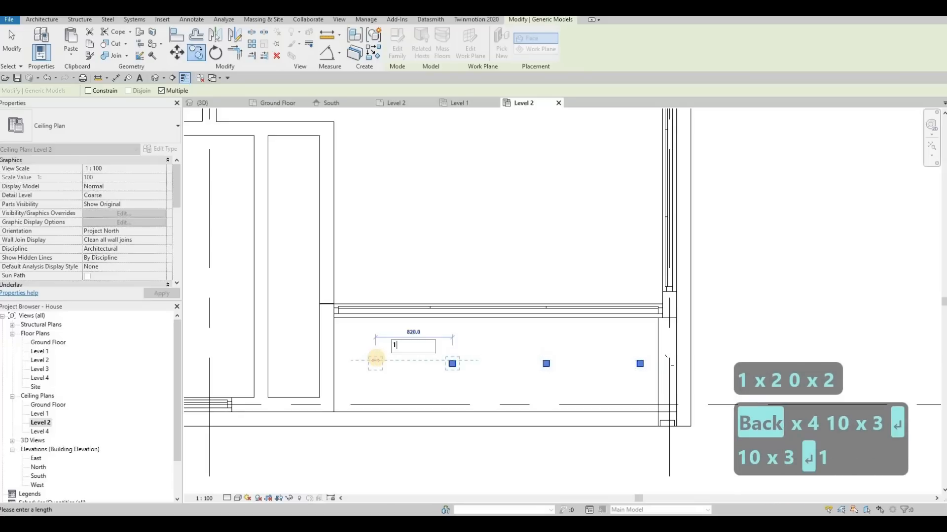
pyautogui.press('Escape')
pyautogui.press('Escape')
pyautogui.press('Escape')
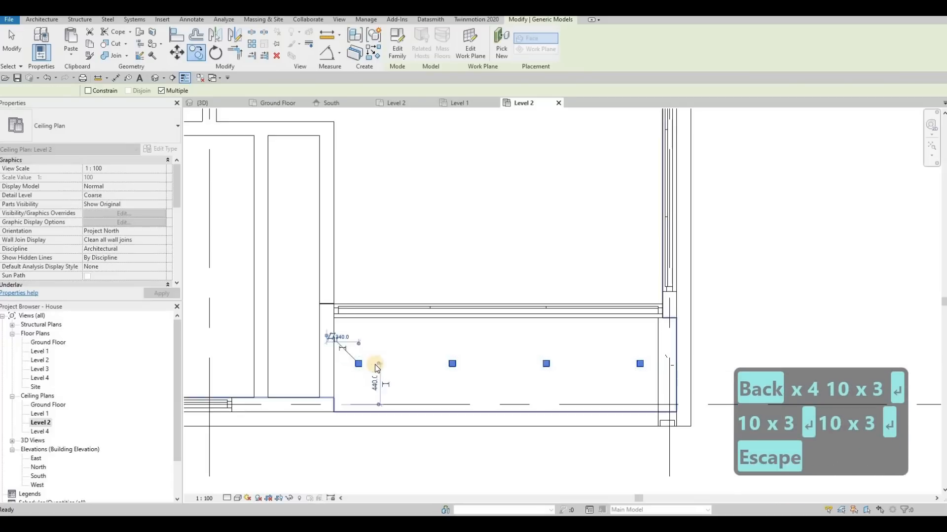
# Create a reflected ceiling plan for Level 3, and check the existing Level 4 ceiling plan.
pyautogui.scroll(-2, 372, 355)
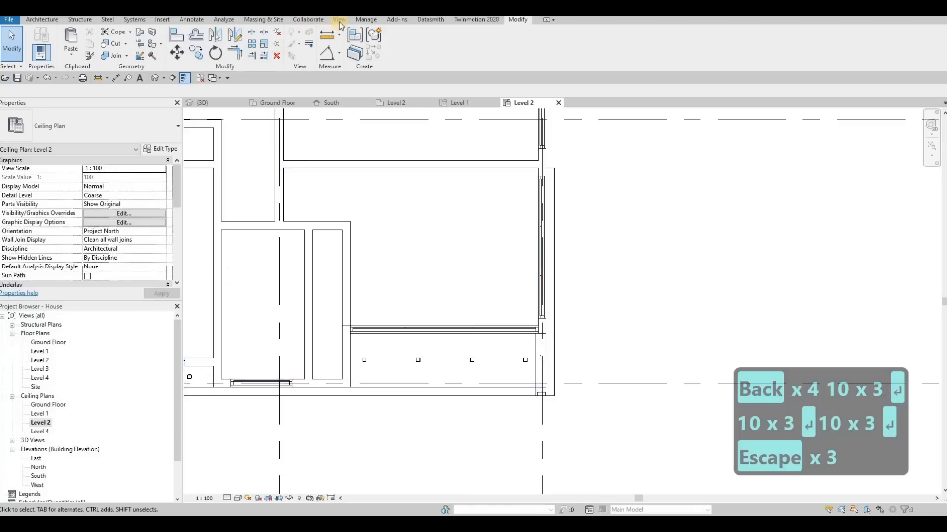
pyautogui.click(339, 19)
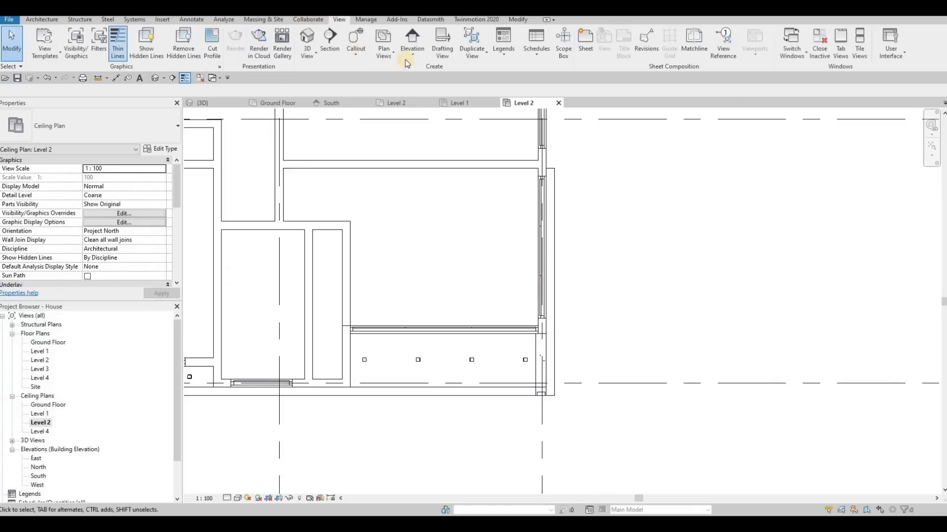
pyautogui.click(388, 59)
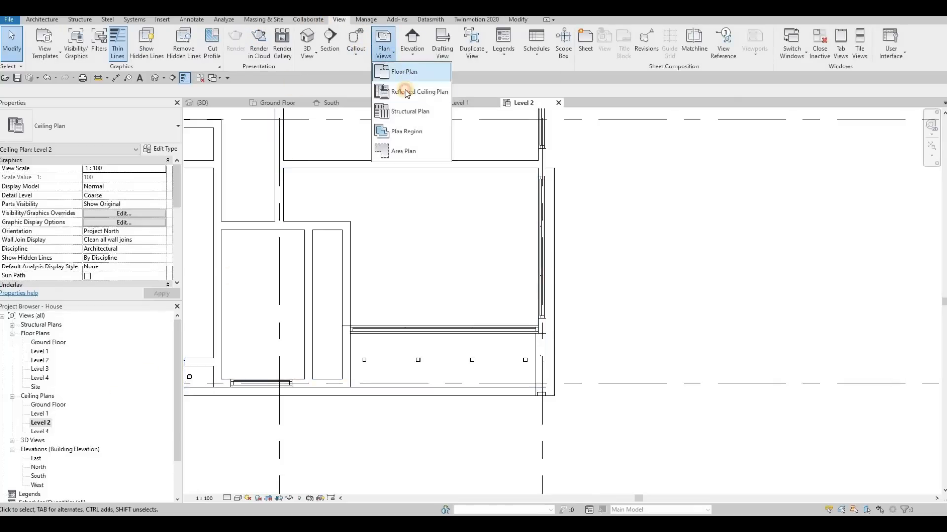
pyautogui.click(407, 92)
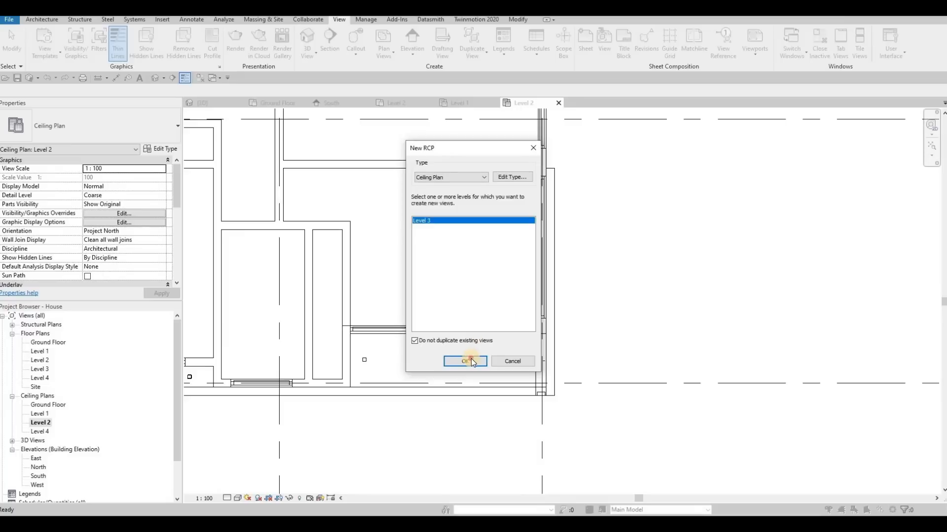
pyautogui.click(470, 361)
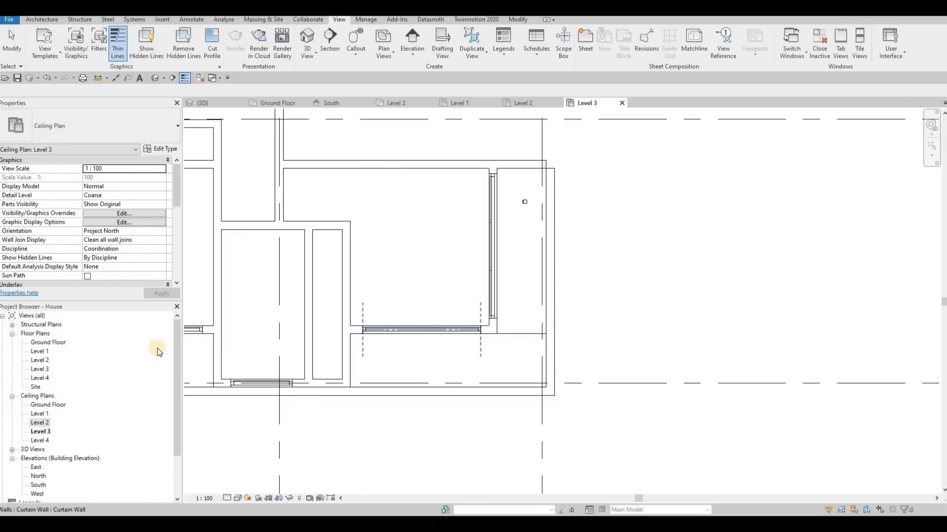
pyautogui.press('Escape')
pyautogui.doubleClick(41, 441)
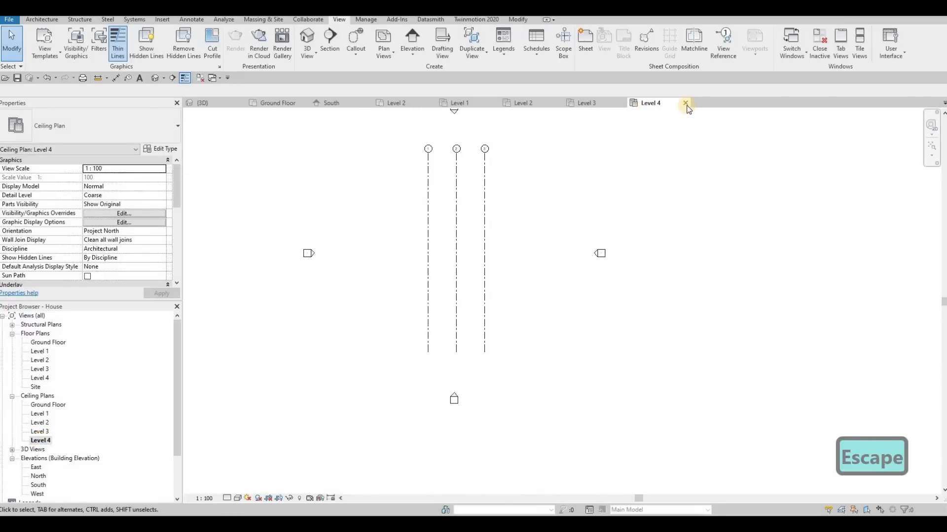
# Move the pot light in the lower-left balcony ceiling on Level 3 to about 300 mm from the balcony's right end.
pyautogui.scroll(-3, 451, 317)
pyautogui.moveTo(443, 294); pyautogui.dragTo(450, 323, button='middle')
pyautogui.scroll(6, 450, 327)
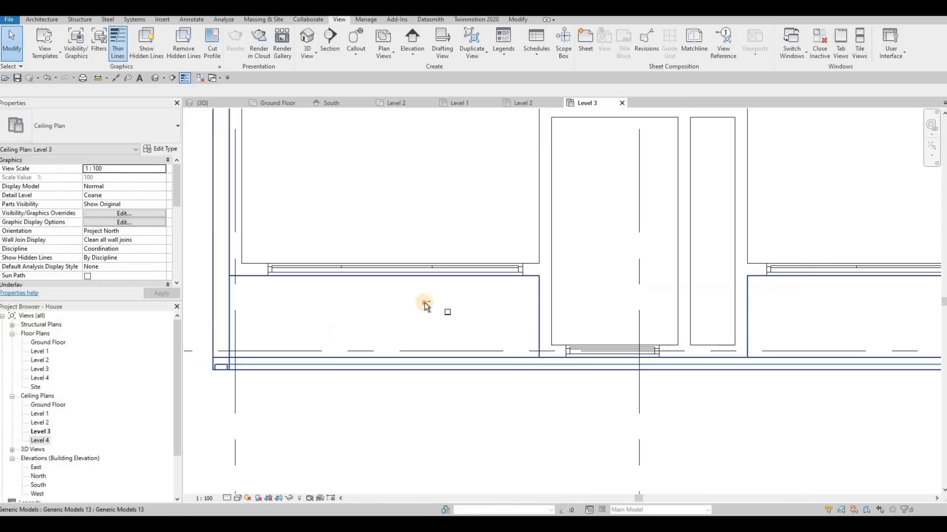
pyautogui.press('Escape')
pyautogui.click(460, 319)
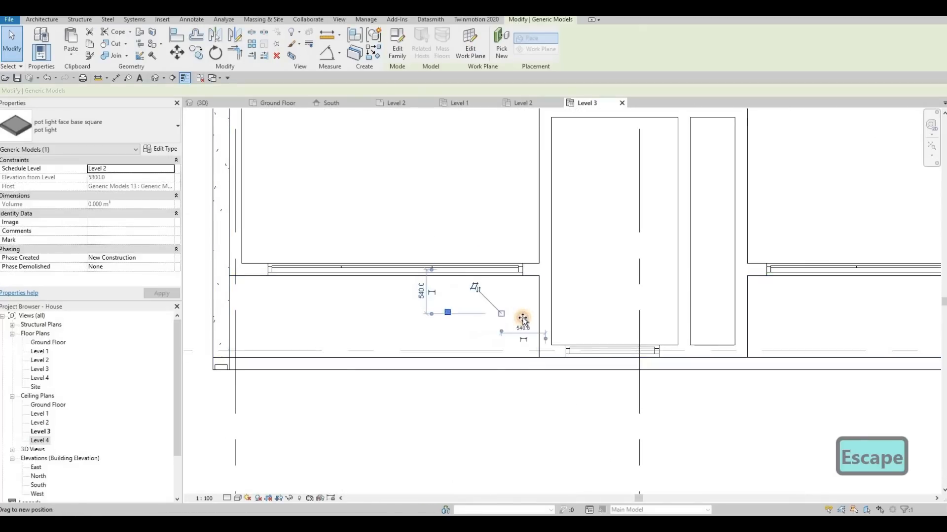
pyautogui.moveTo(523, 321); pyautogui.dragTo(519, 318)
# Copy the pot light three times leftward across the lower-left balcony ceiling at 1000 mm spacing.
pyautogui.press('c')
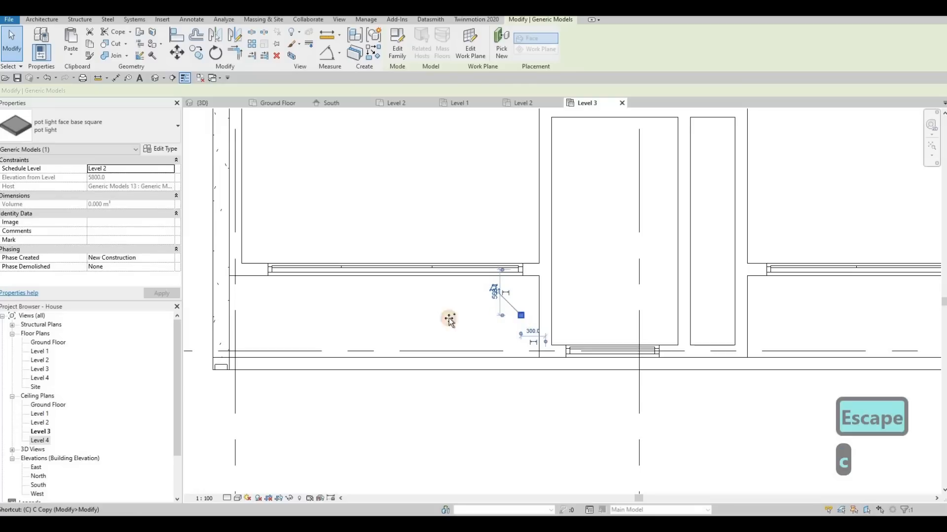
pyautogui.press('o')
pyautogui.click(446, 321)
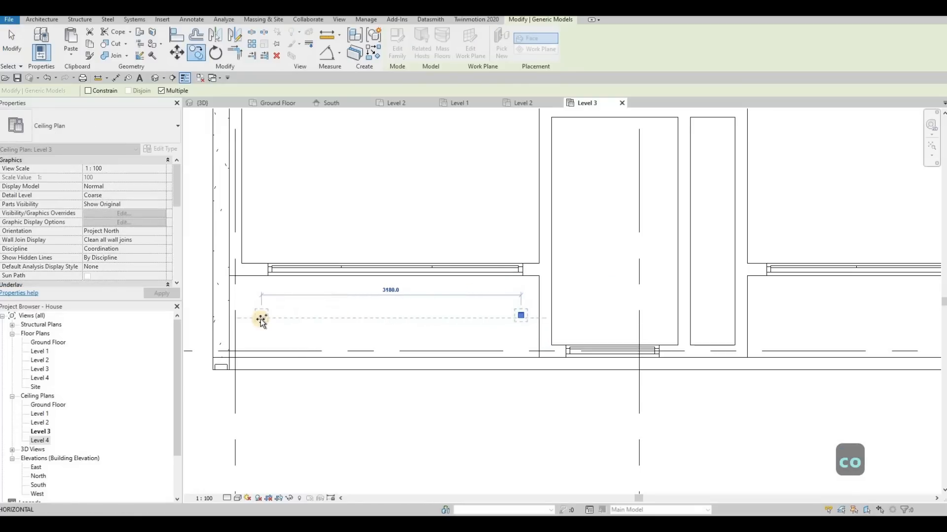
pyautogui.write('1000')
pyautogui.press('Return')
pyautogui.write('1000')
pyautogui.press('Return')
pyautogui.write('10')
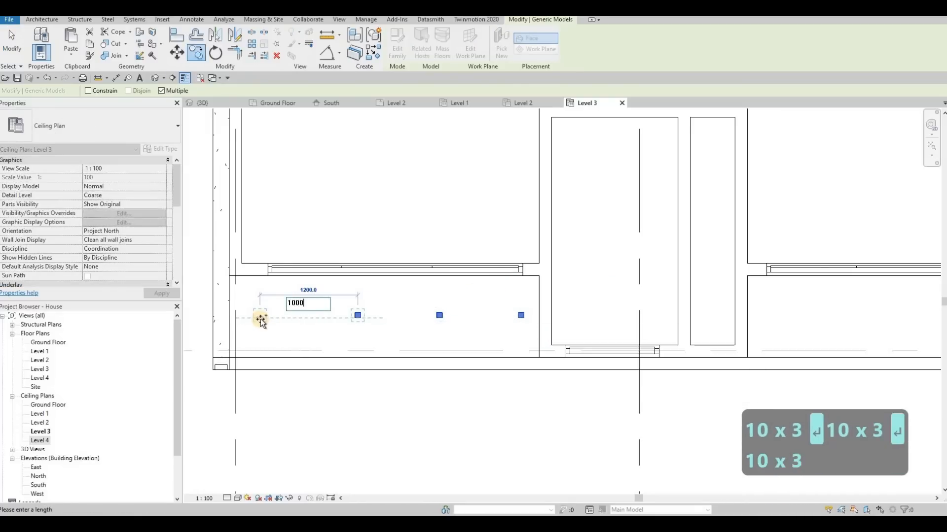
pyautogui.write('00')
pyautogui.press('Return')
pyautogui.press('Escape')
pyautogui.press('Escape')
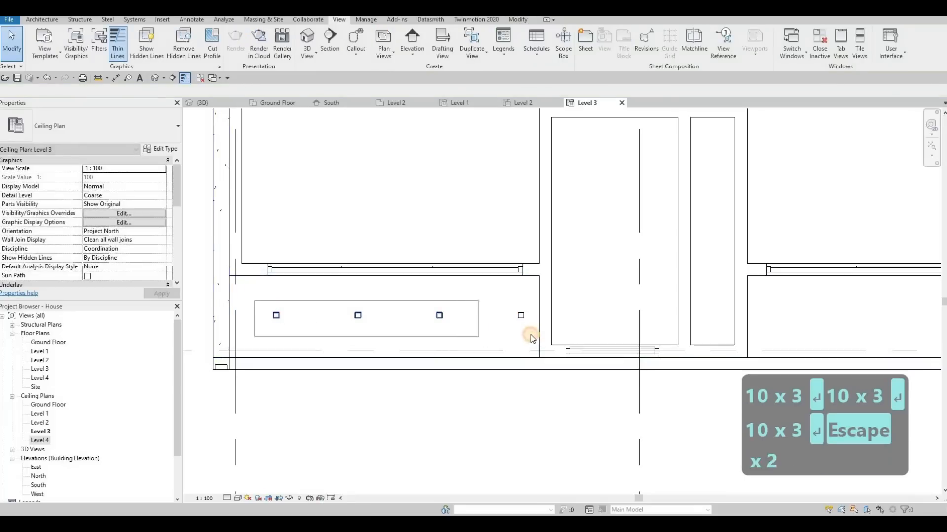
# Select the four pot lights in the lower-left balcony ceiling and nudge them left together to even out the end gaps.
pyautogui.moveTo(530, 336); pyautogui.dragTo(531, 336)
pyautogui.press('Left')
pyautogui.press('Left')
pyautogui.press('Left')
pyautogui.press('Left')
pyautogui.press('Left')
pyautogui.press('Left')
pyautogui.press('Left')
pyautogui.press('Left')
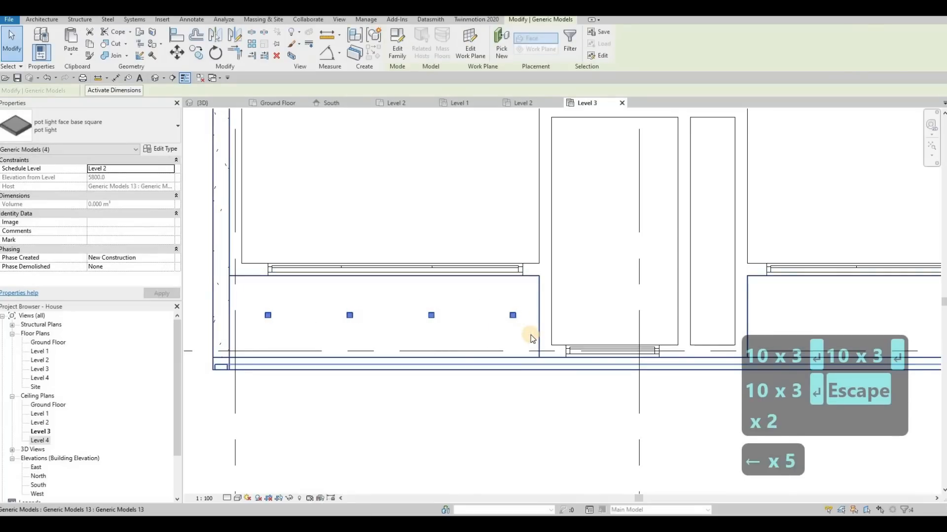
pyautogui.press('Escape')
# Copy the pot light in the right side strip downward three times at 1000 mm spacing, then undo the last two copies.
pyautogui.scroll(-3, 723, 220)
pyautogui.press('Escape')
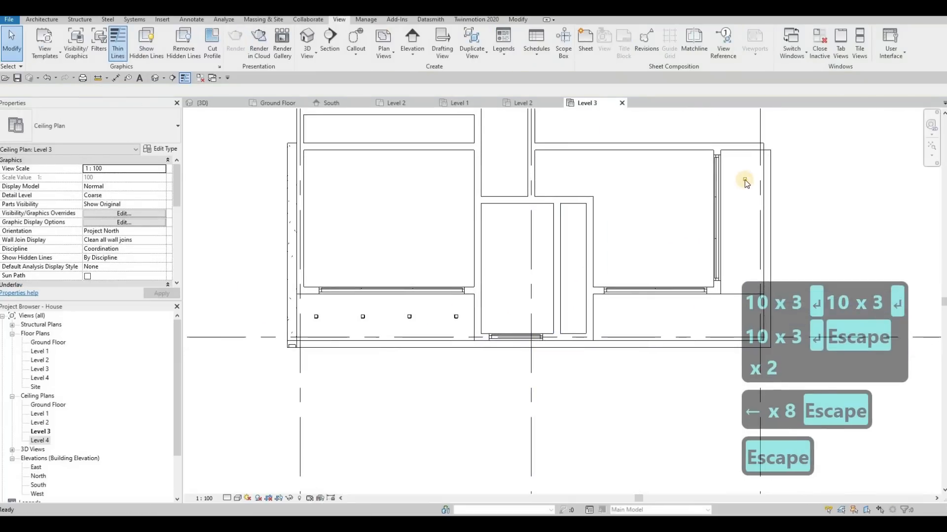
pyautogui.click(745, 181)
pyautogui.press('c')
pyautogui.press('o')
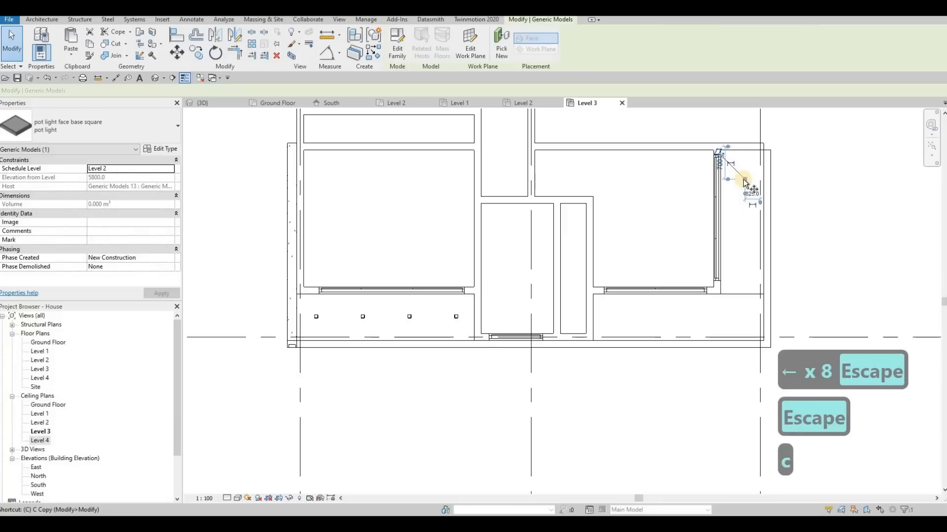
pyautogui.click(744, 180)
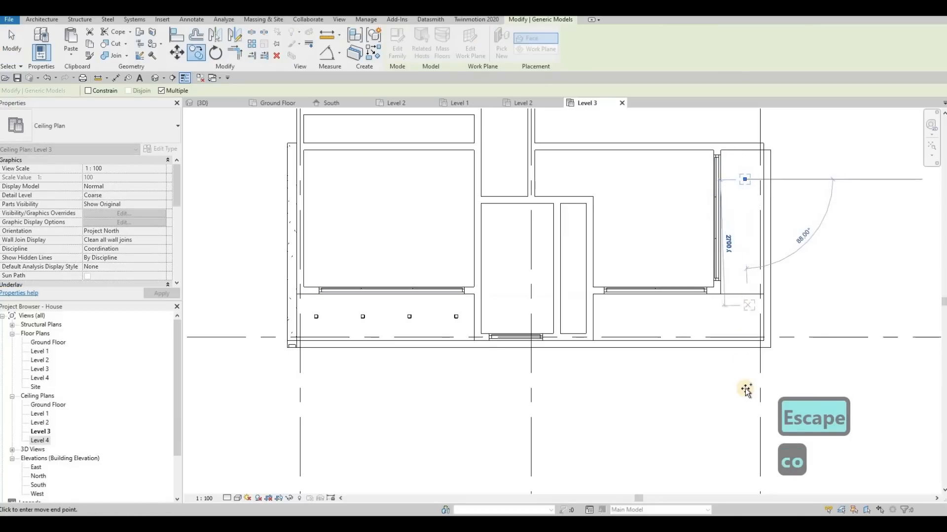
pyautogui.write('1000')
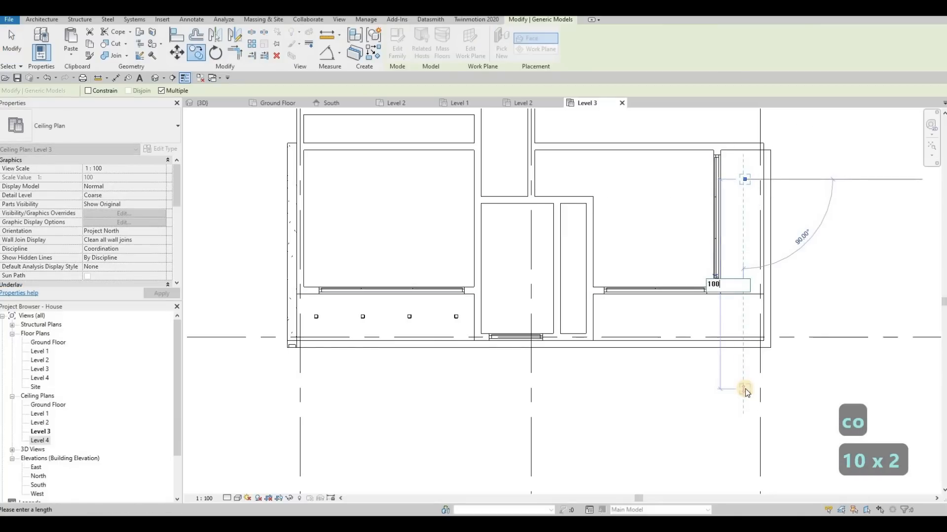
pyautogui.press('Return')
pyautogui.write('1000')
pyautogui.press('Return')
pyautogui.write('10')
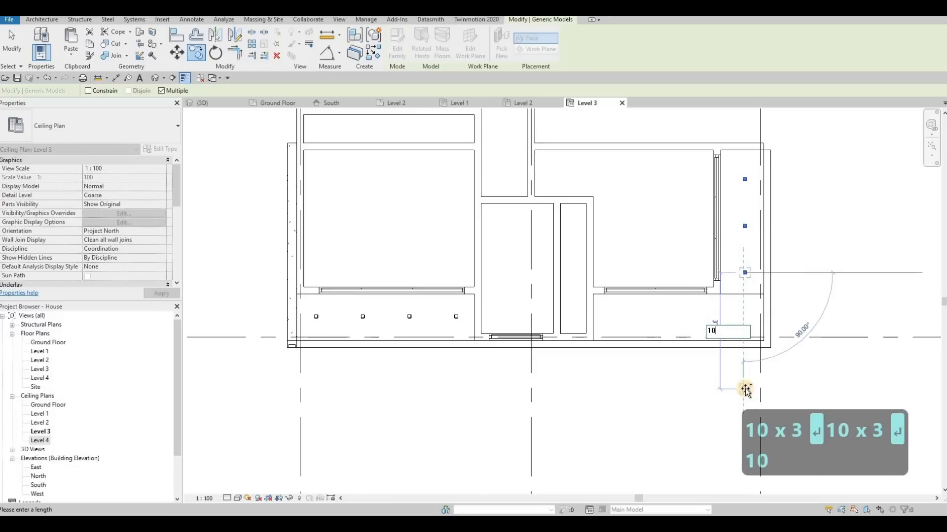
pyautogui.write('00')
pyautogui.press('Return')
pyautogui.press('Escape')
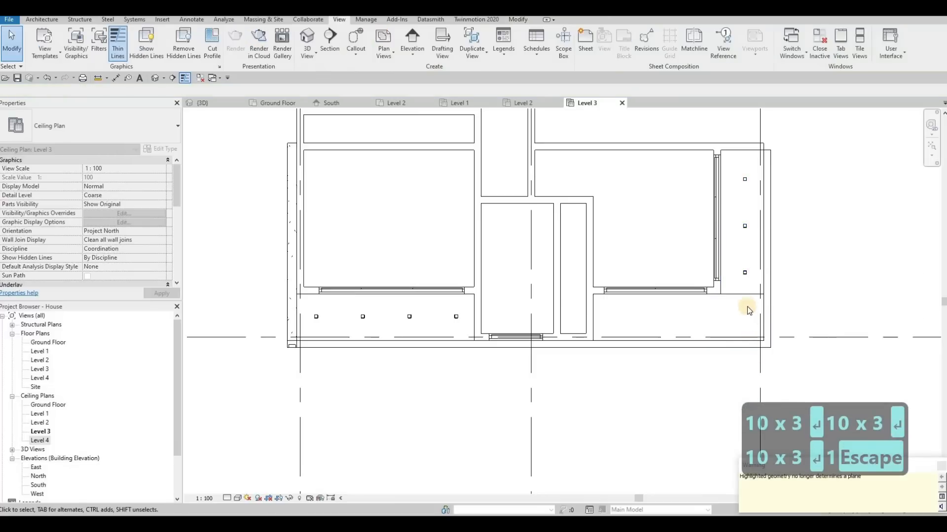
pyautogui.hotkey('ctrl', 'z')
pyautogui.hotkey('ctrl', 'z')
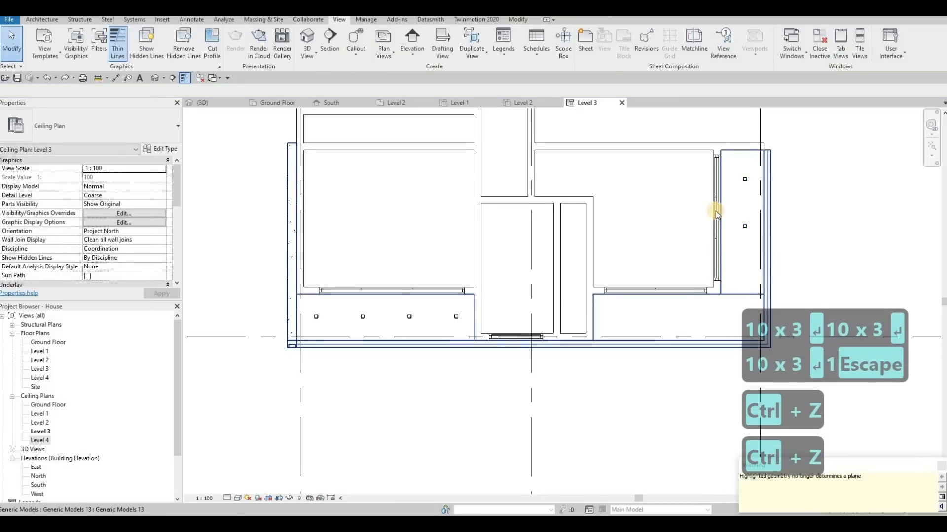
# Copy the lower pot light in the right side strip once more, 1000 mm downward.
pyautogui.moveTo(726, 278); pyautogui.dragTo(703, 271, button='middle')
pyautogui.press('Escape')
pyautogui.click(731, 225)
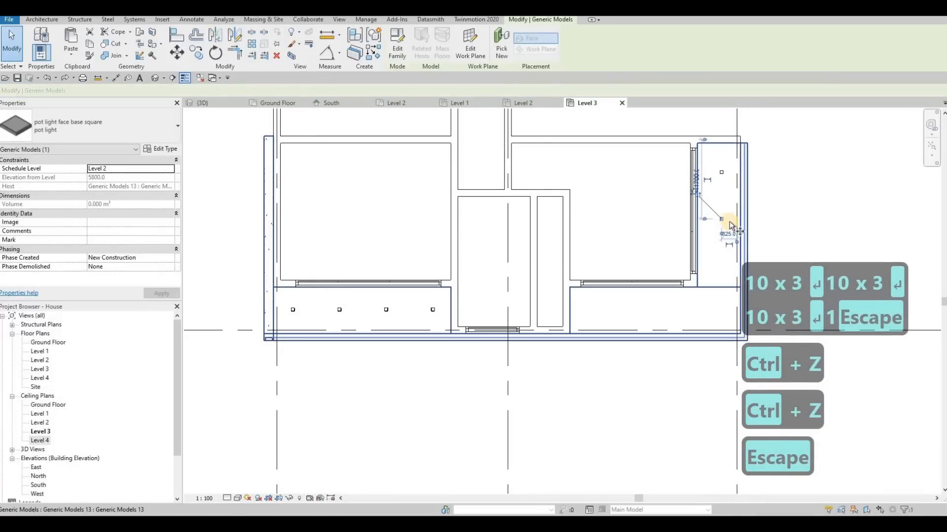
pyautogui.press('c')
pyautogui.press('o')
pyautogui.click(721, 219)
pyautogui.write('1000')
pyautogui.press('Return')
pyautogui.press('Escape')
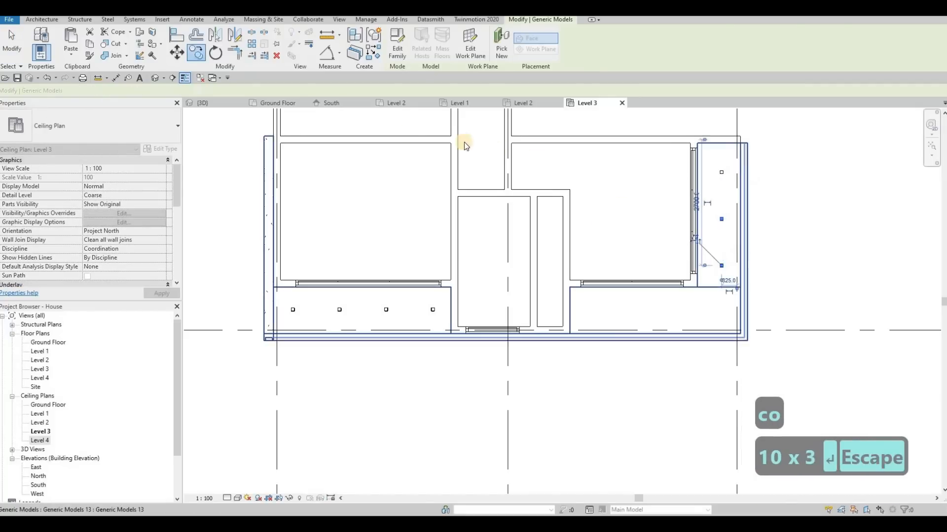
pyautogui.press('Escape')
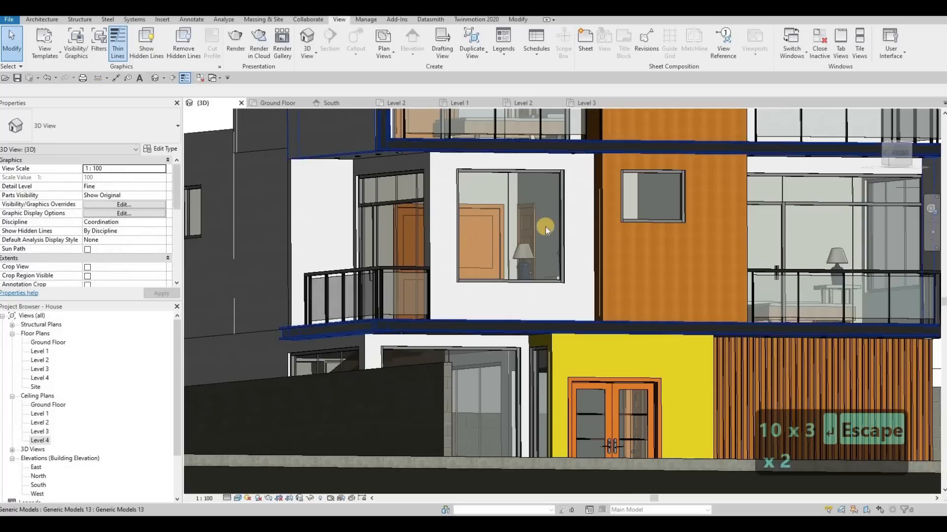
# Inspect the pot lights under the upper balcony ceilings and roof overhang in the 3D view.
pyautogui.keyDown('shift'); pyautogui.moveTo(545, 227); pyautogui.dragTo(506, 207, button='middle'); pyautogui.keyUp('shift')
pyautogui.scroll(-3, 490, 155)
pyautogui.keyDown('shift'); pyautogui.moveTo(490, 154); pyautogui.dragTo(507, 148, button='middle'); pyautogui.keyUp('shift')
pyautogui.scroll(5, 438, 173)
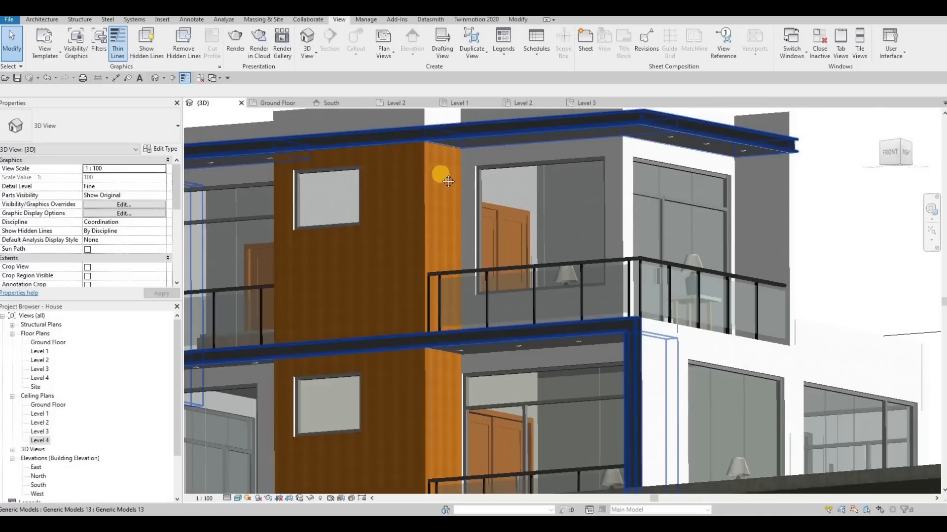
pyautogui.moveTo(267, 159); pyautogui.dragTo(328, 159, button='middle')
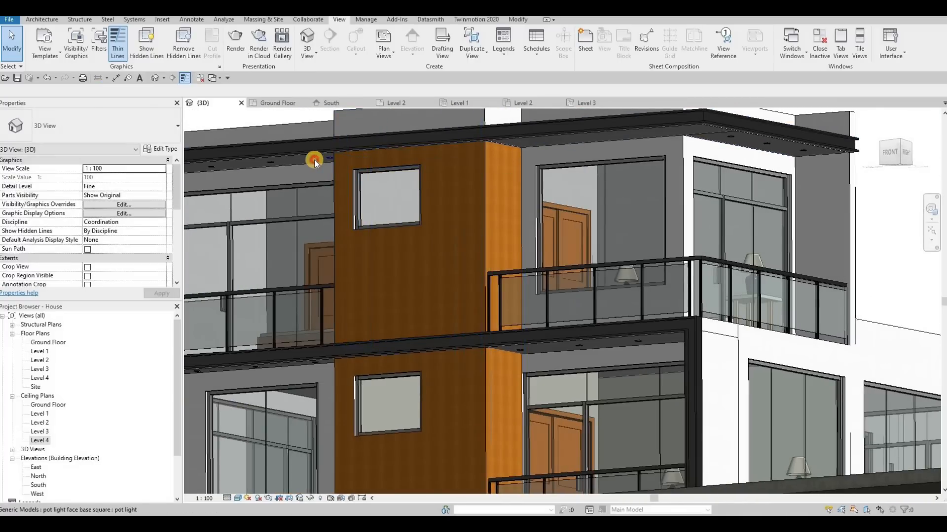
pyautogui.click(553, 142)
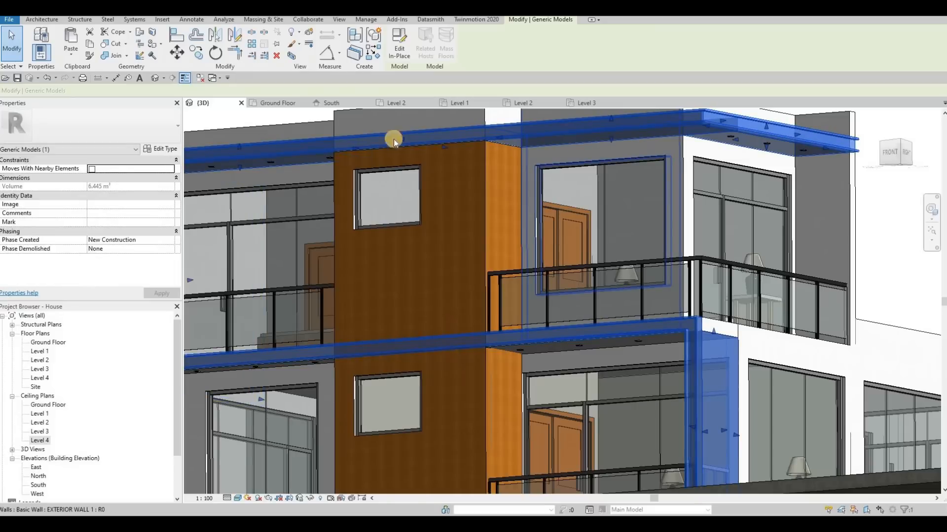
pyautogui.press('Escape')
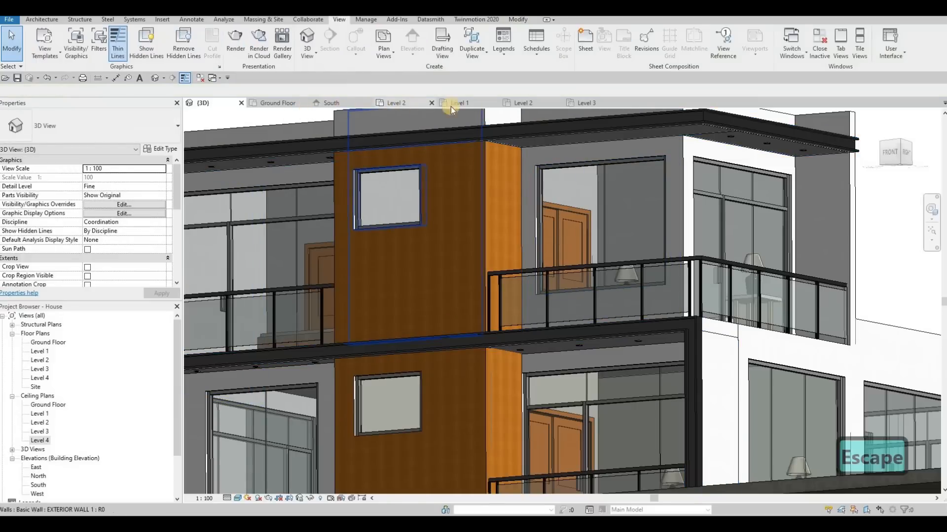
# Try to copy the rightmost pot light of the lower-left balcony ceiling across into the lower-right one on the Level 3 ceiling plan.
pyautogui.click(584, 102)
pyautogui.press('Escape')
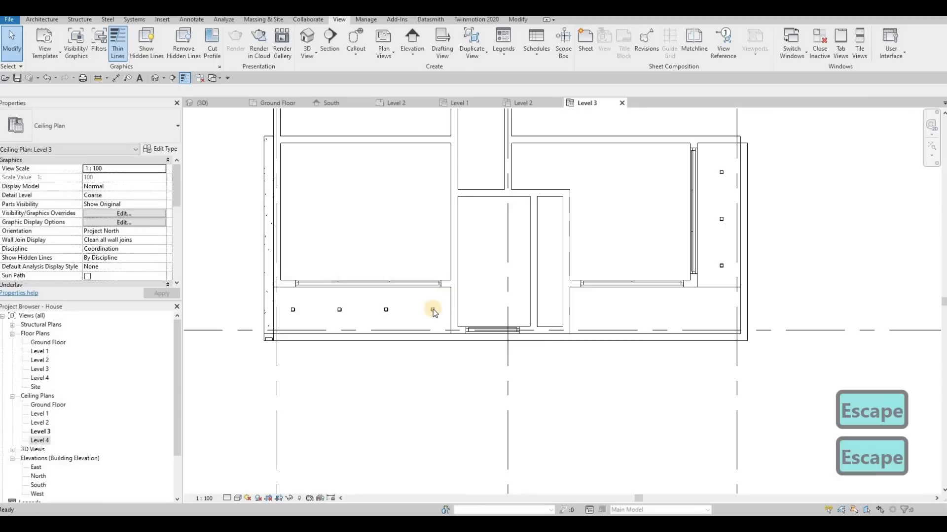
pyautogui.click(433, 309)
pyautogui.press('c')
pyautogui.press('o')
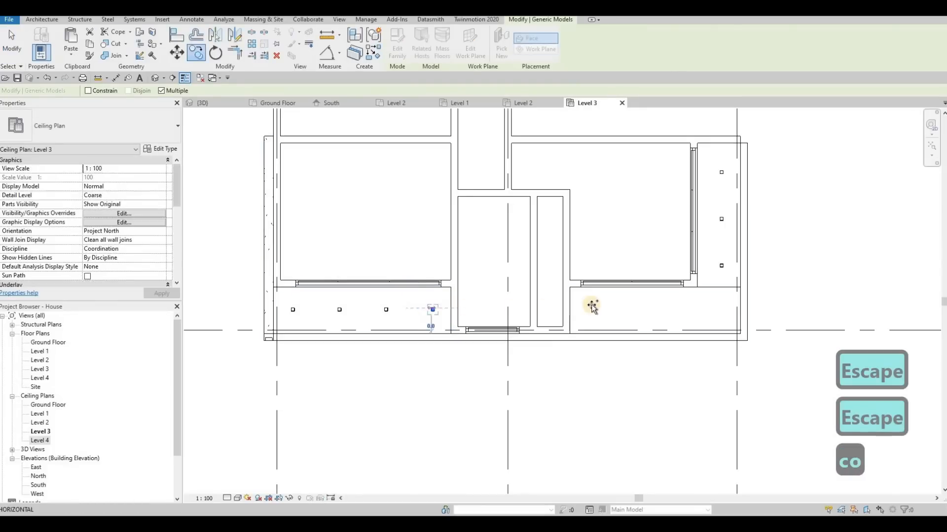
pyautogui.click(592, 307)
pyautogui.hotkey('ctrl', 'z')
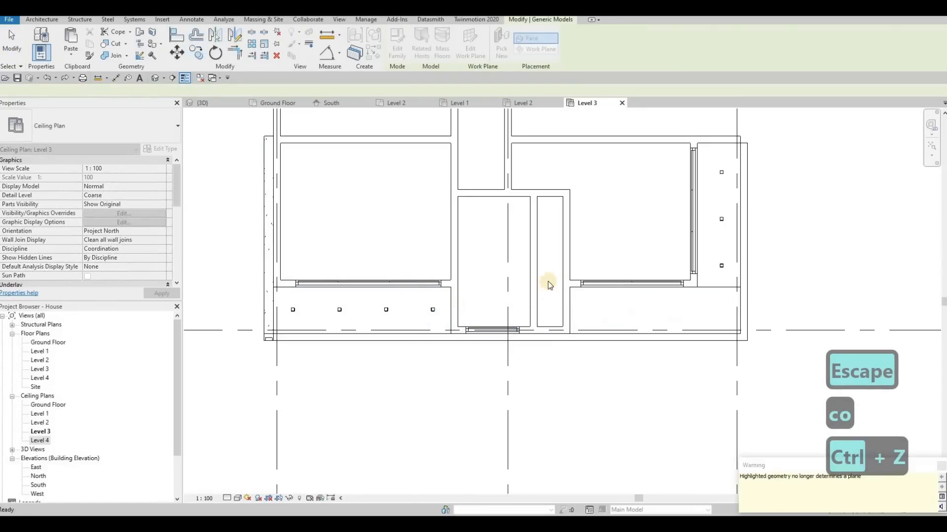
pyautogui.press('Escape')
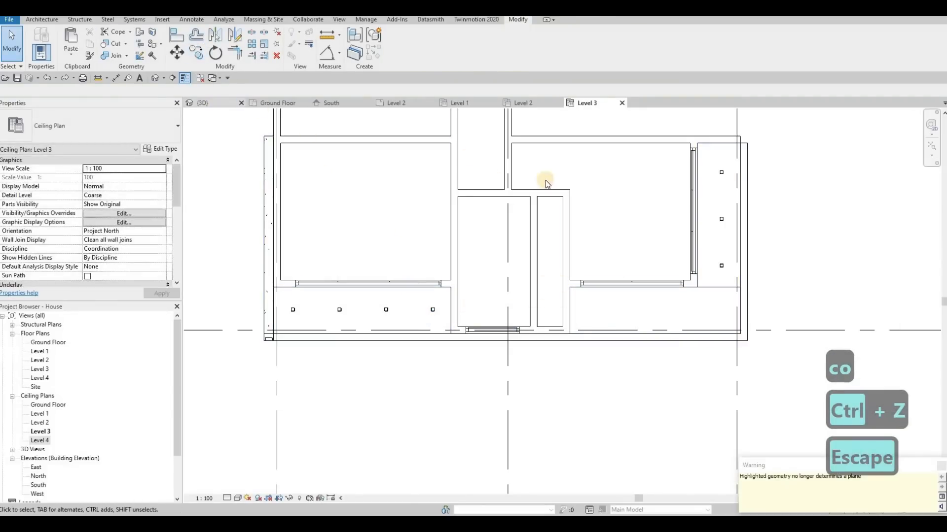
# In the 3D view, place a similar pot light on the top-floor right balcony's ceiling face, and return to the Level 3 ceiling plan.
pyautogui.click(202, 103)
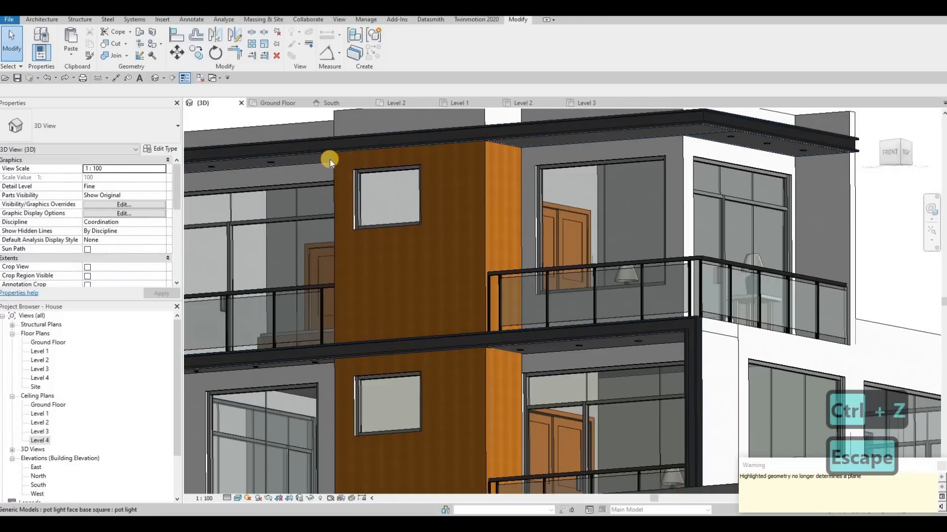
pyautogui.click(329, 162)
pyautogui.press('c')
pyautogui.press('s')
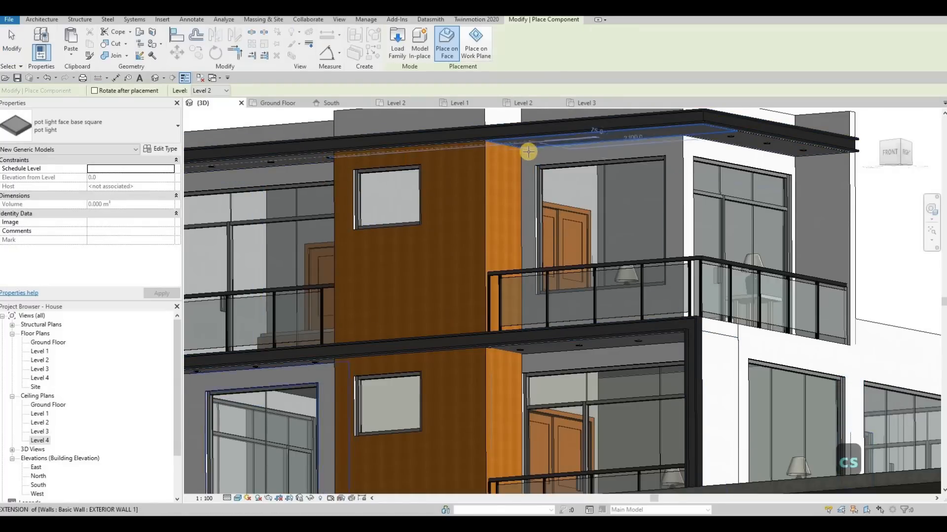
pyautogui.scroll(5, 528, 152)
pyautogui.press('Escape')
pyautogui.press('Escape')
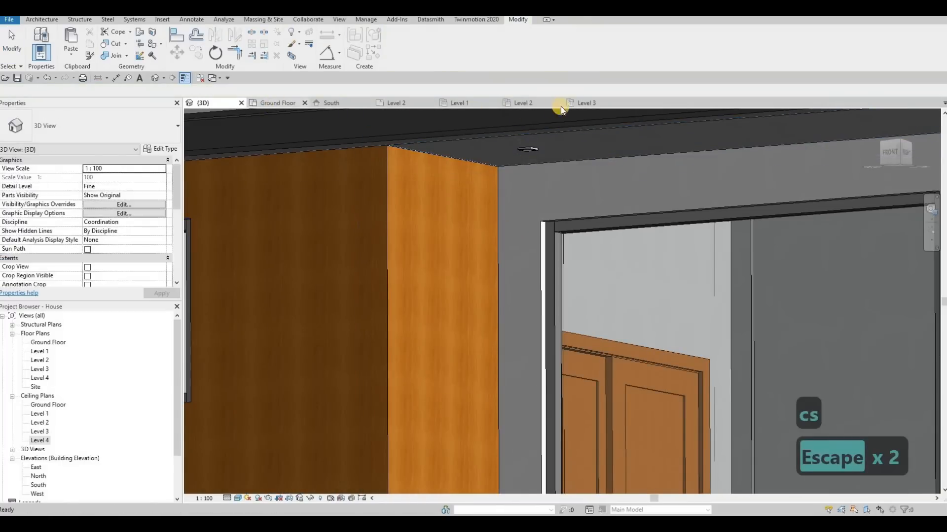
pyautogui.click(575, 103)
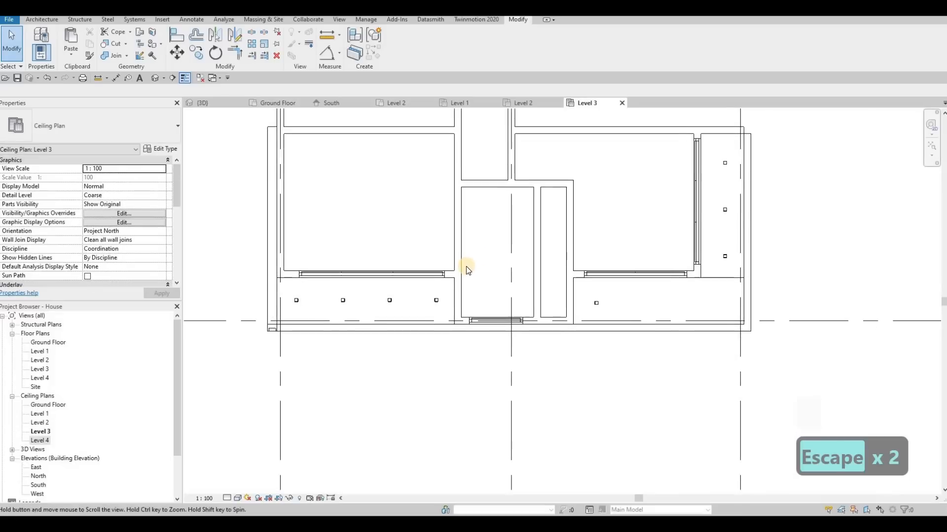
# Align the new pot light in the lower-right balcony ceiling with the centerline of the lower-left balcony's pot light row.
pyautogui.press('Escape')
pyautogui.press('l')
pyautogui.scroll(3, 436, 303)
pyautogui.click(437, 301)
pyautogui.scroll(-2, 716, 311)
pyautogui.click(738, 310)
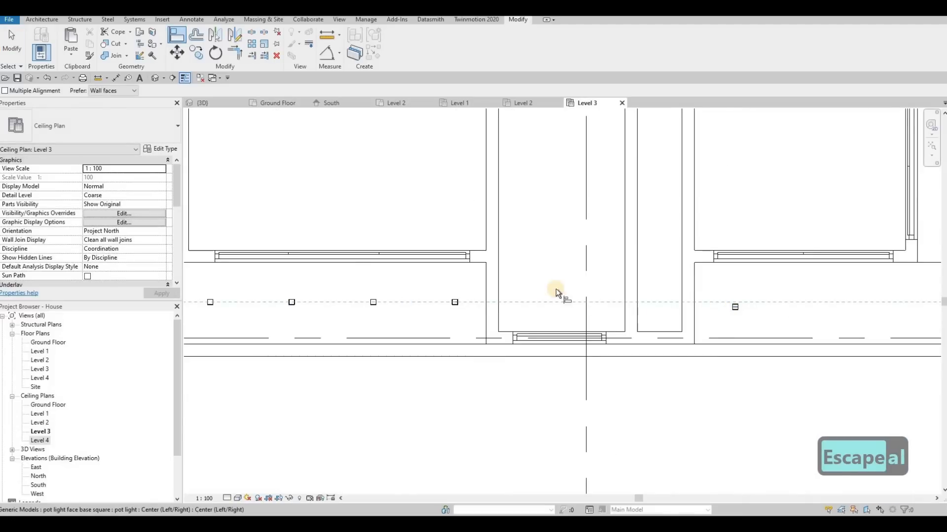
pyautogui.scroll(2, 547, 281)
pyautogui.scroll(-2, 592, 298)
pyautogui.press('Escape')
pyautogui.press('Escape')
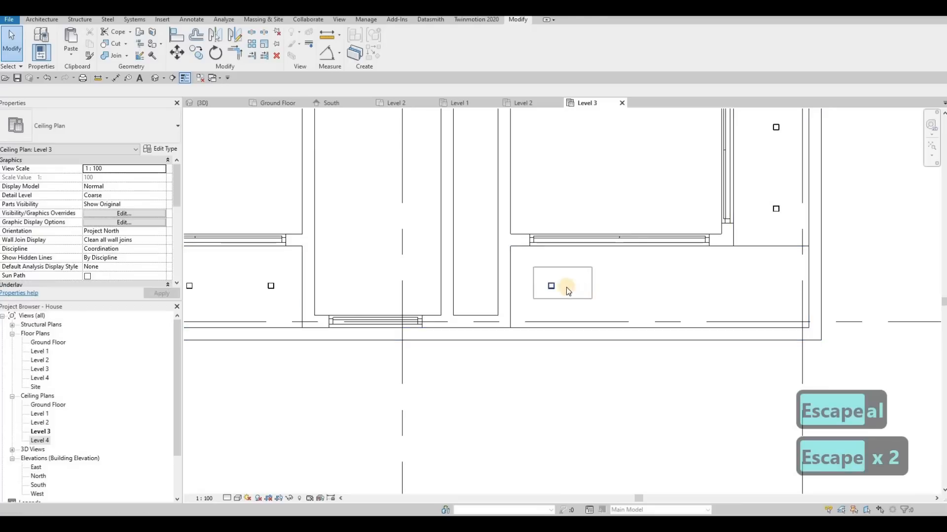
# Copy the lower-right balcony's pot light three times to the right at 1000 mm spacing.
pyautogui.click(551, 286)
pyautogui.press('c')
pyautogui.press('o')
pyautogui.click(551, 285)
pyautogui.scroll(-1, 740, 274)
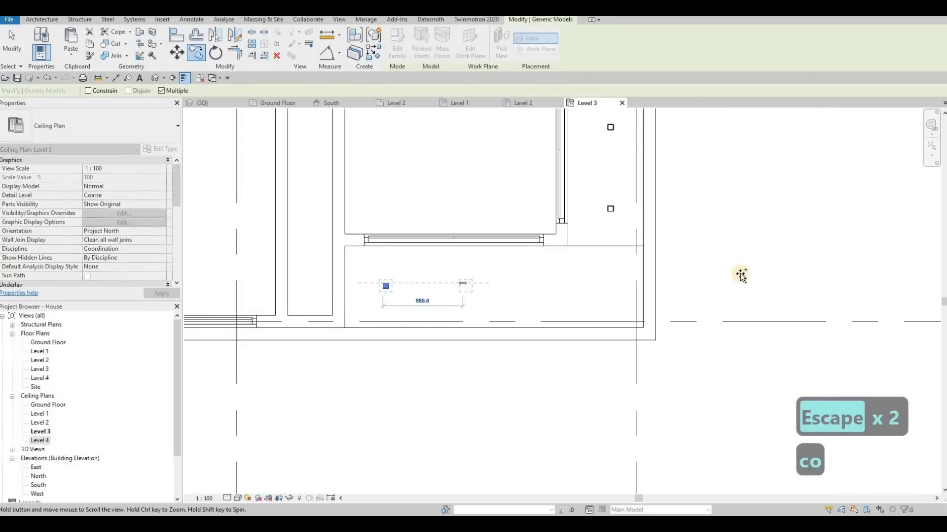
pyautogui.write('1')
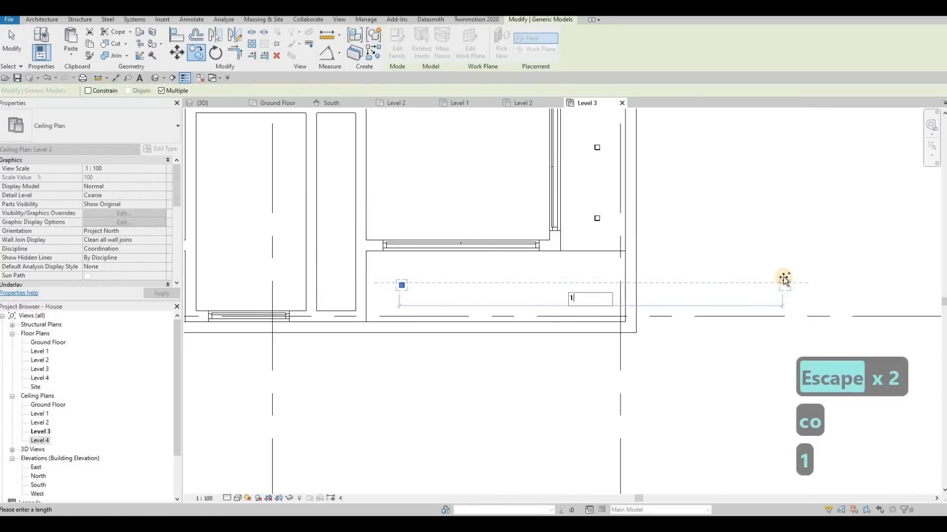
pyautogui.write('00000')
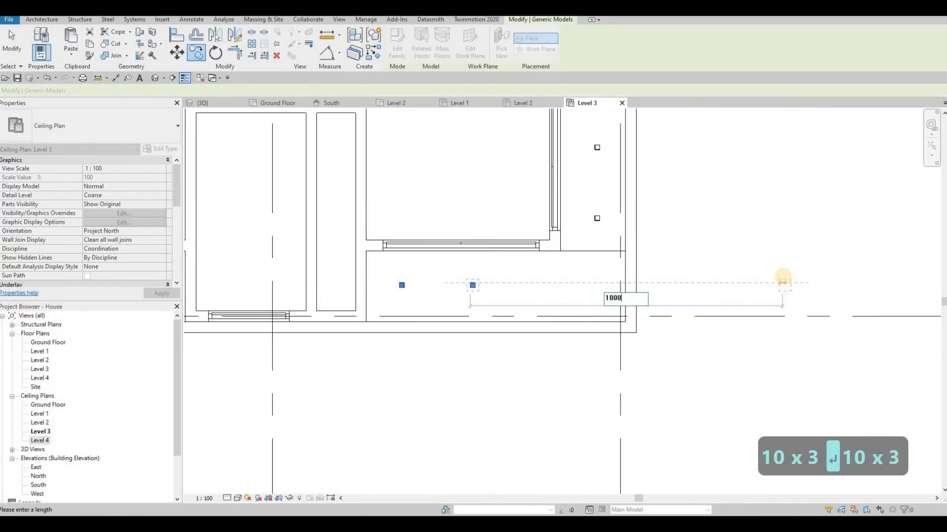
pyautogui.press('Return')
pyautogui.write('1000')
pyautogui.press('Return')
pyautogui.press('Escape')
pyautogui.press('Escape')
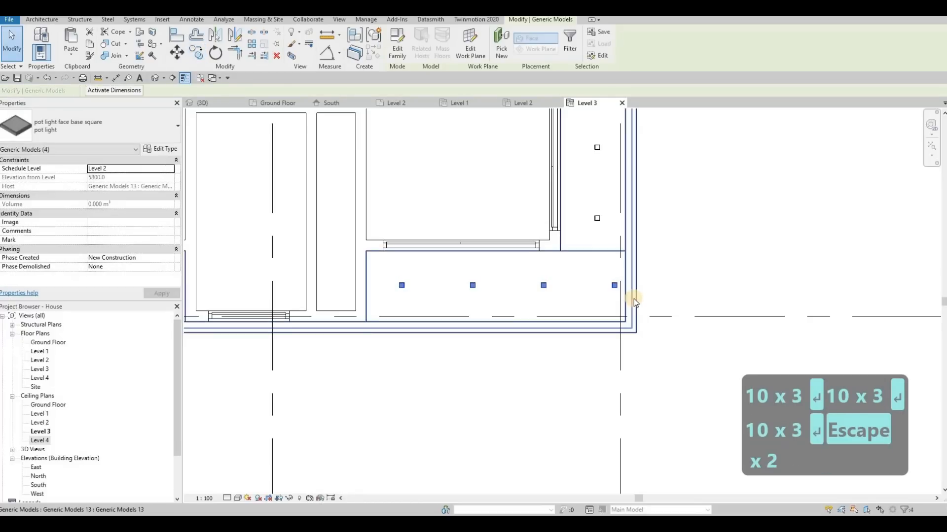
# Nudge the row of four pot lights left and slightly down to center it in the lower-right balcony ceiling.
pyautogui.press('Left')
pyautogui.press('Left')
pyautogui.press('Left')
pyautogui.press('Left')
pyautogui.press('Left')
pyautogui.press('Left')
pyautogui.press('Left')
pyautogui.press('Left')
pyautogui.press('Left')
pyautogui.press('Left')
pyautogui.press('Left')
pyautogui.press('Left')
pyautogui.press('Left')
pyautogui.press('Down')
pyautogui.press('Left')
pyautogui.press('Down')
pyautogui.press('Right')
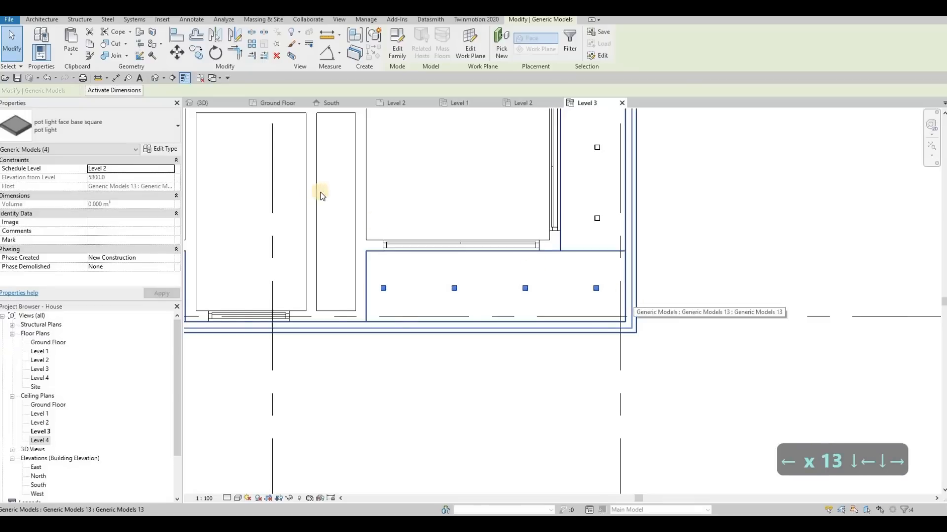
pyautogui.press('Escape')
pyautogui.press('Escape')
# Inspect the balcony ceilings and the curtain walls below them from the front and right side in the 3D view.
pyautogui.scroll(-3, 314, 167)
pyautogui.click(203, 103)
pyautogui.scroll(-5, 430, 214)
pyautogui.keyDown('shift'); pyautogui.moveTo(488, 247); pyautogui.dragTo(475, 300, button='middle'); pyautogui.keyUp('shift')
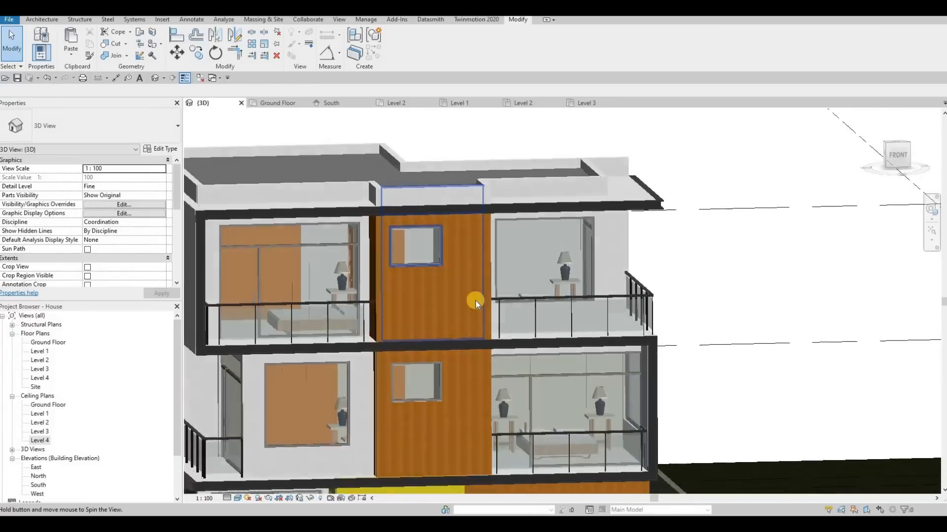
pyautogui.scroll(-3, 441, 244)
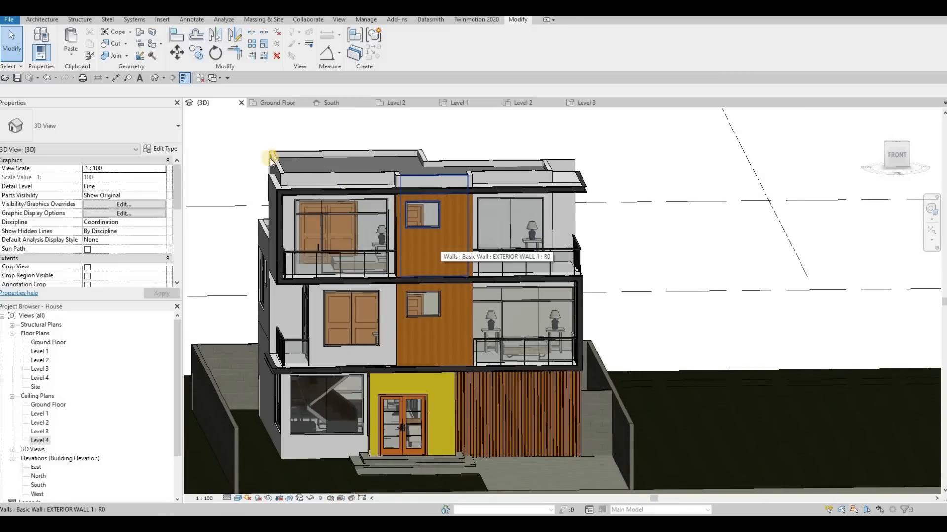
pyautogui.keyDown('shift'); pyautogui.moveTo(451, 270); pyautogui.dragTo(396, 191, button='middle'); pyautogui.keyUp('shift')
pyautogui.keyDown('shift'); pyautogui.moveTo(444, 237); pyautogui.dragTo(516, 220, button='middle'); pyautogui.keyUp('shift')
pyautogui.scroll(2, 513, 219)
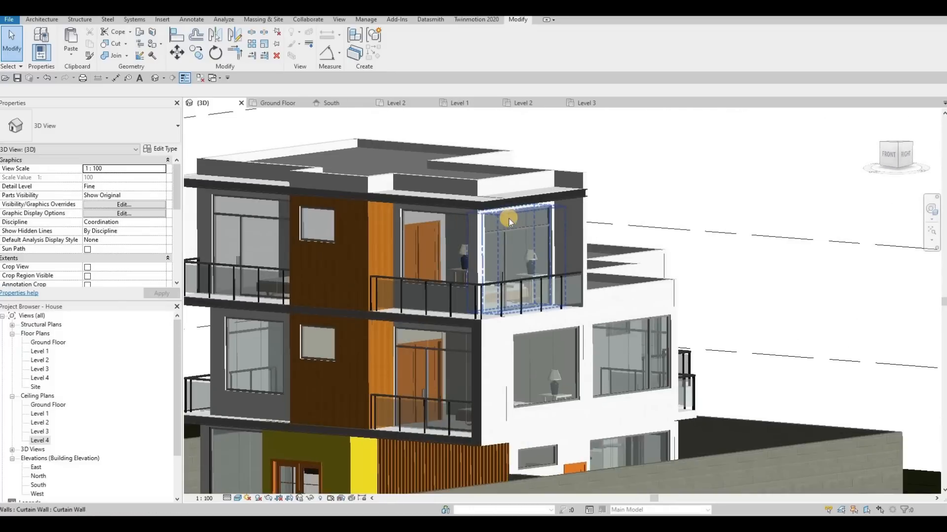
# In the South elevation, raise the top of the Level 2 right balcony curtain wall to the ceiling underside, a top offset of -200.
pyautogui.click(339, 104)
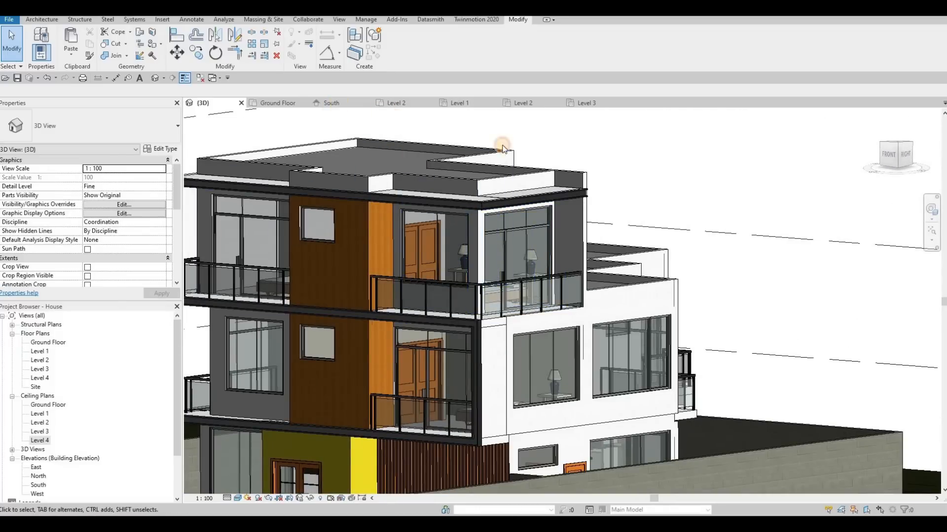
pyautogui.scroll(2, 511, 218)
pyautogui.scroll(3, 511, 219)
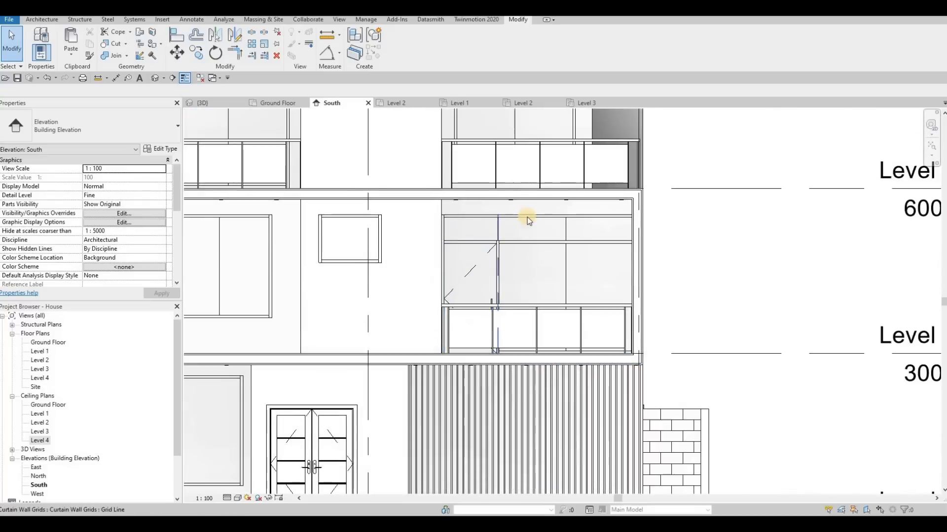
pyautogui.press('Escape')
pyautogui.click(557, 204)
pyautogui.moveTo(555, 188); pyautogui.dragTo(552, 189)
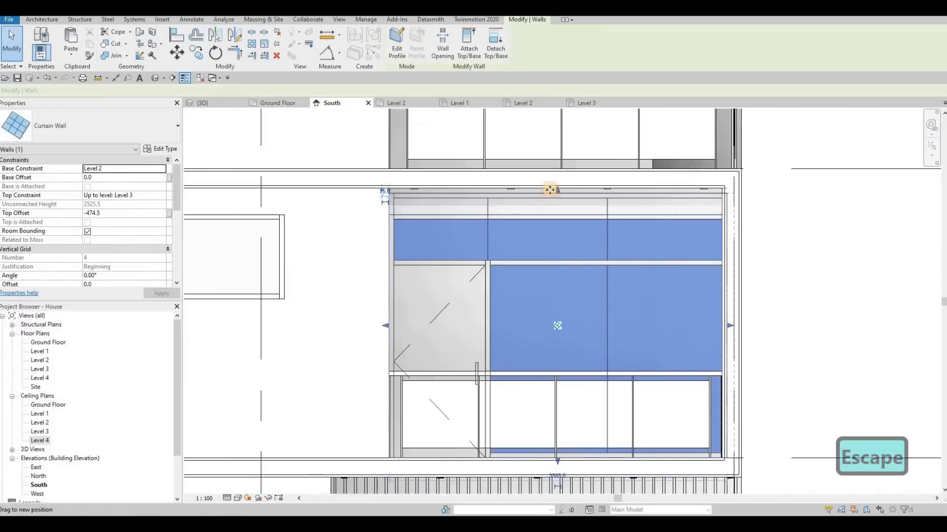
pyautogui.scroll(-3, 543, 205)
pyautogui.moveTo(446, 212); pyautogui.dragTo(650, 212, button='middle')
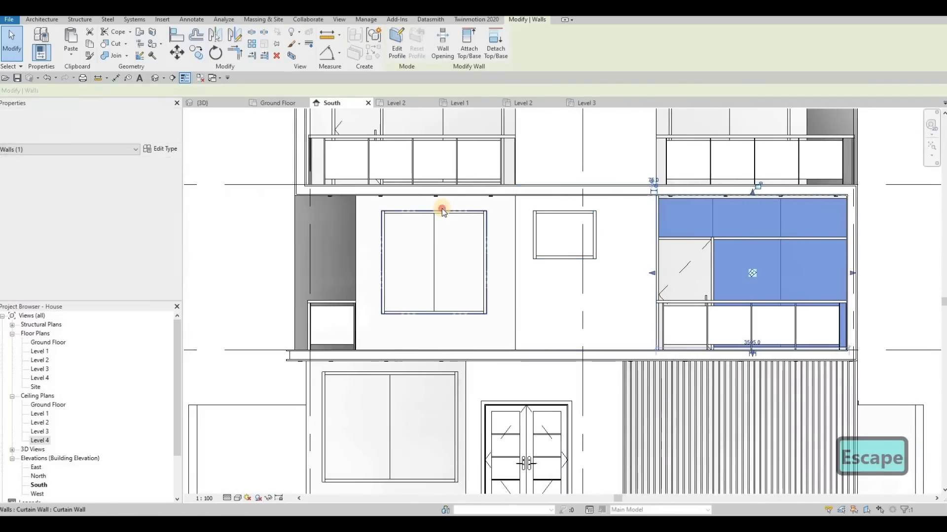
# Raise the top of the Level 2 left curtain wall window to the ceiling underside, a top offset of -200.
pyautogui.press('Escape')
pyautogui.click(436, 208)
pyautogui.moveTo(432, 199); pyautogui.dragTo(359, 199)
pyautogui.scroll(3, 360, 197)
pyautogui.scroll(-4, 434, 152)
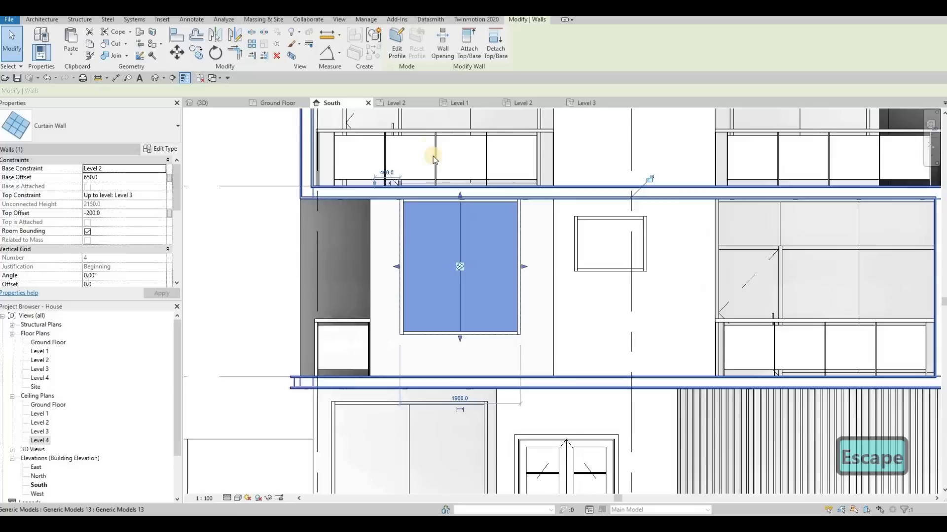
pyautogui.press('Escape')
pyautogui.press('Escape')
# Raise the top of the Level 3 left balcony curtain wall to the ceiling underside, a top offset of -200.
pyautogui.click(422, 192)
pyautogui.moveTo(423, 192); pyautogui.dragTo(418, 258, button='middle')
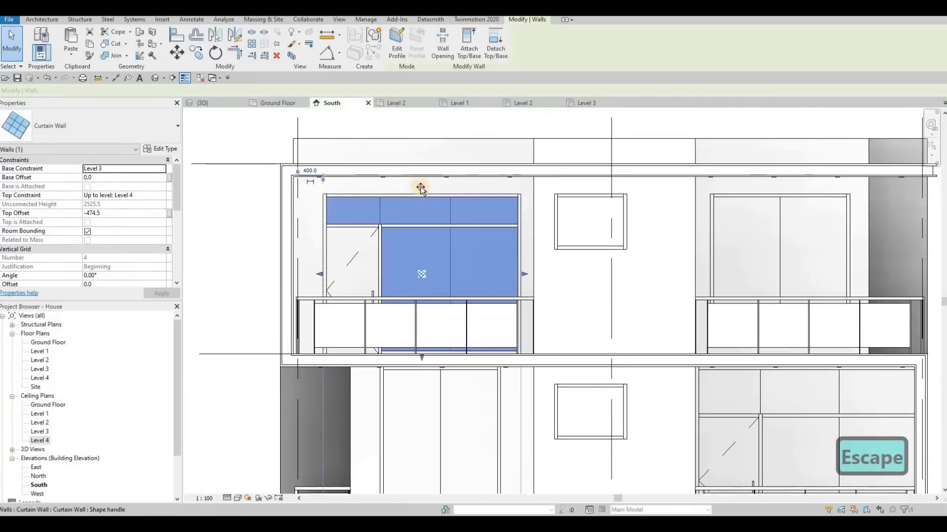
pyautogui.moveTo(419, 180); pyautogui.dragTo(419, 176)
pyautogui.press('Escape')
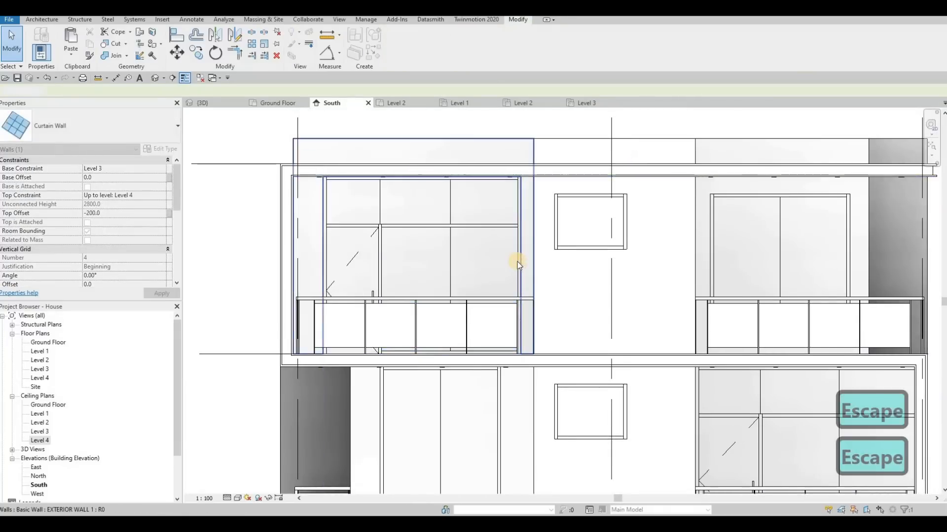
# Widen the Level 3 left balcony curtain wall on both sides so it spans between the adjoining walls.
pyautogui.click(521, 266)
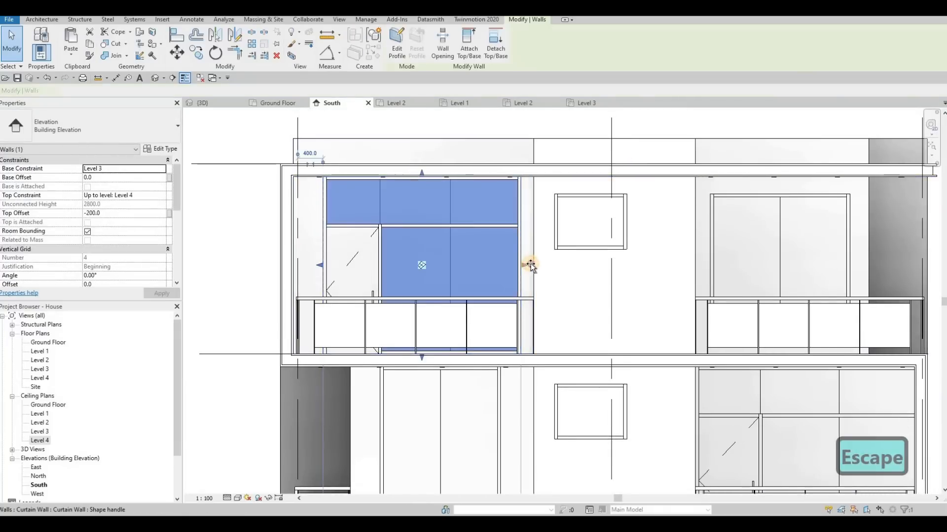
pyautogui.moveTo(522, 266); pyautogui.dragTo(537, 265)
pyautogui.press('Escape')
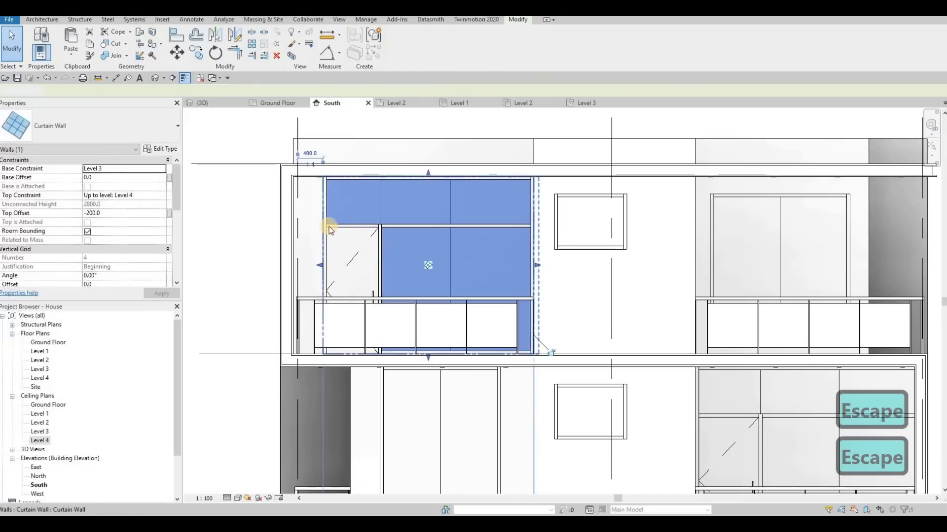
pyautogui.click(319, 257)
pyautogui.moveTo(303, 256); pyautogui.dragTo(301, 256)
pyautogui.press('Escape')
pyautogui.scroll(-2, 592, 301)
pyautogui.moveTo(707, 353); pyautogui.dragTo(558, 307, button='middle')
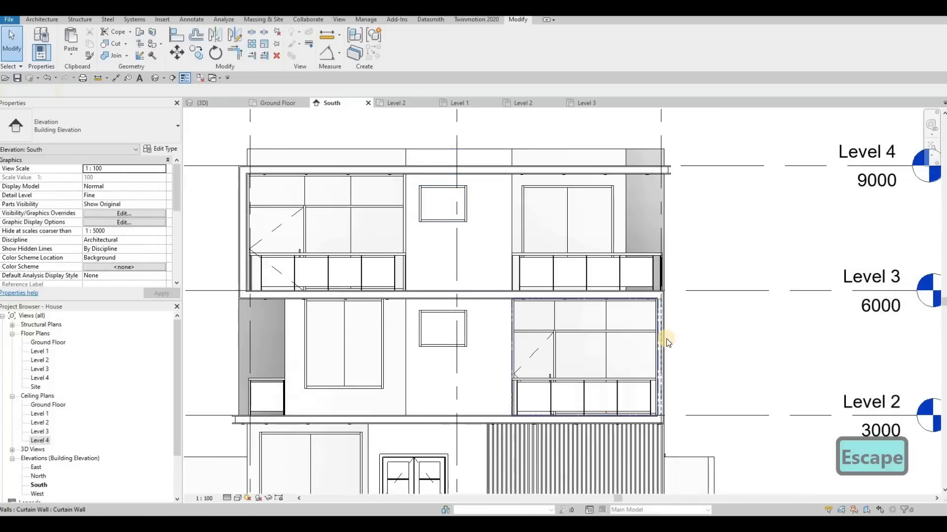
# Raise the top of the Level 3 right curtain wall window to the ceiling underside in the South elevation.
pyautogui.scroll(2, 667, 340)
pyautogui.click(658, 282)
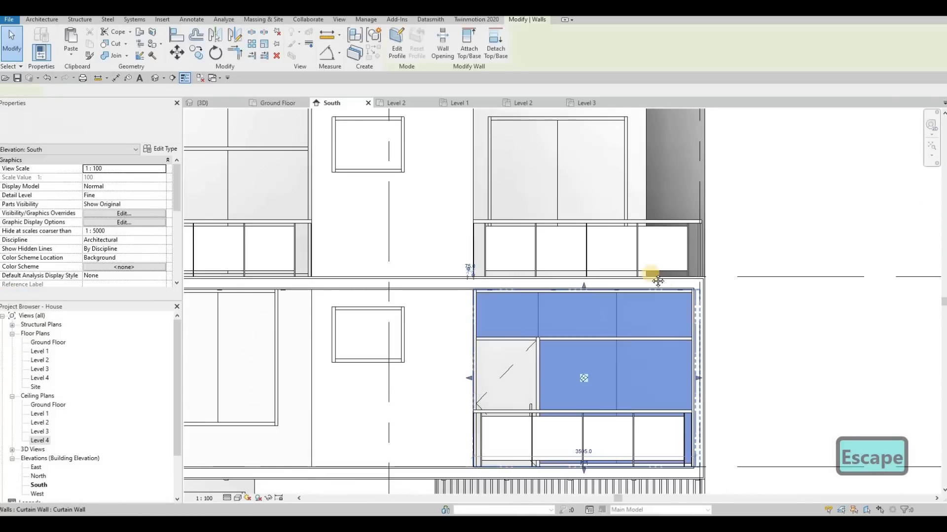
pyautogui.scroll(1, 628, 232)
pyautogui.moveTo(638, 213); pyautogui.dragTo(605, 277, button='middle')
pyautogui.scroll(-2, 567, 212)
pyautogui.moveTo(548, 182); pyautogui.dragTo(558, 232, button='middle')
pyautogui.press('Escape')
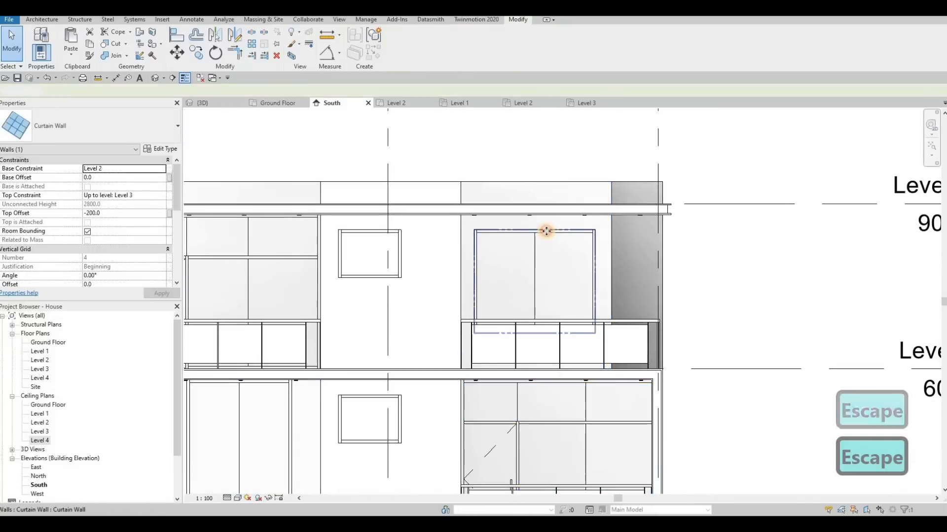
pyautogui.click(535, 228)
pyautogui.moveTo(534, 224); pyautogui.dragTo(359, 168)
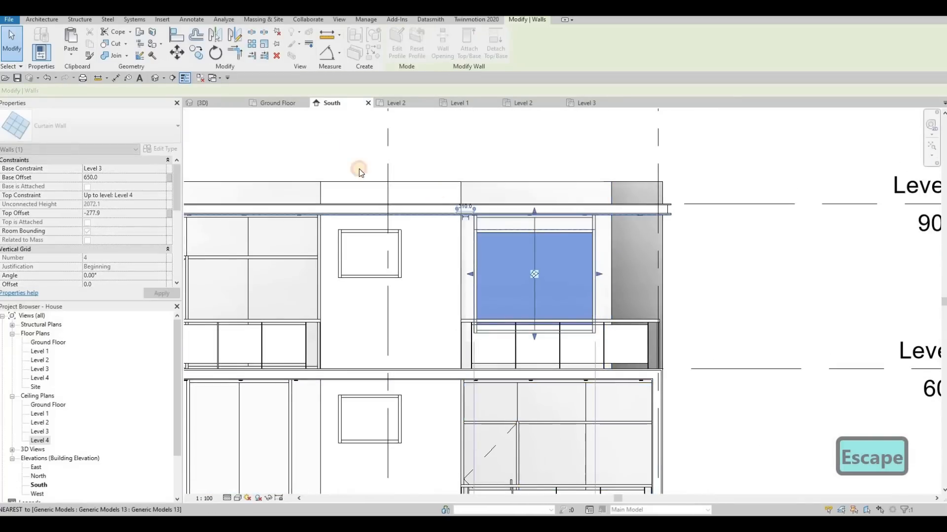
pyautogui.press('Escape')
# In the 3D view, raise the top of the side curtain wall on the top-floor right balcony to the ceiling.
pyautogui.click(202, 102)
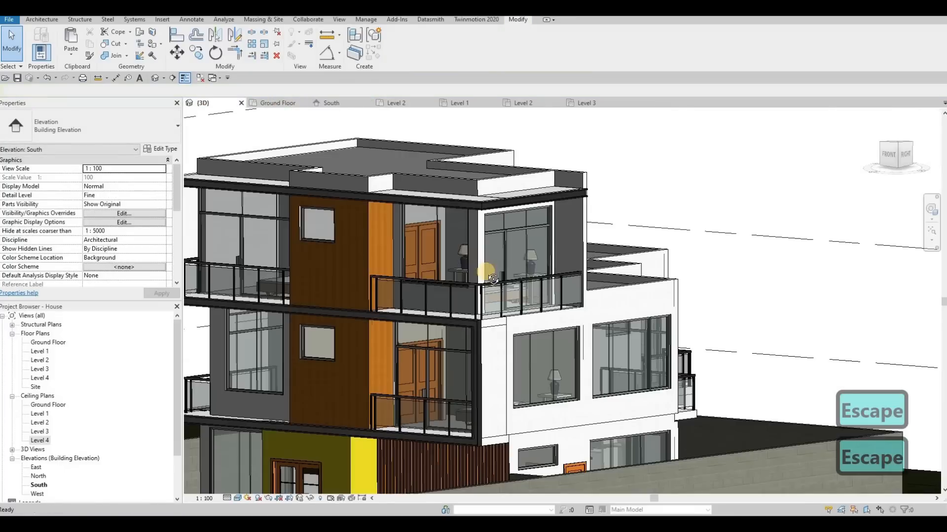
pyautogui.keyDown('shift'); pyautogui.moveTo(486, 273); pyautogui.dragTo(432, 211, button='middle'); pyautogui.keyUp('shift')
pyautogui.scroll(2, 436, 204)
pyautogui.click(452, 223)
pyautogui.moveTo(442, 196); pyautogui.dragTo(431, 169)
pyautogui.keyDown('shift'); pyautogui.moveTo(370, 184); pyautogui.dragTo(363, 215, button='middle'); pyautogui.keyUp('shift')
pyautogui.scroll(2, 364, 216)
pyautogui.press('Escape')
# Move the right vertical grid line of the top-floor left curtain wall to about 1200 mm from the neighboring grid line.
pyautogui.scroll(-1, 387, 276)
pyautogui.keyDown('shift'); pyautogui.moveTo(386, 277); pyautogui.dragTo(375, 209, button='middle'); pyautogui.keyUp('shift')
pyautogui.scroll(-3, 329, 278)
pyautogui.click(377, 208)
pyautogui.scroll(2, 376, 209)
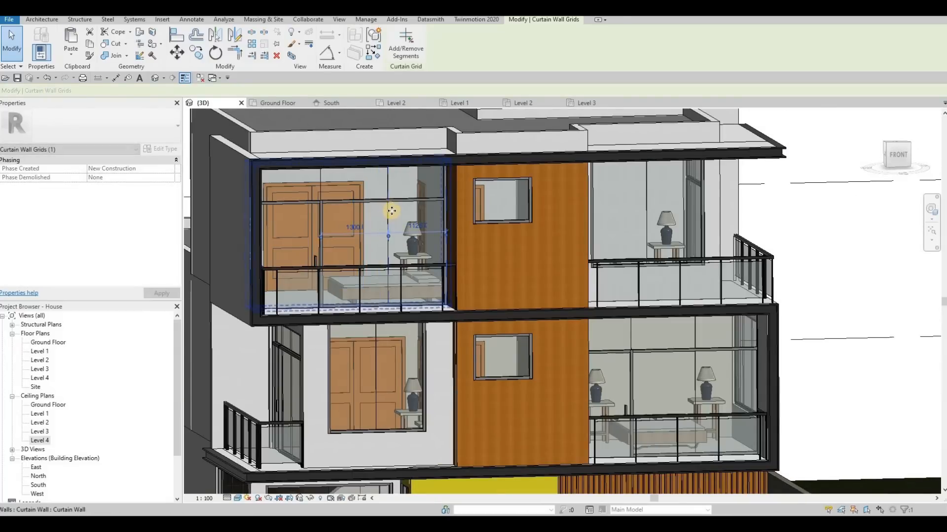
pyautogui.scroll(2, 391, 212)
pyautogui.moveTo(373, 212); pyautogui.dragTo(385, 212)
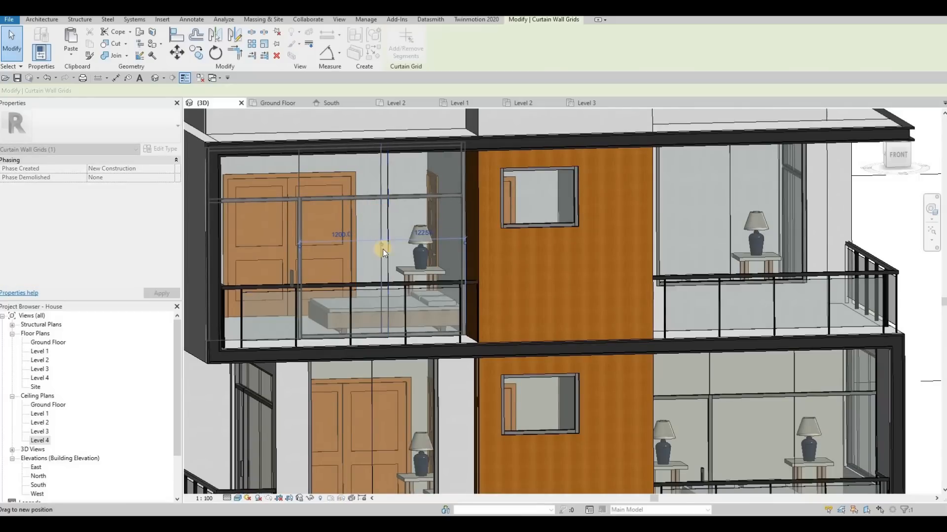
pyautogui.press('Escape')
# Raise the top of the left-side Level 2 balcony curtain wall to the ceiling underside, a top offset of -200.
pyautogui.scroll(-5, 502, 308)
pyautogui.keyDown('shift'); pyautogui.moveTo(502, 308); pyautogui.dragTo(513, 298, button='middle'); pyautogui.keyUp('shift')
pyautogui.scroll(4, 513, 298)
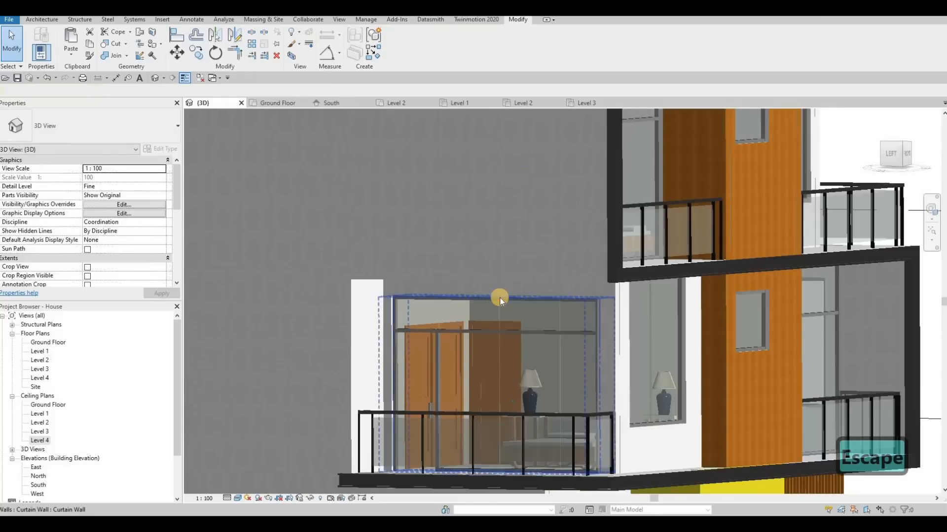
pyautogui.click(499, 297)
pyautogui.moveTo(494, 281); pyautogui.dragTo(494, 279)
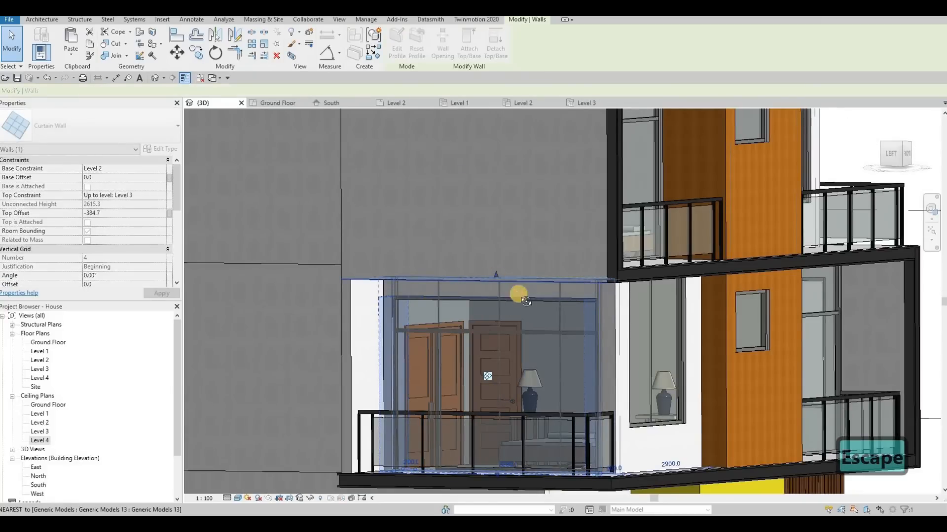
pyautogui.keyDown('shift'); pyautogui.moveTo(495, 273); pyautogui.dragTo(506, 292, button='middle'); pyautogui.keyUp('shift')
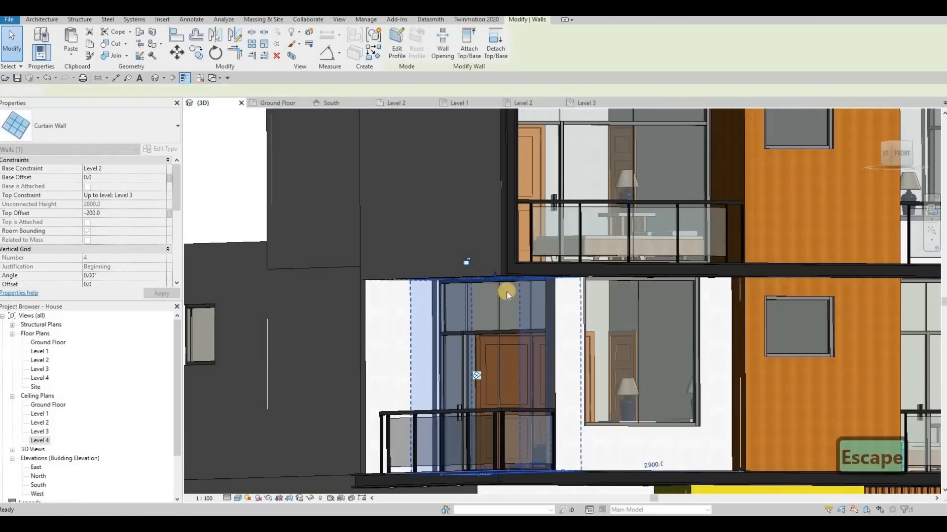
pyautogui.press('Escape')
pyautogui.scroll(-3, 505, 308)
pyautogui.keyDown('shift'); pyautogui.moveTo(397, 319); pyautogui.dragTo(603, 261, button='middle'); pyautogui.keyUp('shift')
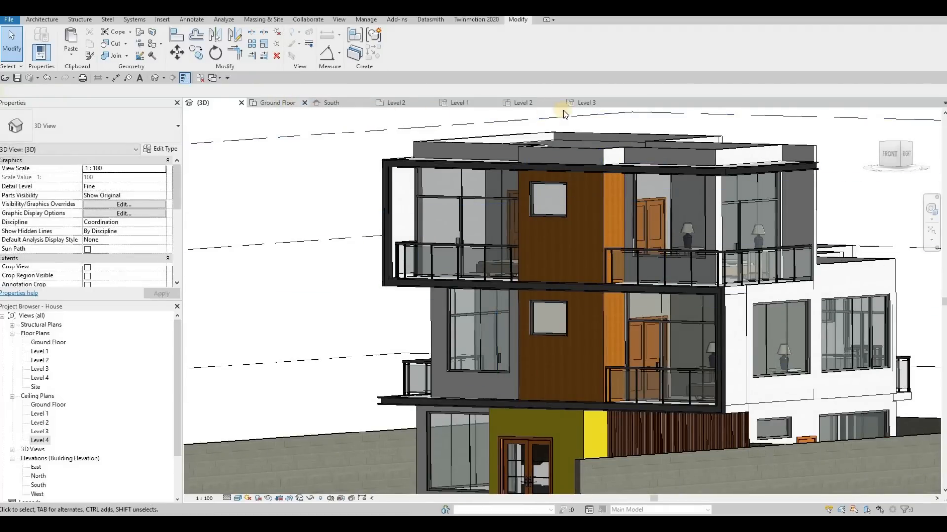
pyautogui.scroll(-2, 538, 211)
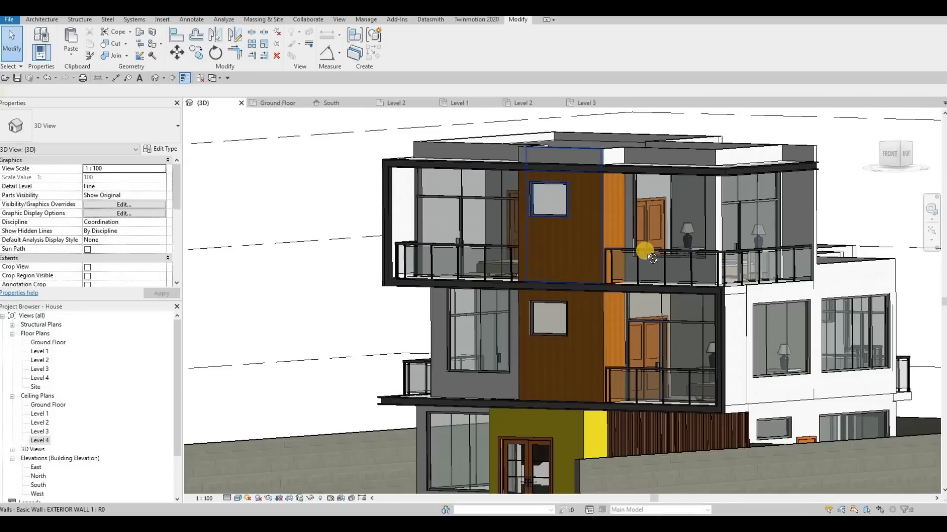
pyautogui.keyDown('shift'); pyautogui.moveTo(644, 250); pyautogui.dragTo(509, 360, button='middle'); pyautogui.keyUp('shift')
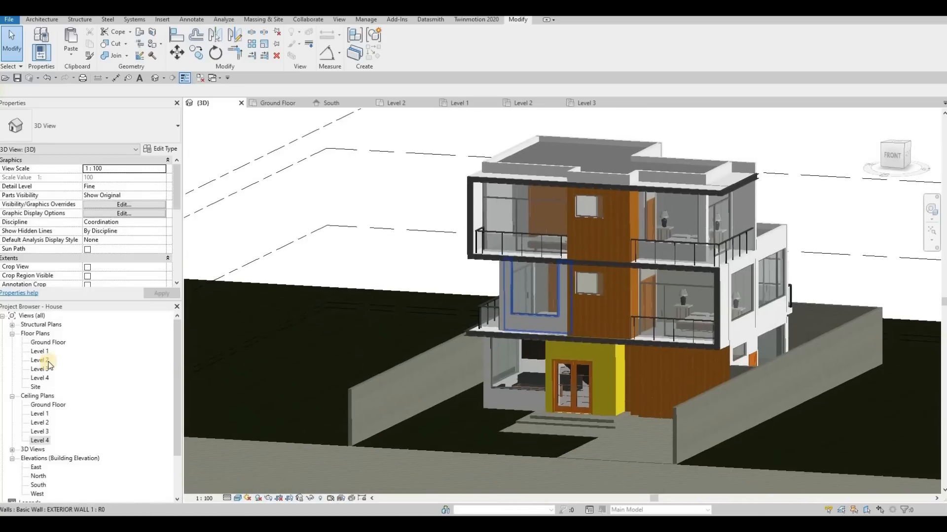
# In the Ground Floor plan, draw a vertical building section between the left boundary wall and the house, spanning the lot's full depth.
pyautogui.doubleClick(48, 342)
pyautogui.scroll(-5, 409, 271)
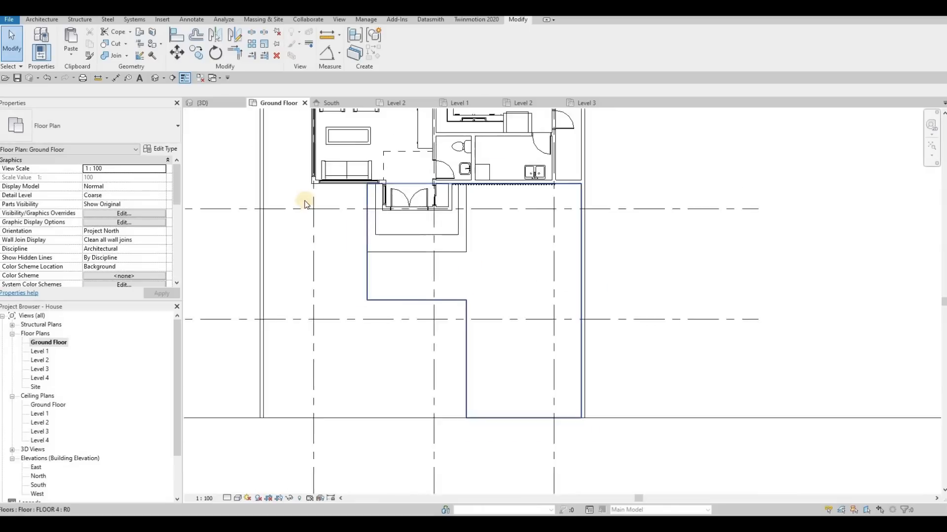
pyautogui.press('Escape')
pyautogui.click(176, 79)
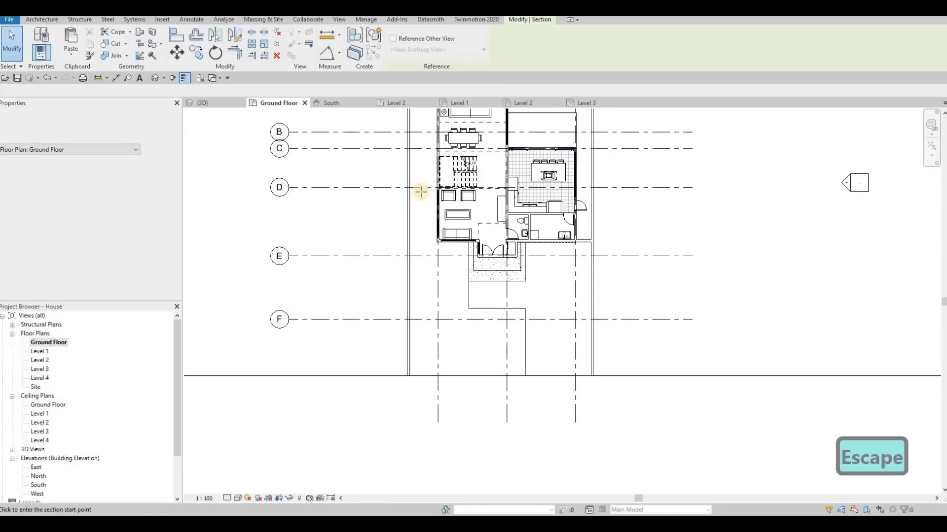
pyautogui.scroll(-3, 429, 271)
pyautogui.click(429, 133)
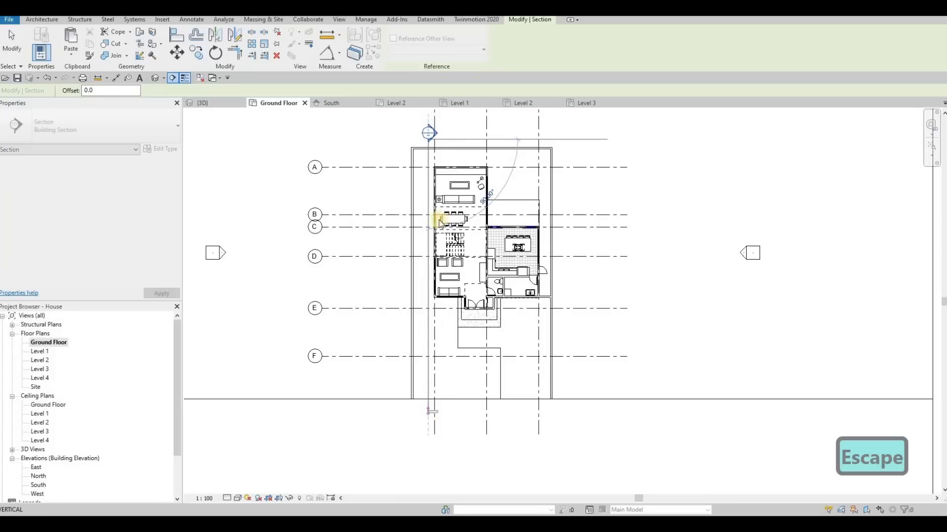
pyautogui.press('Escape')
# Flip the section to face the left boundary wall and pull its far clip in to just beyond that wall.
pyautogui.click(415, 144)
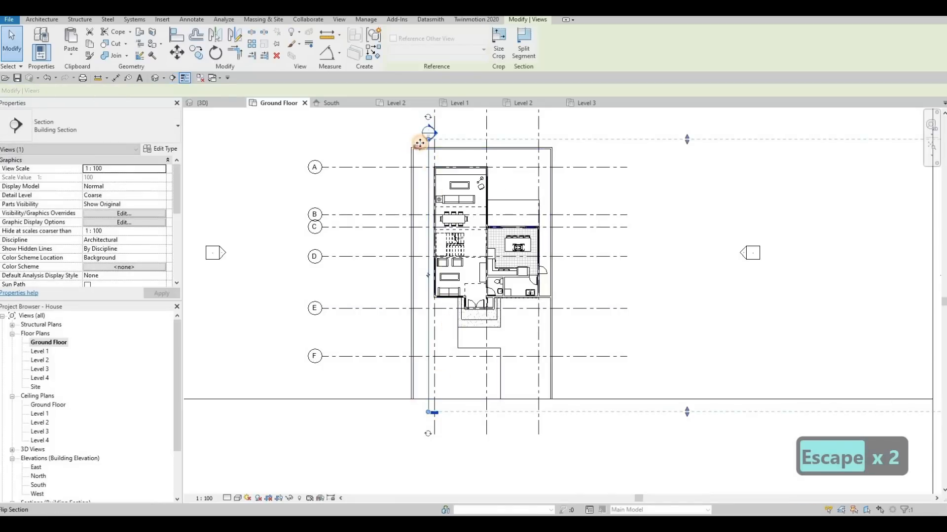
pyautogui.press('Escape')
pyautogui.press('Escape')
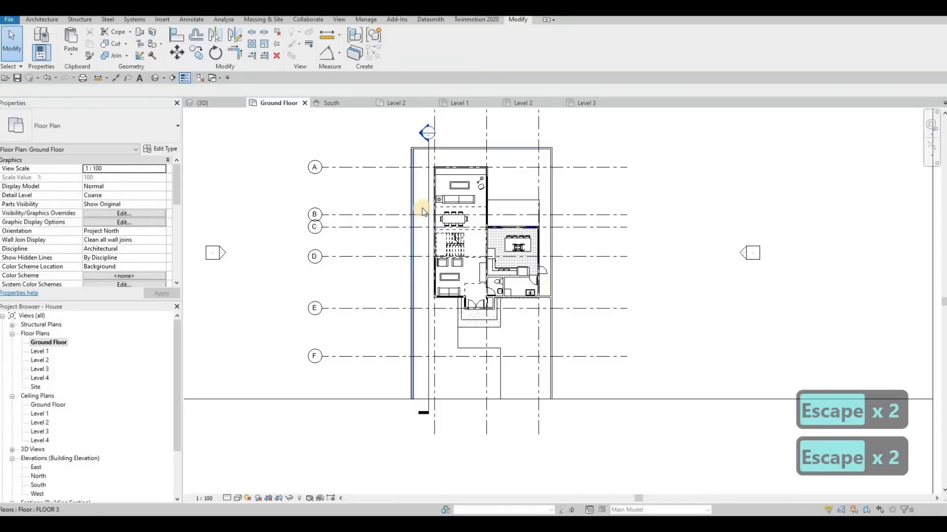
pyautogui.scroll(-2, 409, 217)
pyautogui.click(423, 266)
pyautogui.moveTo(271, 272); pyautogui.dragTo(383, 272, button='middle')
pyautogui.moveTo(196, 273); pyautogui.dragTo(503, 275)
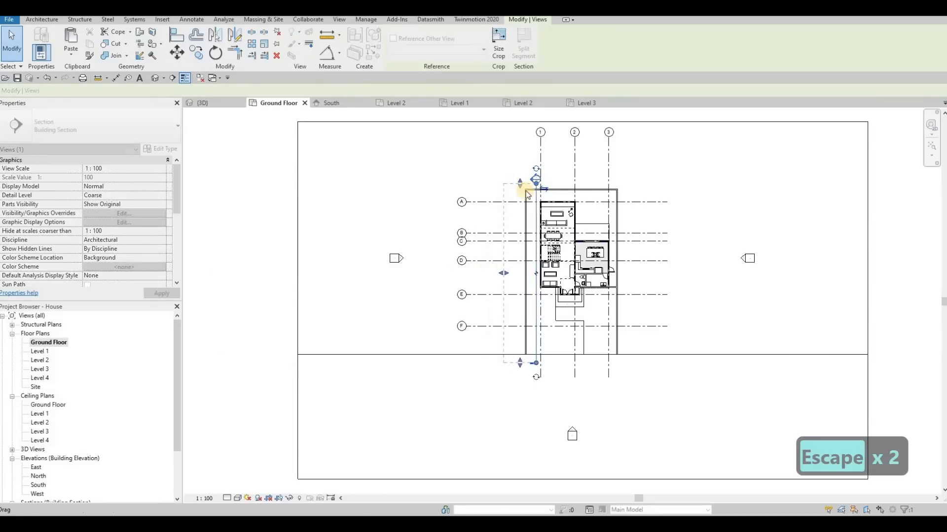
pyautogui.press('Escape')
pyautogui.press('Escape')
# Open the new section view and create an in-place component in the Generic Models category.
pyautogui.doubleClick(542, 210)
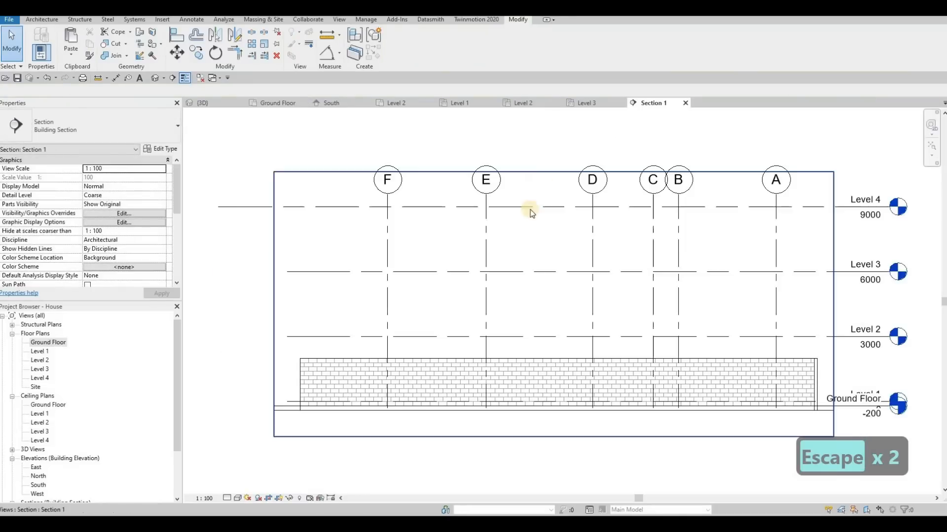
pyautogui.scroll(-1, 386, 249)
pyautogui.scroll(3, 355, 236)
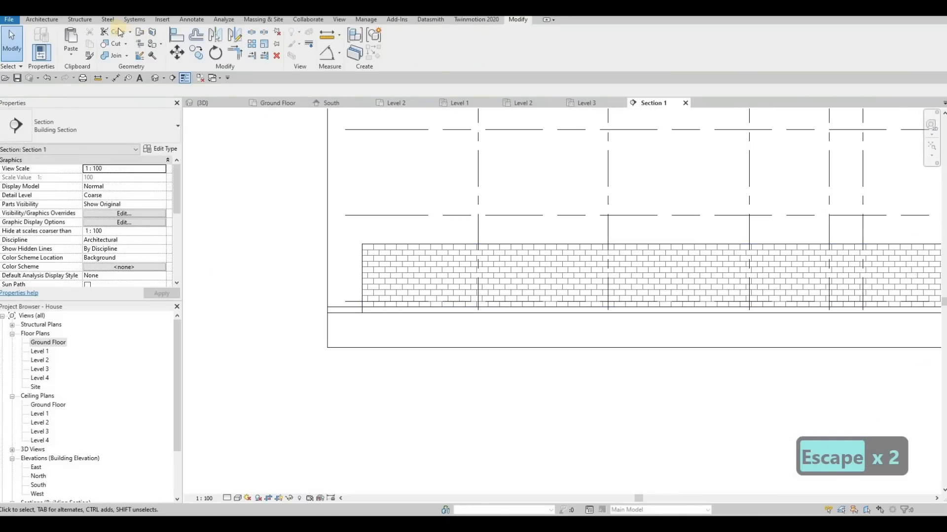
pyautogui.click(41, 19)
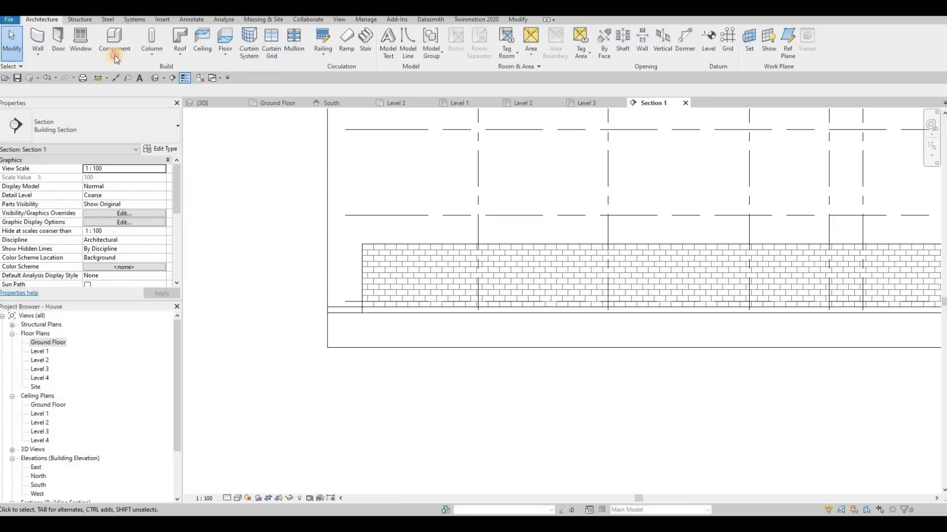
pyautogui.click(133, 94)
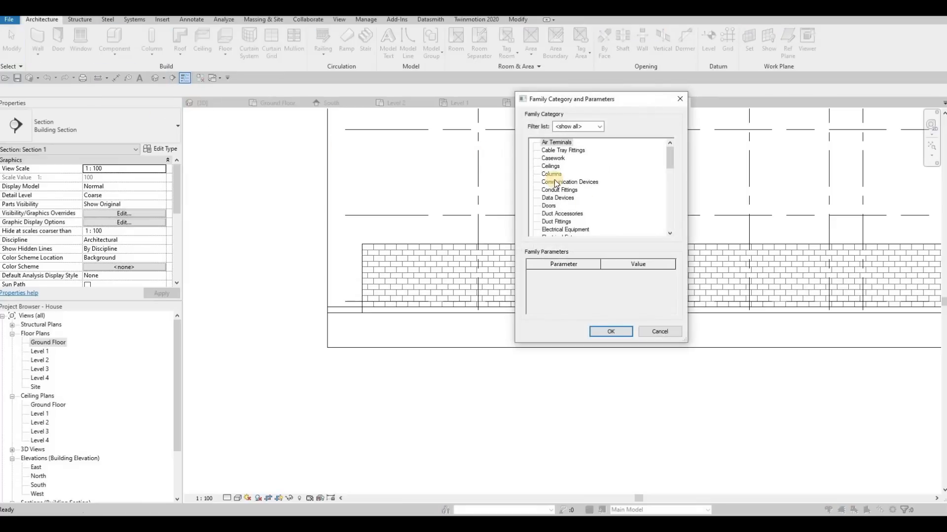
pyautogui.scroll(-2, 557, 225)
pyautogui.click(559, 222)
pyautogui.click(607, 333)
pyautogui.click(470, 282)
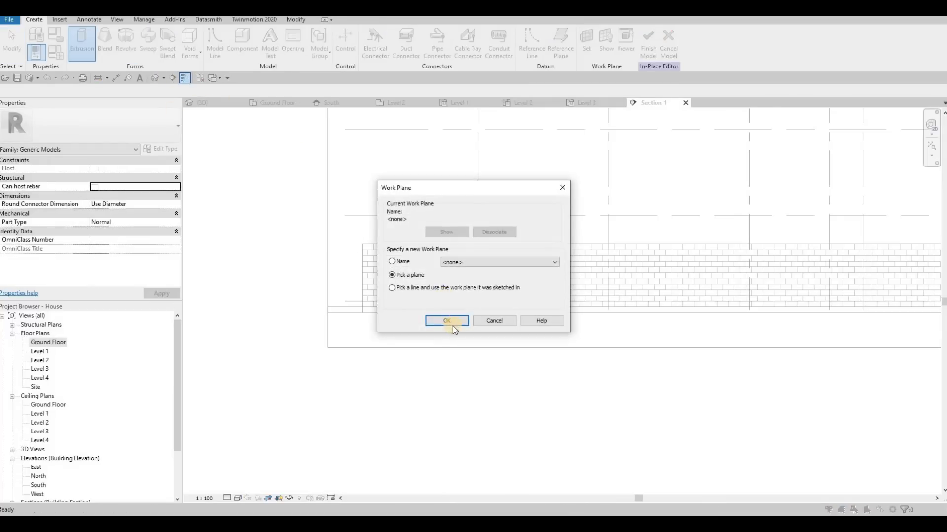
# Start an extrusion on the boundary wall face and sketch a 100 by 120 mm rectangle at a brick joint near the wall's front end.
pyautogui.click(446, 320)
pyautogui.click(370, 154)
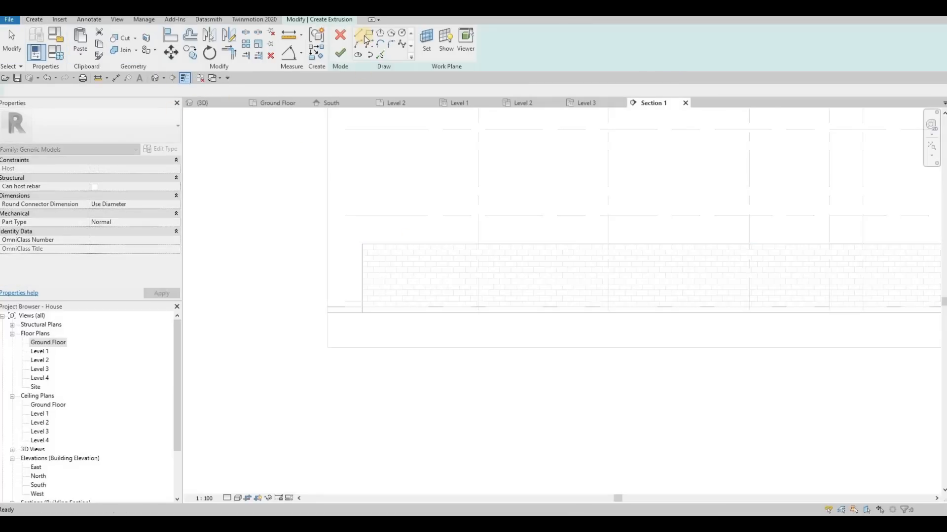
pyautogui.scroll(2, 393, 287)
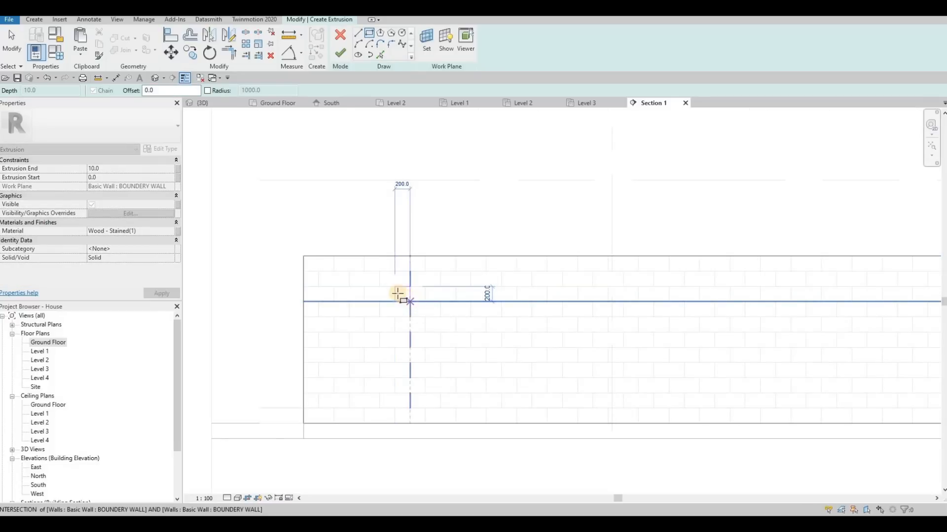
pyautogui.click(397, 294)
pyautogui.scroll(2, 397, 294)
pyautogui.click(417, 293)
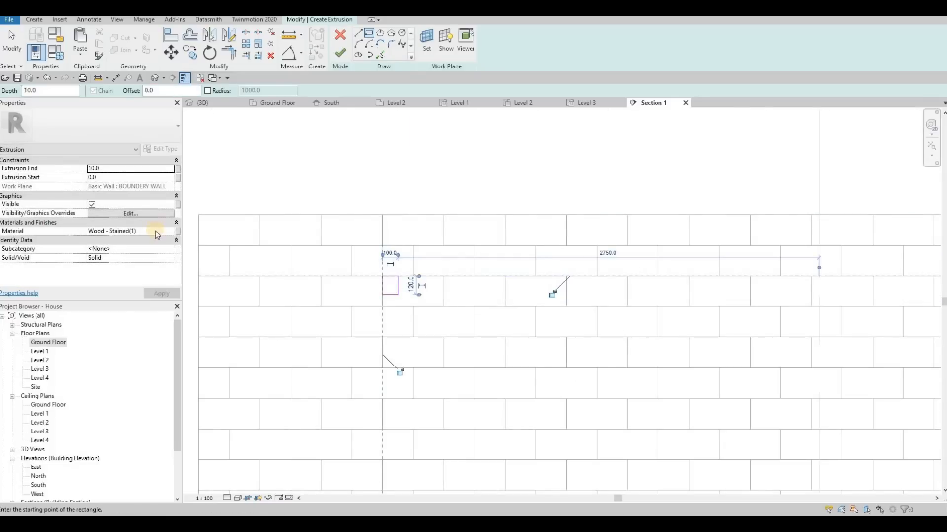
# Assign the Aluminum 2014-T4 material to the rectangle's extrusion and finish it with a depth of 10 mm.
pyautogui.click(170, 232)
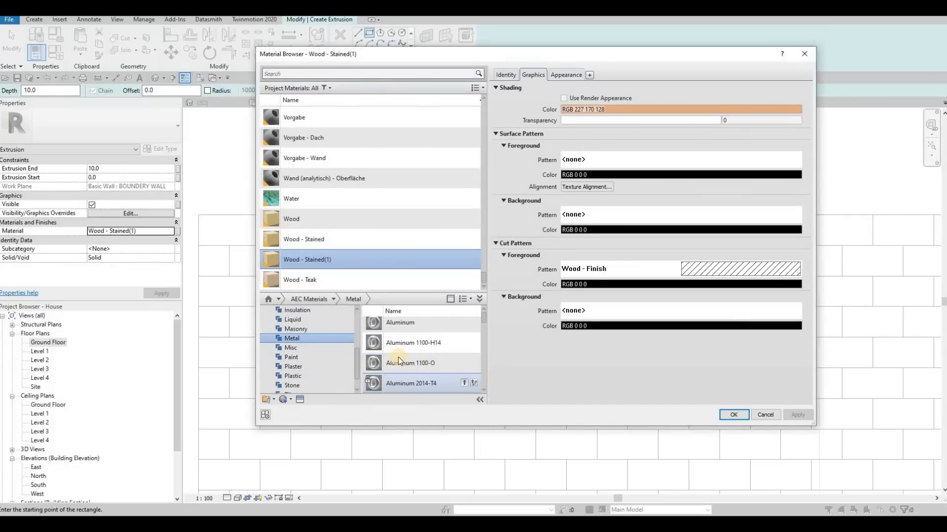
pyautogui.click(464, 387)
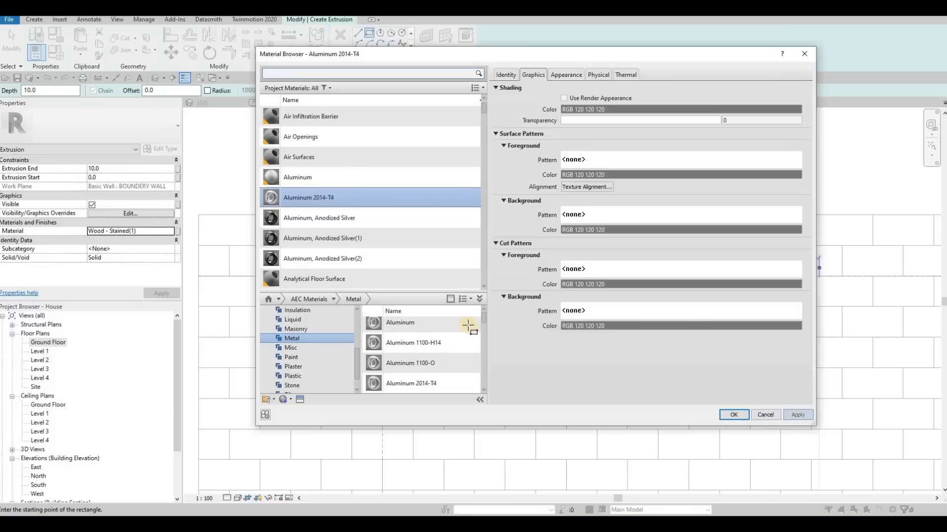
pyautogui.press('Return')
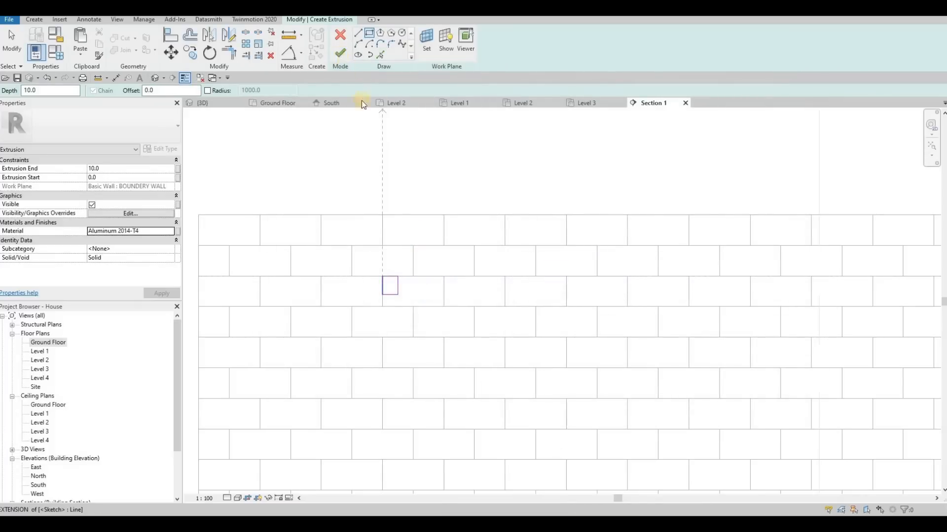
pyautogui.click(340, 53)
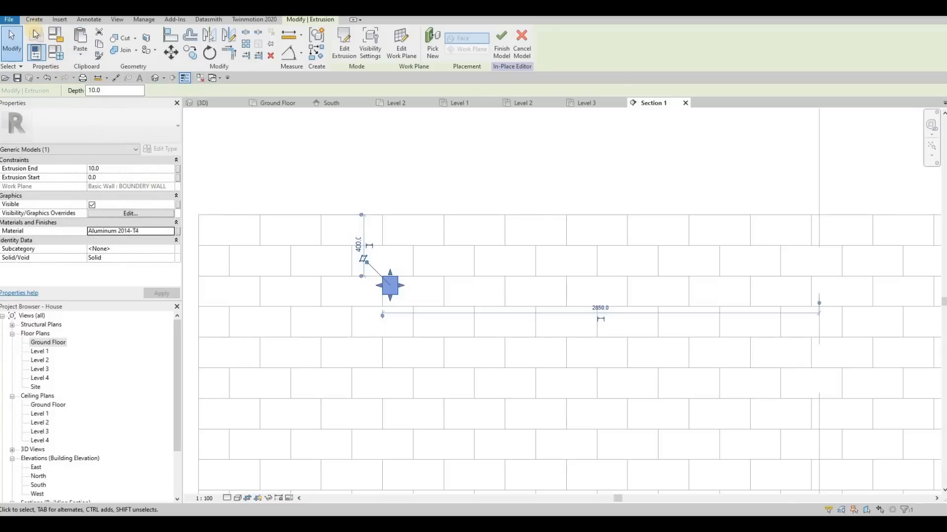
# Start a second extrusion on the boundary wall face and sketch a 100 by 40 mm rectangle directly beneath the aluminum piece.
pyautogui.press('Escape')
pyautogui.click(82, 43)
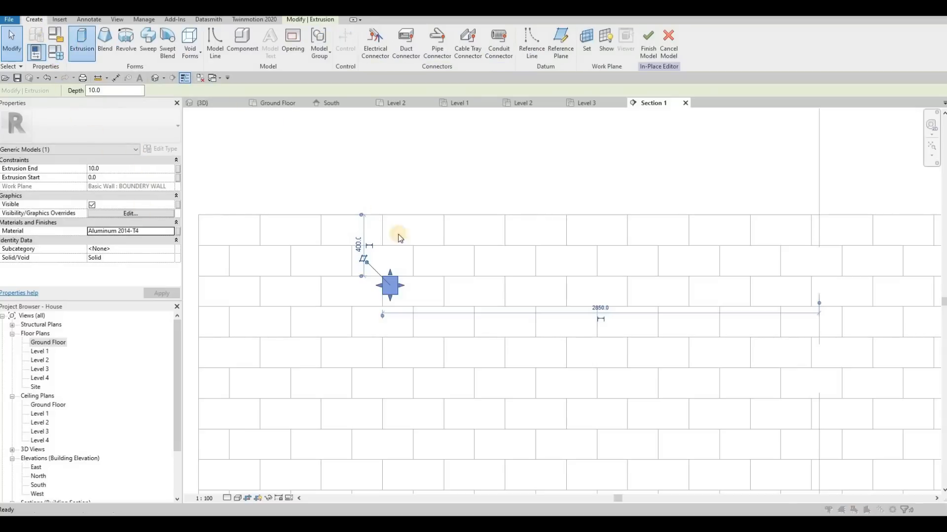
pyautogui.press('Return')
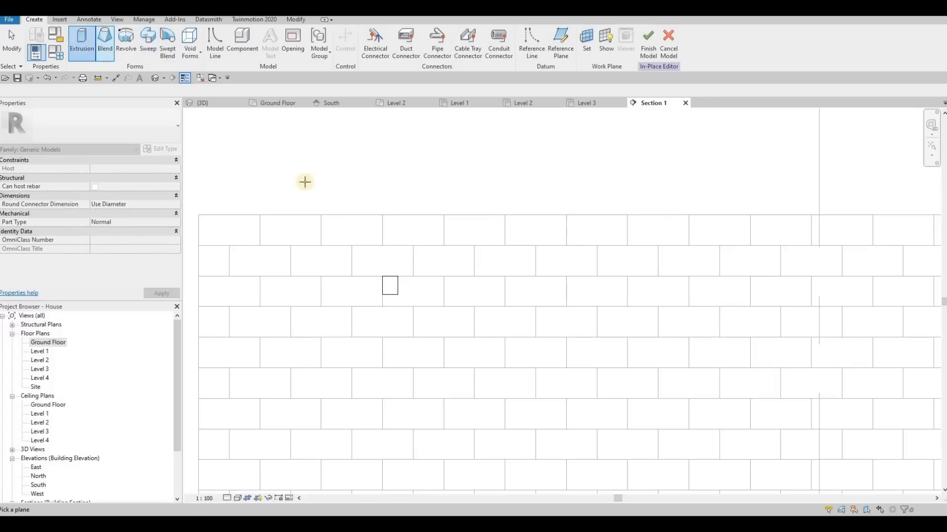
pyautogui.click(378, 291)
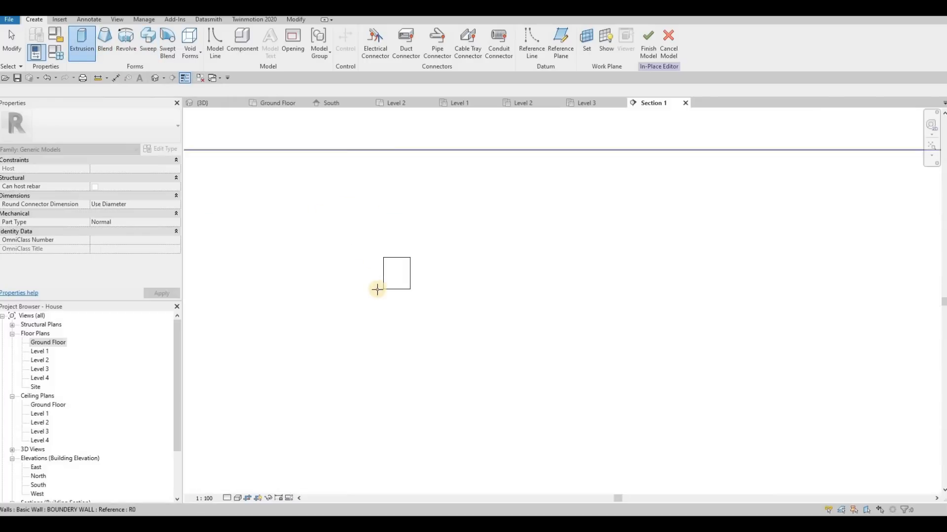
pyautogui.click(84, 46)
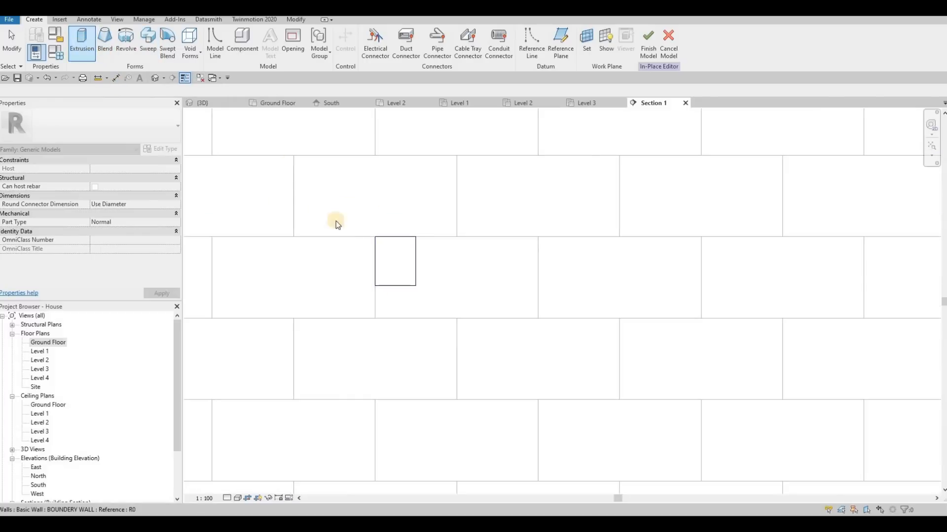
pyautogui.press('Return')
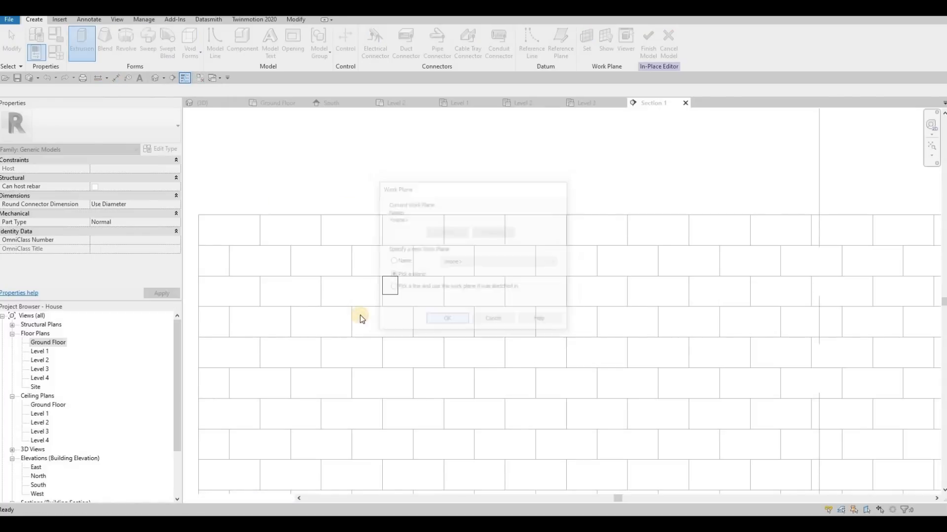
pyautogui.click(360, 317)
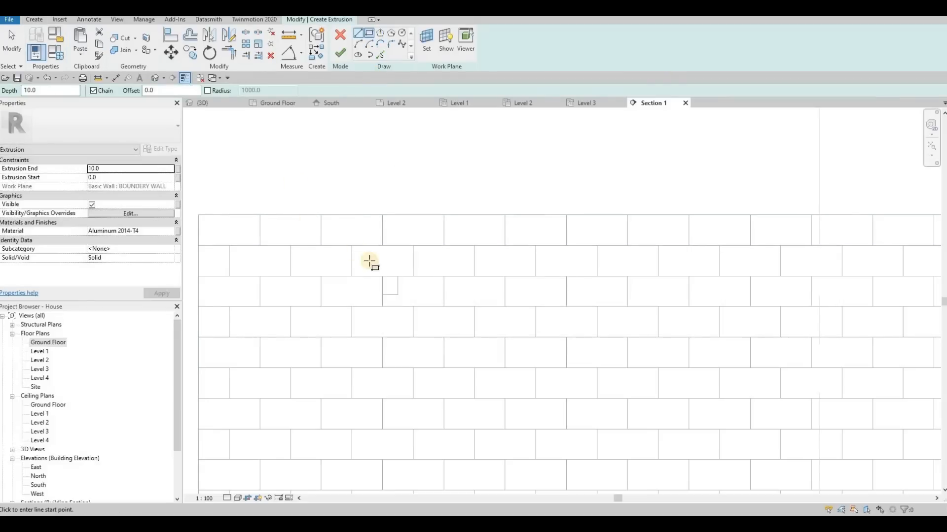
pyautogui.press('r')
pyautogui.press('c')
pyautogui.click(400, 301)
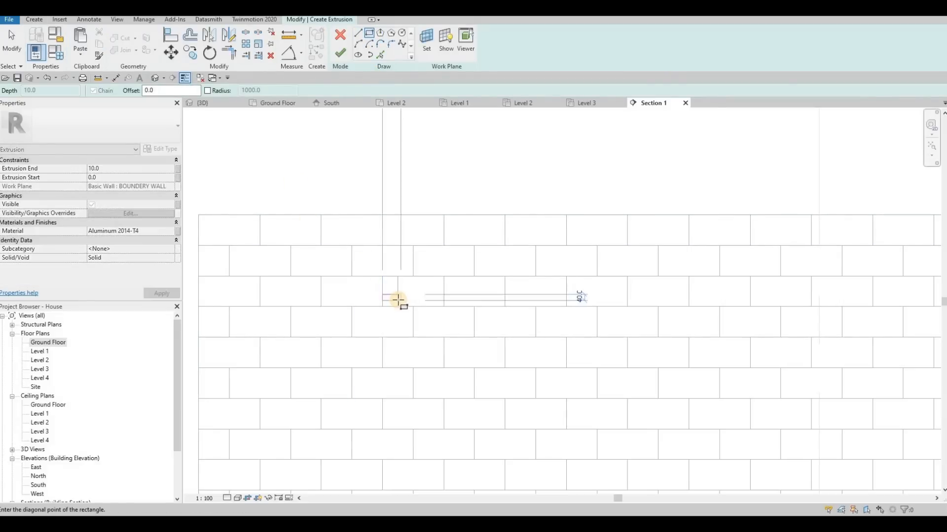
pyautogui.scroll(2, 397, 302)
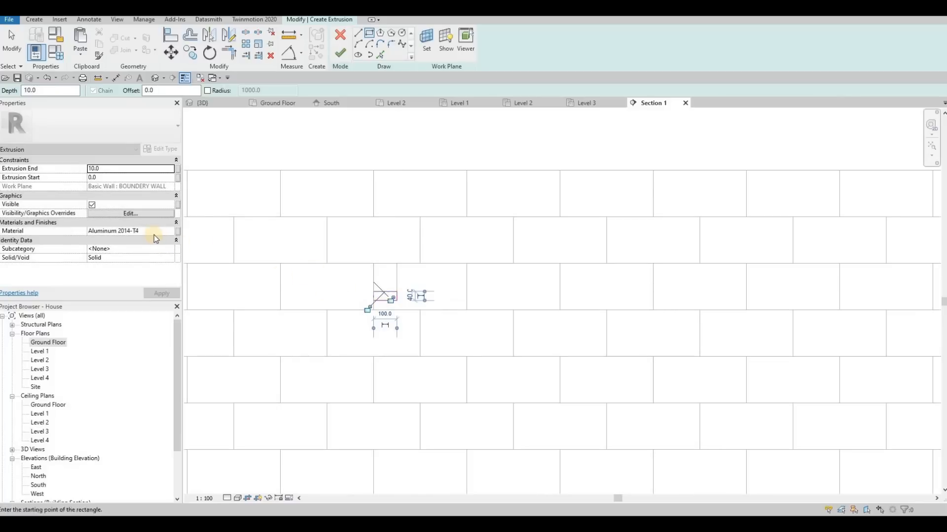
# Assign the Glass, White, High Luminance material to the second extrusion and finish it with a depth of 10 mm.
pyautogui.click(165, 231)
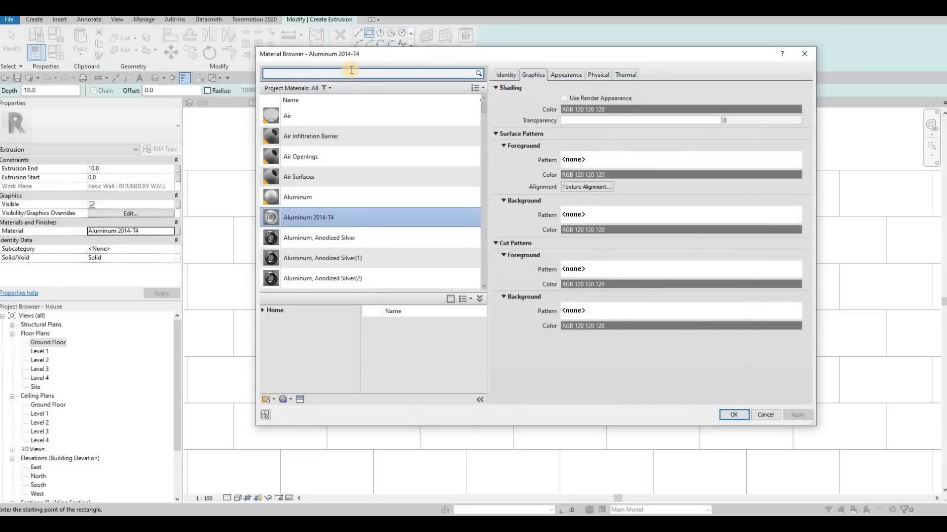
pyautogui.click(350, 72)
pyautogui.write('luminanc')
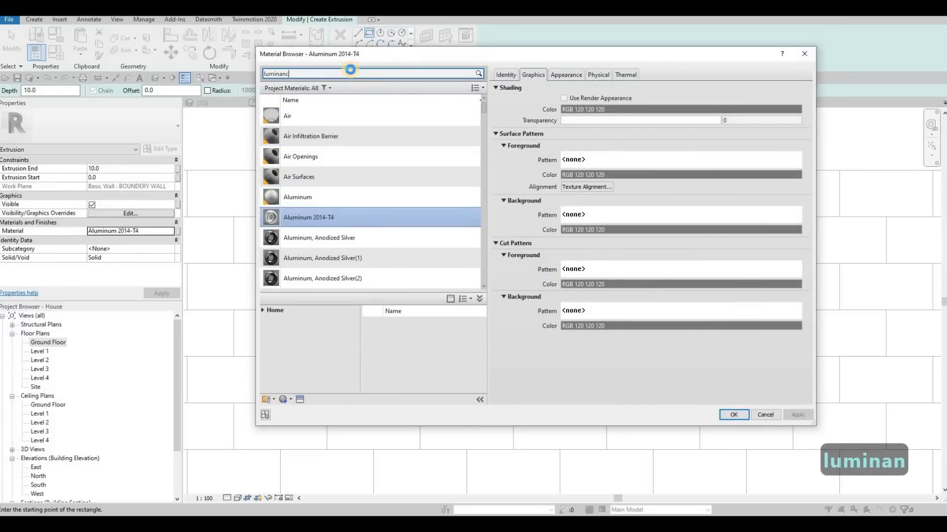
pyautogui.write('e')
pyautogui.click(374, 129)
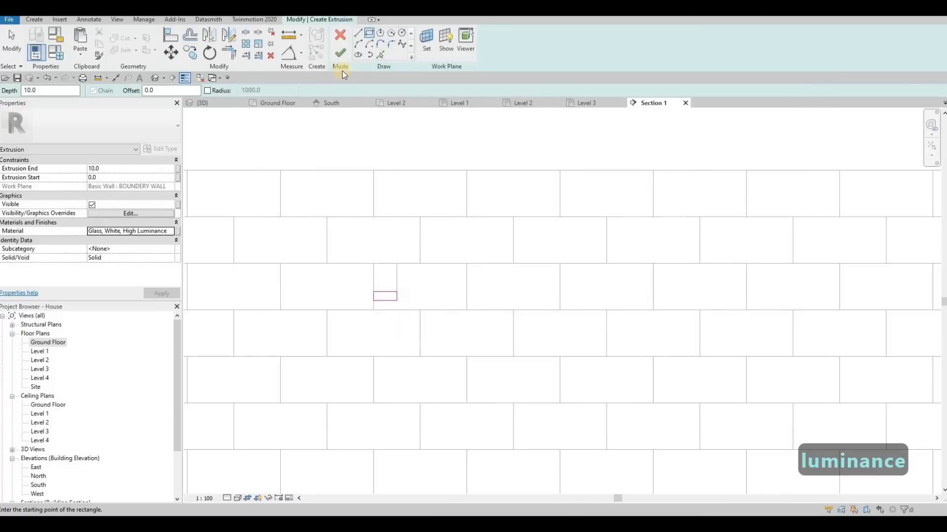
pyautogui.click(341, 56)
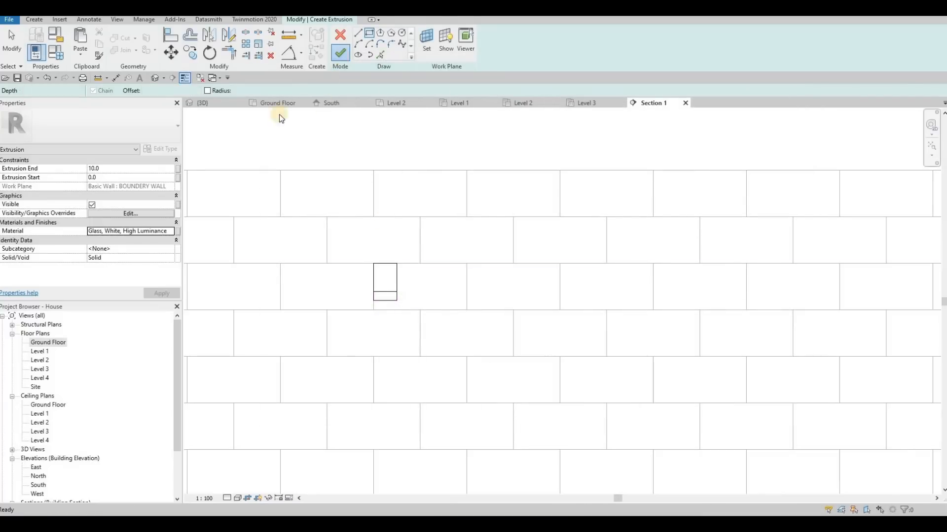
# In the 3D view, pull the aluminum piece out to a 29.2 mm depth and align the glass piece's front face flush with it.
pyautogui.click(222, 103)
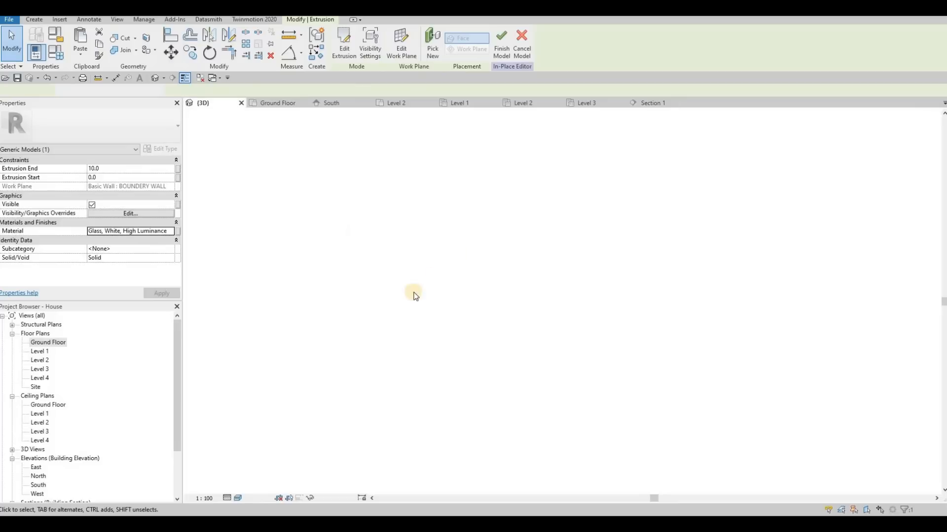
pyautogui.scroll(8, 418, 336)
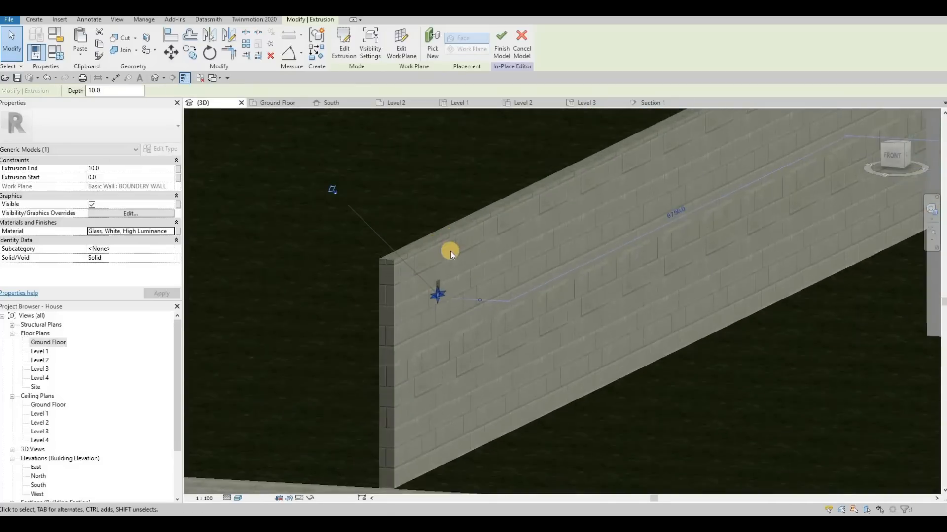
pyautogui.click(452, 269)
pyautogui.moveTo(454, 270); pyautogui.dragTo(455, 297)
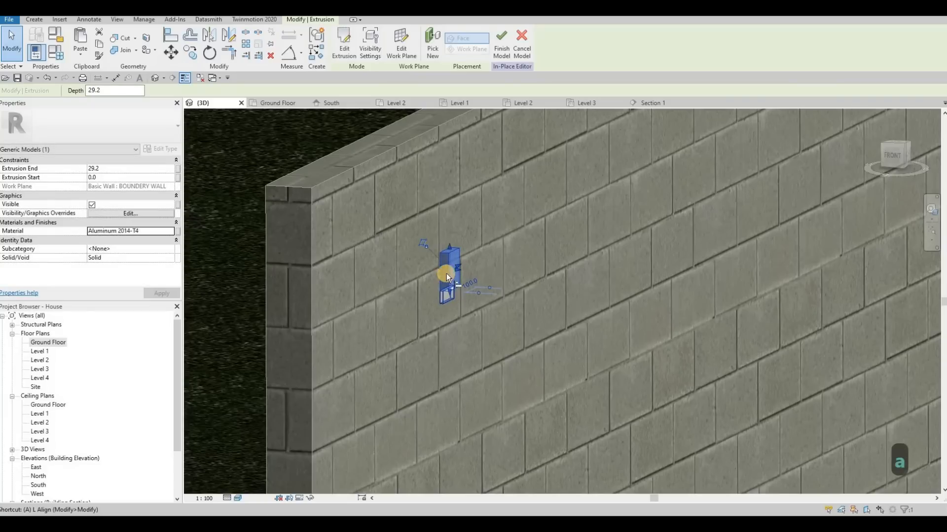
pyautogui.press('l')
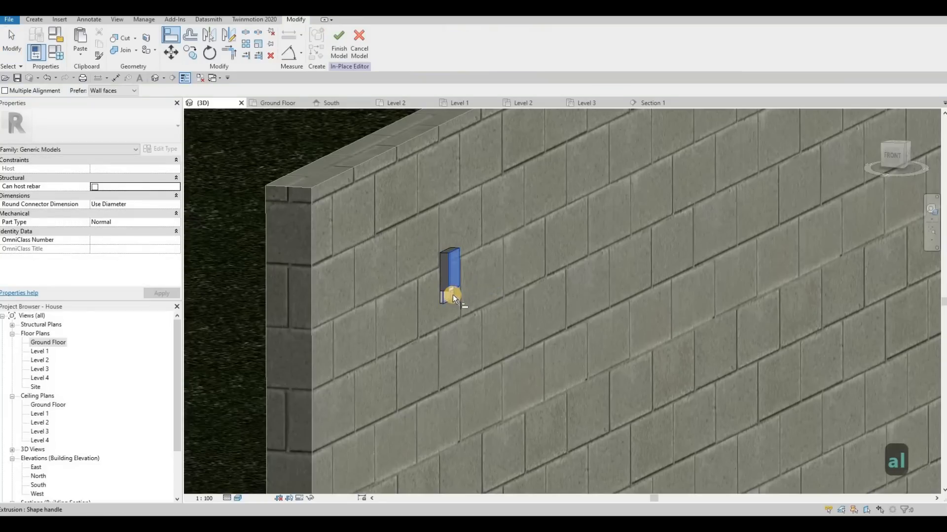
pyautogui.click(443, 251)
pyautogui.click(407, 120)
pyautogui.press('Escape')
# In Section 1, move both wall light pieces together to a brick joint in the second course below the boundary wall's upper edge.
pyautogui.click(649, 102)
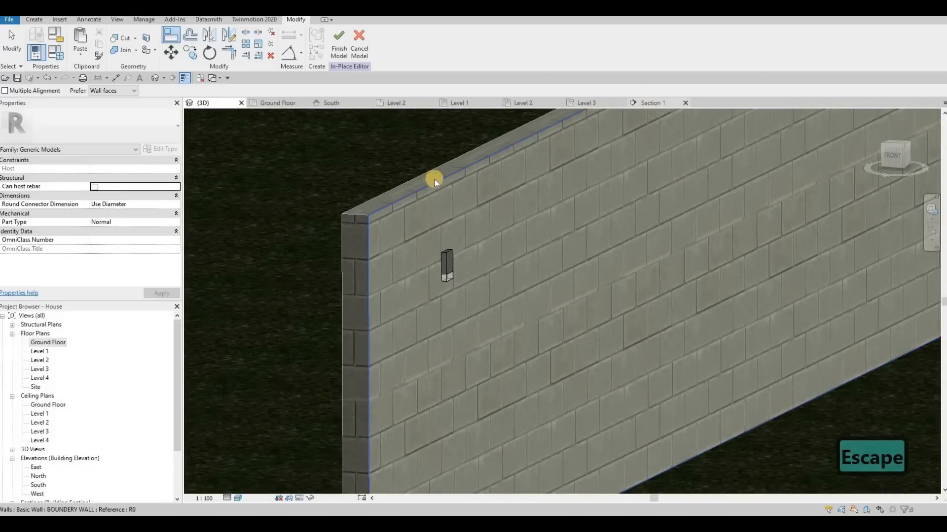
pyautogui.scroll(-4, 338, 218)
pyautogui.scroll(-2, 325, 213)
pyautogui.press('Escape')
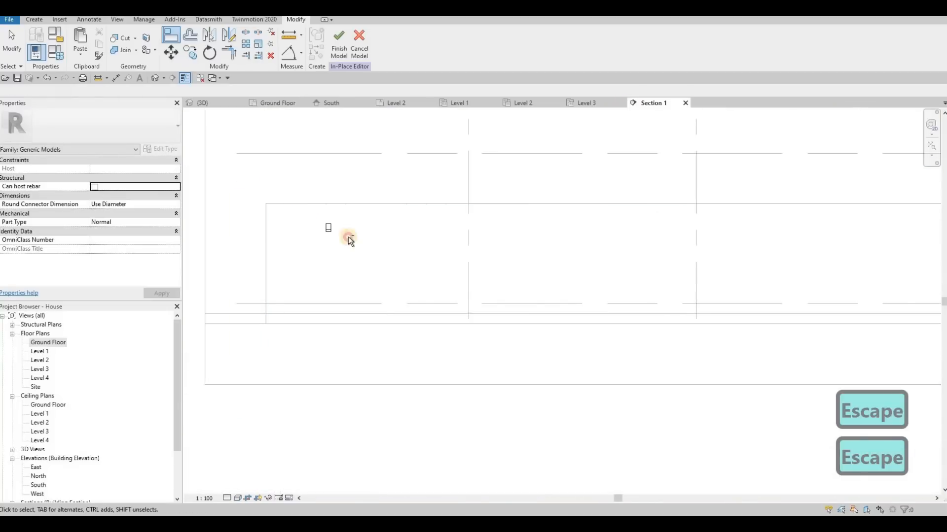
pyautogui.click(331, 227)
pyautogui.scroll(2, 327, 209)
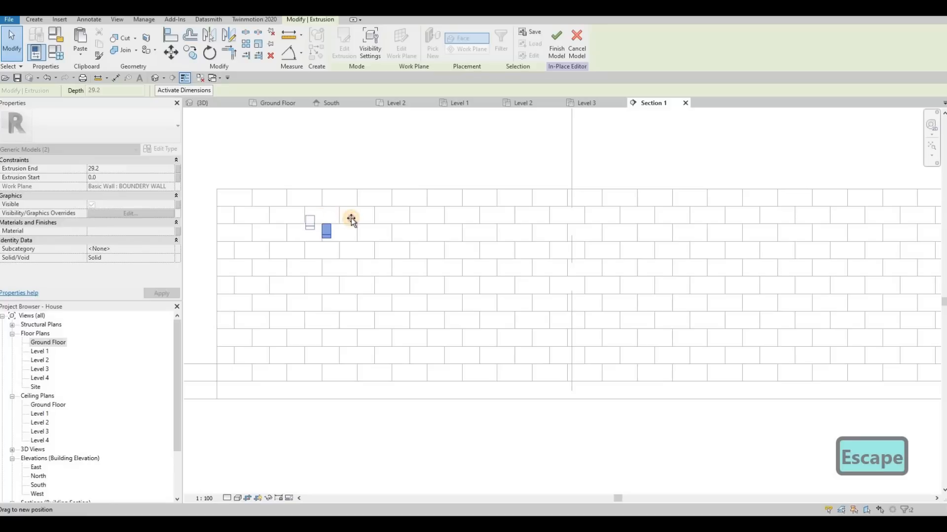
pyautogui.moveTo(350, 216); pyautogui.dragTo(349, 217)
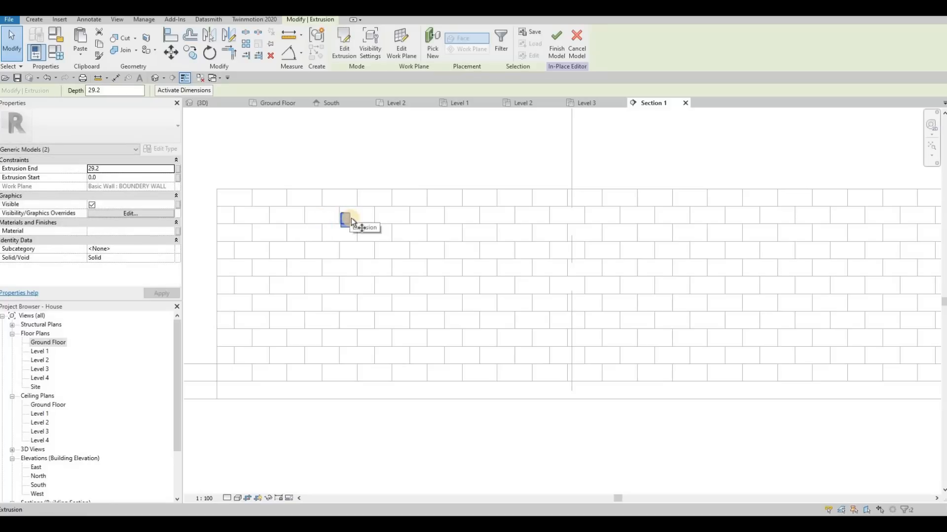
# Copy the wall light five times along the boundary wall at 4000 mm spacing.
pyautogui.press('o')
pyautogui.click(345, 219)
pyautogui.scroll(-3, 465, 220)
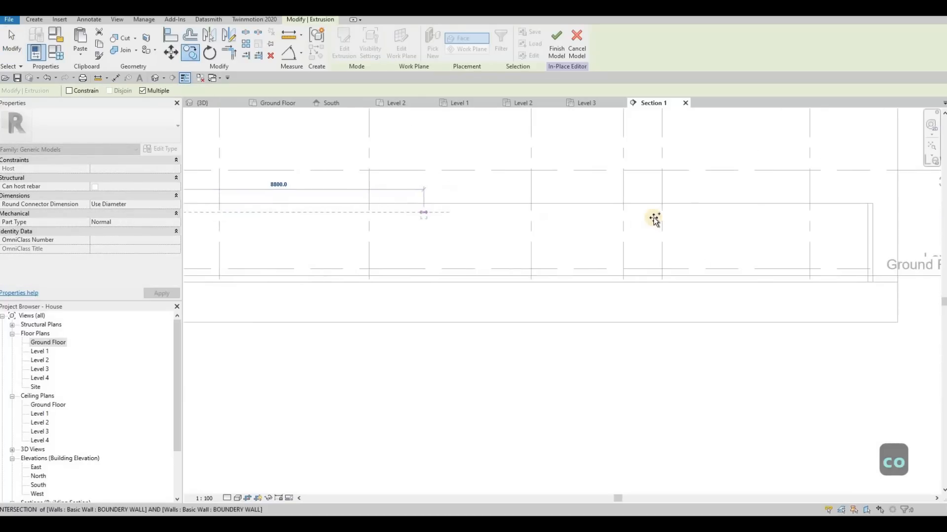
pyautogui.scroll(-2, 654, 219)
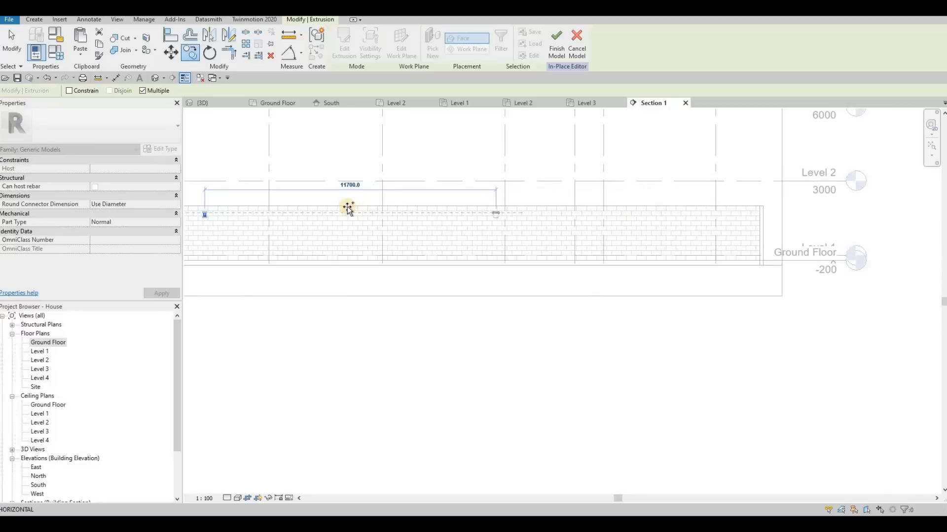
pyautogui.click(306, 211)
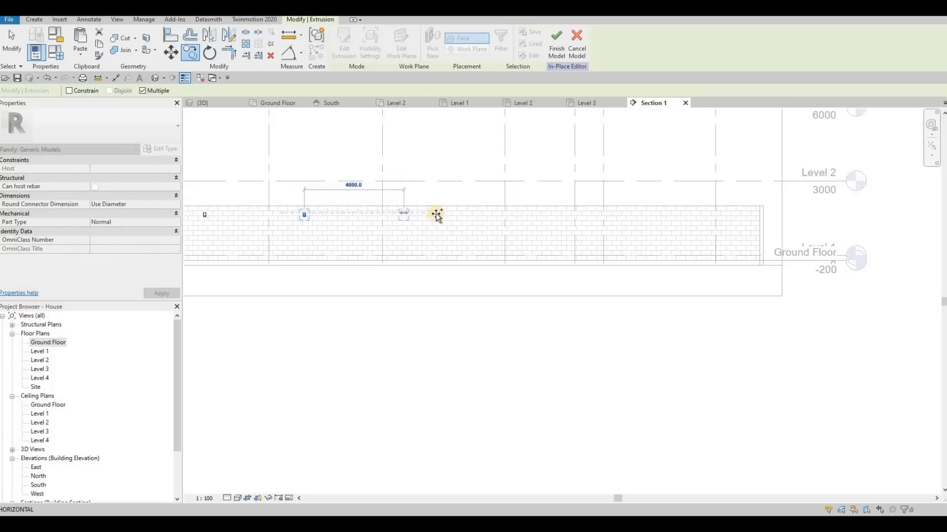
pyautogui.write('4000')
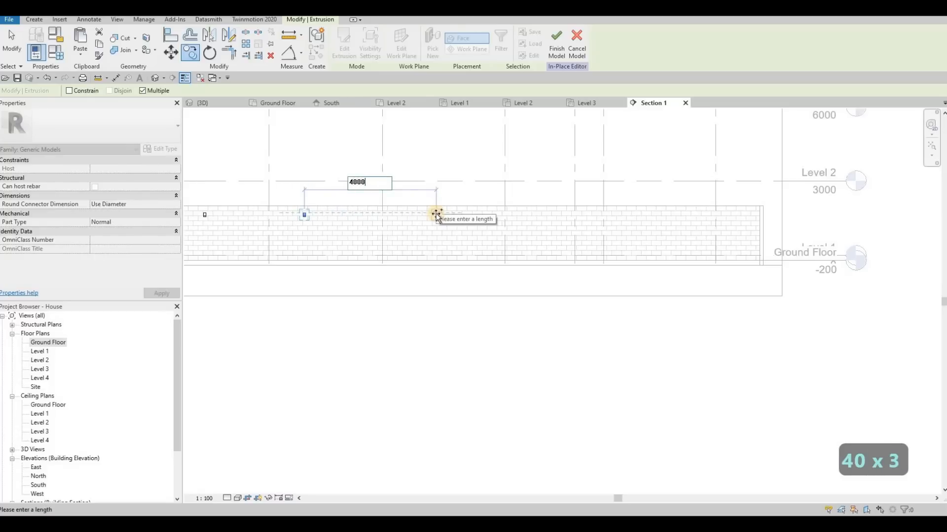
pyautogui.press('Return')
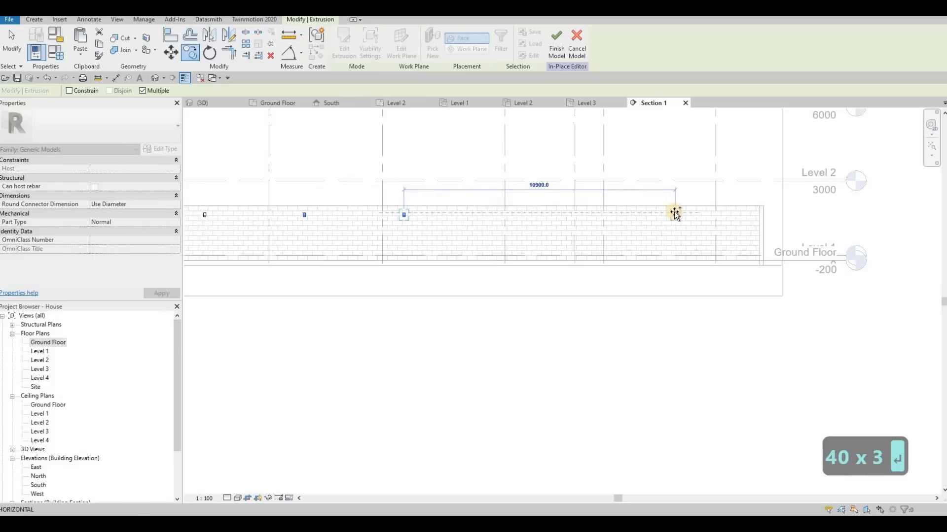
pyautogui.write('4000')
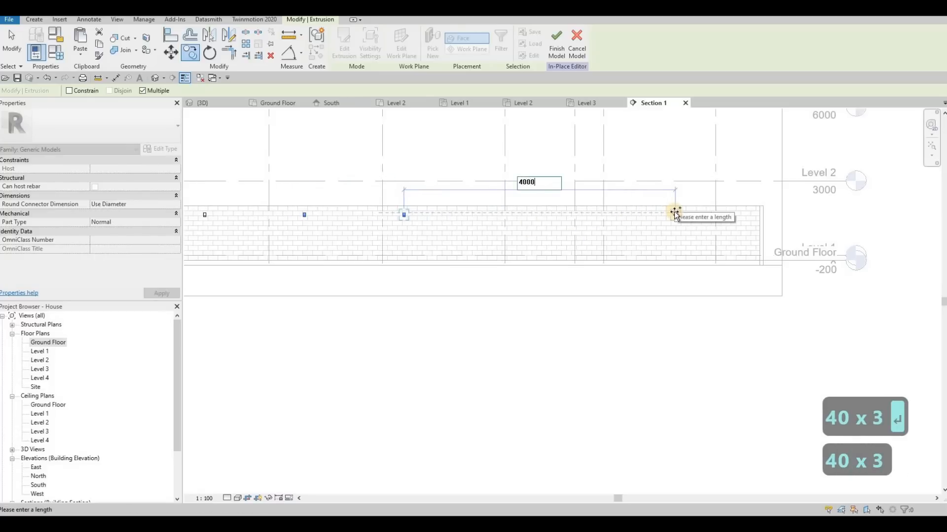
pyautogui.press('Return')
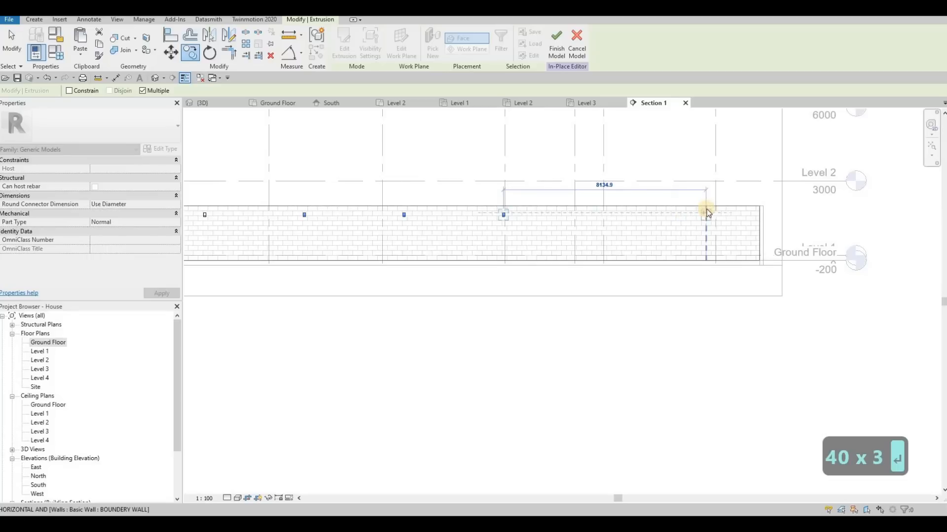
pyautogui.write('4000')
pyautogui.press('Return')
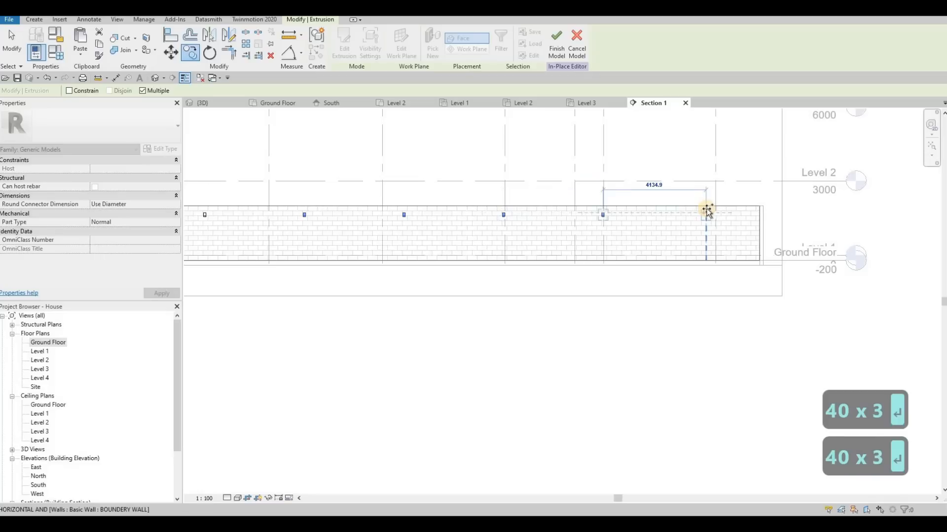
pyautogui.write('40')
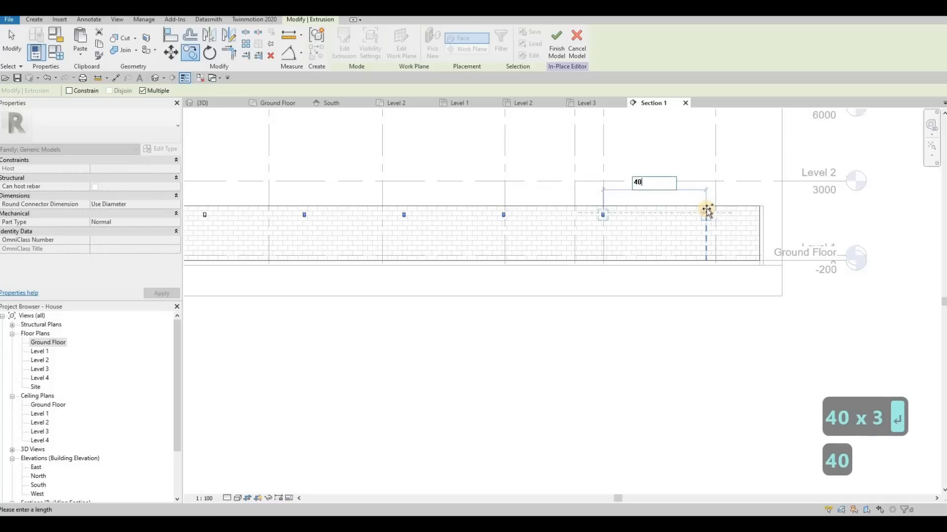
pyautogui.write('00')
pyautogui.press('Return')
pyautogui.scroll(-3, 700, 207)
pyautogui.press('Escape')
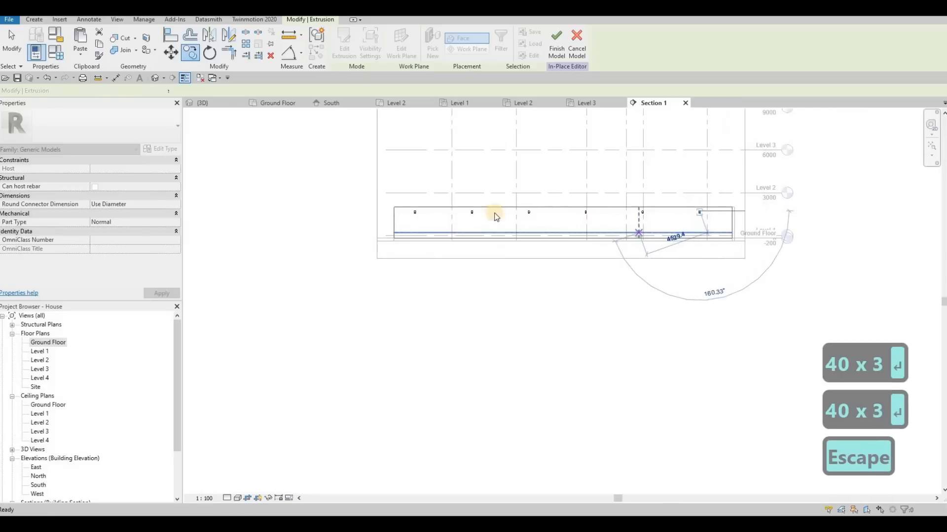
# Copy the wall light nearest the wall's front end a short distance along the same brick course.
pyautogui.scroll(3, 408, 207)
pyautogui.press('Escape')
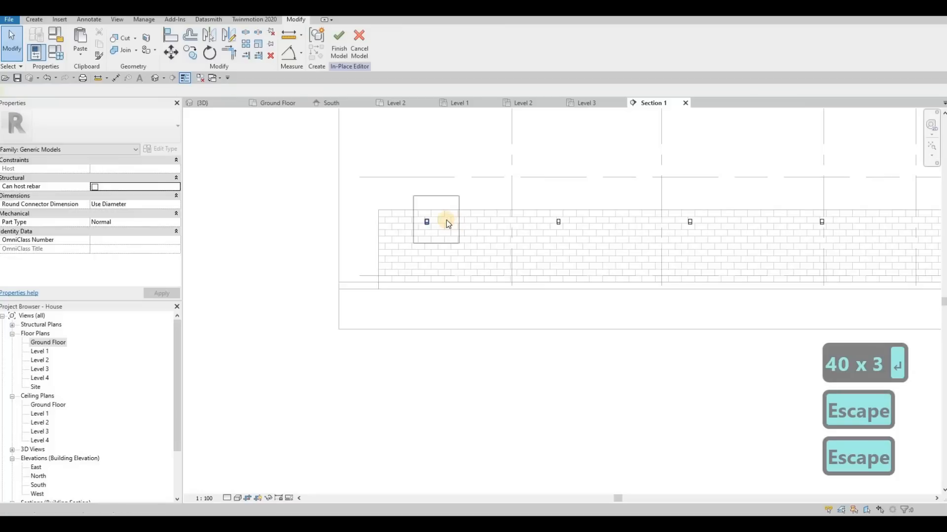
pyautogui.click(429, 221)
pyautogui.press('c')
pyautogui.press('o')
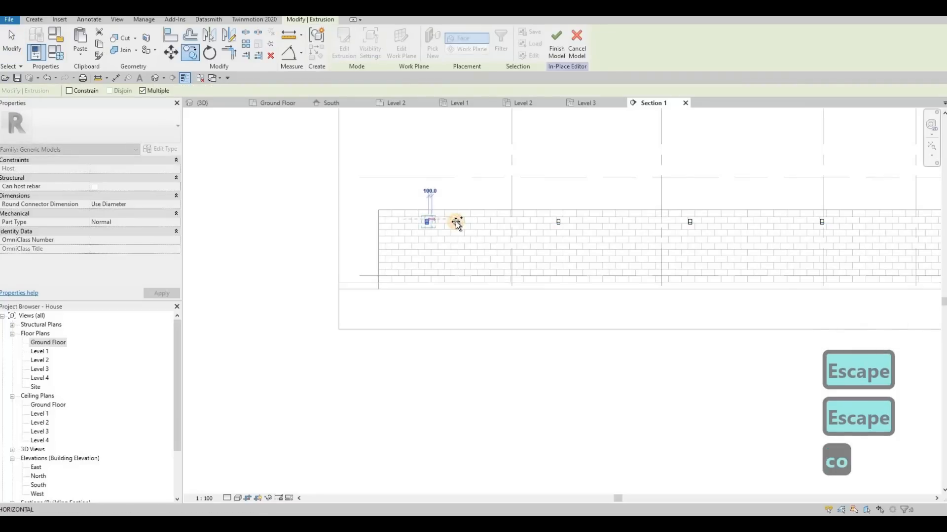
pyautogui.press('Escape')
pyautogui.press('Escape')
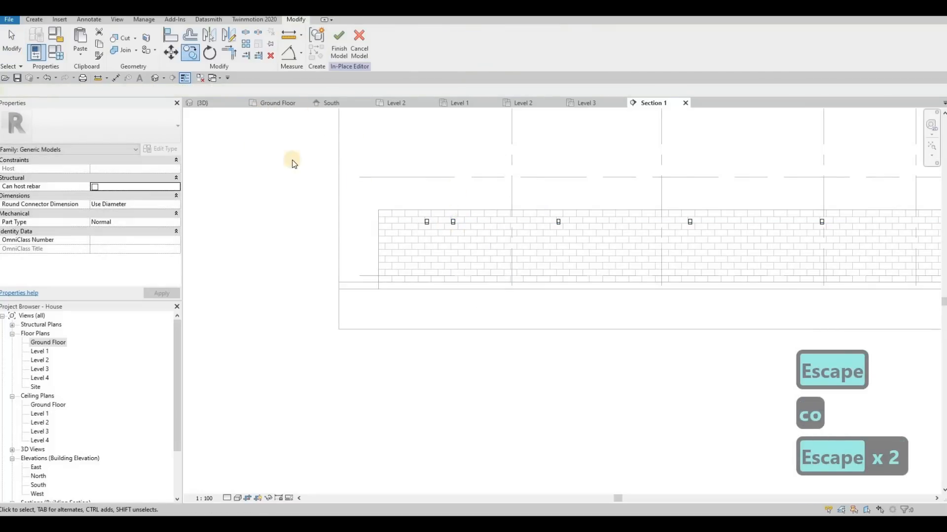
# In the 3D view, rehost the extra light copy's aluminum piece on the inner face of the opposite boundary wall.
pyautogui.click(212, 103)
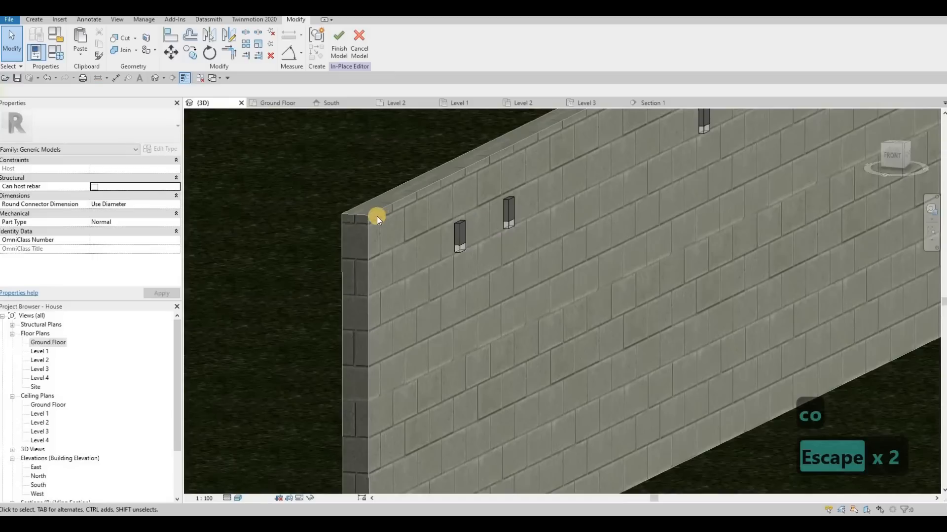
pyautogui.moveTo(486, 252); pyautogui.dragTo(379, 225, button='middle')
pyautogui.scroll(-4, 377, 222)
pyautogui.keyDown('shift'); pyautogui.moveTo(490, 269); pyautogui.dragTo(305, 224, button='middle'); pyautogui.keyUp('shift')
pyautogui.click(304, 225)
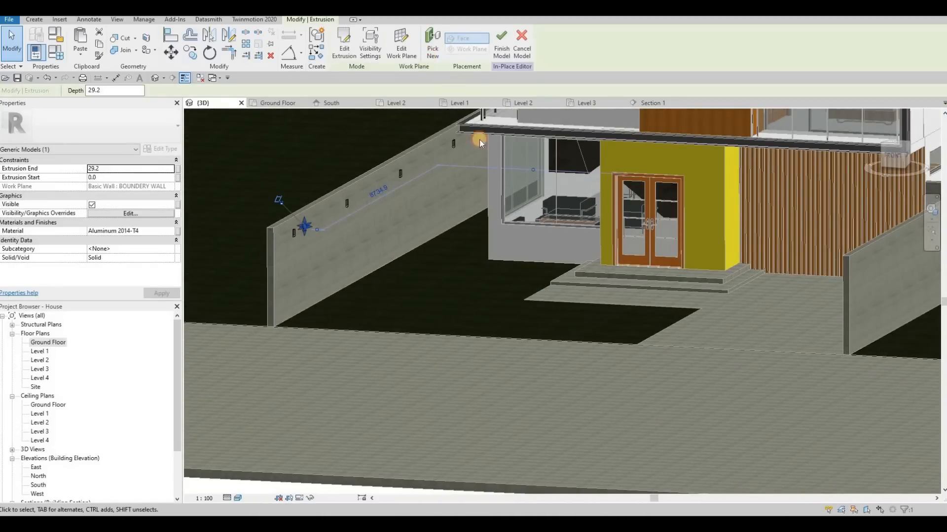
pyautogui.keyDown('shift'); pyautogui.moveTo(557, 266); pyautogui.dragTo(829, 198, button='middle'); pyautogui.keyUp('shift')
pyautogui.click(790, 231)
# Rehost the extra copy's glass piece on the opposite boundary wall, just beneath its aluminum piece.
pyautogui.keyDown('shift'); pyautogui.moveTo(592, 257); pyautogui.dragTo(404, 193, button='middle'); pyautogui.keyUp('shift')
pyautogui.moveTo(291, 111); pyautogui.dragTo(329, 174, button='middle')
pyautogui.scroll(2, 342, 176)
pyautogui.press('Escape')
pyautogui.click(342, 177)
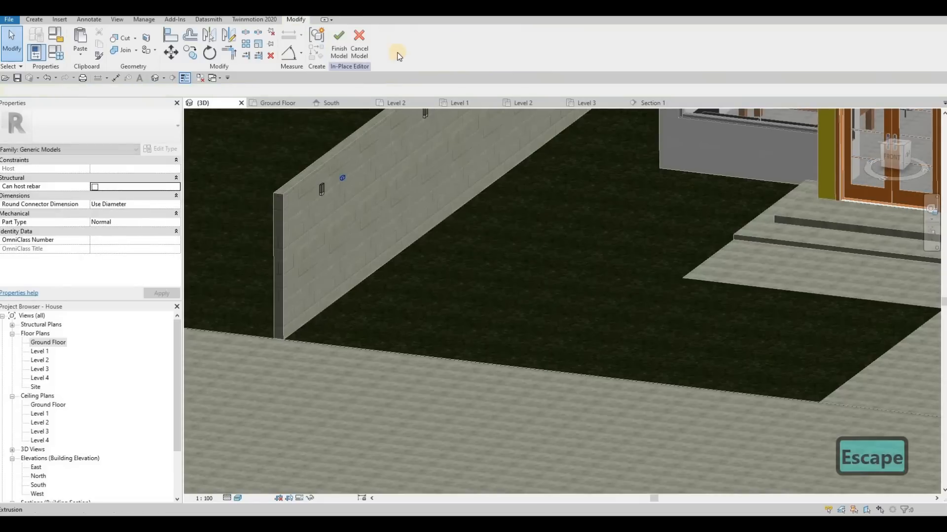
pyautogui.click(434, 46)
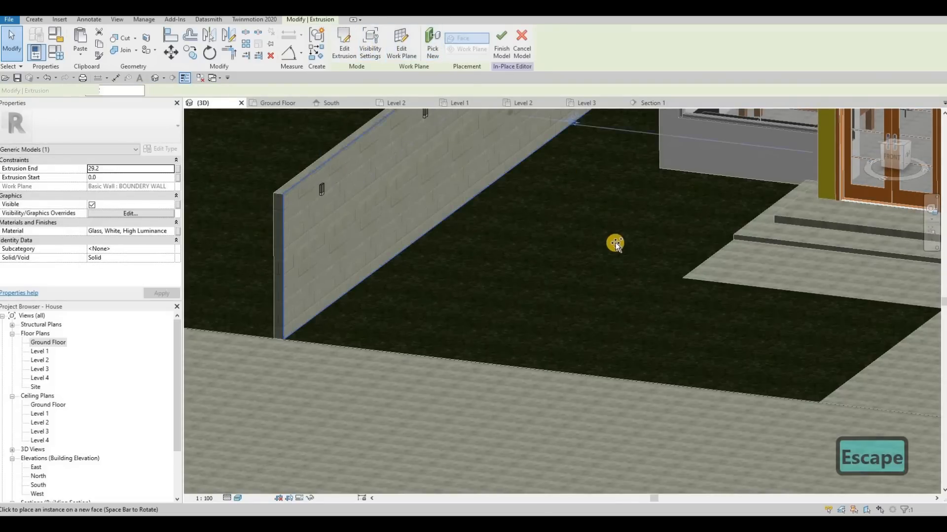
pyautogui.keyDown('shift'); pyautogui.moveTo(765, 257); pyautogui.dragTo(872, 305, button='middle'); pyautogui.keyUp('shift')
pyautogui.click(871, 305)
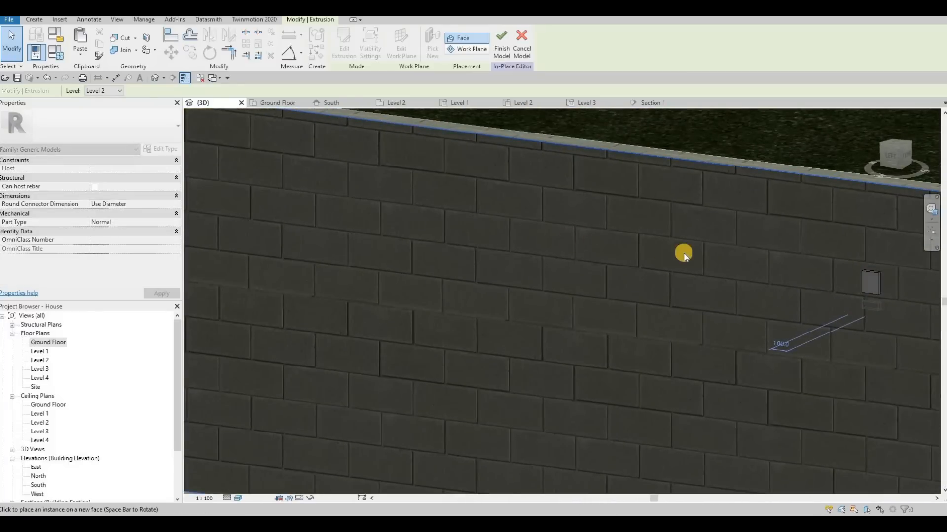
pyautogui.press('Escape')
# Finish the in-place model and flip Section 1 in the Ground Floor plan to face the opposite boundary wall.
pyautogui.scroll(-2, 560, 155)
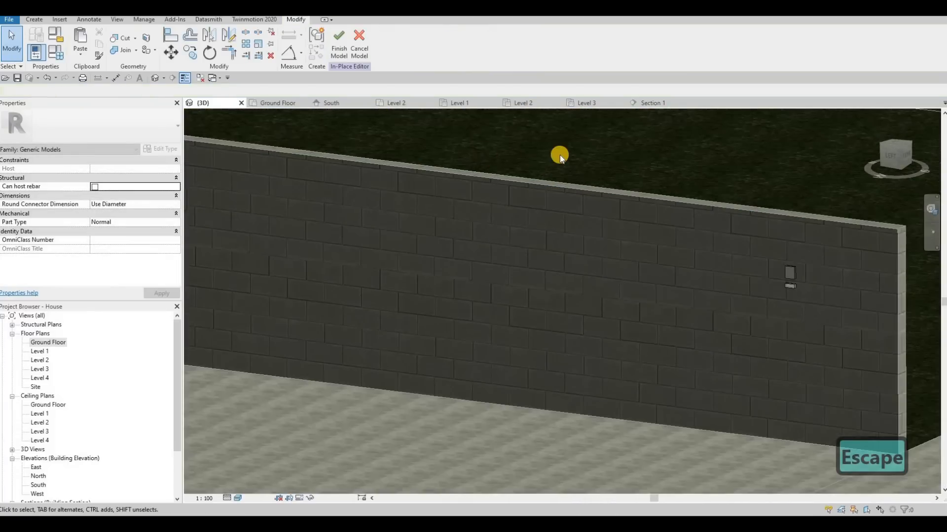
pyautogui.scroll(-2, 642, 106)
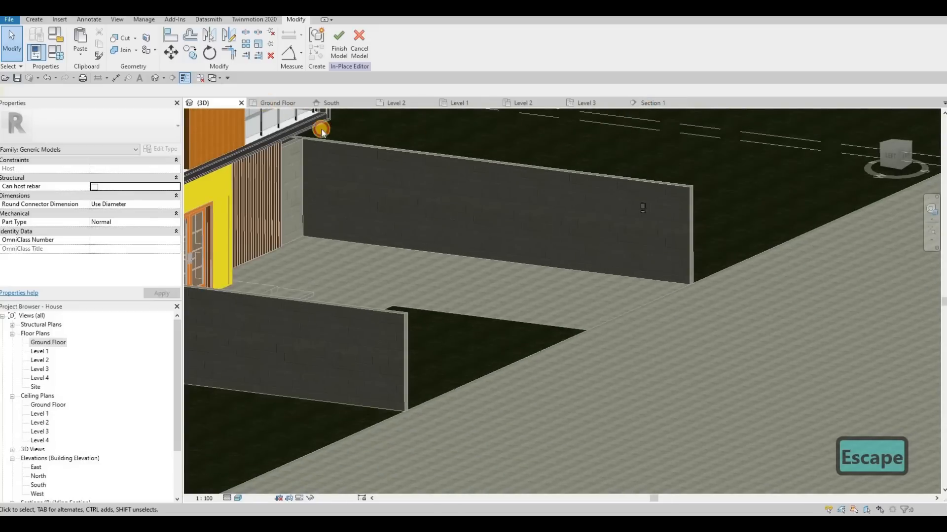
pyautogui.hotkey('ctrl', 'Tab')
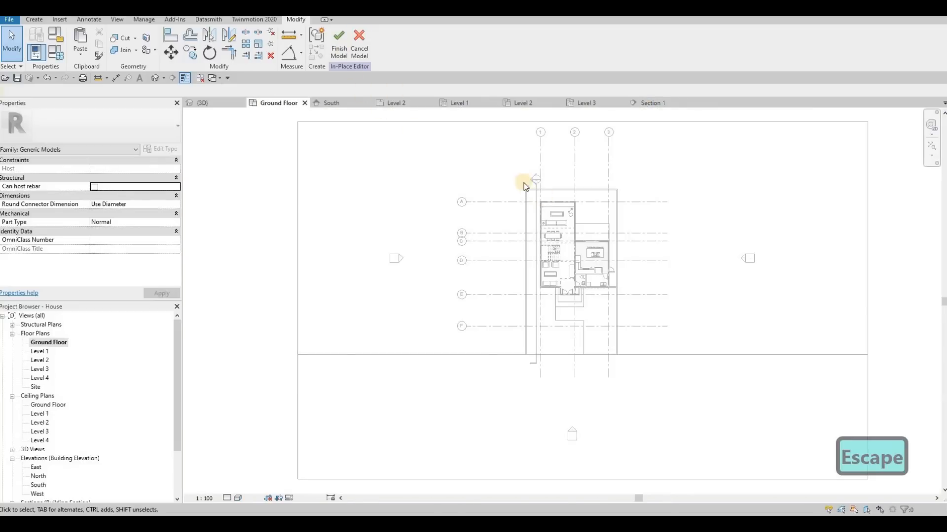
pyautogui.press('Escape')
pyautogui.click(536, 185)
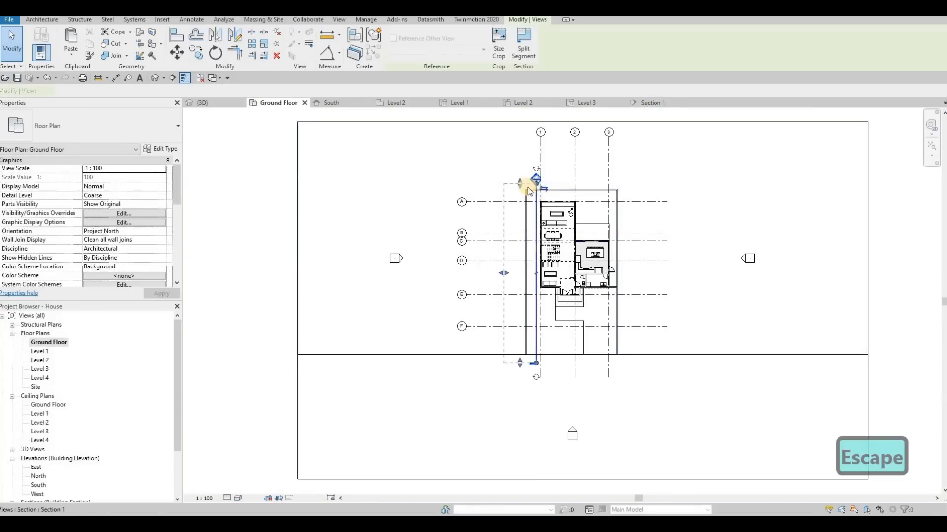
pyautogui.click(563, 192)
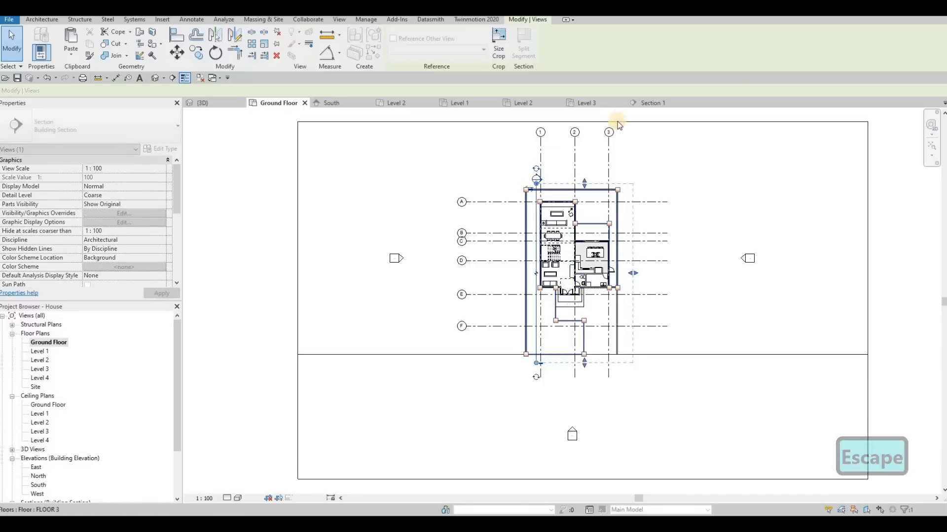
pyautogui.press('Escape')
# In Section 1, select the wall light on the opposite boundary wall and open its in-place model for editing.
pyautogui.click(653, 103)
pyautogui.moveTo(840, 232); pyautogui.dragTo(576, 247, button='middle')
pyautogui.scroll(-1, 576, 246)
pyautogui.moveTo(778, 246); pyautogui.dragTo(616, 244, button='middle')
pyautogui.scroll(2, 616, 244)
pyautogui.scroll(4, 616, 245)
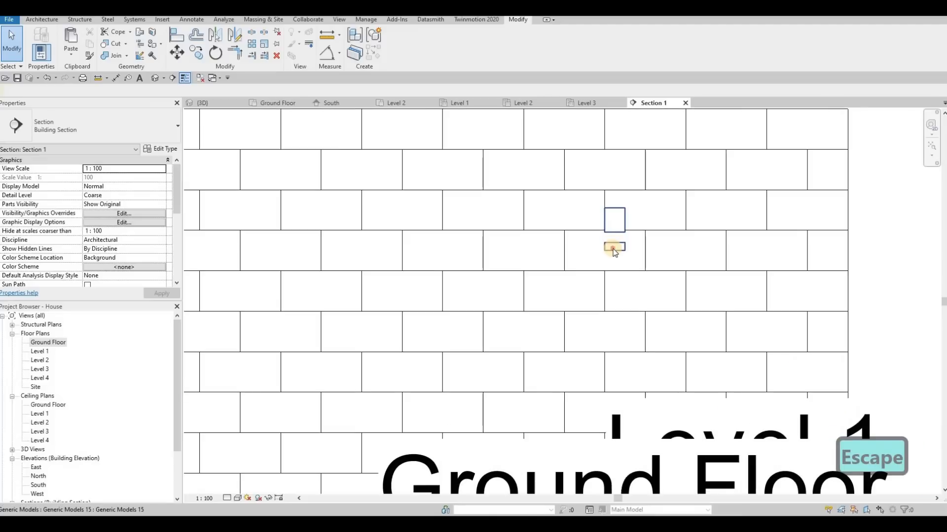
pyautogui.click(616, 245)
pyautogui.moveTo(615, 235); pyautogui.dragTo(614, 238)
pyautogui.click(399, 52)
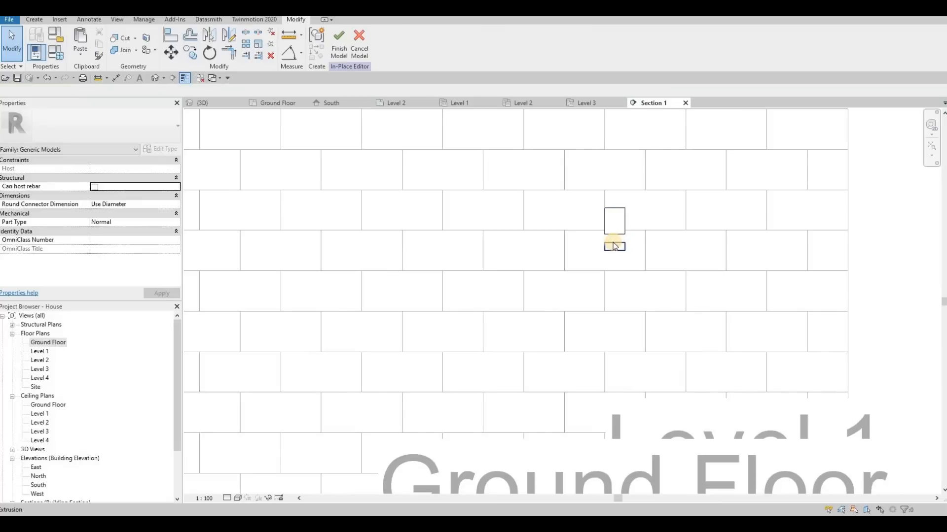
# Move the glass piece up against the aluminum piece's lower edge and return to the 3D view.
pyautogui.click(614, 246)
pyautogui.press('m')
pyautogui.press('v')
pyautogui.scroll(2, 615, 246)
pyautogui.click(600, 242)
pyautogui.click(600, 231)
pyautogui.scroll(-2, 588, 230)
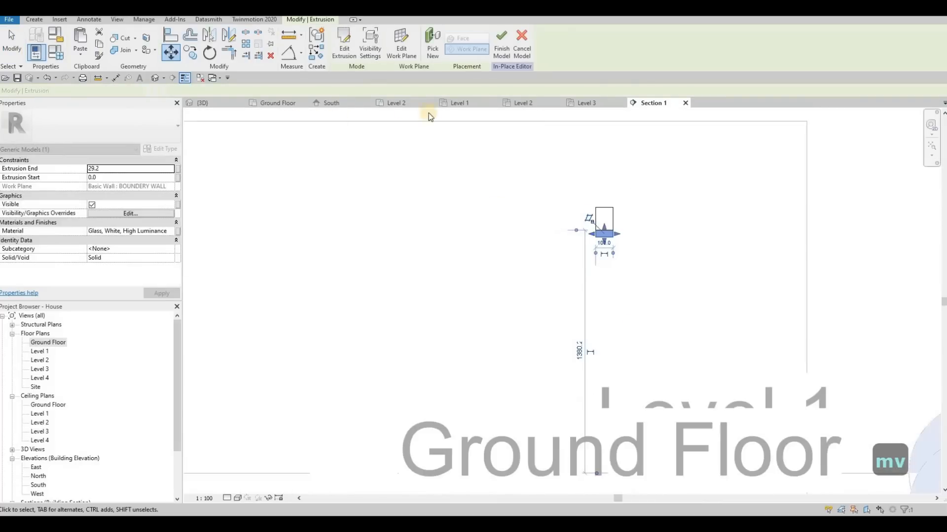
pyautogui.click(209, 104)
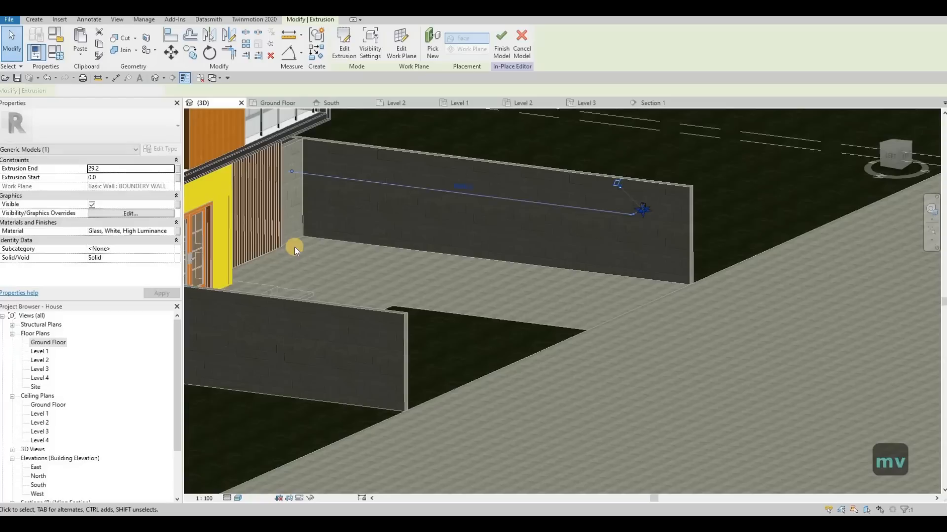
# Align the top of the aluminum piece on the opposite boundary wall with the top of the first wall's light.
pyautogui.keyDown('shift'); pyautogui.moveTo(295, 247); pyautogui.dragTo(486, 270, button='middle'); pyautogui.keyUp('shift')
pyautogui.press('a')
pyautogui.scroll(5, 355, 141)
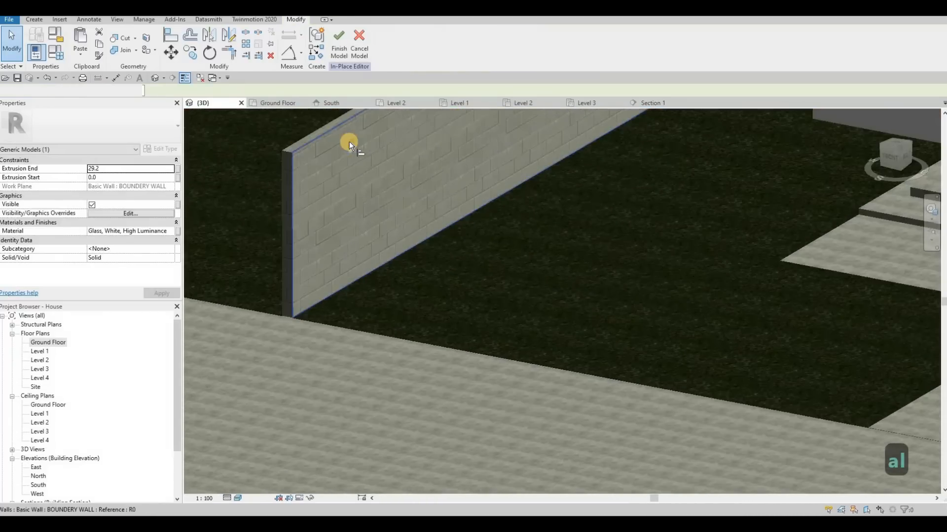
pyautogui.press('l')
pyautogui.press('Tab')
pyautogui.scroll(-3, 365, 146)
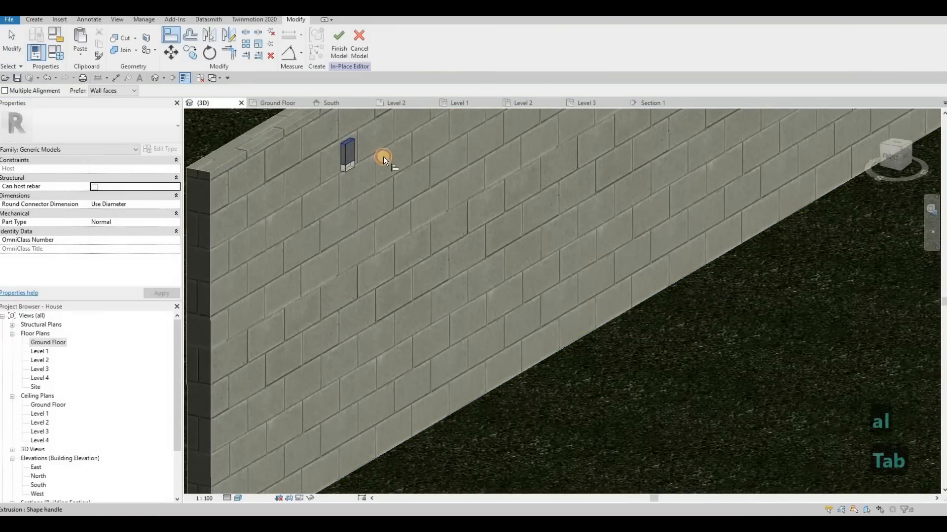
pyautogui.moveTo(661, 261)
pyautogui.keyDown('shift'); pyautogui.mouseDown(button='middle')
pyautogui.moveTo(772, 264)
pyautogui.moveTo(632, 245)
pyautogui.moveTo(668, 262)
pyautogui.mouseUp(button='middle'); pyautogui.keyUp('shift')
pyautogui.scroll(4, 657, 287)
pyautogui.scroll(2, 654, 294)
pyautogui.click(655, 289)
pyautogui.scroll(-3, 651, 289)
pyautogui.moveTo(281, 259); pyautogui.dragTo(436, 234, button='middle')
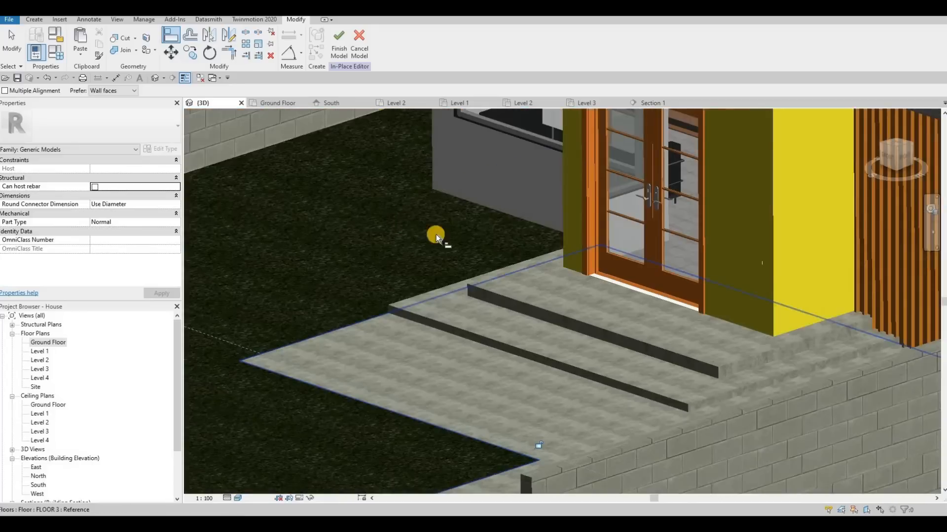
pyautogui.moveTo(207, 286); pyautogui.dragTo(535, 282, button='middle')
pyautogui.moveTo(273, 174); pyautogui.dragTo(564, 273, button='middle')
pyautogui.press('Escape')
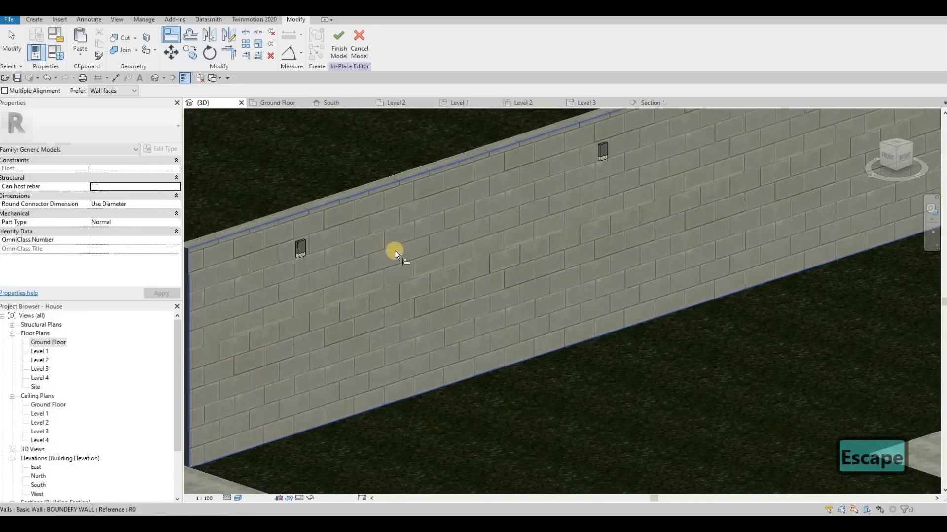
# Align the upper face of the opposite wall's glass piece with the matching glass face on the first wall's light.
pyautogui.press('l')
pyautogui.scroll(4, 253, 257)
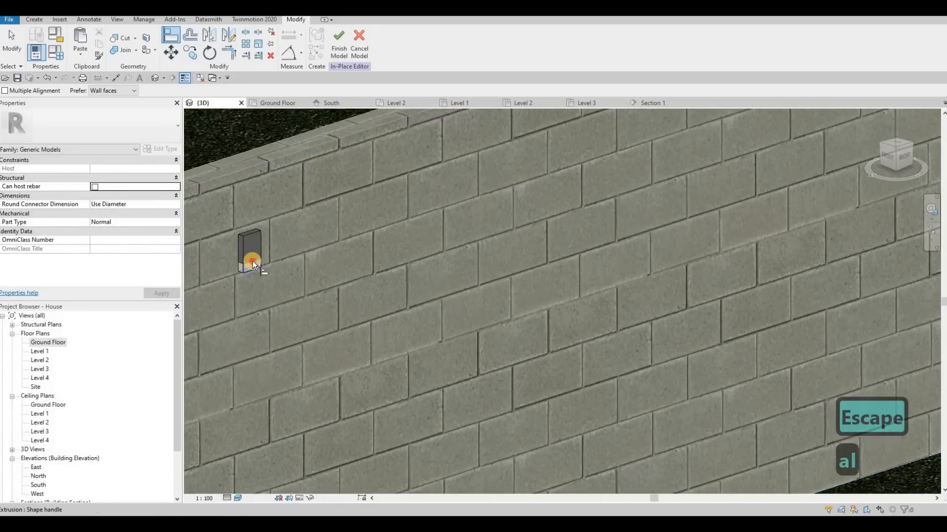
pyautogui.scroll(-5, 554, 314)
pyautogui.keyDown('shift'); pyautogui.moveTo(641, 302); pyautogui.dragTo(779, 292, button='middle'); pyautogui.keyUp('shift')
pyautogui.scroll(2, 678, 301)
pyautogui.scroll(5, 679, 301)
pyautogui.click(680, 301)
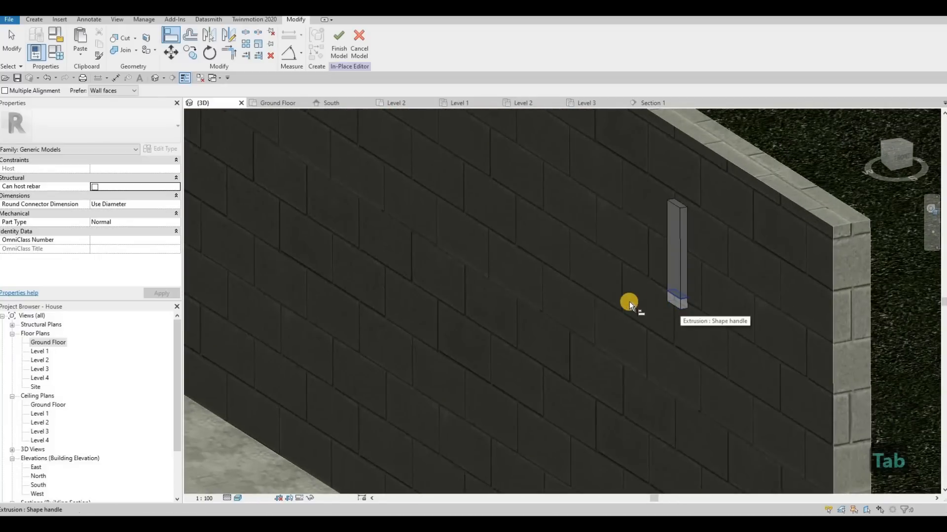
pyautogui.scroll(-3, 462, 321)
pyautogui.keyDown('shift'); pyautogui.moveTo(462, 322); pyautogui.dragTo(645, 291, button='middle'); pyautogui.keyUp('shift')
pyautogui.moveTo(545, 288); pyautogui.dragTo(569, 294, button='middle')
pyautogui.scroll(-5, 569, 296)
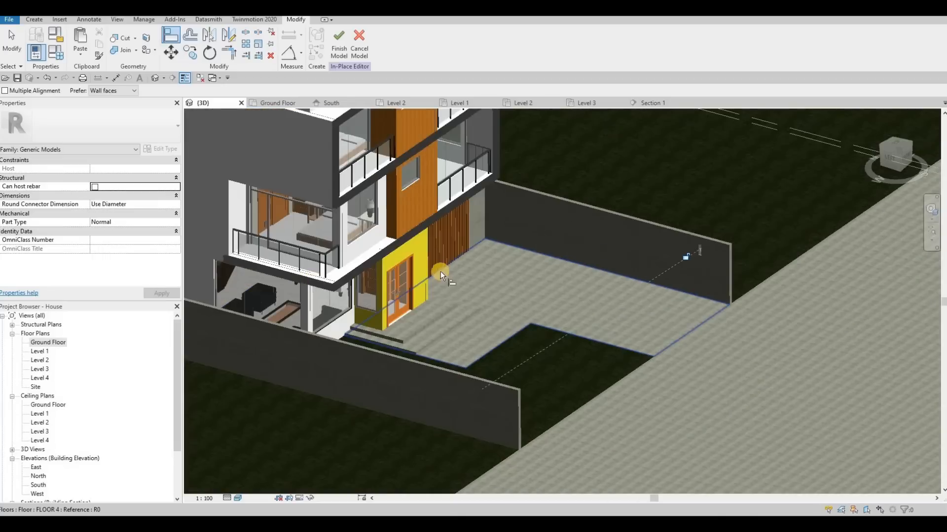
# Align the lower face of the opposite wall's glass piece with the underside of the first wall's light.
pyautogui.keyDown('shift'); pyautogui.moveTo(513, 274); pyautogui.dragTo(427, 273, button='middle'); pyautogui.keyUp('shift')
pyautogui.scroll(2, 445, 276)
pyautogui.scroll(4, 445, 273)
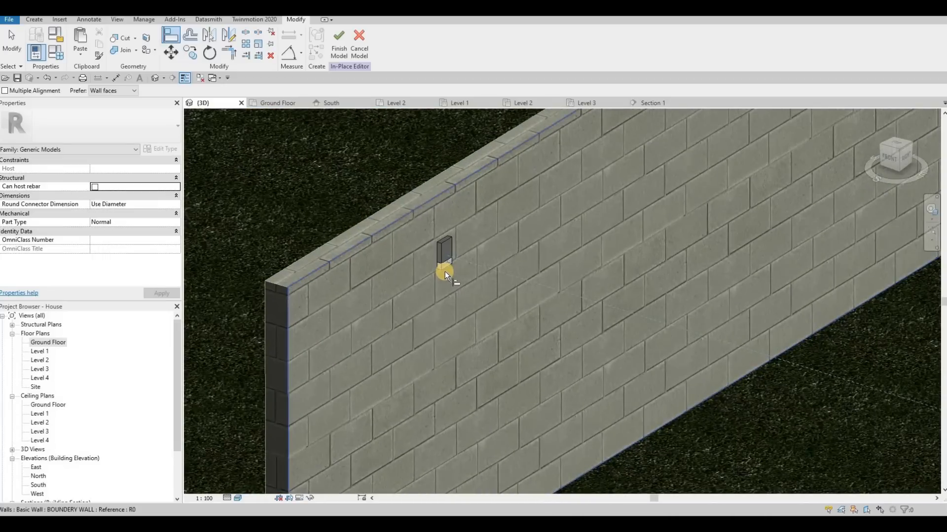
pyautogui.press('Tab')
pyautogui.keyDown('shift'); pyautogui.moveTo(586, 309); pyautogui.dragTo(699, 236, button='middle'); pyautogui.keyUp('shift')
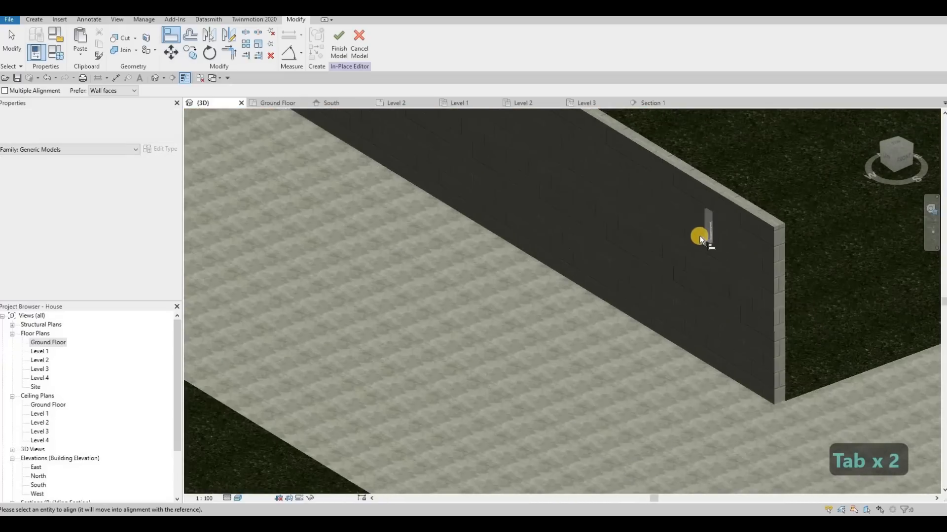
pyautogui.scroll(4, 700, 236)
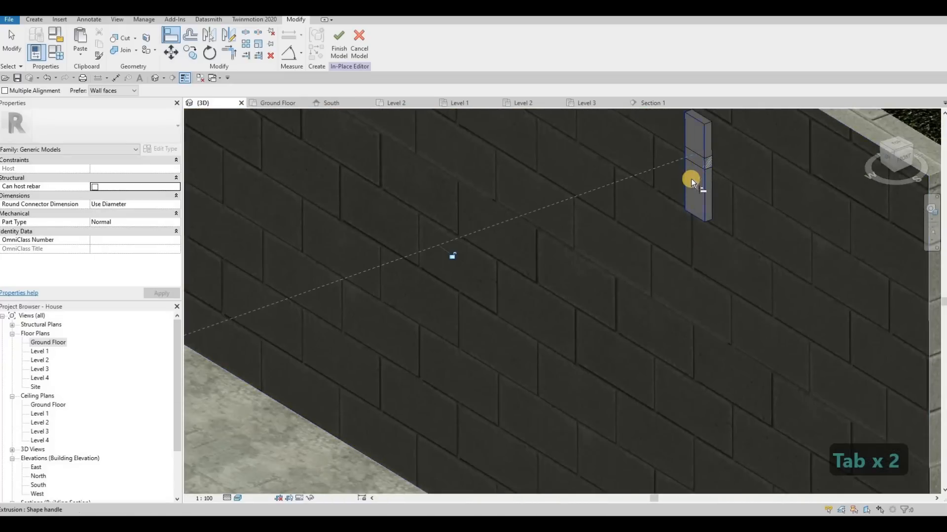
pyautogui.press('Escape')
pyautogui.moveTo(695, 192); pyautogui.dragTo(685, 226, button='middle')
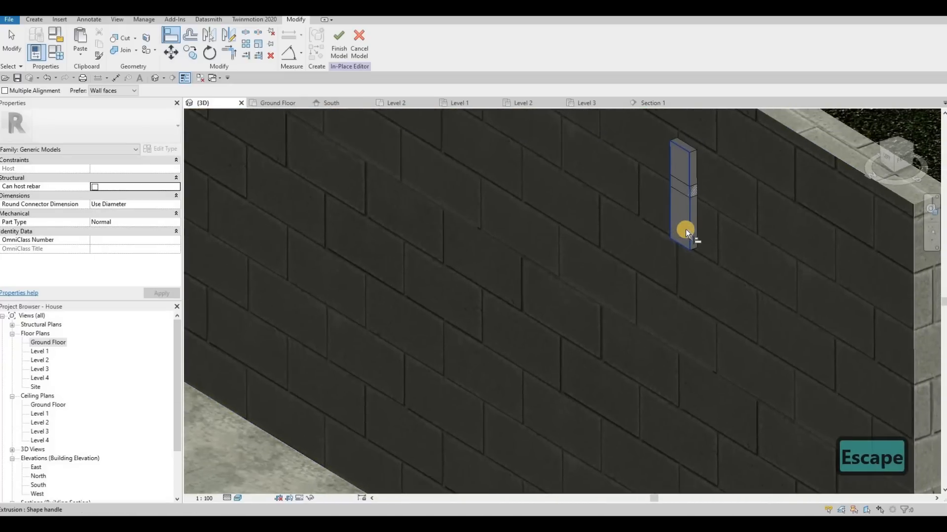
# Align the aluminum piece's lower face to the top of the glass piece on the opposite boundary wall.
pyautogui.press('a')
pyautogui.press('m')
pyautogui.press('Escape')
pyautogui.press('Escape')
pyautogui.press('a')
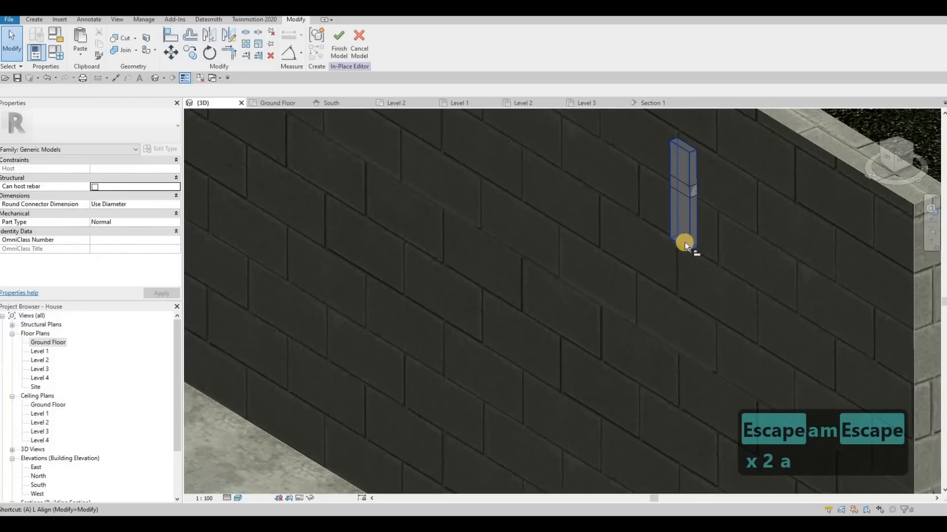
pyautogui.press('l')
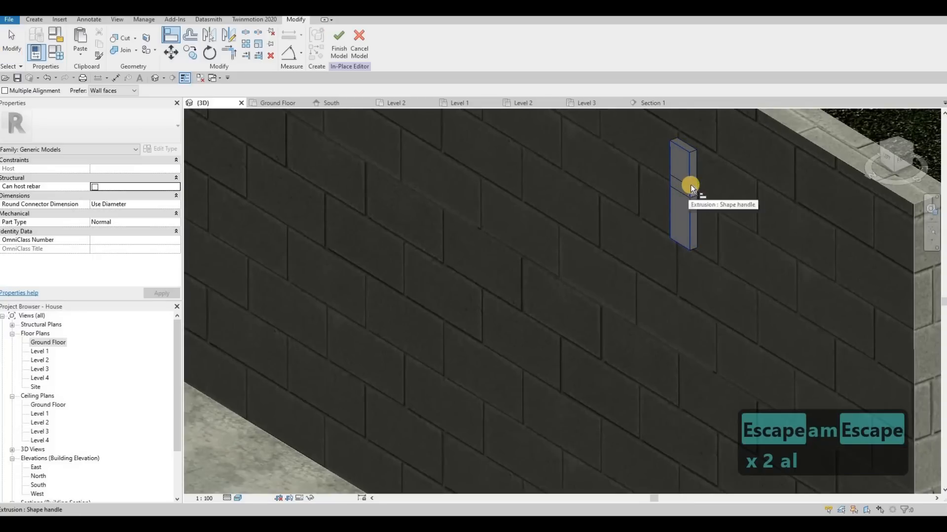
pyautogui.press('Tab')
pyautogui.press('Tab')
pyautogui.press('Tab')
pyautogui.click(681, 244)
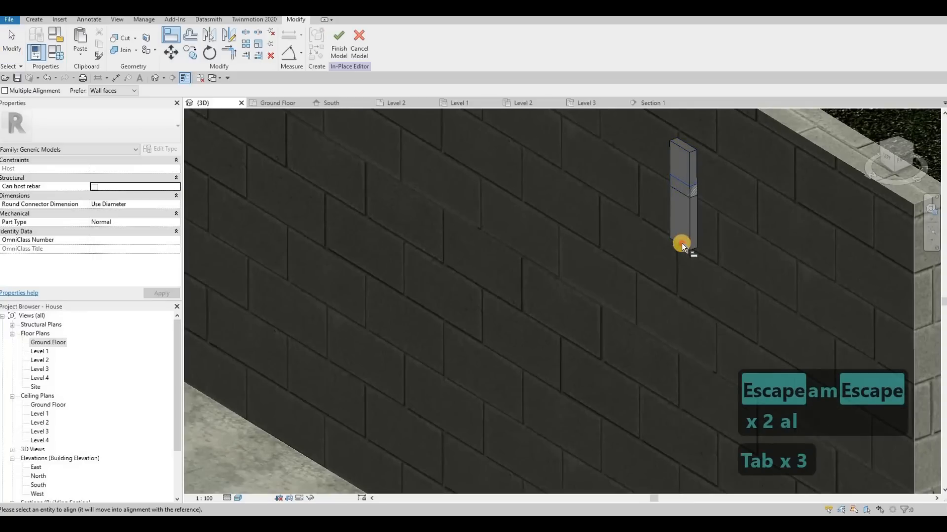
pyautogui.scroll(-3, 683, 241)
pyautogui.keyDown('shift'); pyautogui.moveTo(678, 239); pyautogui.dragTo(653, 123, button='middle'); pyautogui.keyUp('shift')
pyautogui.press('Escape')
# In Section 1, move the wall light's aluminum and glass pieces horizontally along the boundary wall toward the house.
pyautogui.click(652, 102)
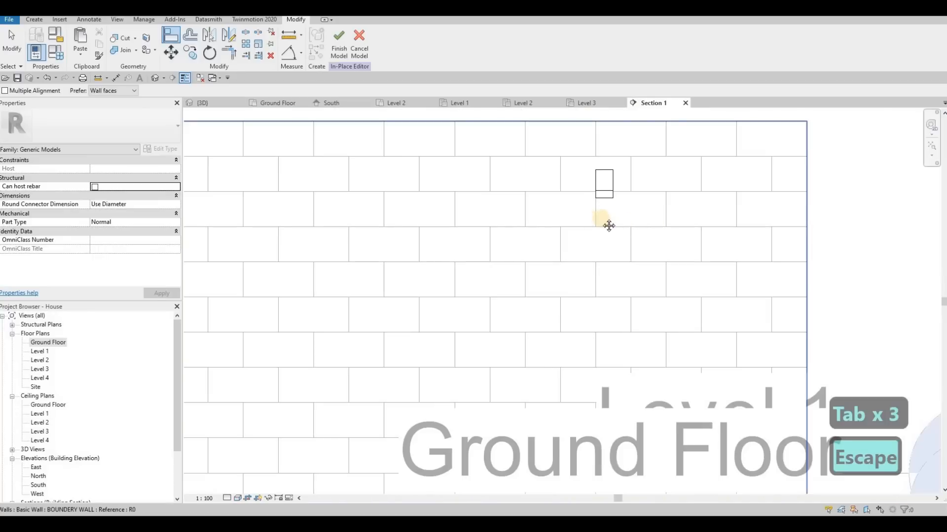
pyautogui.scroll(-5, 661, 202)
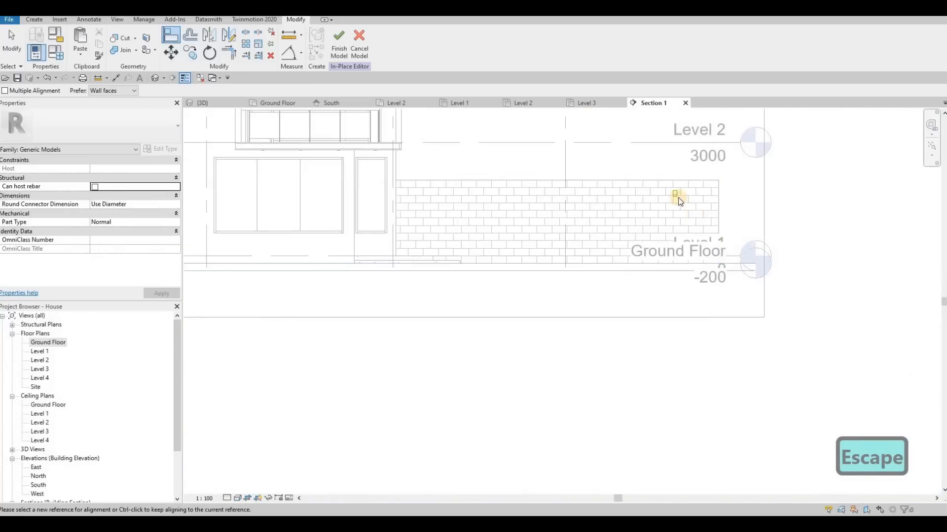
pyautogui.press('Escape')
pyautogui.click(675, 193)
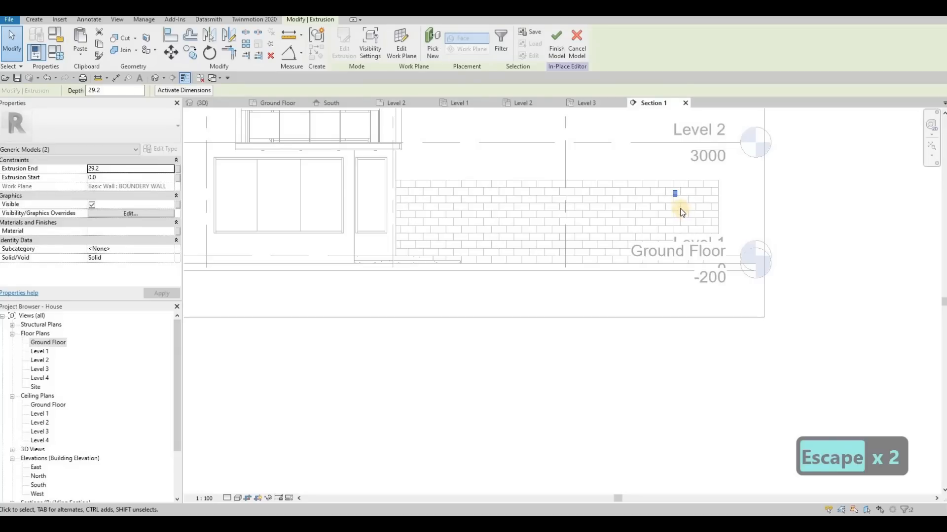
pyautogui.press('m')
pyautogui.press('v')
pyautogui.click(673, 194)
pyautogui.click(634, 194)
pyautogui.press('Escape')
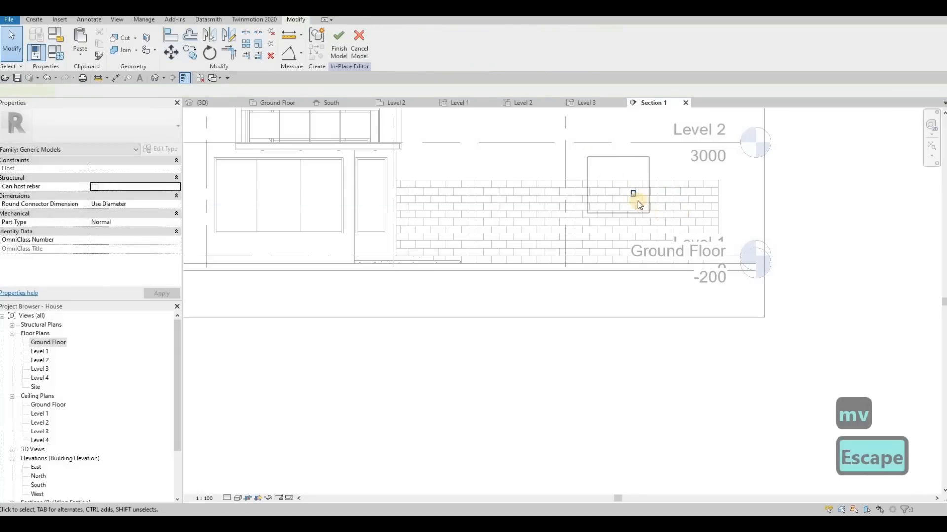
# Copy the wall light 4000 mm horizontally along the boundary wall toward the house.
pyautogui.click(633, 194)
pyautogui.press('c')
pyautogui.press('o')
pyautogui.click(633, 194)
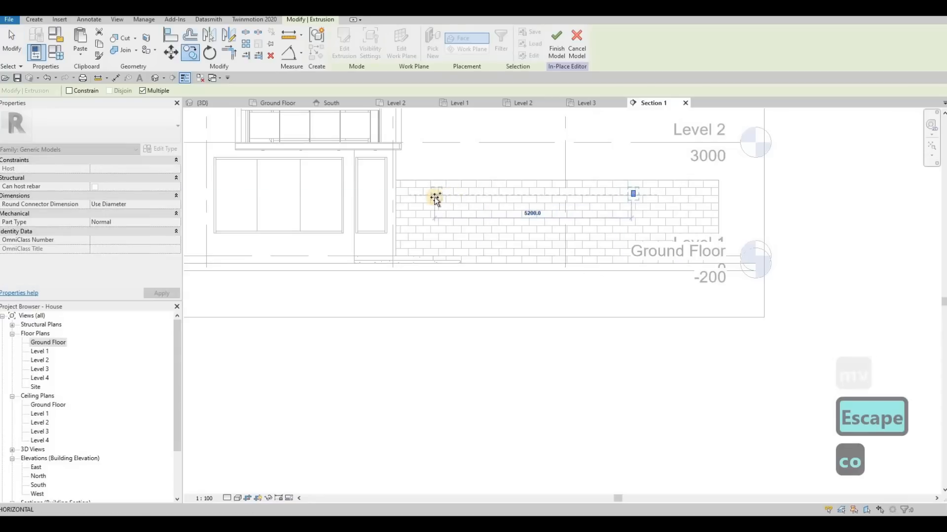
pyautogui.write('4000')
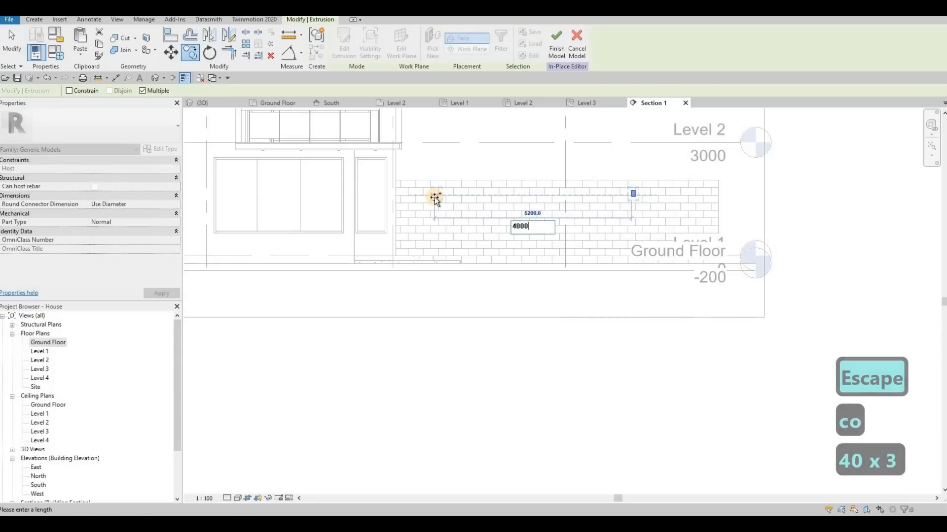
pyautogui.press('Return')
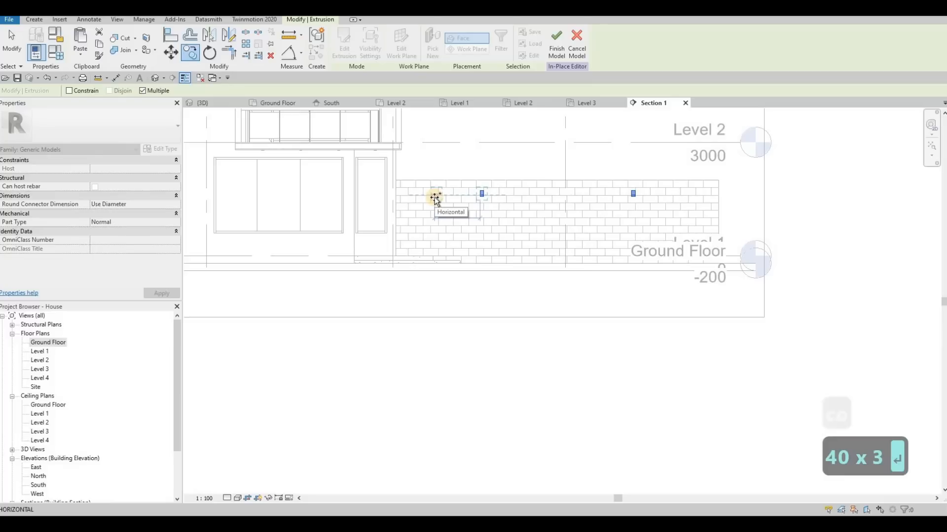
pyautogui.press('Escape')
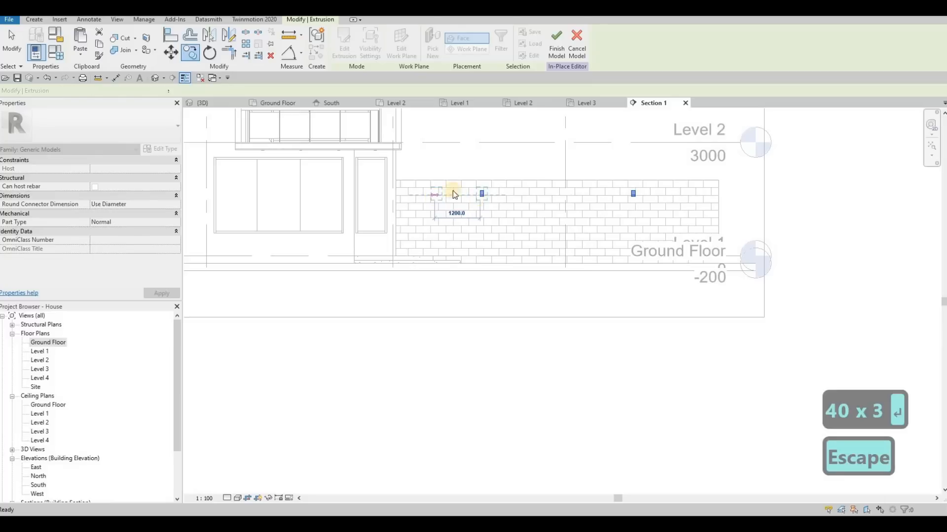
pyautogui.scroll(-1, 455, 197)
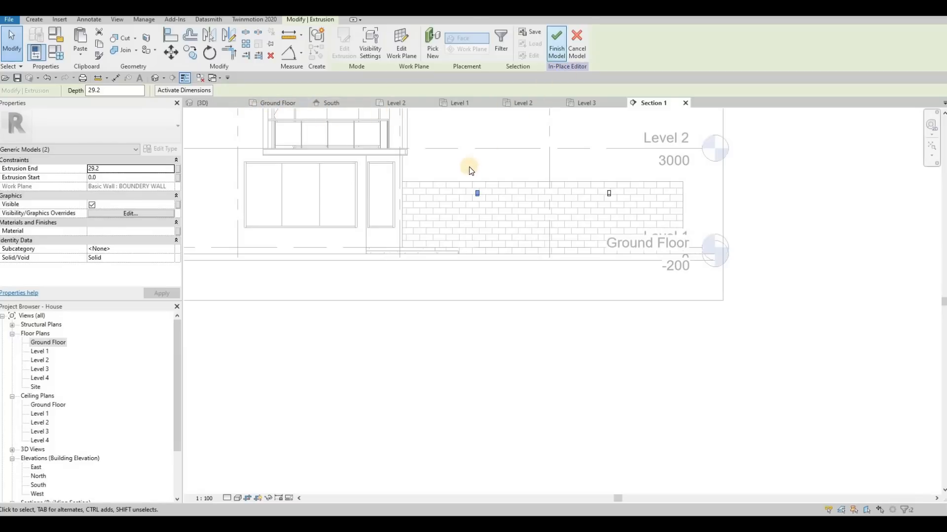
# Copy the light nearest the house to a spot between the two wall lights and finish the in-place model.
pyautogui.press('Escape')
pyautogui.moveTo(454, 169); pyautogui.dragTo(488, 209)
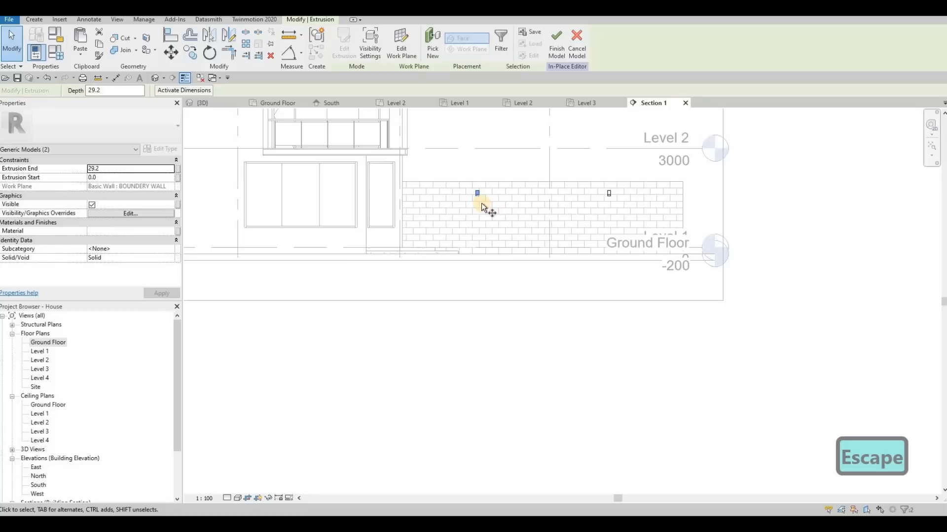
pyautogui.press('c')
pyautogui.press('o')
pyautogui.click(473, 191)
pyautogui.click(519, 194)
pyautogui.press('Escape')
pyautogui.press('Escape')
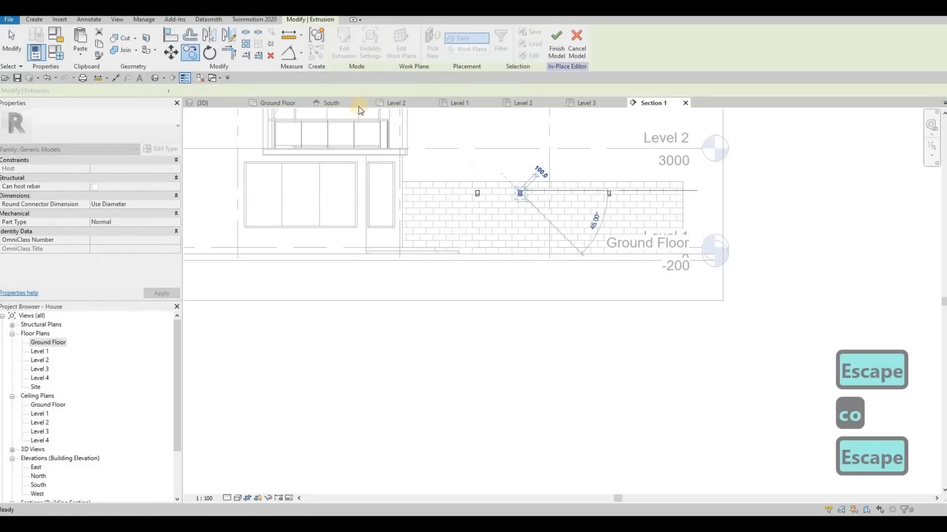
pyautogui.click(339, 49)
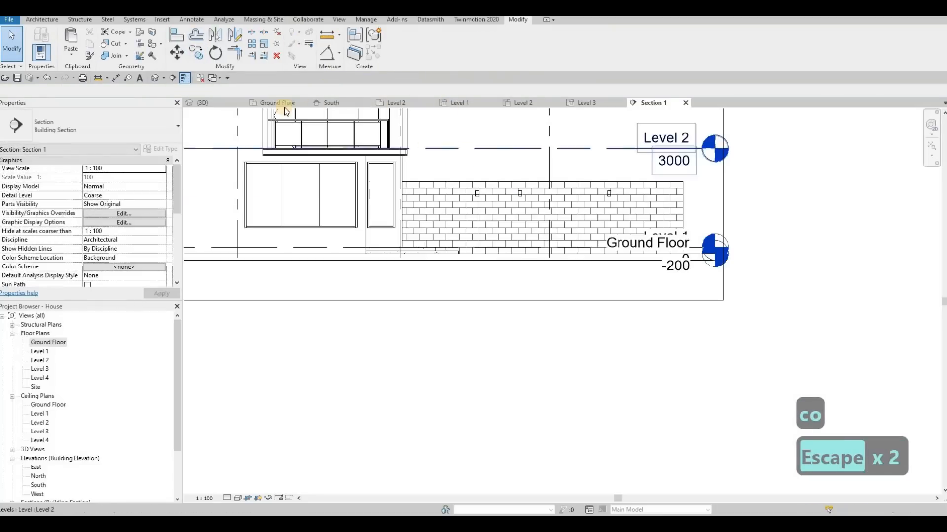
# In the 3D view, edit the in-place model, rehost the middle light on the yellow wall beside the entrance door, and finish the model.
pyautogui.click(248, 103)
pyautogui.click(242, 104)
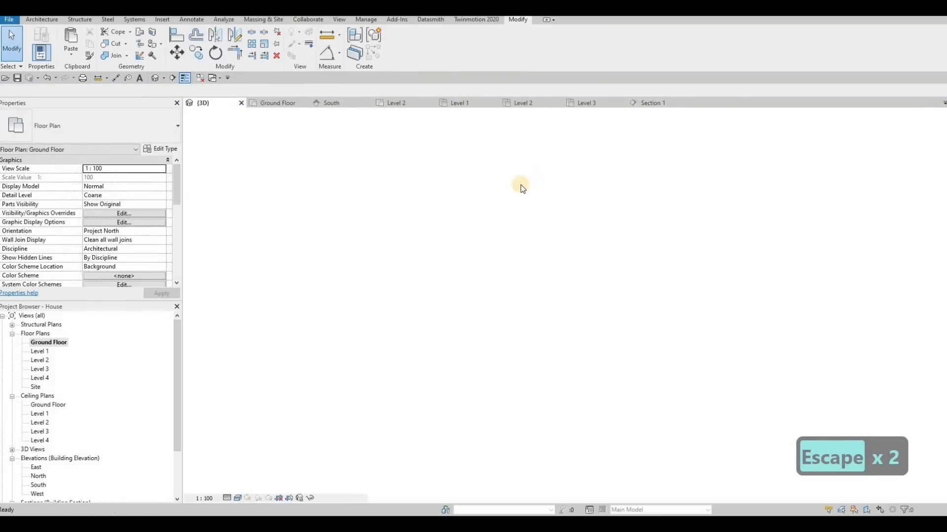
pyautogui.scroll(2, 598, 198)
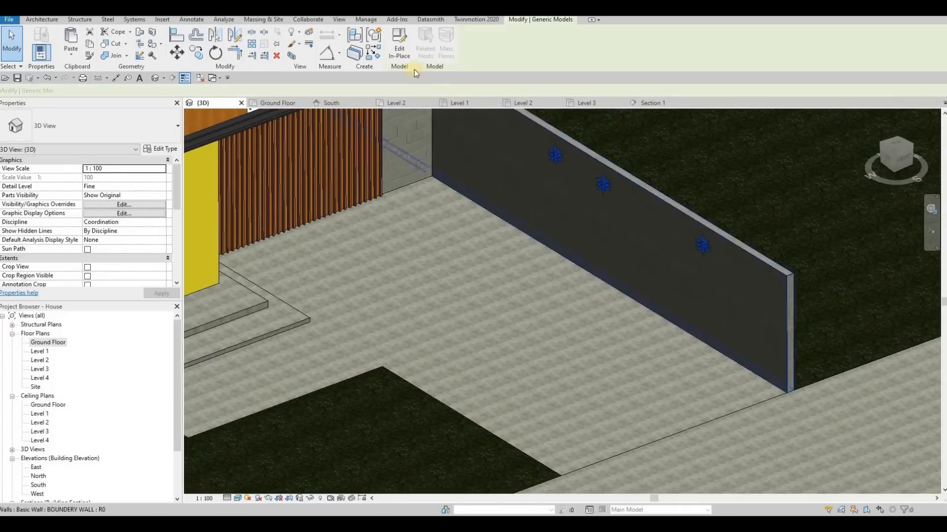
pyautogui.click(400, 57)
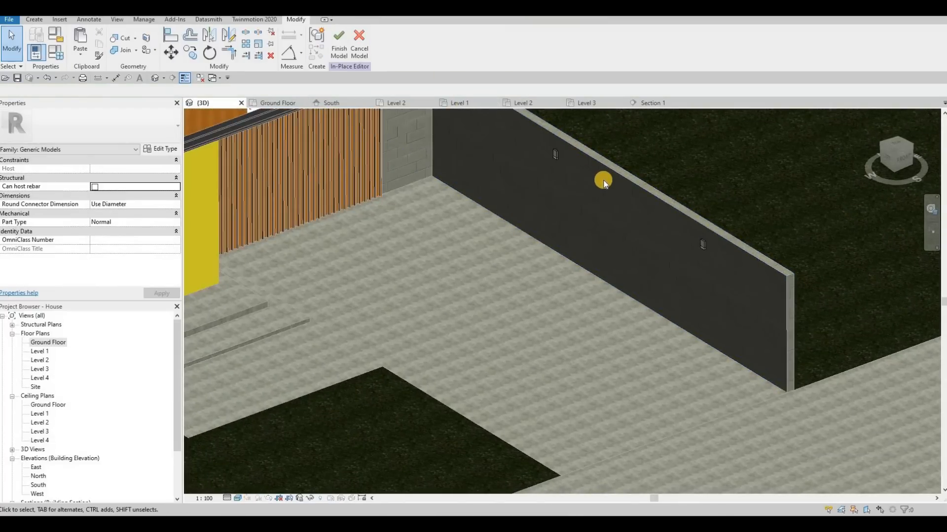
pyautogui.press('Escape')
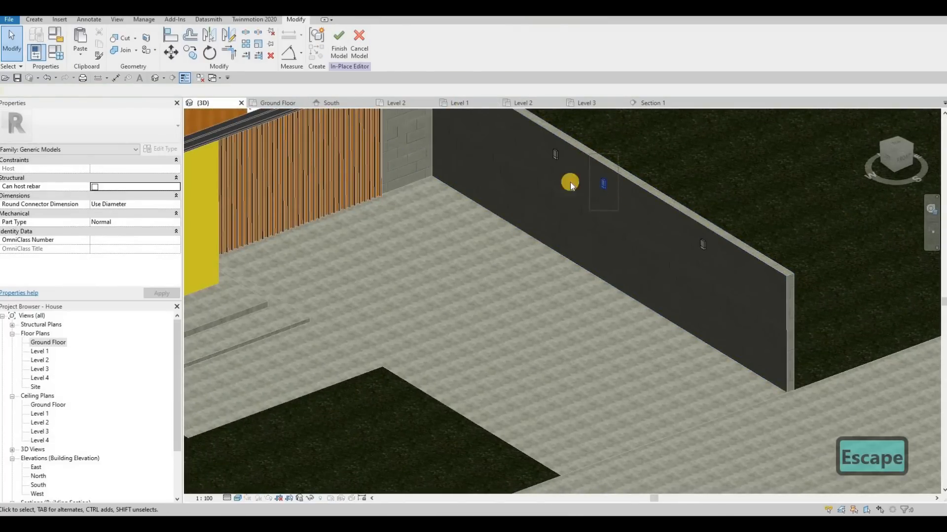
pyautogui.scroll(-1, 602, 185)
pyautogui.moveTo(603, 185); pyautogui.dragTo(682, 197, button='middle')
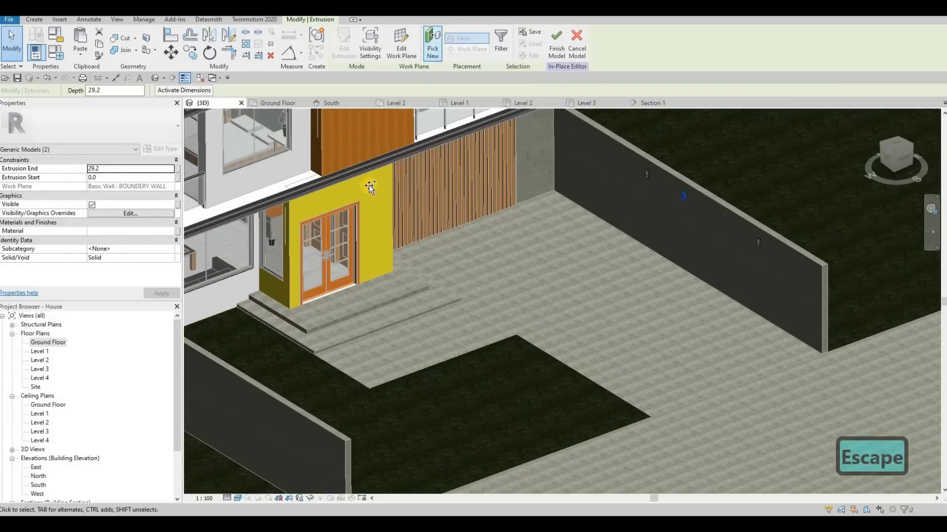
pyautogui.scroll(4, 375, 193)
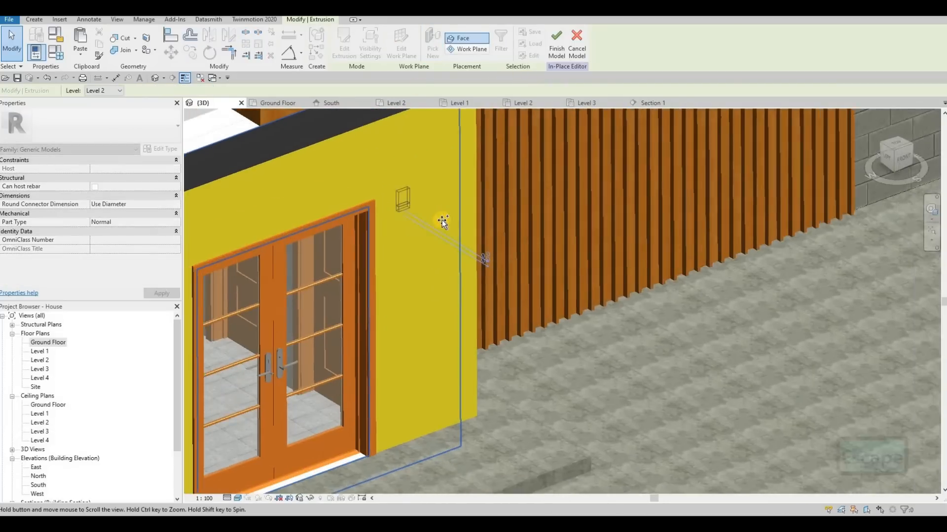
pyautogui.scroll(-2, 443, 223)
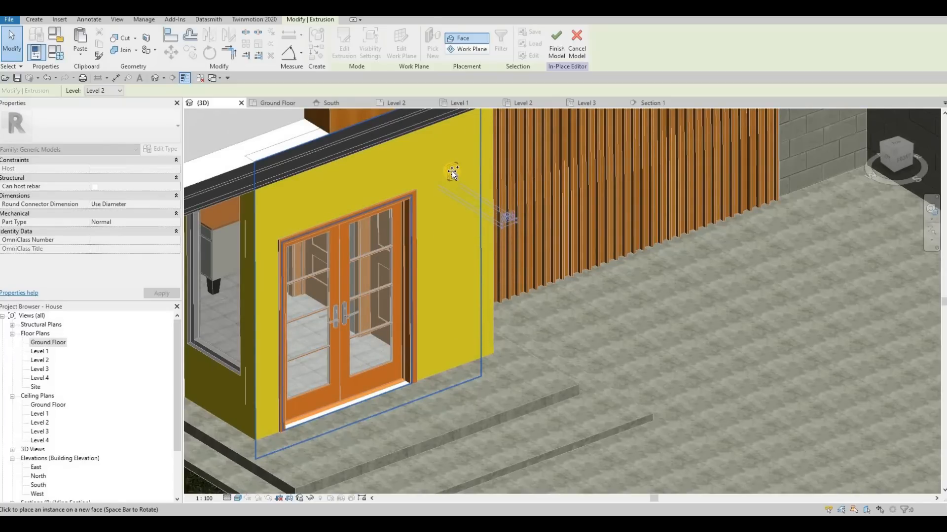
pyautogui.click(493, 178)
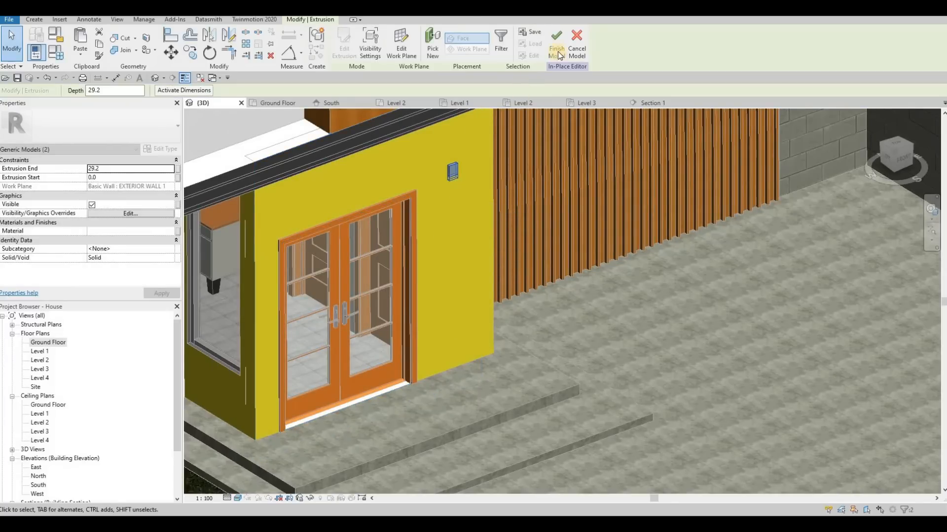
pyautogui.press('Escape')
pyautogui.scroll(-3, 626, 203)
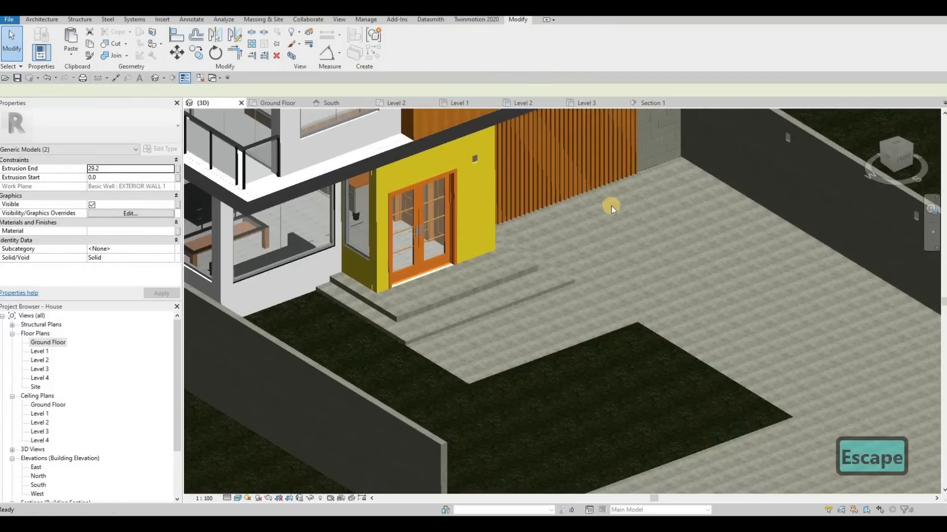
# Open the wall light beside the entrance door for in-place editing in the South elevation.
pyautogui.scroll(1, 248, 196)
pyautogui.keyDown('shift'); pyautogui.moveTo(247, 197); pyautogui.dragTo(374, 138, button='middle'); pyautogui.keyUp('shift')
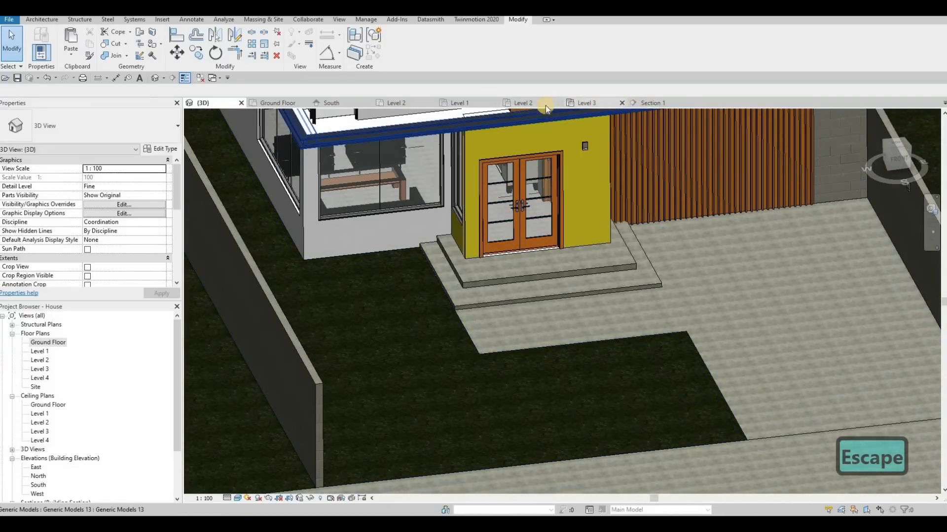
pyautogui.click(340, 103)
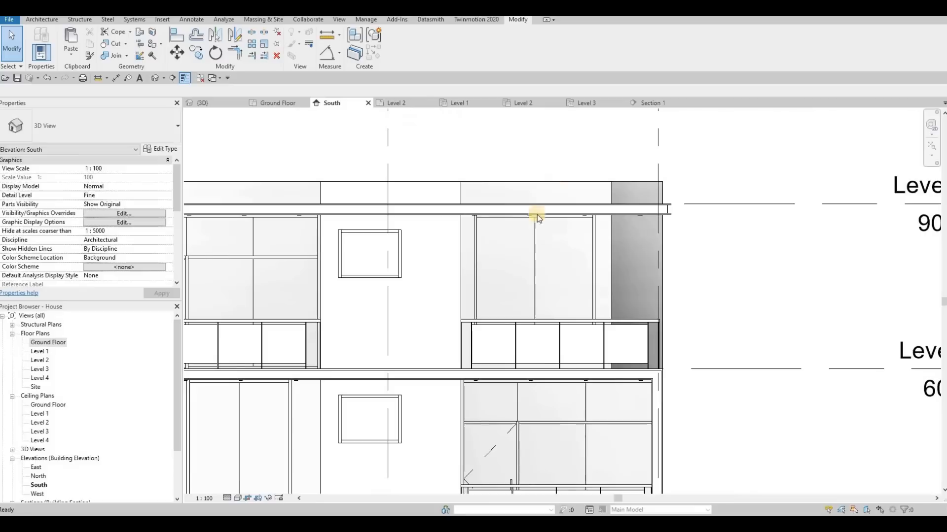
pyautogui.scroll(-2, 508, 262)
pyautogui.scroll(5, 487, 260)
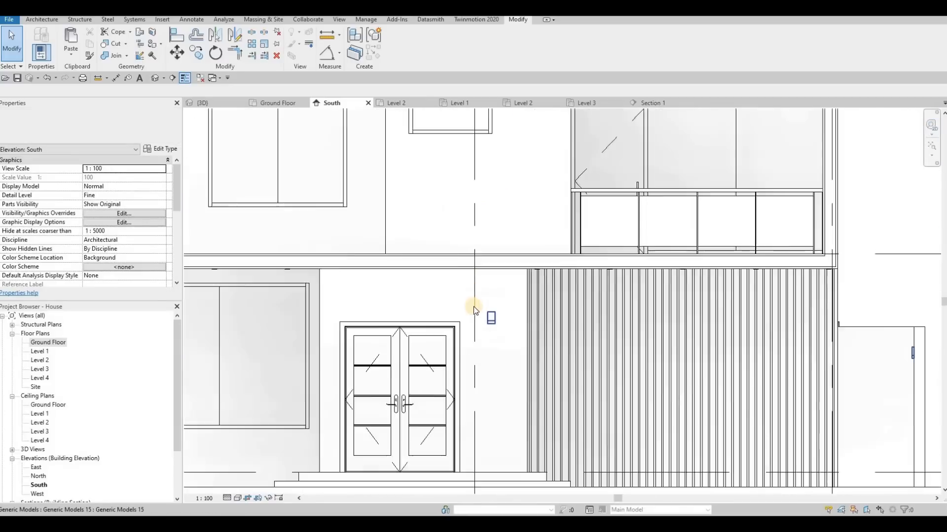
pyautogui.scroll(3, 486, 316)
pyautogui.click(500, 312)
pyautogui.scroll(-3, 499, 303)
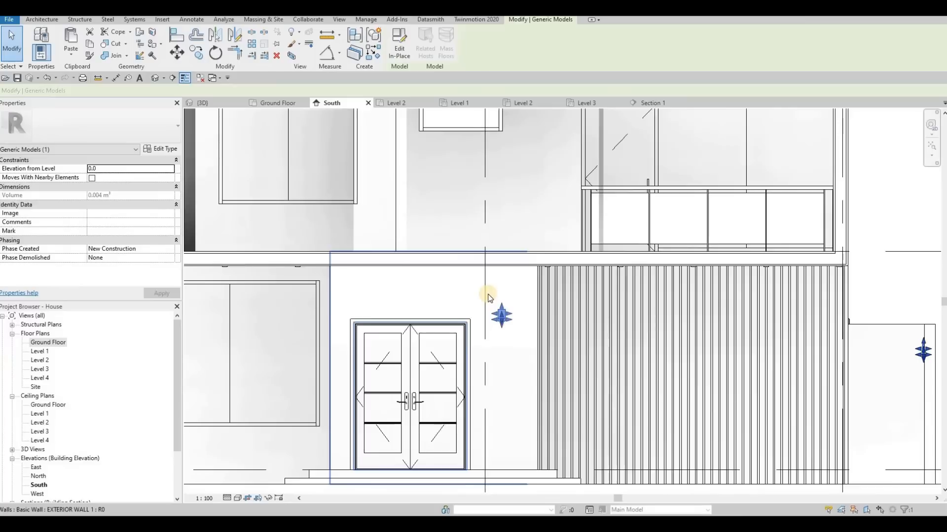
pyautogui.scroll(-2, 489, 297)
pyautogui.doubleClick(506, 323)
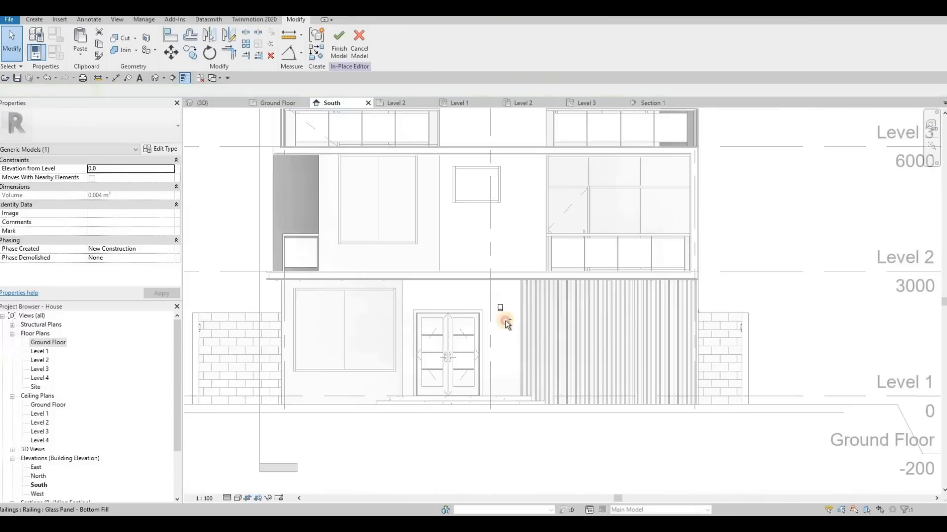
# Nudge the entrance wall light's pieces slightly away from the door and upward, and finish the in-place model.
pyautogui.scroll(2, 507, 323)
pyautogui.click(505, 323)
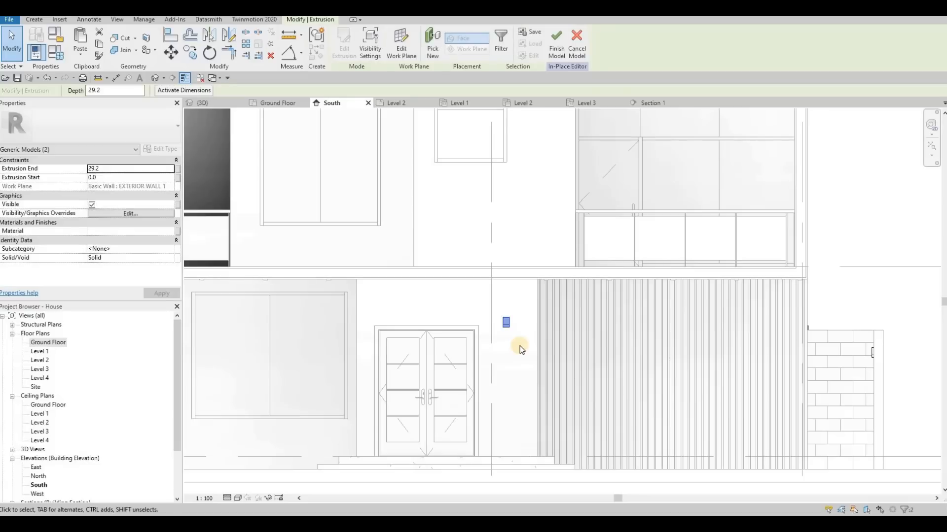
pyautogui.press('Right')
pyautogui.press('Right')
pyautogui.press('Left')
pyautogui.press('Left')
pyautogui.press('Left')
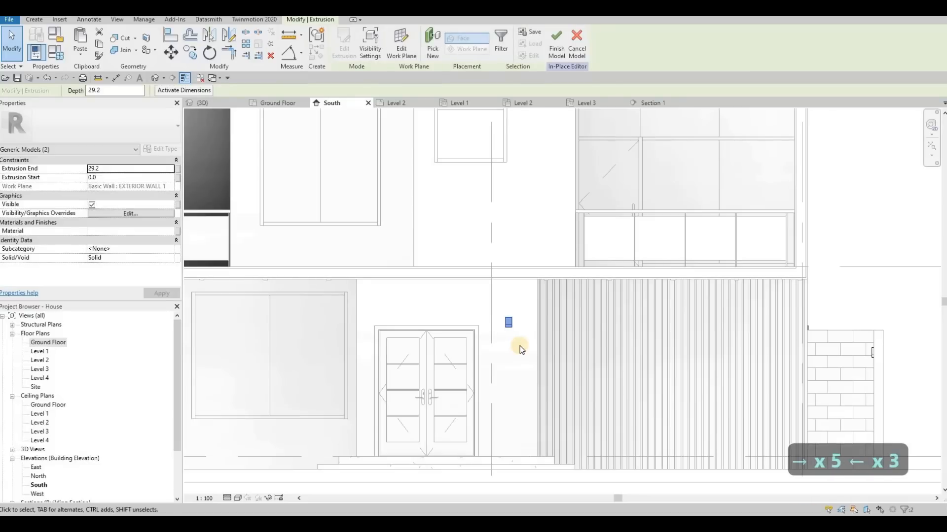
pyautogui.press('Up')
pyautogui.press('Up')
pyautogui.press('Up')
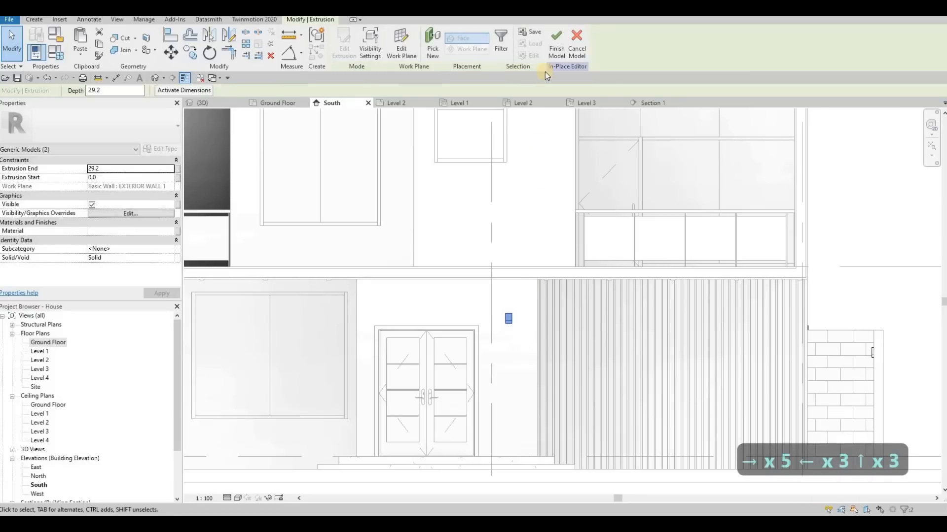
pyautogui.click(556, 44)
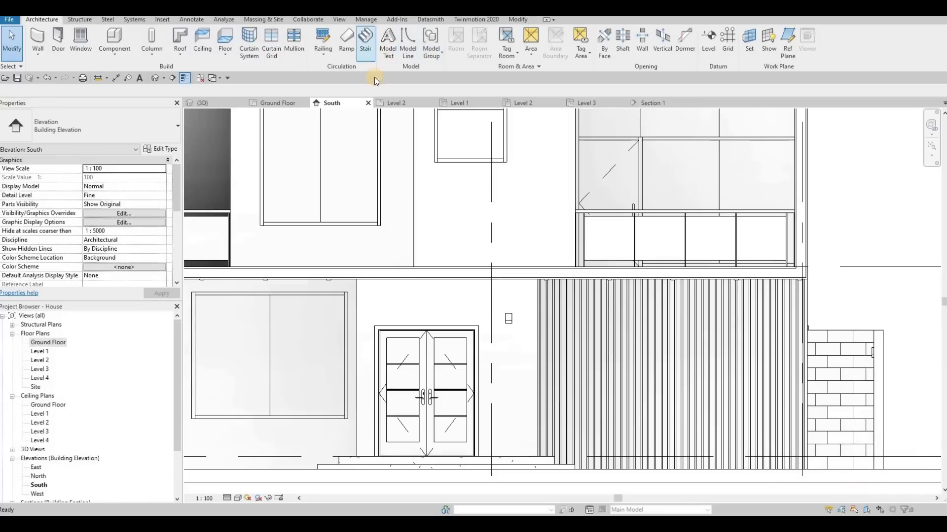
# Place a model text with the default wording on the yellow wall beside the entrance door, below the wall light.
pyautogui.press('Return')
pyautogui.click(511, 355)
pyautogui.click(486, 327)
pyautogui.click(490, 352)
pyautogui.press('Escape')
pyautogui.press('Escape')
pyautogui.press('Escape')
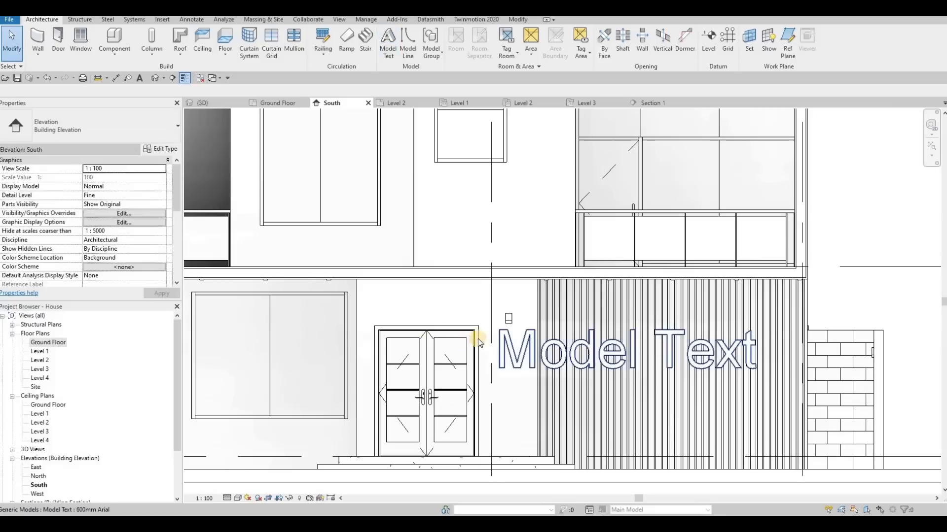
# Duplicate the model text's type as "house number" and set its text size to 200 mm.
pyautogui.click(159, 149)
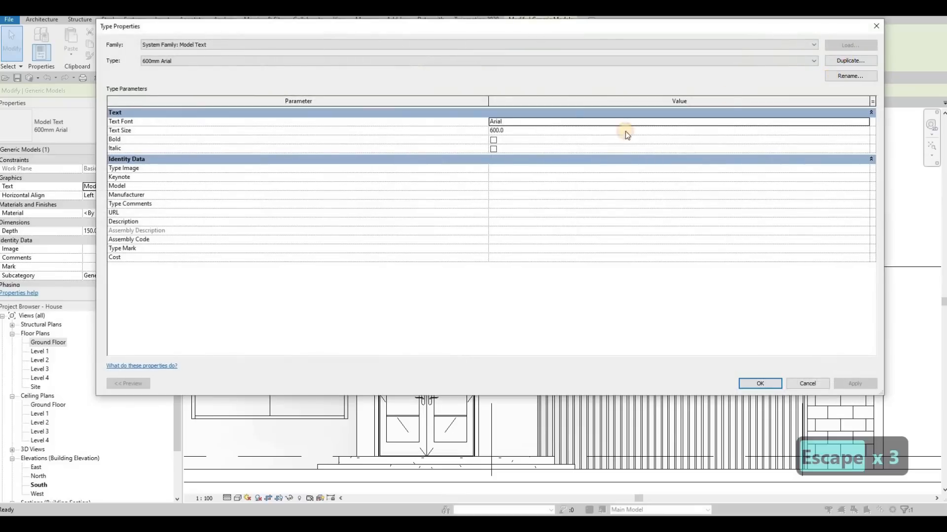
pyautogui.click(850, 61)
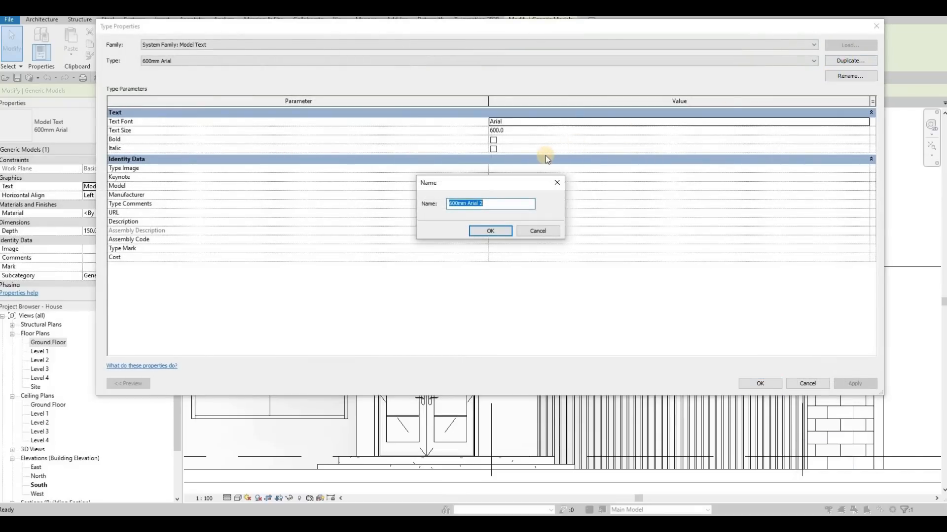
pyautogui.write('house')
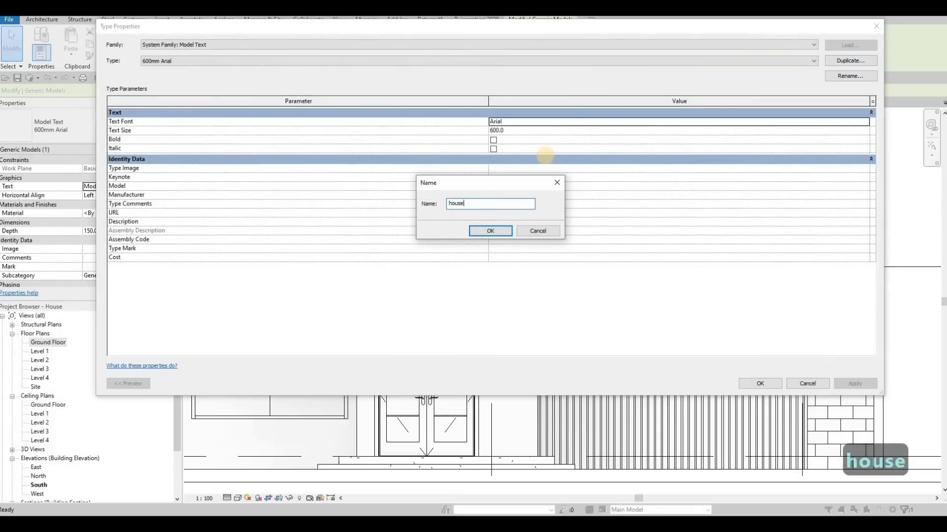
pyautogui.write(' number')
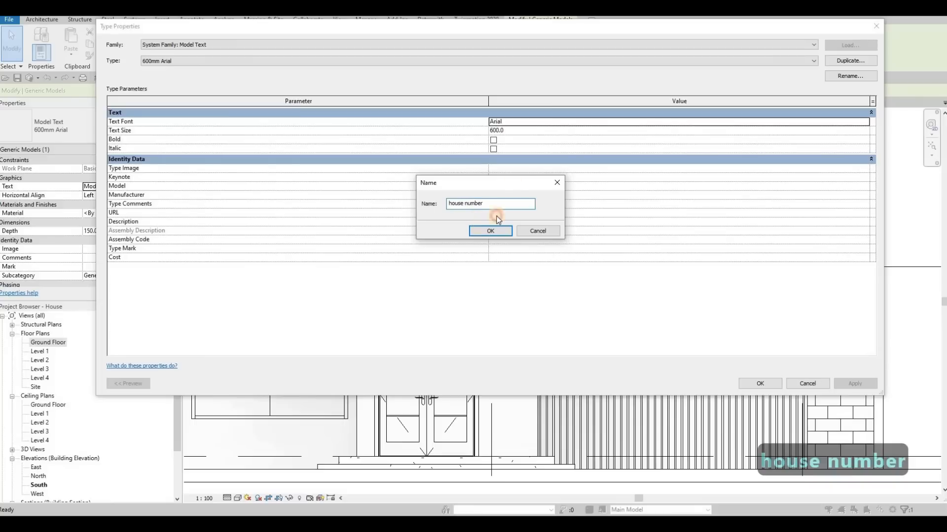
pyautogui.press('Return')
pyautogui.click(521, 131)
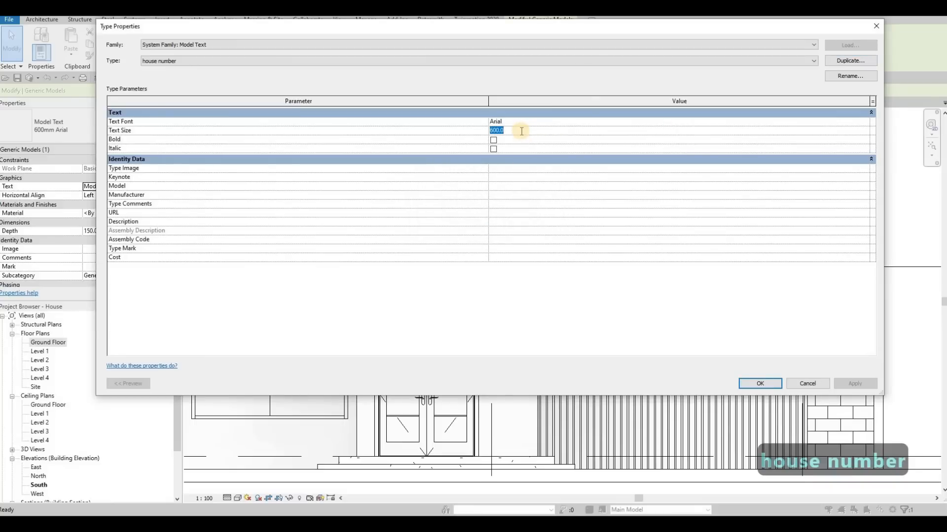
pyautogui.write('200')
pyautogui.click(758, 383)
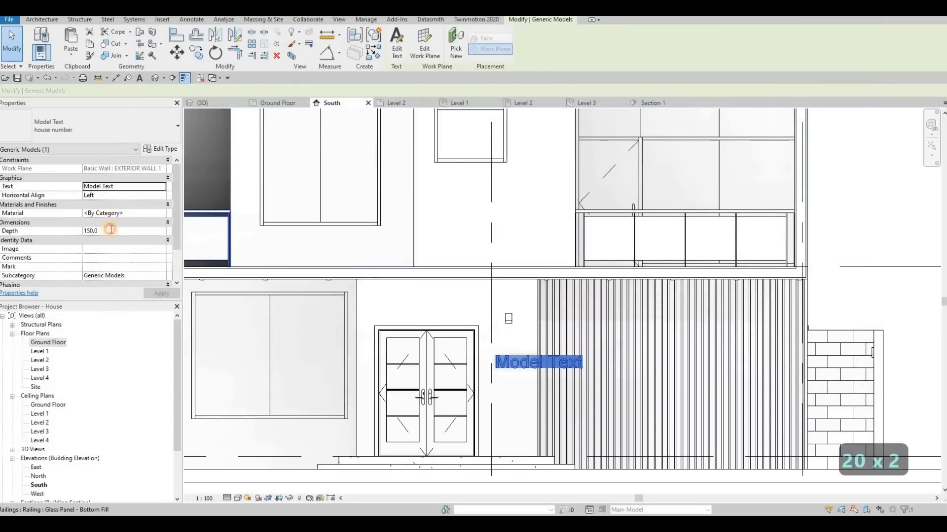
# Set the model text's depth to 25 mm and assign it a duplicate of the Aluminum, Anodized Silver material.
pyautogui.click(111, 230)
pyautogui.write('25')
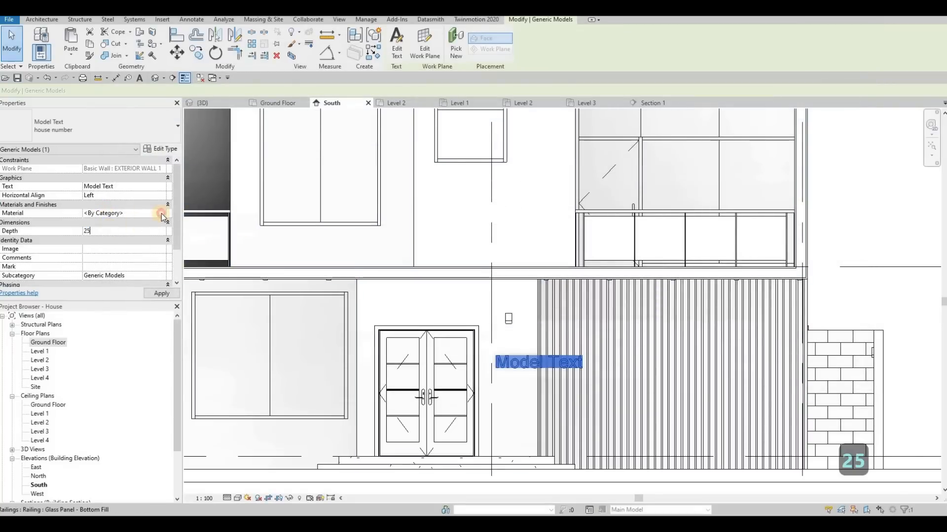
pyautogui.click(164, 215)
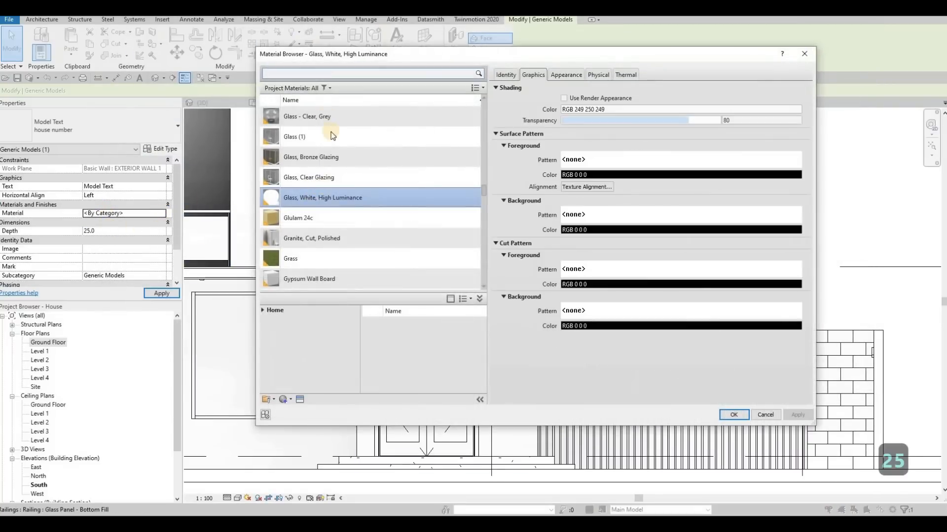
pyautogui.write('metasl')
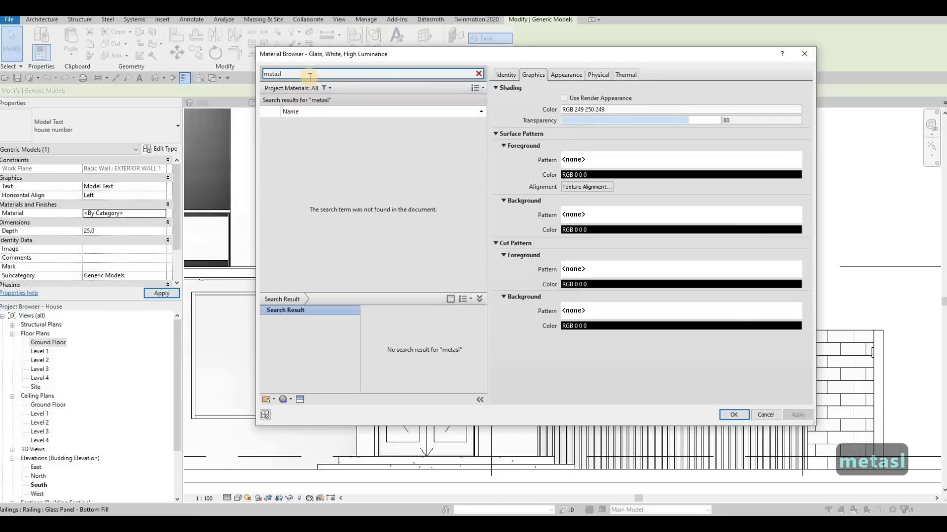
pyautogui.press('BackSpace')
pyautogui.press('BackSpace')
pyautogui.press('BackSpace')
pyautogui.write('al')
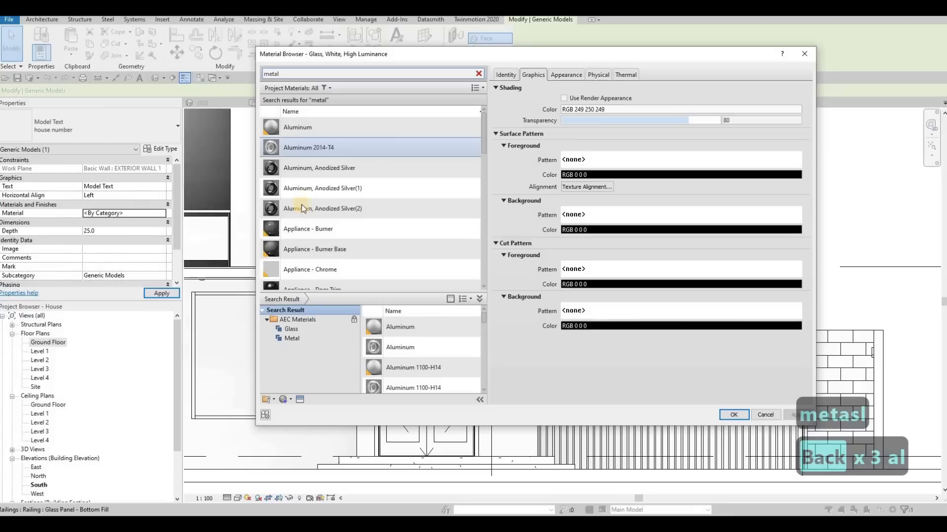
pyautogui.click(299, 168)
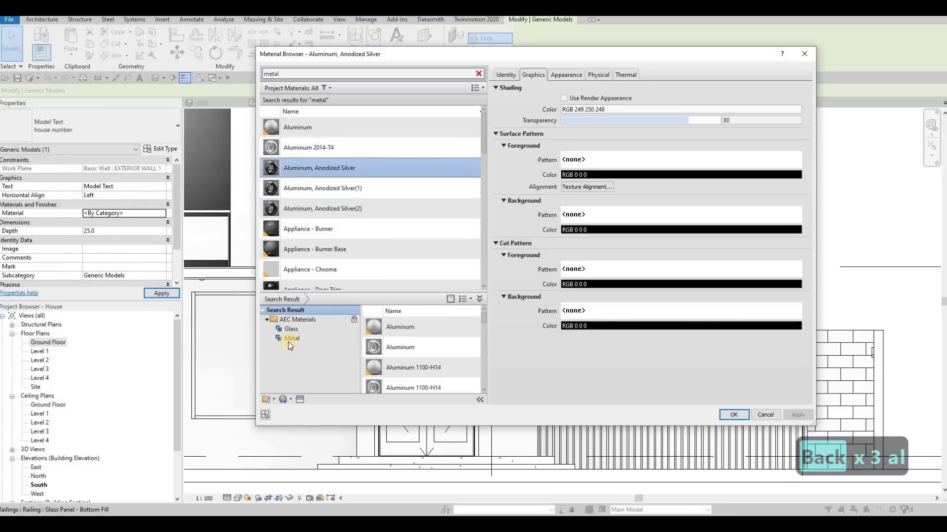
pyautogui.click(288, 400)
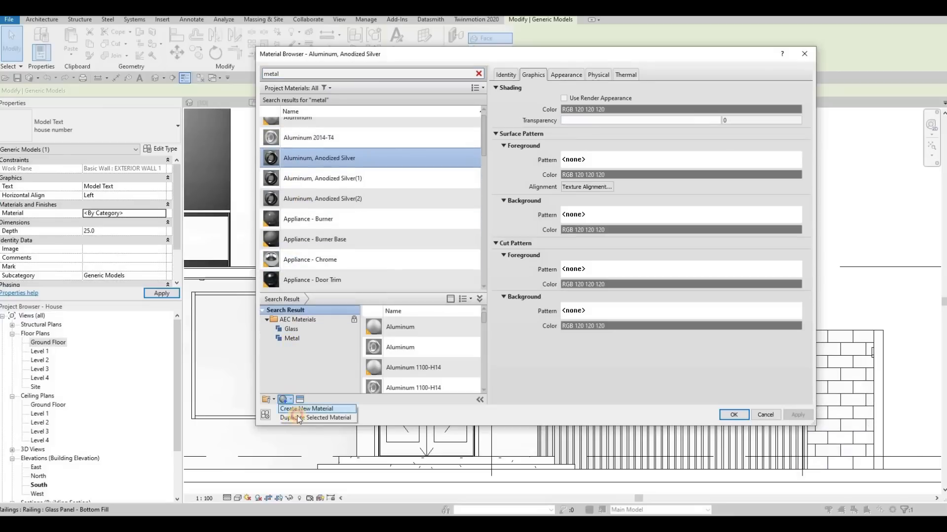
pyautogui.press('Return')
pyautogui.click(734, 416)
pyautogui.click(734, 415)
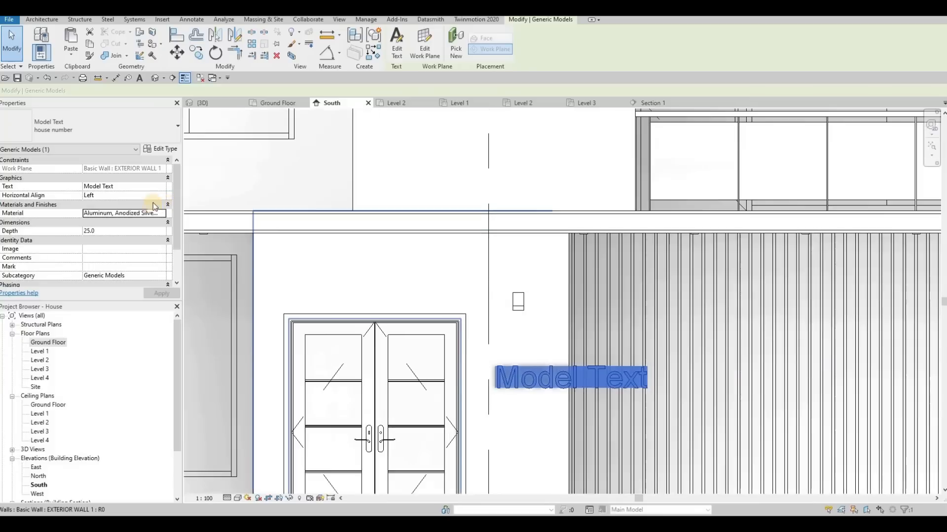
# Change the model text's wording to 34.
pyautogui.click(145, 185)
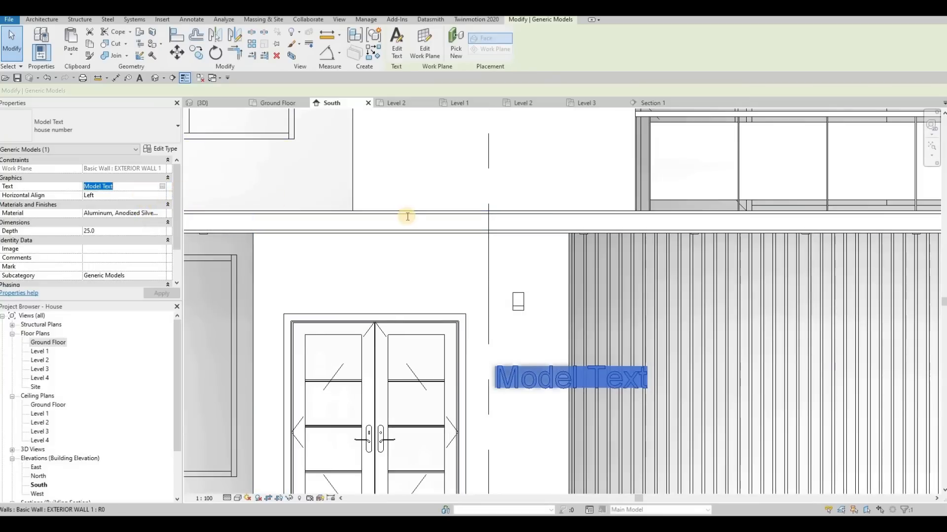
pyautogui.moveTo(428, 204); pyautogui.dragTo(338, 205)
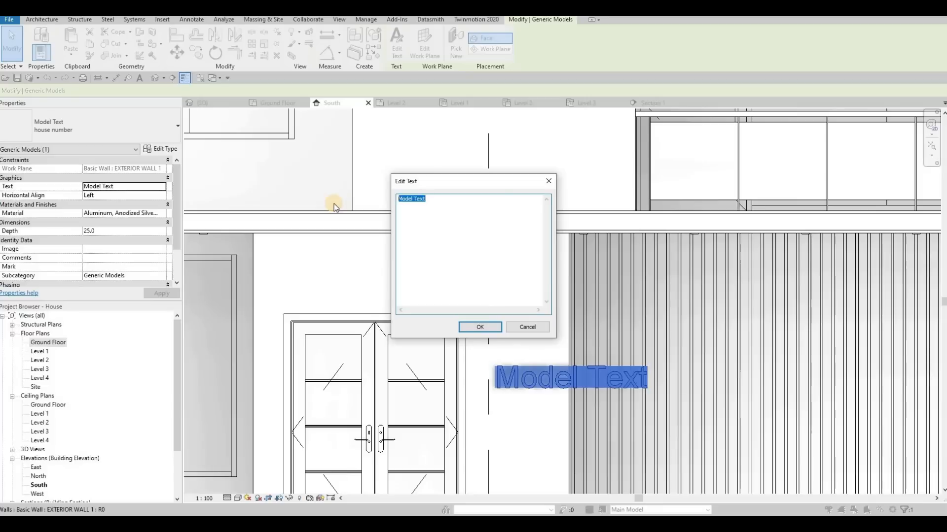
pyautogui.write('34')
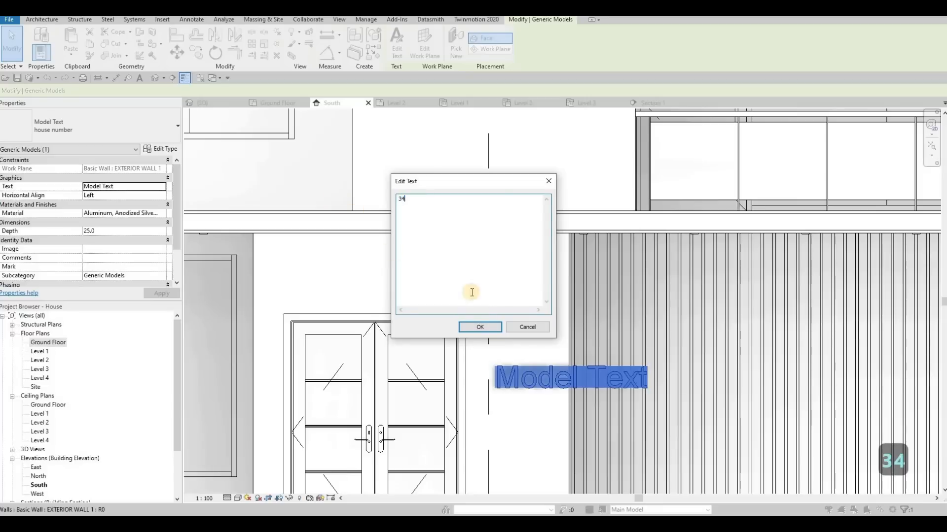
pyautogui.click(479, 327)
# Move the model text up to just below the wall light beside the entrance door.
pyautogui.moveTo(513, 330); pyautogui.dragTo(494, 302)
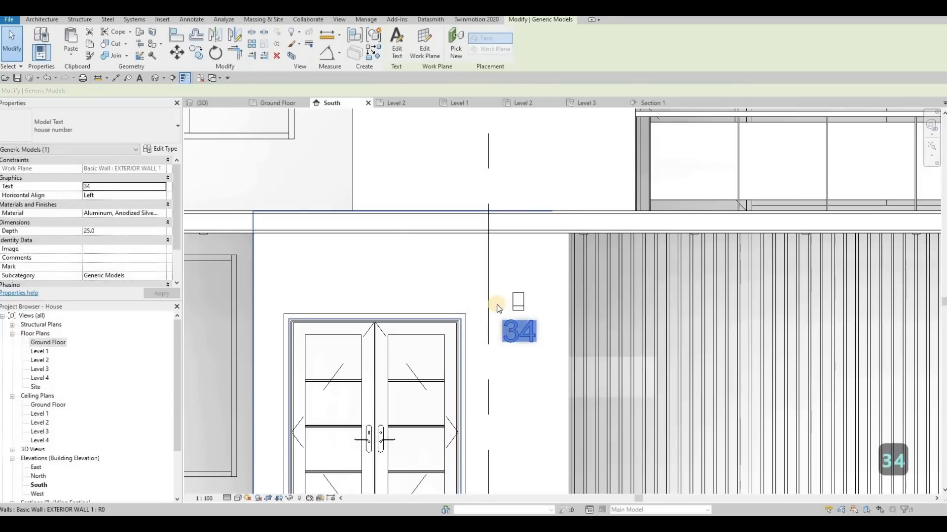
pyautogui.press('Down')
pyautogui.press('Left')
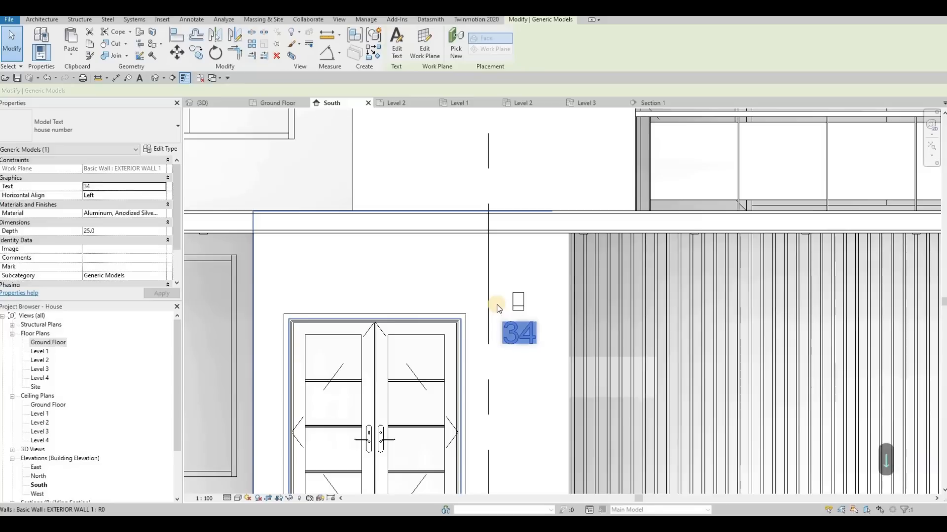
# Replace the house number's wording with 1107.
pyautogui.click(124, 189)
pyautogui.click(124, 188)
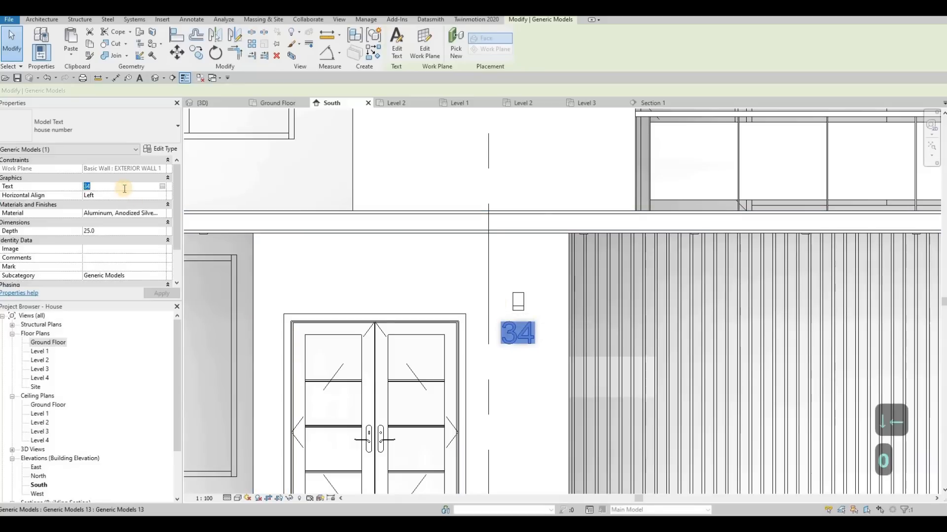
pyautogui.click(163, 186)
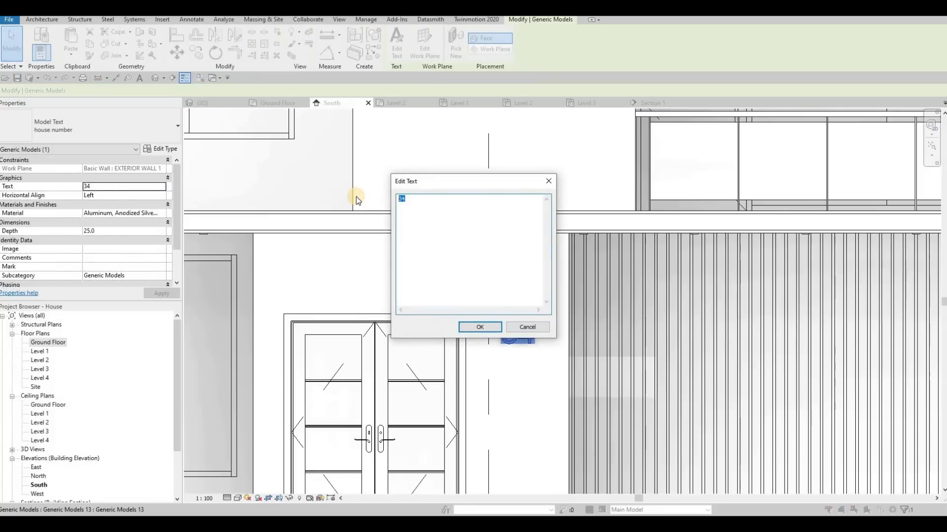
pyautogui.write('1107')
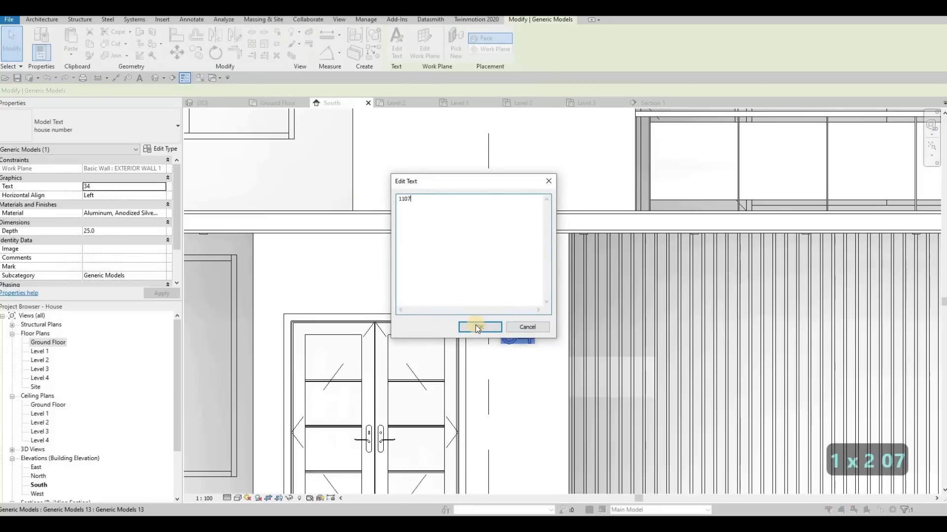
pyautogui.click(474, 326)
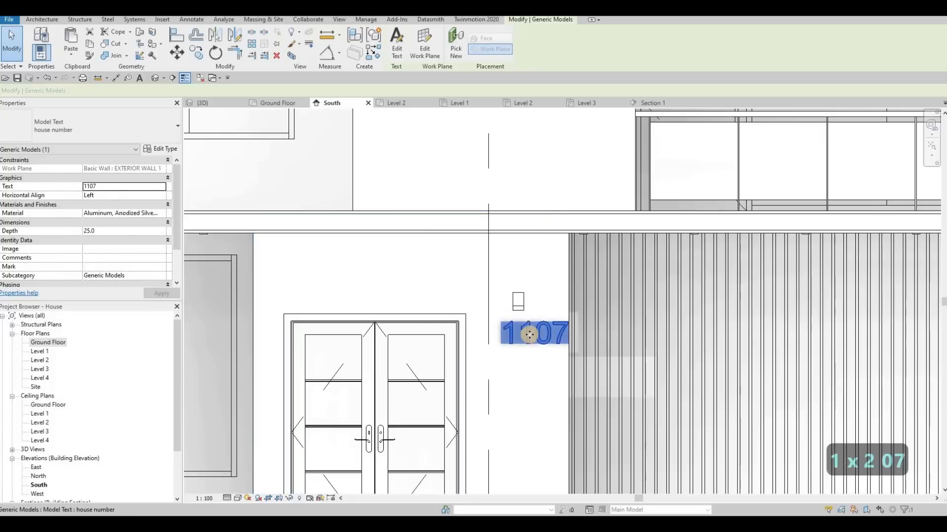
# Center the 1107 house number beneath the wall light, leaving a small gap between them.
pyautogui.moveTo(531, 335); pyautogui.dragTo(509, 333)
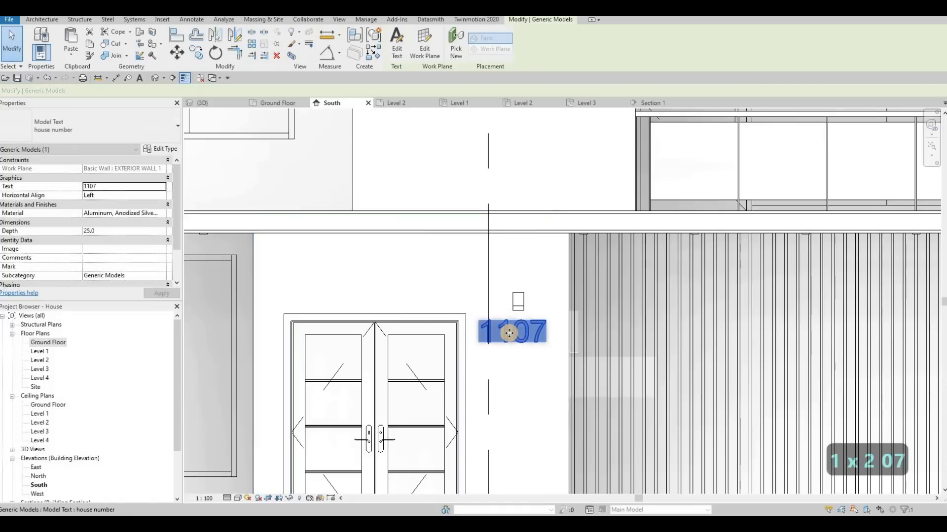
pyautogui.press('Right')
pyautogui.press('Right')
pyautogui.press('Right')
pyautogui.press('Down')
pyautogui.press('Down')
pyautogui.press('Down')
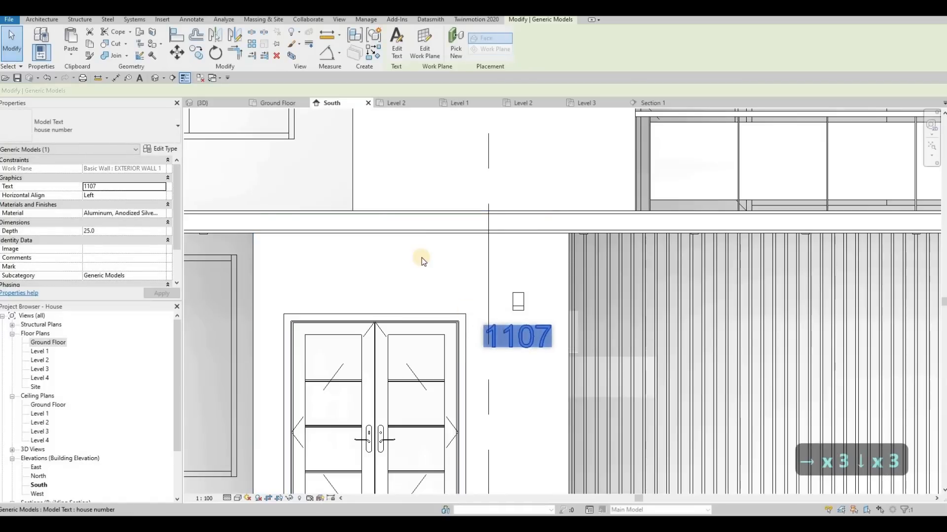
pyautogui.scroll(-5, 338, 170)
pyautogui.press('Escape')
pyautogui.press('Escape')
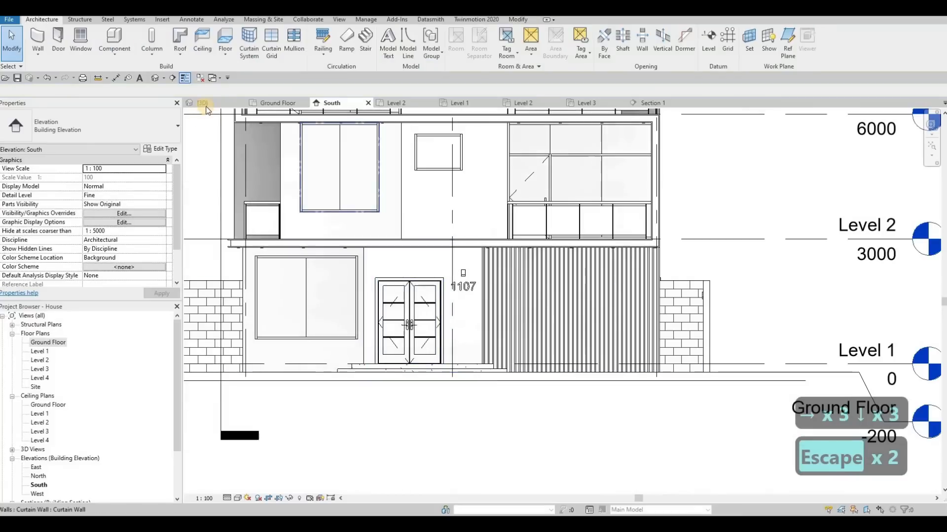
# Switch to the 3D view, close all inactive views and save the project.
pyautogui.click(202, 103)
pyautogui.keyDown('shift'); pyautogui.moveTo(471, 253); pyautogui.dragTo(531, 277, button='middle'); pyautogui.keyUp('shift')
pyautogui.scroll(-5, 532, 277)
pyautogui.keyDown('shift'); pyautogui.moveTo(589, 276); pyautogui.dragTo(527, 306, button='middle'); pyautogui.keyUp('shift')
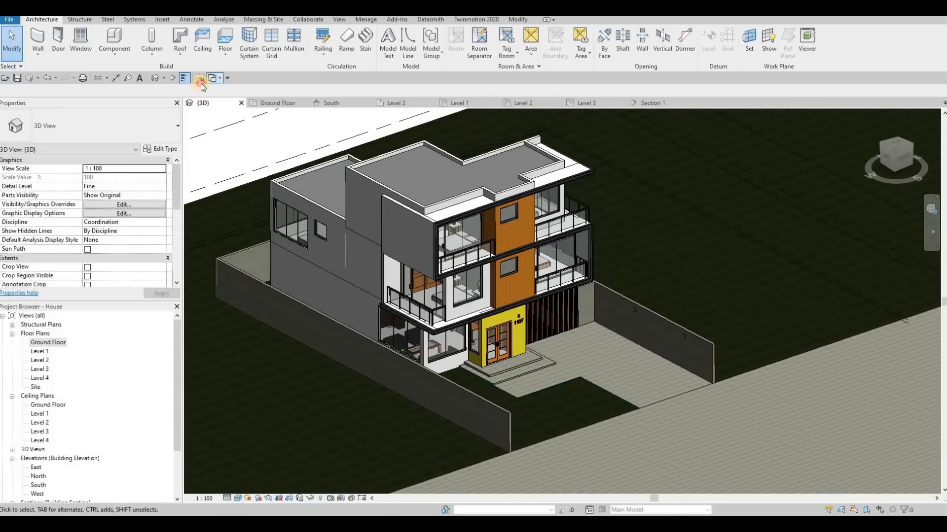
pyautogui.click(18, 82)
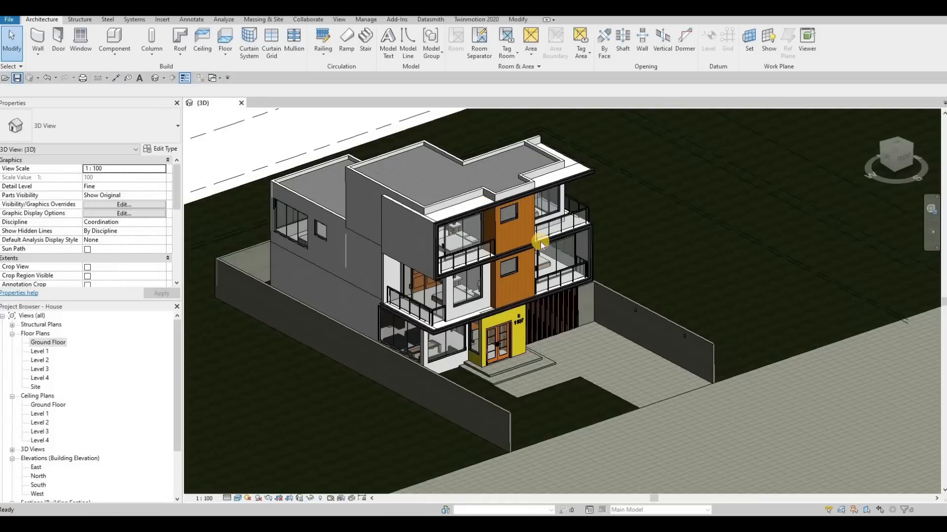
pyautogui.moveTo(522, 391)
pyautogui.keyDown('shift'); pyautogui.mouseDown(button='middle')
pyautogui.moveTo(507, 386)
pyautogui.moveTo(537, 382)
pyautogui.mouseUp(button='middle'); pyautogui.keyUp('shift')
pyautogui.scroll(5, 538, 383)
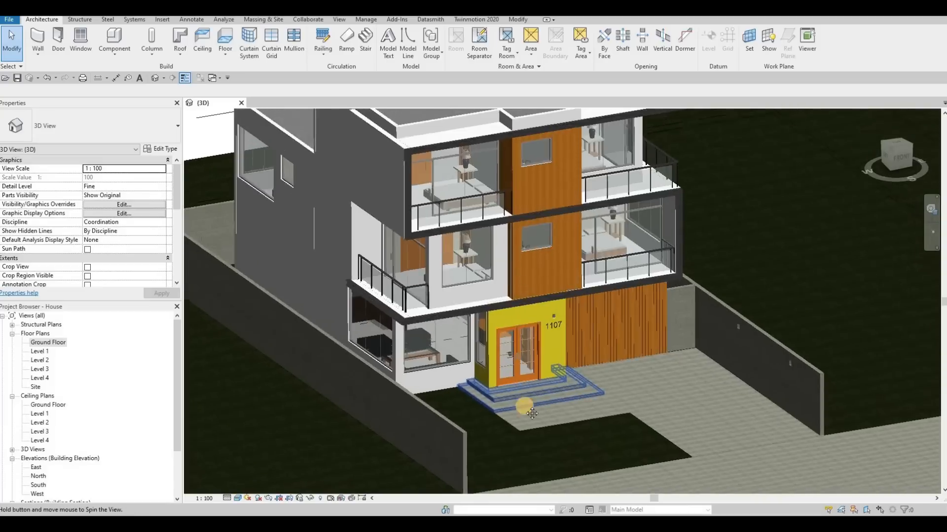
pyautogui.scroll(-2, 501, 453)
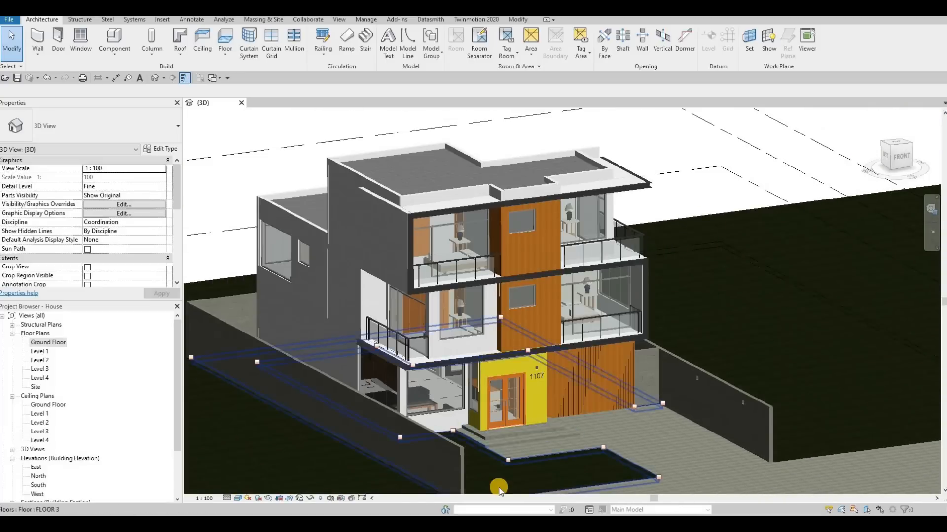
pyautogui.scroll(1, 501, 452)
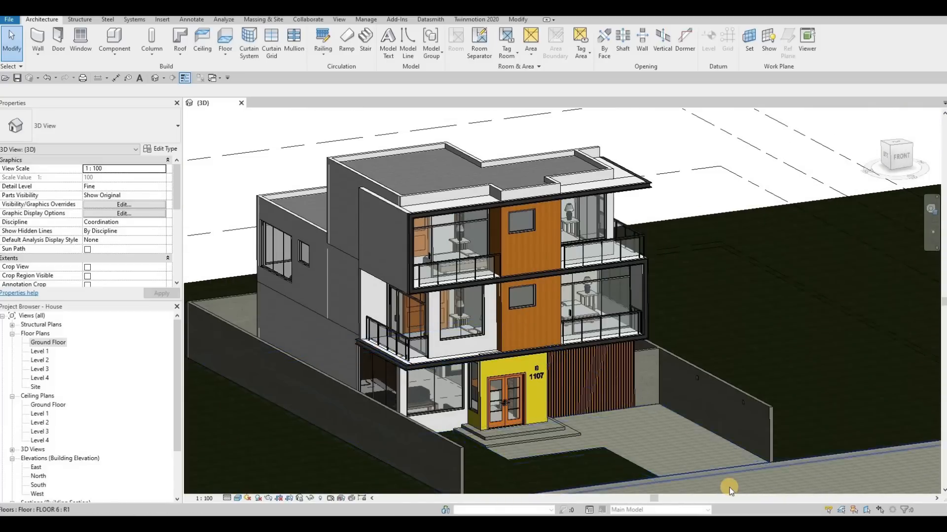